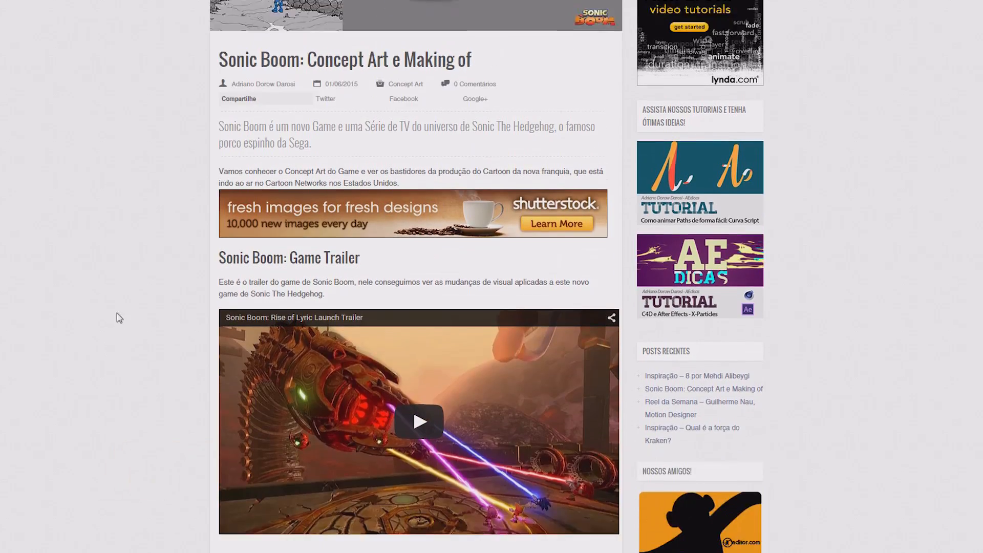
# Examine the AEdicas blog posts about the Sonic Boom concept art and the Kraken commercial, including images and credits.
pyautogui.scroll(-4, 115, 342)
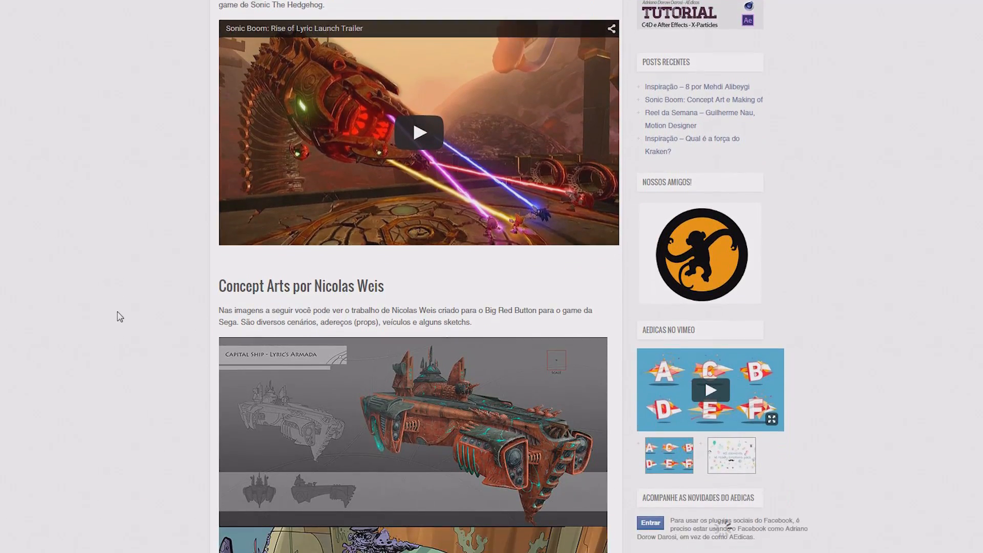
pyautogui.scroll(-5, 119, 285)
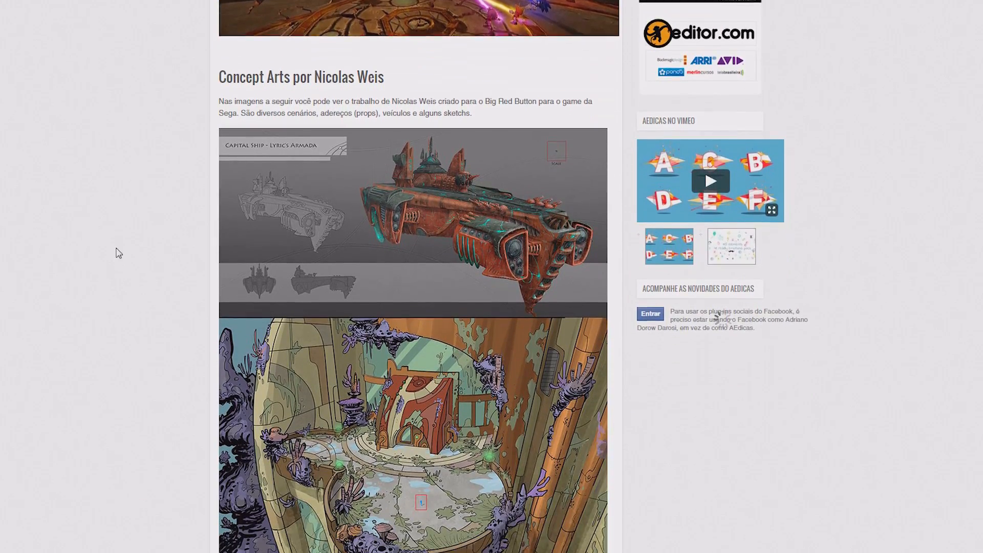
pyautogui.scroll(-3, 127, 208)
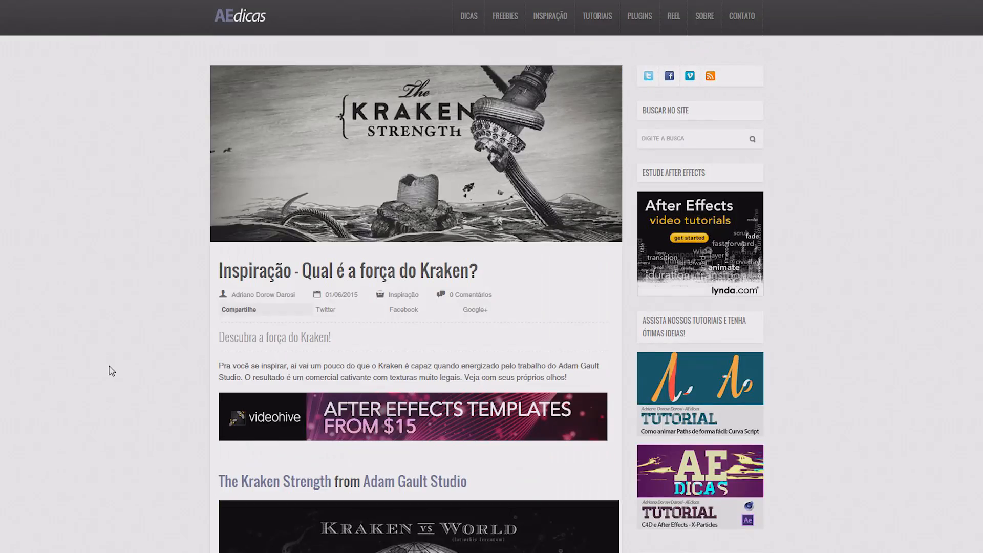
pyautogui.scroll(-1, 109, 367)
pyautogui.scroll(-3, 111, 359)
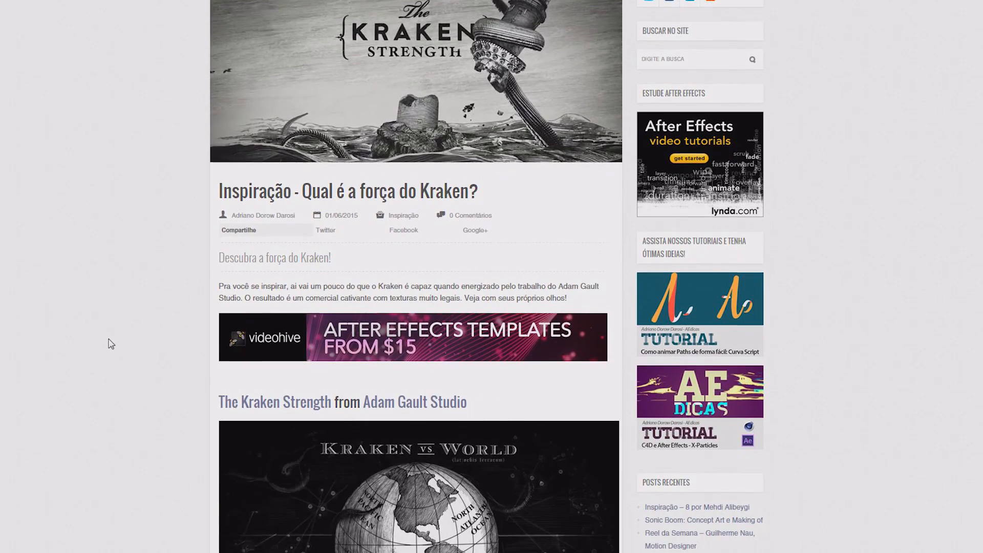
pyautogui.scroll(-4, 109, 311)
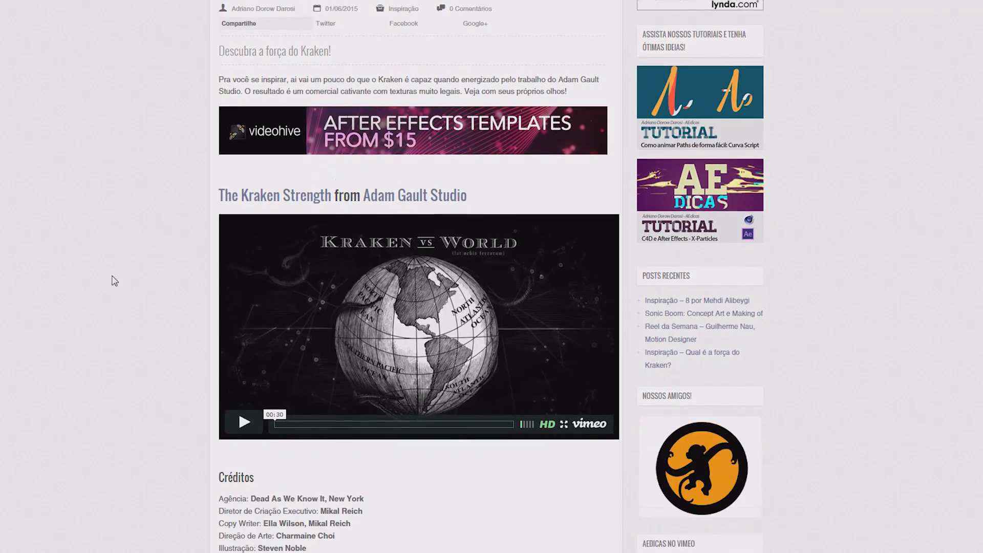
pyautogui.scroll(-3, 114, 257)
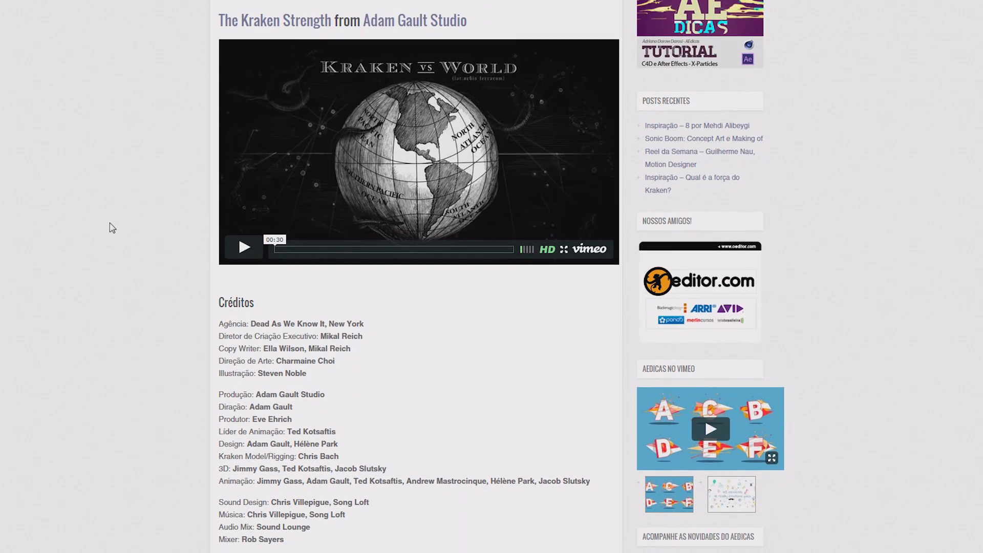
pyautogui.hotkey('alt', 'Left')
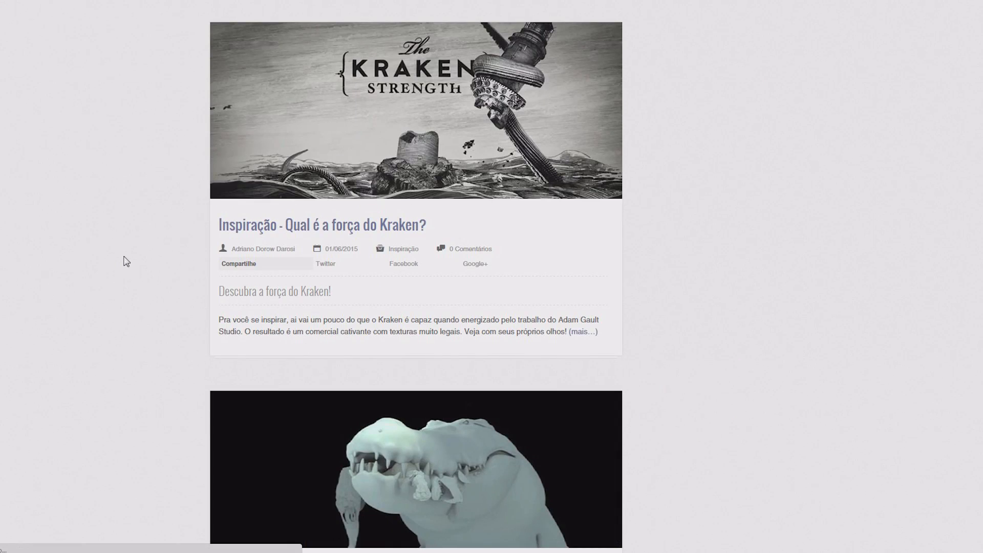
pyautogui.scroll(-18, 129, 264)
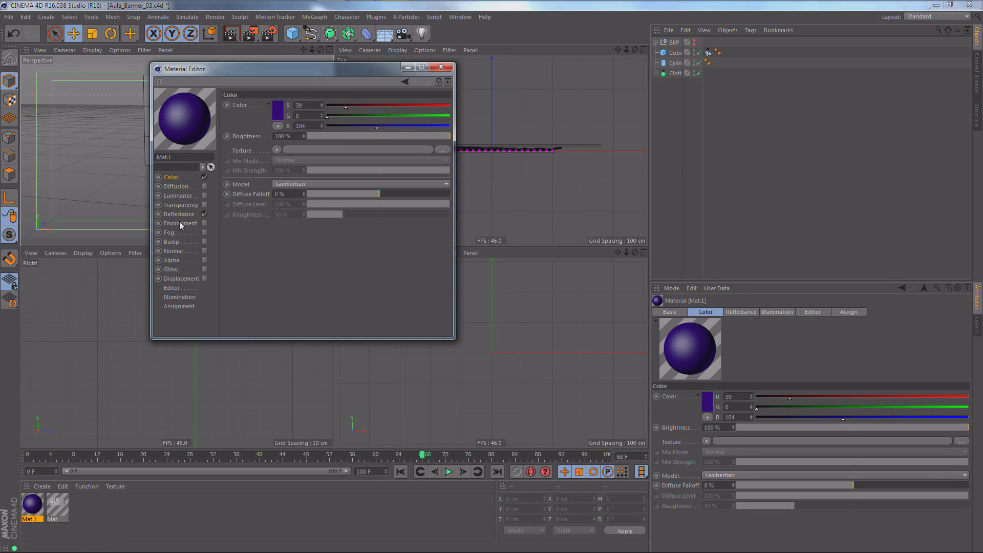
# Switch to Cinema 4D and adjust the purple Mat.1 material's reflectance, entering 20, 10 and 80 for its values.
pyautogui.click(178, 214)
pyautogui.doubleClick(283, 272)
pyautogui.write('20')
pyautogui.press('Return')
pyautogui.doubleClick(302, 243)
pyautogui.write('10')
pyautogui.moveTo(448, 207); pyautogui.dragTo(449, 267)
pyautogui.doubleClick(301, 247)
pyautogui.write('80')
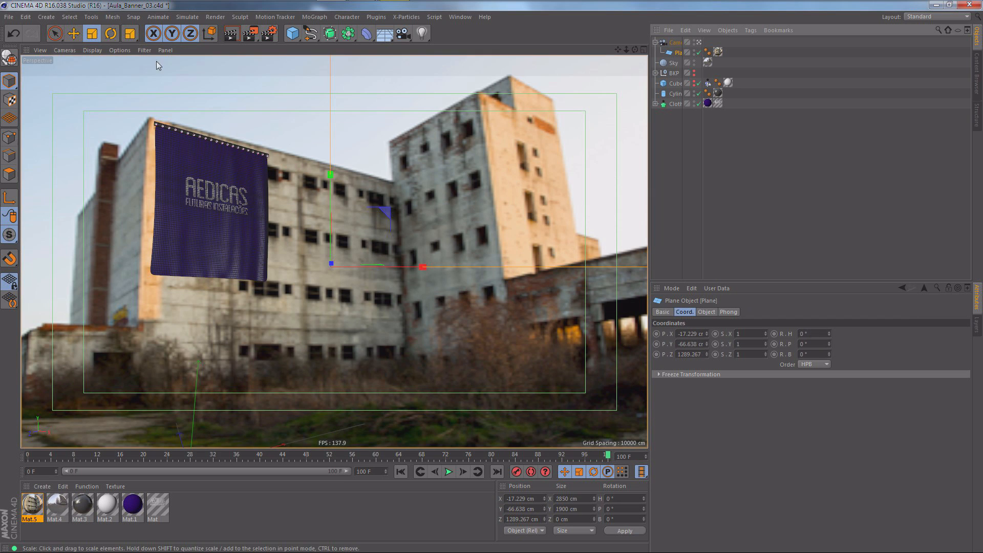
# Scale the background plane and reframe the camera on the AEDICAS banner hanging on the building.
pyautogui.moveTo(430, 199); pyautogui.dragTo(473, 187)
pyautogui.click(675, 43)
pyautogui.keyDown('alt'); pyautogui.moveTo(234, 212); pyautogui.dragTo(210, 194, button='middle'); pyautogui.keyUp('alt')
pyautogui.keyDown('alt'); pyautogui.moveTo(188, 208); pyautogui.dragTo(215, 205, button='right'); pyautogui.keyUp('alt')
pyautogui.keyDown('alt'); pyautogui.moveTo(215, 203); pyautogui.dragTo(178, 184); pyautogui.keyUp('alt')
pyautogui.keyDown('alt'); pyautogui.moveTo(178, 184); pyautogui.dragTo(187, 183, button='right'); pyautogui.keyUp('alt')
pyautogui.keyDown('alt'); pyautogui.moveTo(186, 181); pyautogui.dragTo(191, 187, button='middle'); pyautogui.keyUp('alt')
pyautogui.keyDown('alt'); pyautogui.moveTo(188, 191); pyautogui.dragTo(184, 189, button='right'); pyautogui.keyUp('alt')
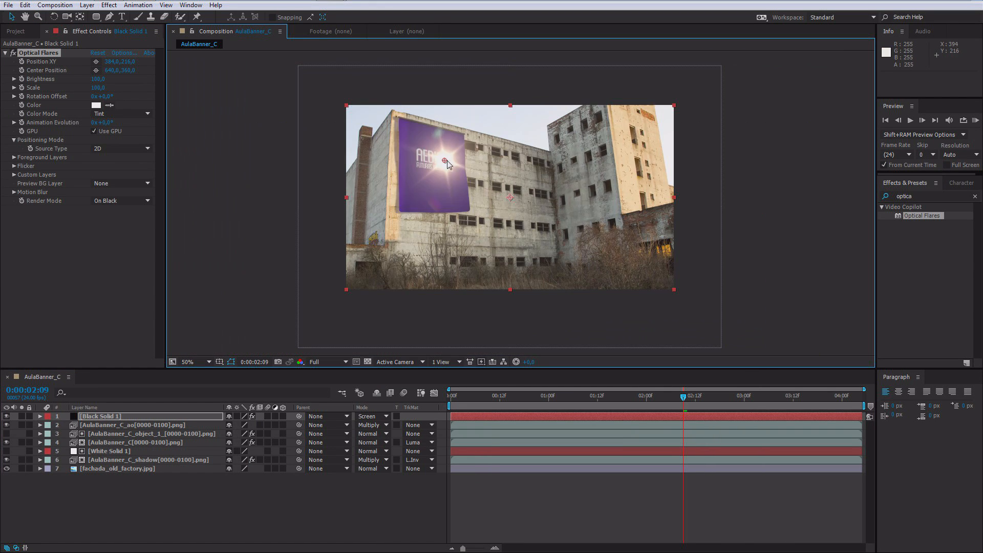
# Switch to After Effects, set the Optical Flares scale to 150 on Black Solid 1, and reposition the flare.
pyautogui.click(98, 88)
pyautogui.write('150')
pyautogui.press('Return')
pyautogui.moveTo(688, 129); pyautogui.dragTo(699, 136)
pyautogui.click(6, 416)
pyautogui.click(6, 417)
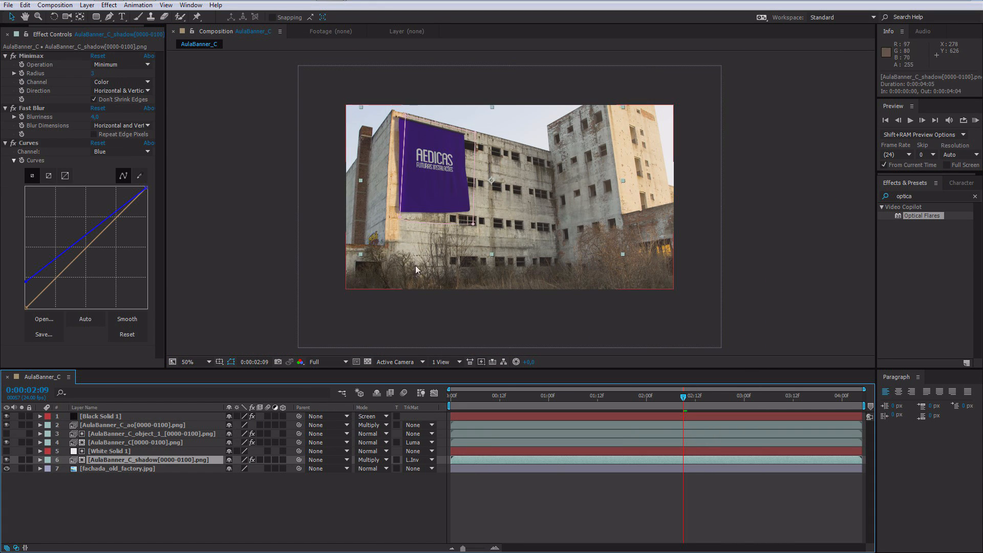
# Apply Mesh Warp to the AulaBanner_C_object_1_[0000-0100].png layer at the last frame and set its grid rows to 3.
pyautogui.scroll(2, 526, 261)
pyautogui.press('End')
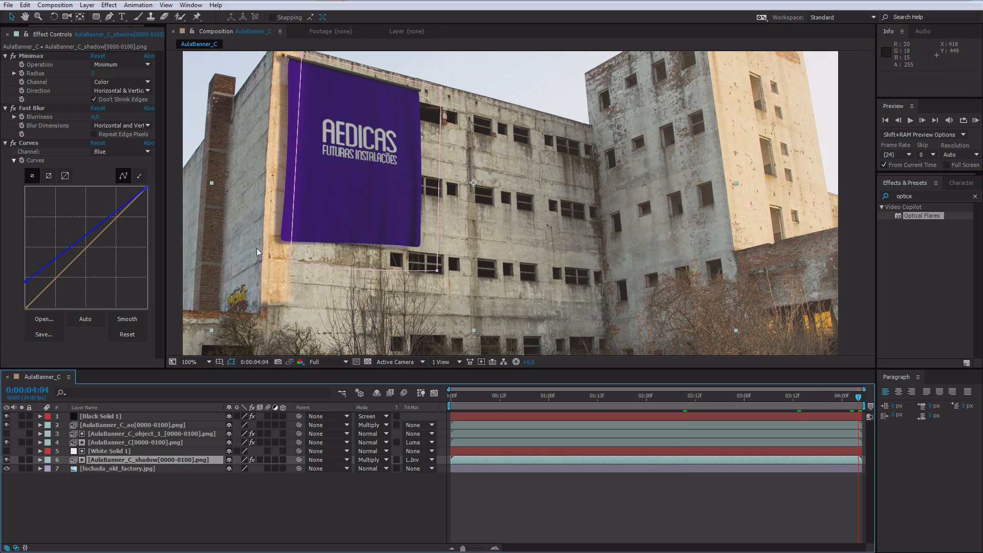
pyautogui.click(102, 435)
pyautogui.click(975, 196)
pyautogui.write('mesh')
pyautogui.doubleClick(918, 215)
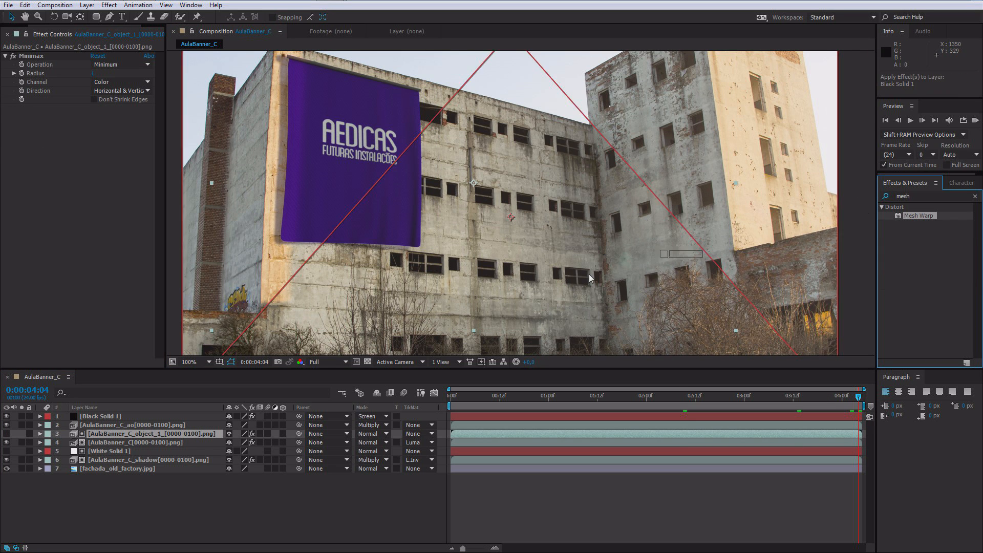
pyautogui.click(92, 117)
pyautogui.write('3')
pyautogui.press('Return')
pyautogui.click(93, 128)
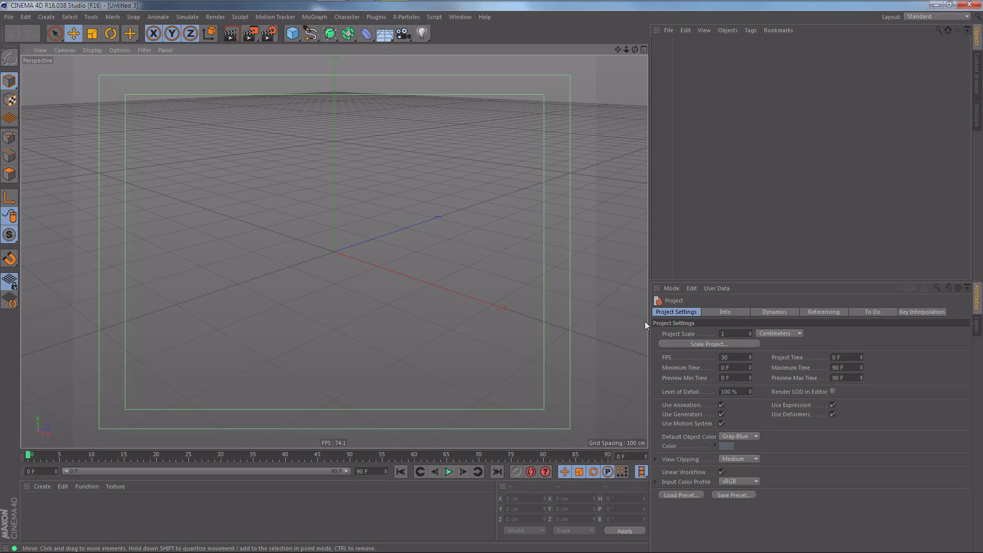
# Set the project frame rate to 24 FPS in a new Cinema 4D scene.
pyautogui.moveTo(730, 357); pyautogui.dragTo(703, 360)
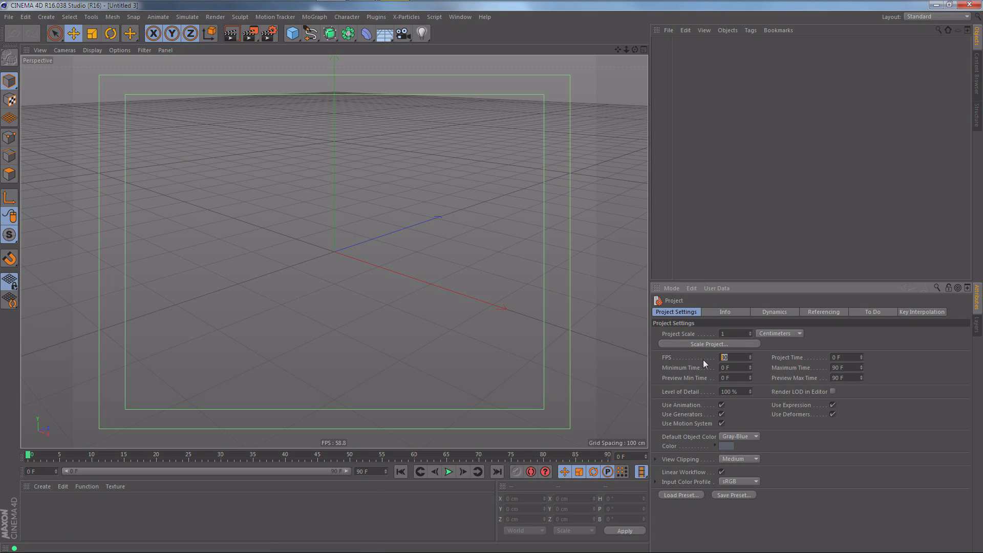
pyautogui.press('Return')
pyautogui.click(671, 288)
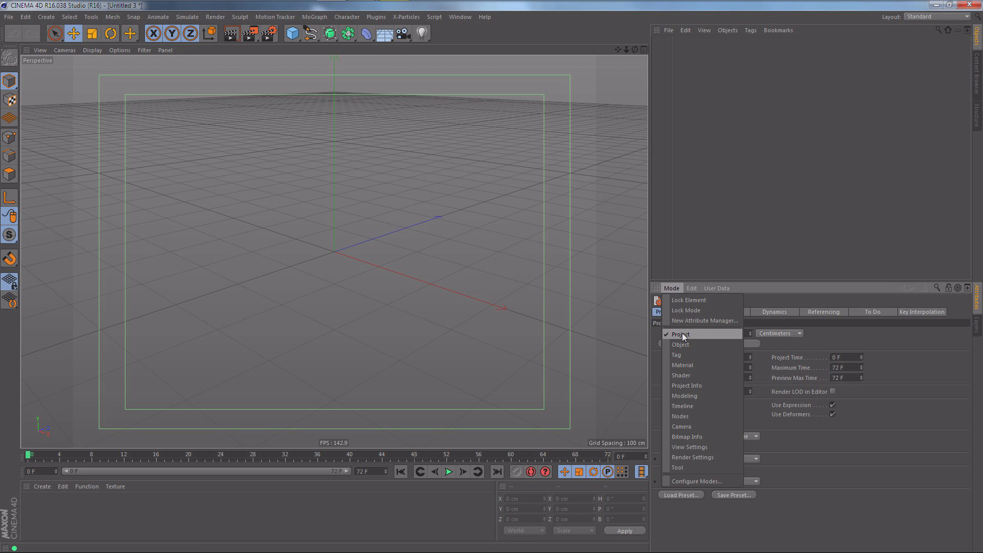
pyautogui.click(740, 335)
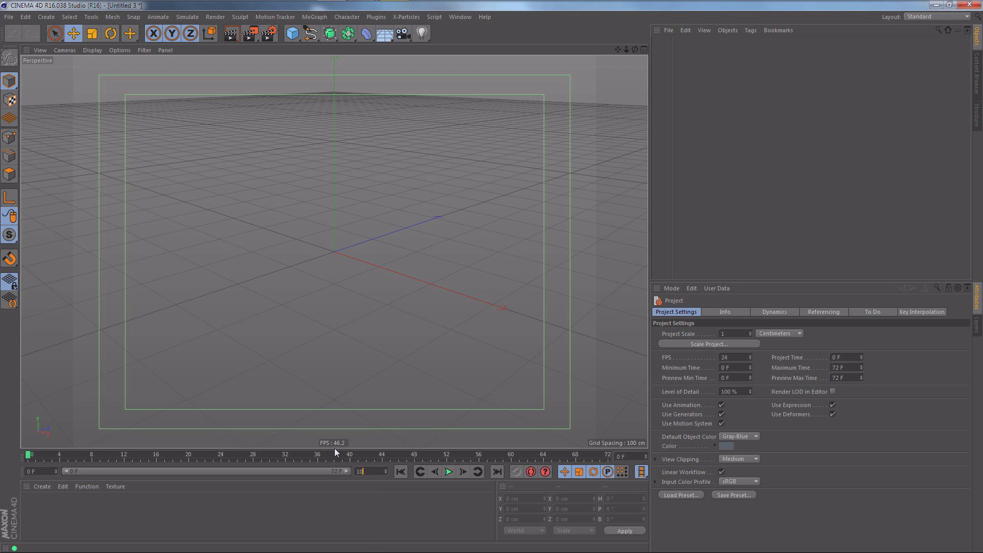
# Set the timeline's end frame to 100 and extend the preview range to frame 100.
pyautogui.write('100')
pyautogui.press('Return')
pyautogui.moveTo(274, 474); pyautogui.dragTo(349, 472)
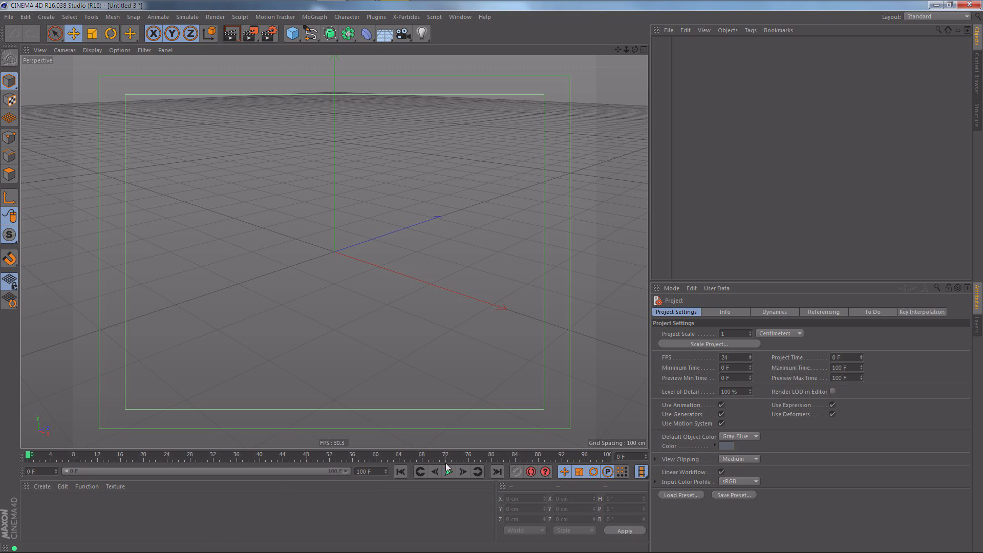
# Configure the render output to 1280 x 720 pixels at a frame rate of 24.
pyautogui.click(270, 34)
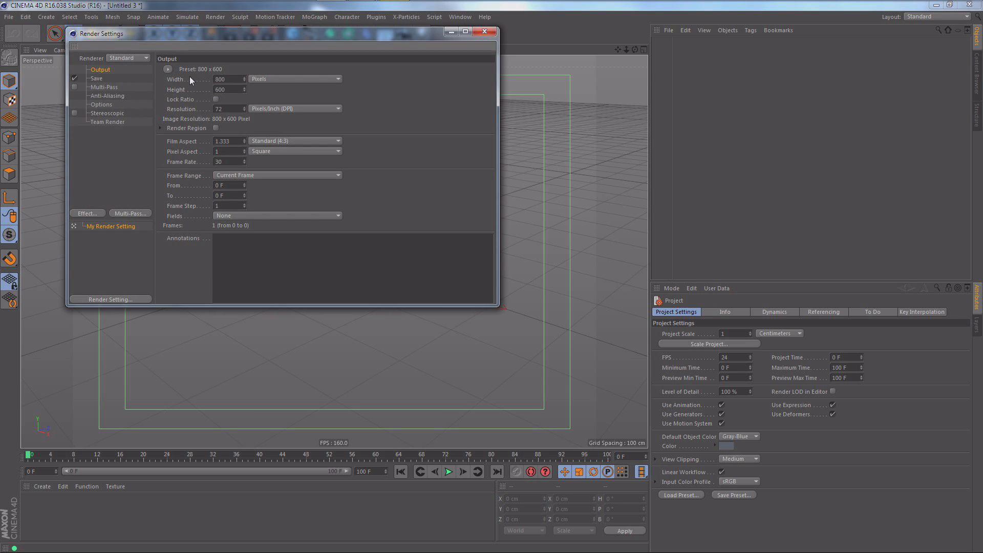
pyautogui.press('Tab')
pyautogui.write('7')
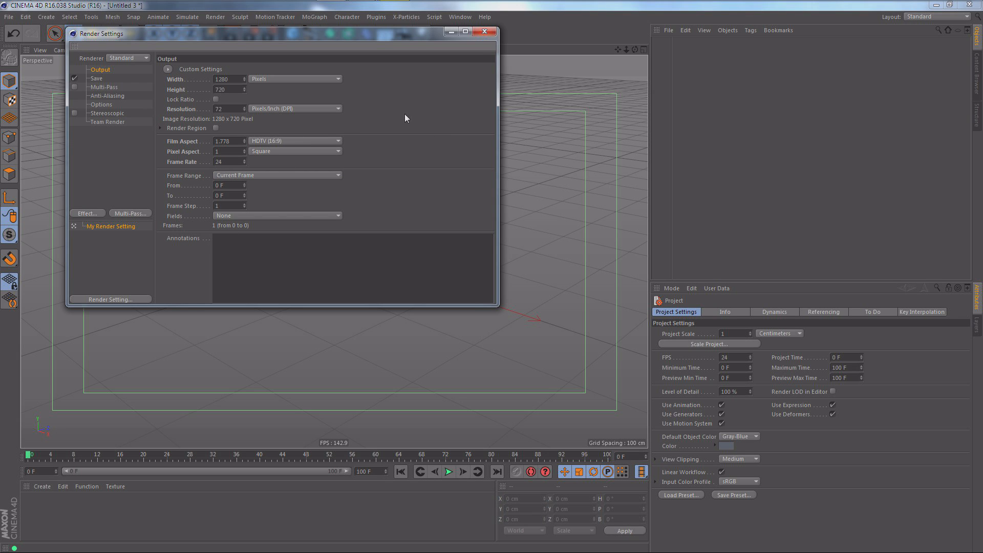
pyautogui.moveTo(498, 28); pyautogui.dragTo(495, 28)
pyautogui.click(481, 31)
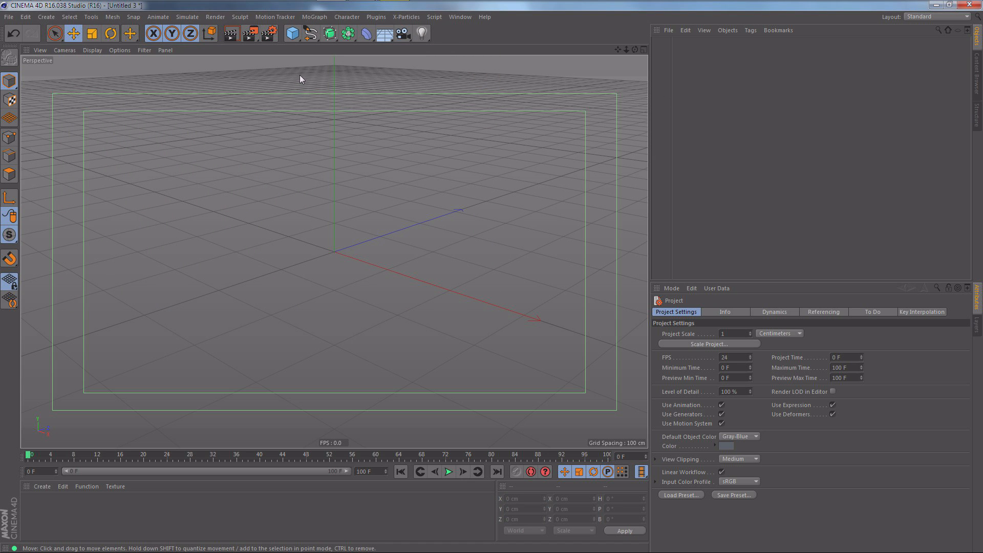
# Add a plane with a height of 600 cm and a +Z orientation.
pyautogui.moveTo(296, 35); pyautogui.dragTo(403, 74)
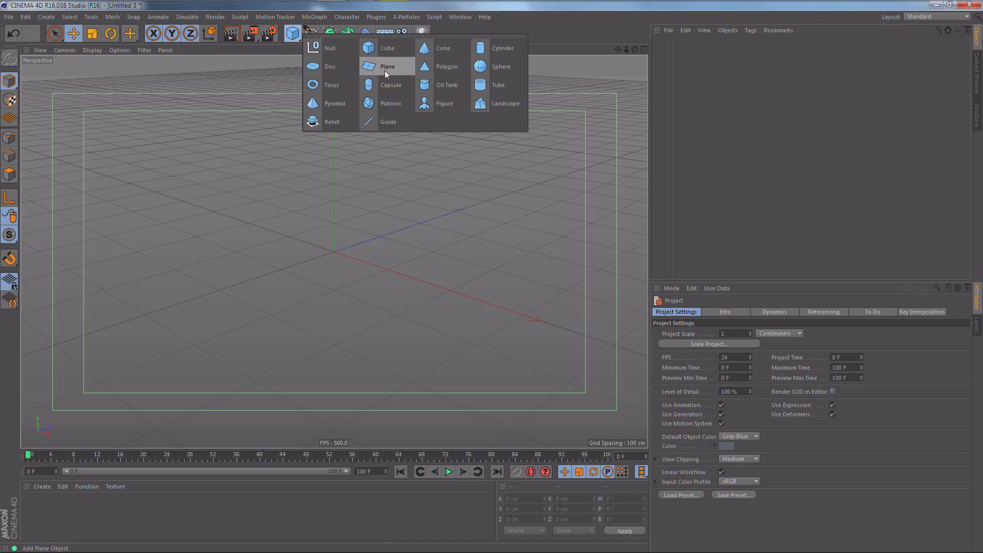
pyautogui.click(385, 69)
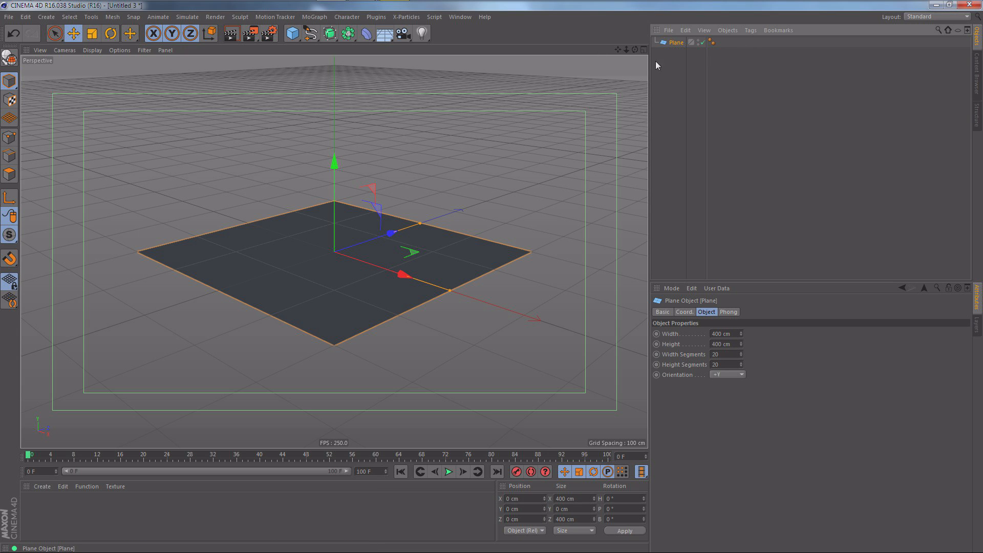
pyautogui.click(713, 344)
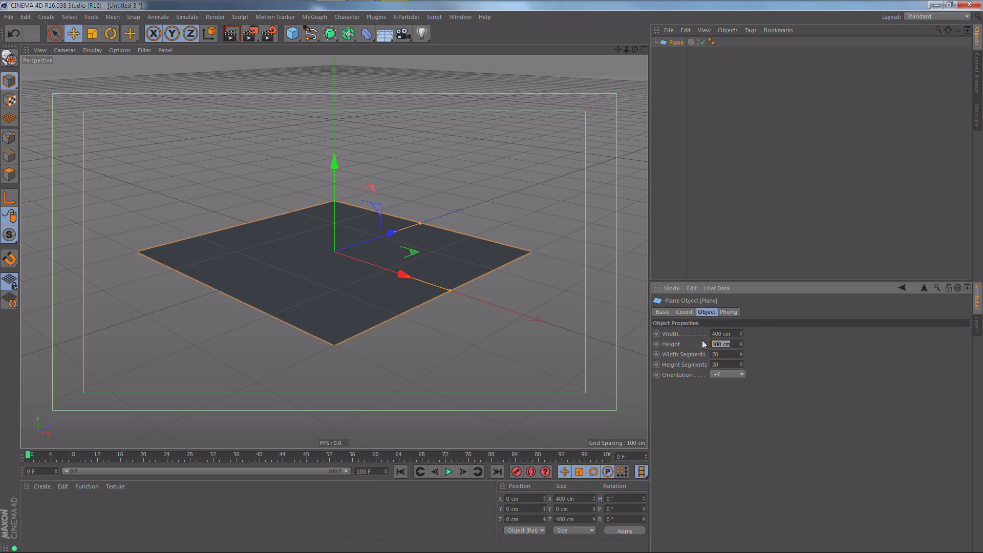
pyautogui.write('600')
pyautogui.press('Return')
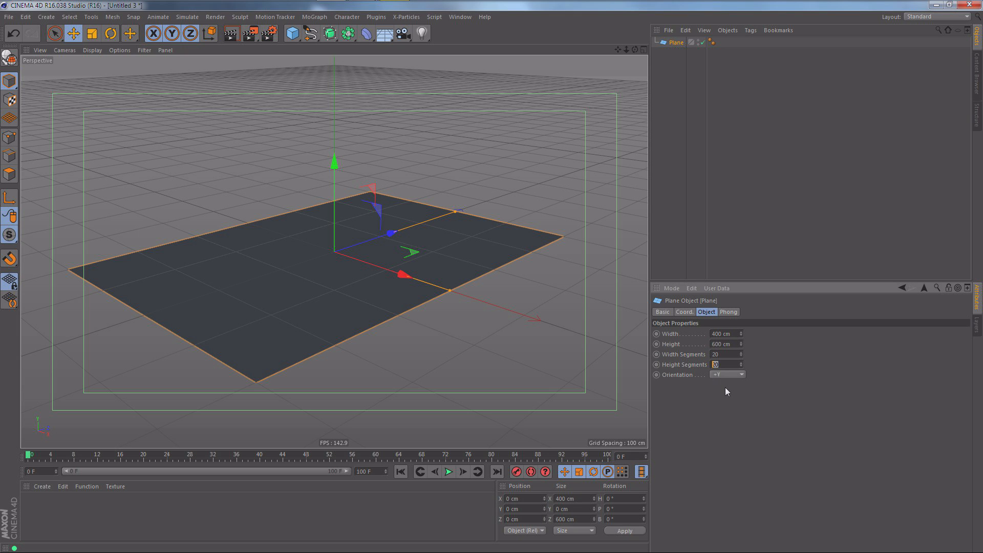
pyautogui.click(733, 426)
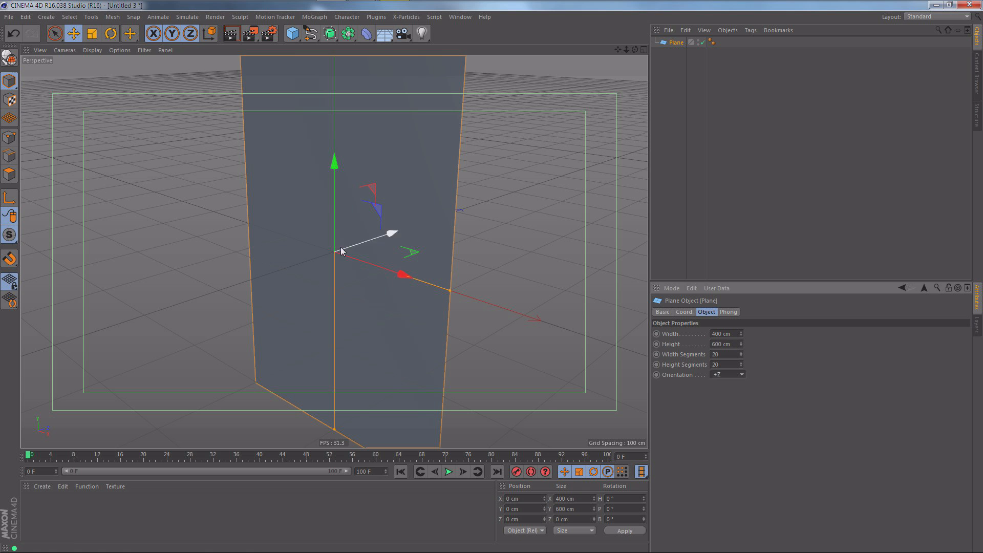
# Examine the upright plane in the four-view and perspective layouts, displaying its segment lines.
pyautogui.keyDown('alt'); pyautogui.moveTo(338, 251); pyautogui.dragTo(363, 250); pyautogui.keyUp('alt')
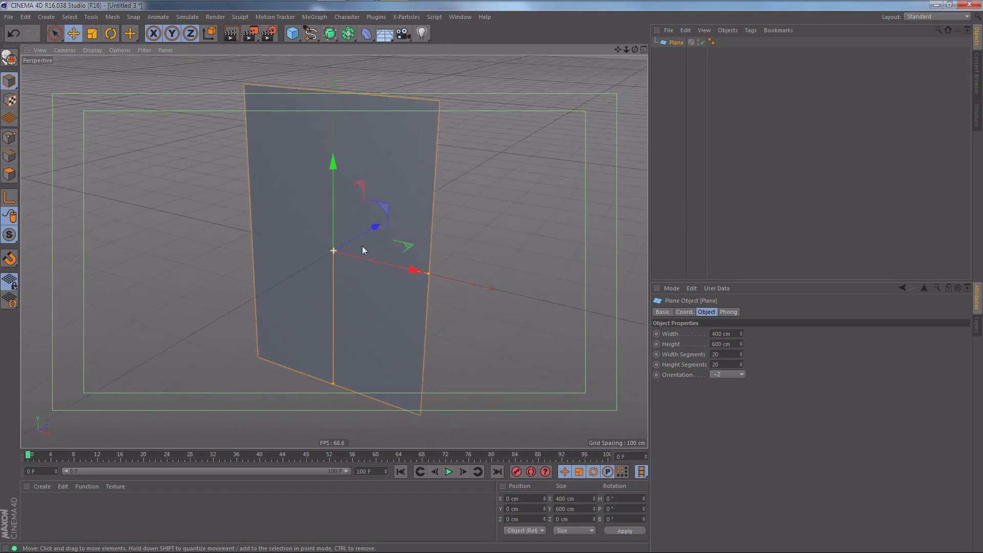
pyautogui.middleClick(332, 250)
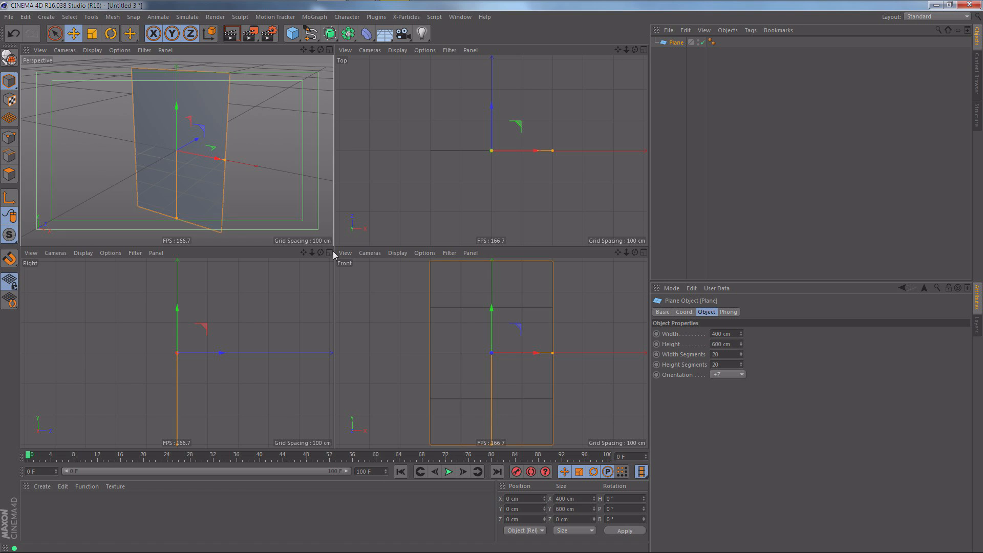
pyautogui.middleClick(294, 218)
pyautogui.moveTo(325, 247)
pyautogui.keyDown('alt'); pyautogui.mouseDown()
pyautogui.moveTo(274, 254)
pyautogui.moveTo(349, 277)
pyautogui.moveTo(320, 253)
pyautogui.moveTo(285, 271)
pyautogui.moveTo(326, 259)
pyautogui.mouseUp(); pyautogui.keyUp('alt')
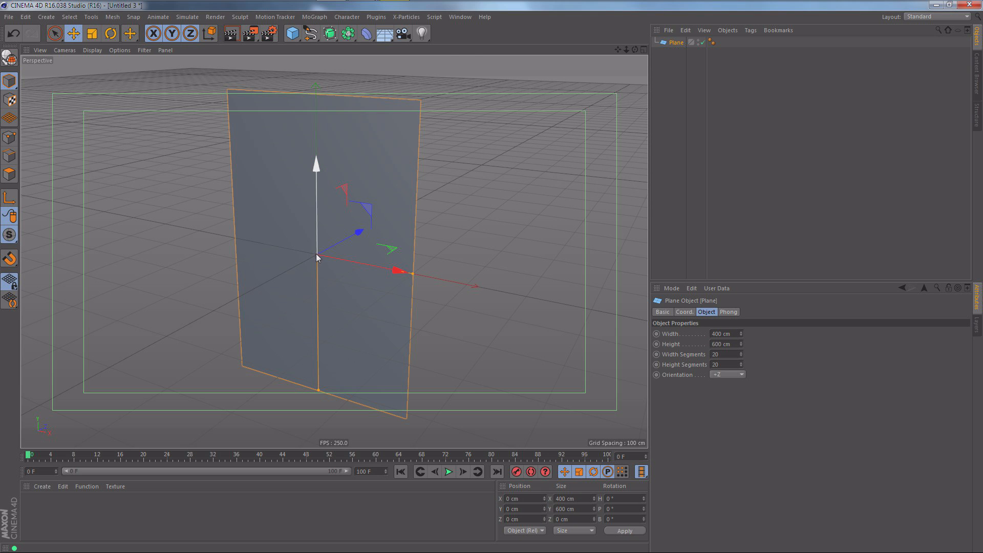
pyautogui.middleClick(315, 253)
pyautogui.middleClick(244, 317)
pyautogui.middleClick(242, 301)
pyautogui.middleClick(292, 193)
pyautogui.middleClick(301, 211)
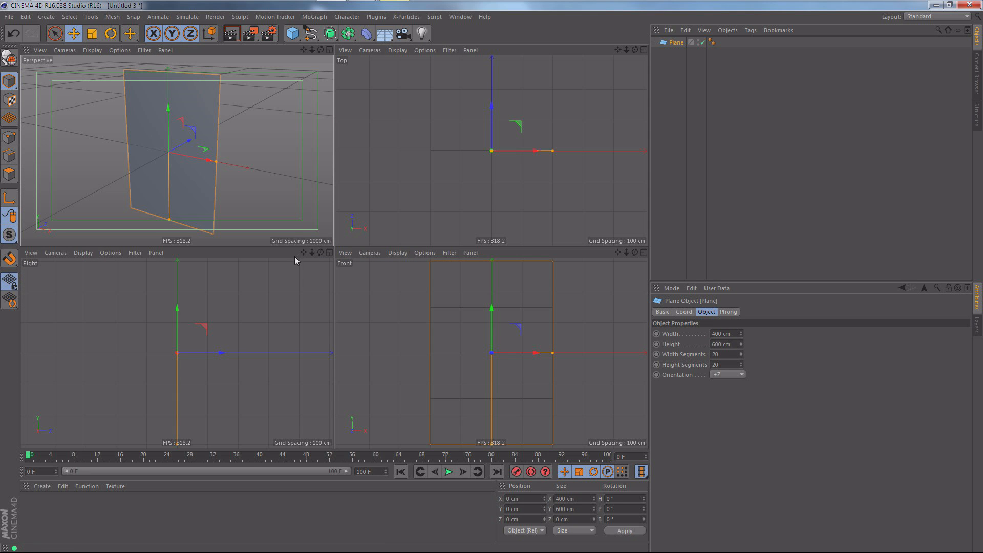
pyautogui.middleClick(311, 210)
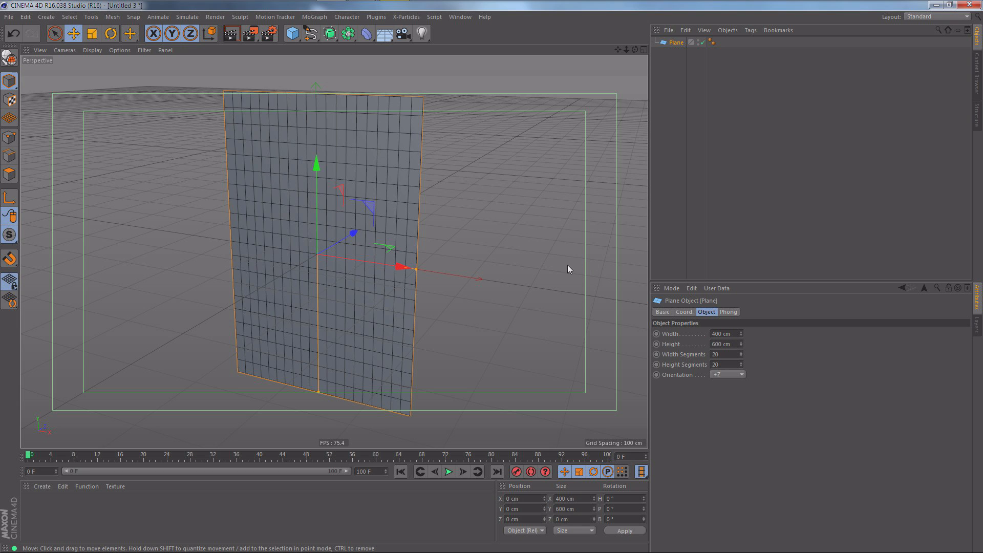
# Make the plane editable as a polygon object and select it.
pyautogui.rightClick(675, 45)
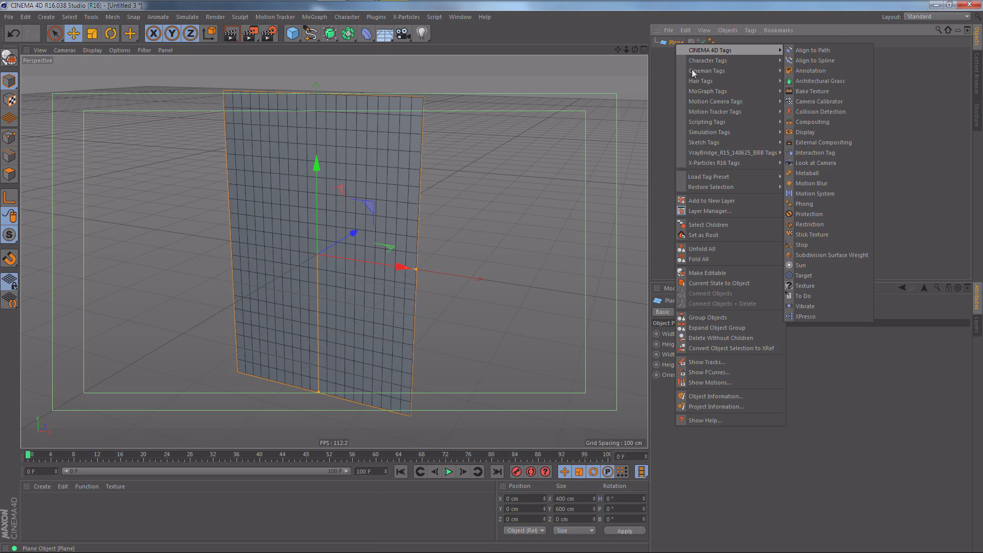
pyautogui.click(699, 274)
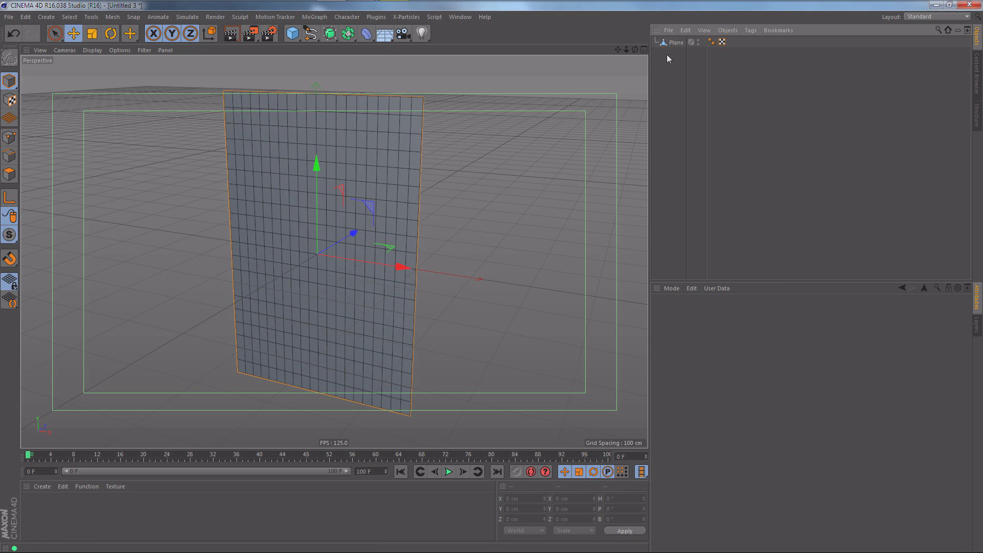
pyautogui.click(675, 44)
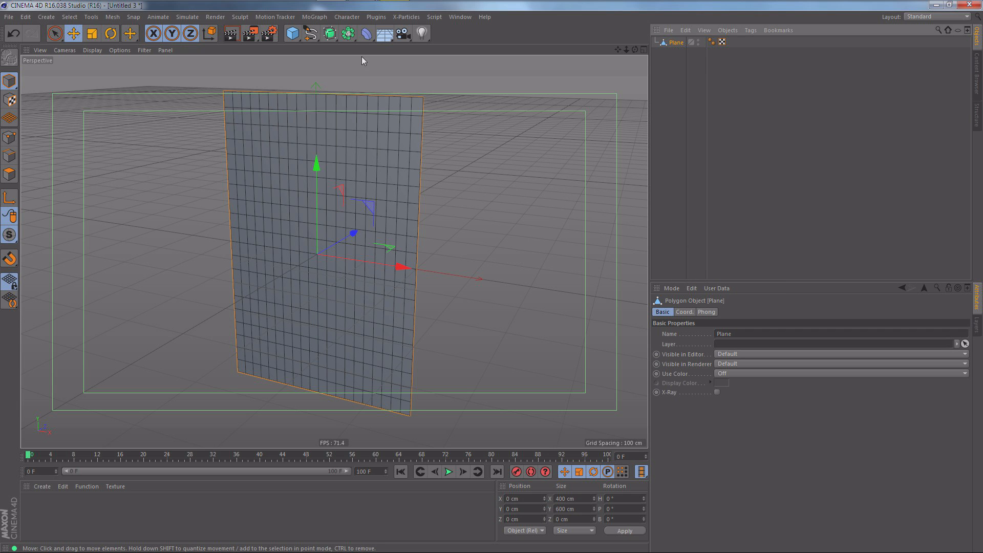
pyautogui.moveTo(386, 238)
pyautogui.keyDown('alt'); pyautogui.mouseDown()
pyautogui.moveTo(340, 237)
pyautogui.moveTo(368, 234)
pyautogui.mouseUp(); pyautogui.keyUp('alt')
pyautogui.keyDown('alt'); pyautogui.moveTo(369, 234); pyautogui.dragTo(322, 240, button='middle'); pyautogui.keyUp('alt')
pyautogui.moveTo(309, 241)
pyautogui.keyDown('alt'); pyautogui.mouseDown()
pyautogui.moveTo(249, 241)
pyautogui.moveTo(310, 238)
pyautogui.mouseUp(); pyautogui.keyUp('alt')
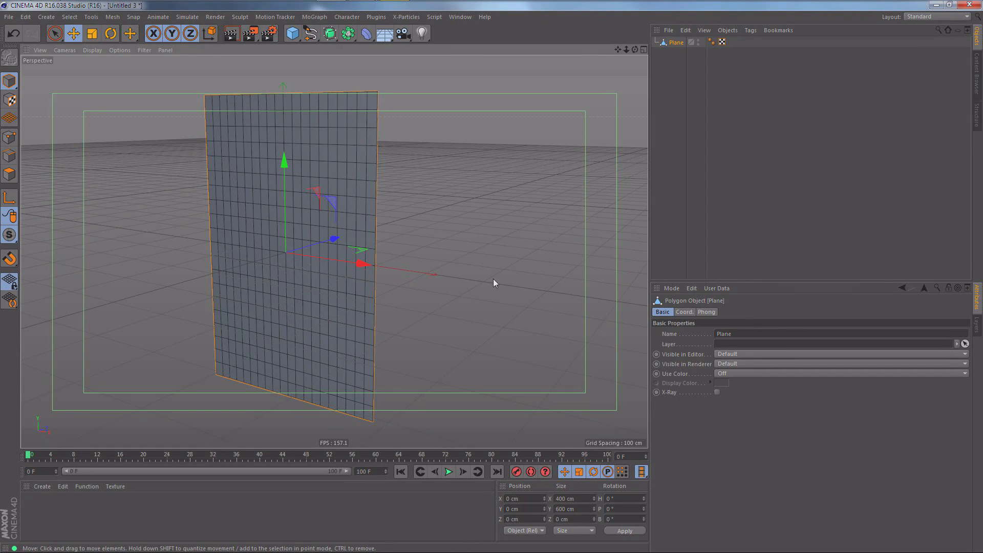
# Start a Bezier spline in the Right view, placing one point about 337 cm high above the plane and the second on it at about 200 cm.
pyautogui.middleClick(340, 240)
pyautogui.middleClick(247, 339)
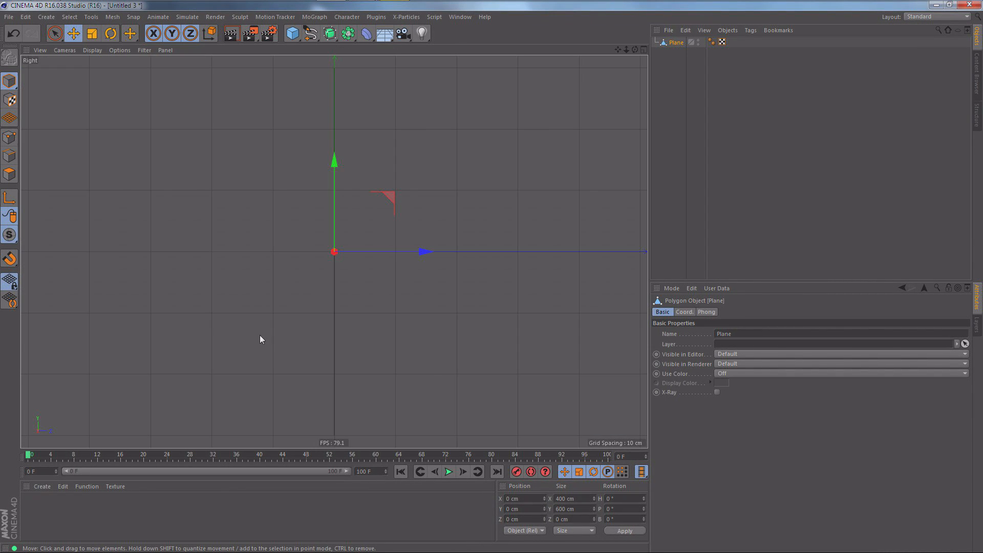
pyautogui.click(307, 33)
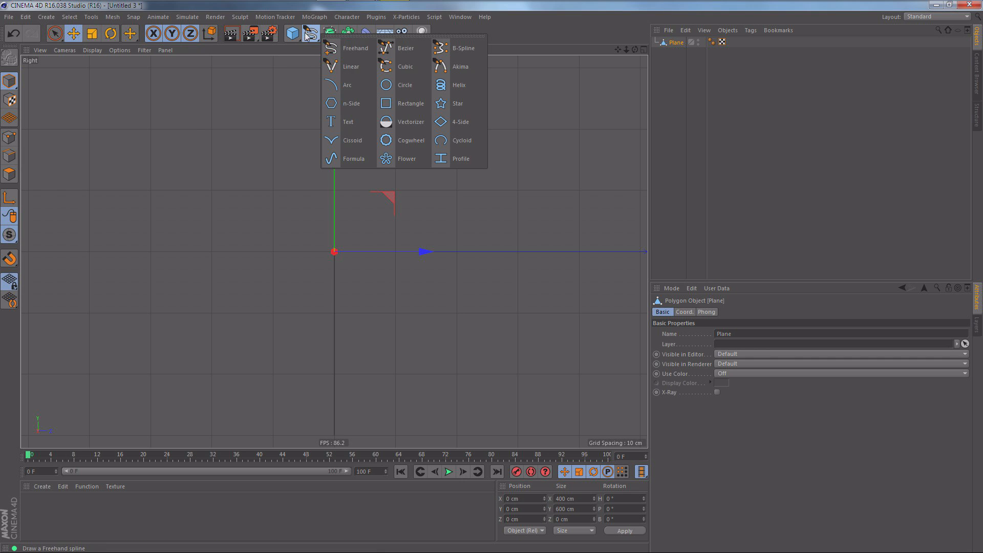
pyautogui.click(404, 47)
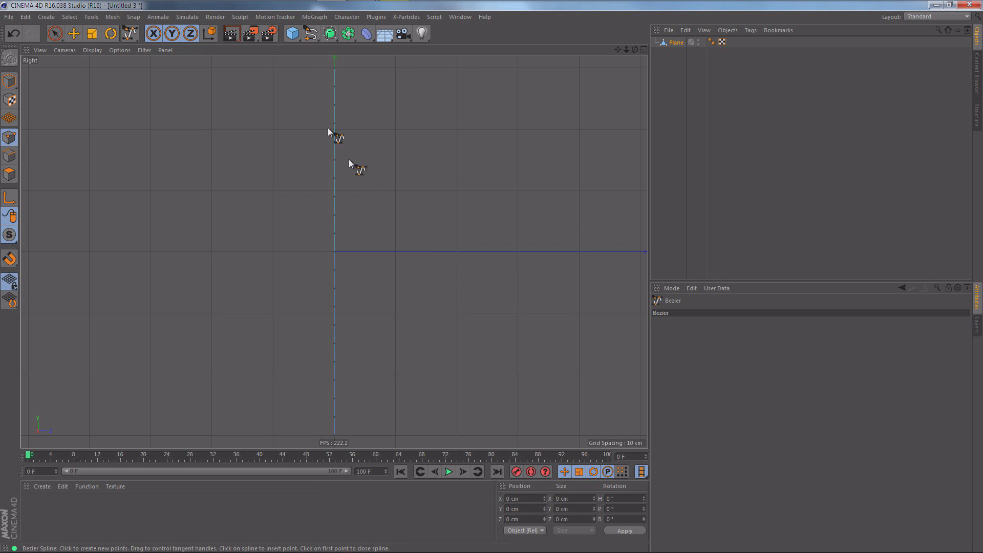
pyautogui.scroll(-2, 417, 142)
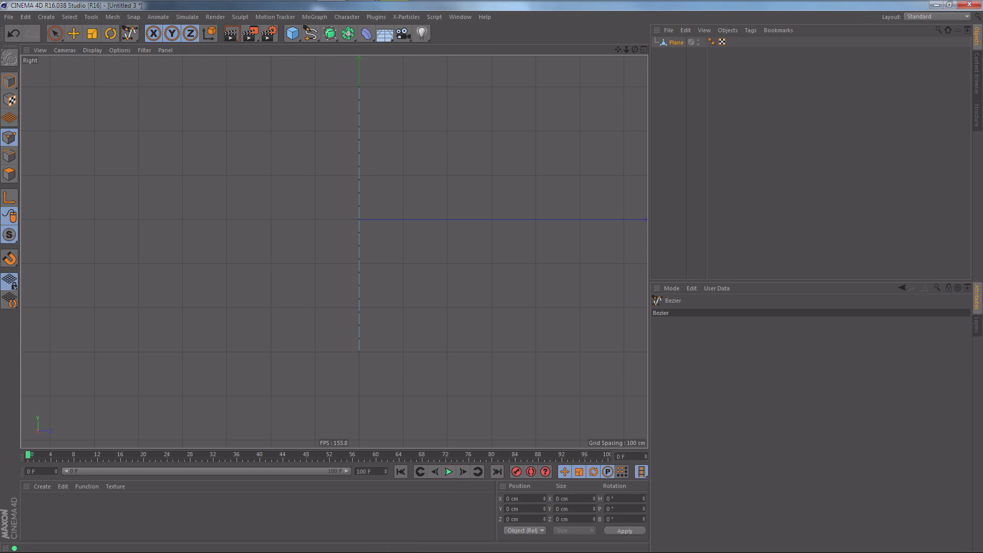
pyautogui.keyDown('alt'); pyautogui.moveTo(386, 109); pyautogui.dragTo(383, 132, button='middle'); pyautogui.keyUp('alt')
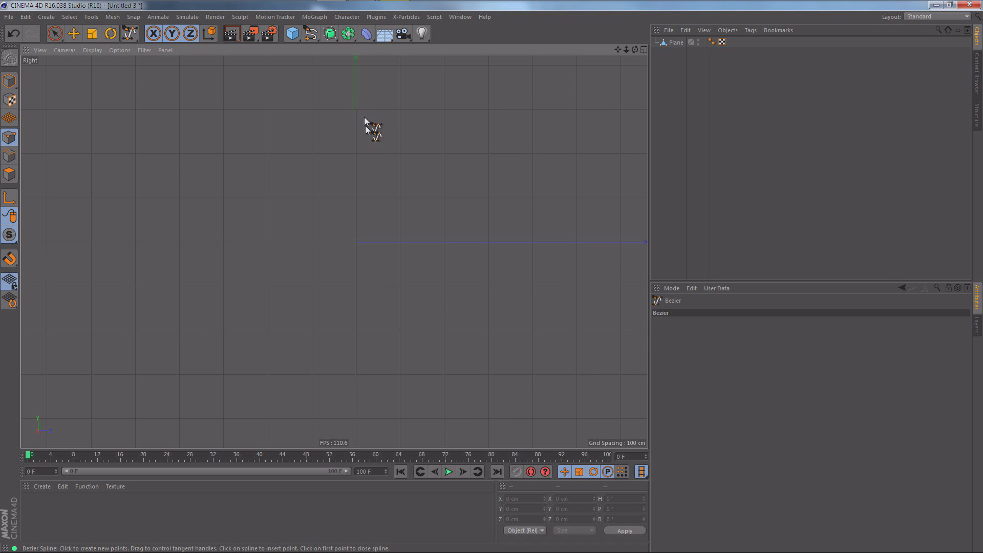
pyautogui.middleClick(364, 116)
pyautogui.middleClick(330, 143)
pyautogui.middleClick(384, 134)
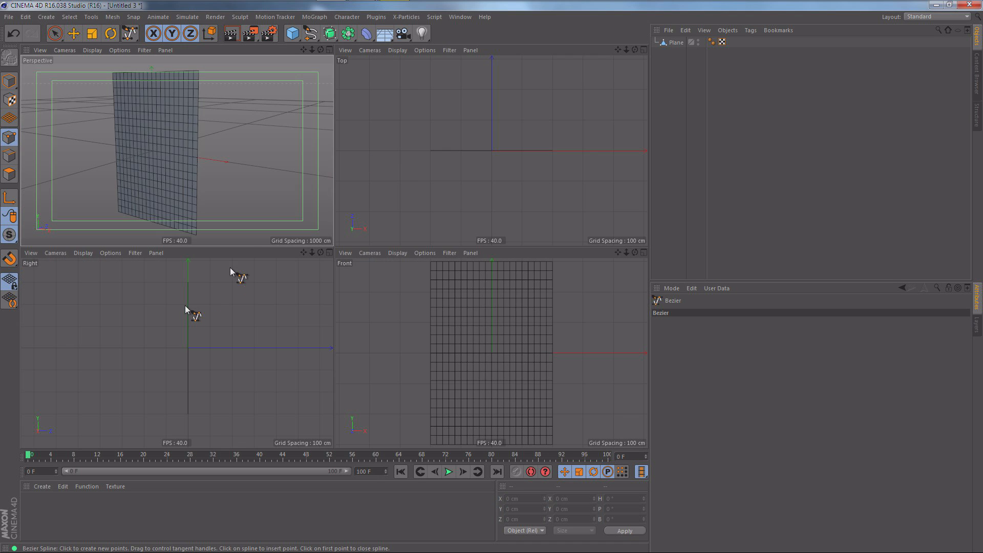
pyautogui.middleClick(215, 292)
pyautogui.keyDown('alt'); pyautogui.moveTo(368, 124); pyautogui.dragTo(342, 131, button='middle'); pyautogui.keyUp('alt')
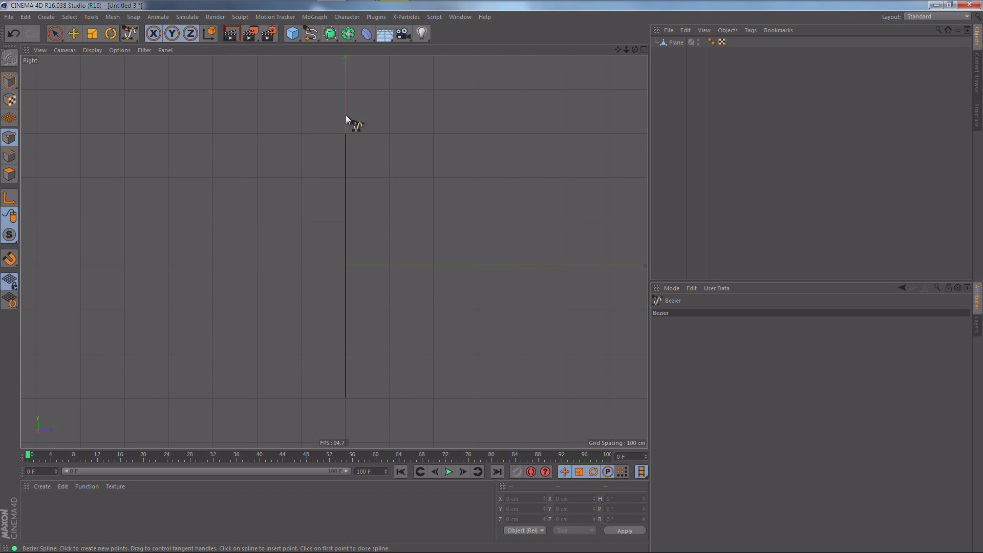
pyautogui.click(345, 117)
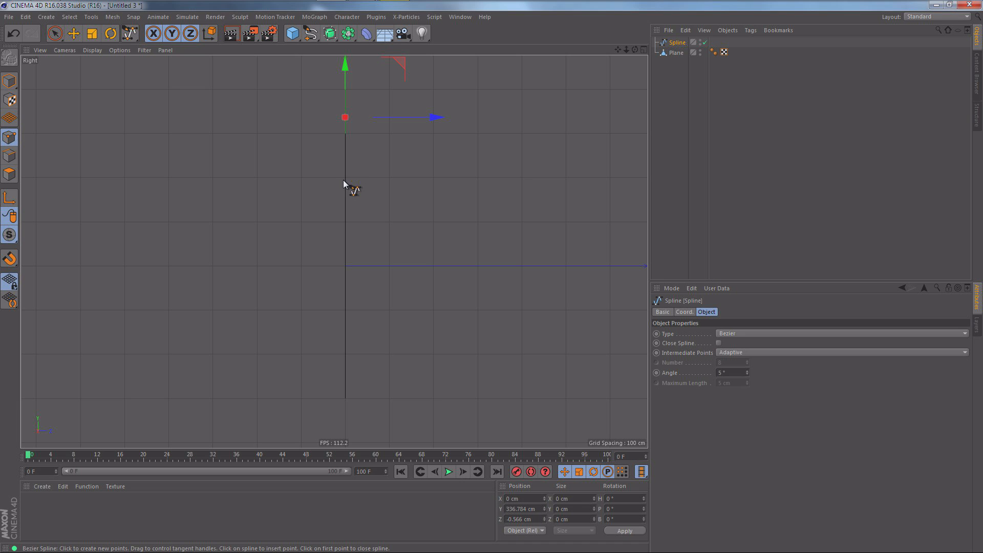
pyautogui.click(346, 178)
# Continue the spline with nine points zigzagging between the plane and about Z -75 cm, descending to about 104 cm high as stacked folds.
pyautogui.moveTo(317, 178); pyautogui.dragTo(306, 180)
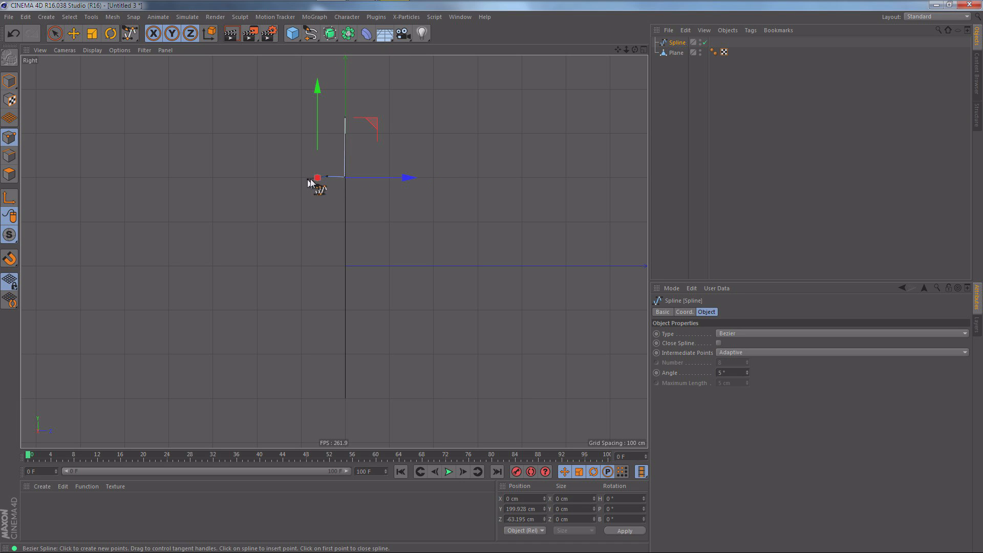
pyautogui.click(338, 184)
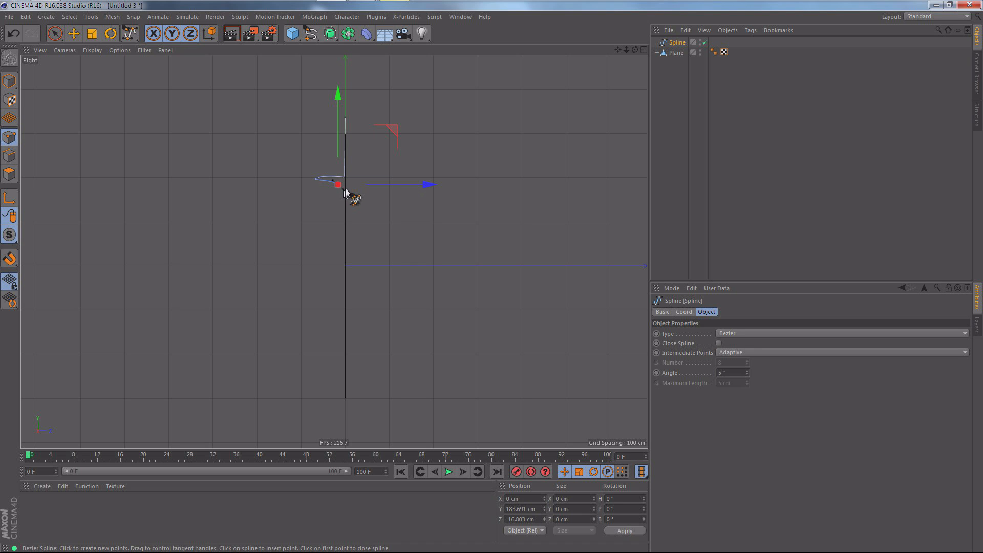
pyautogui.click(311, 187)
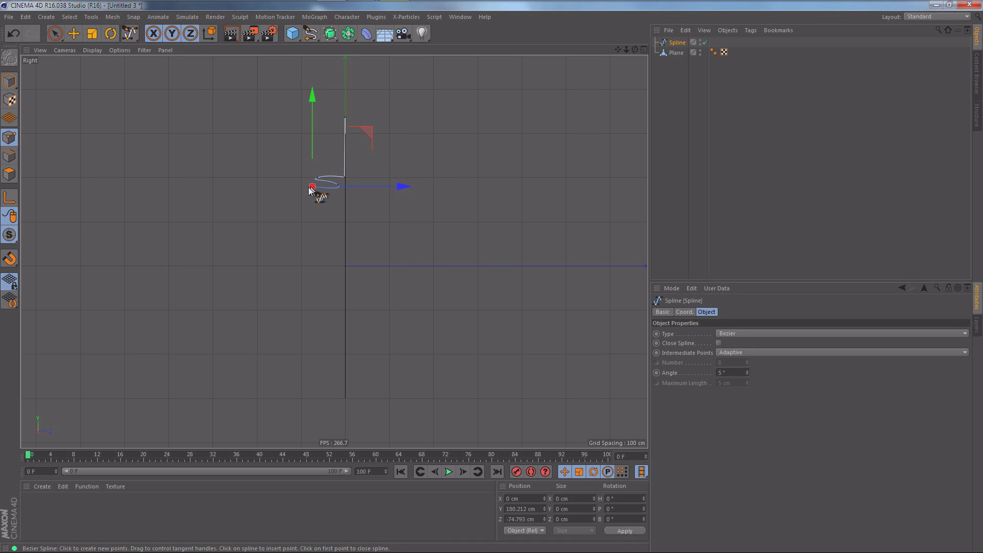
pyautogui.click(341, 192)
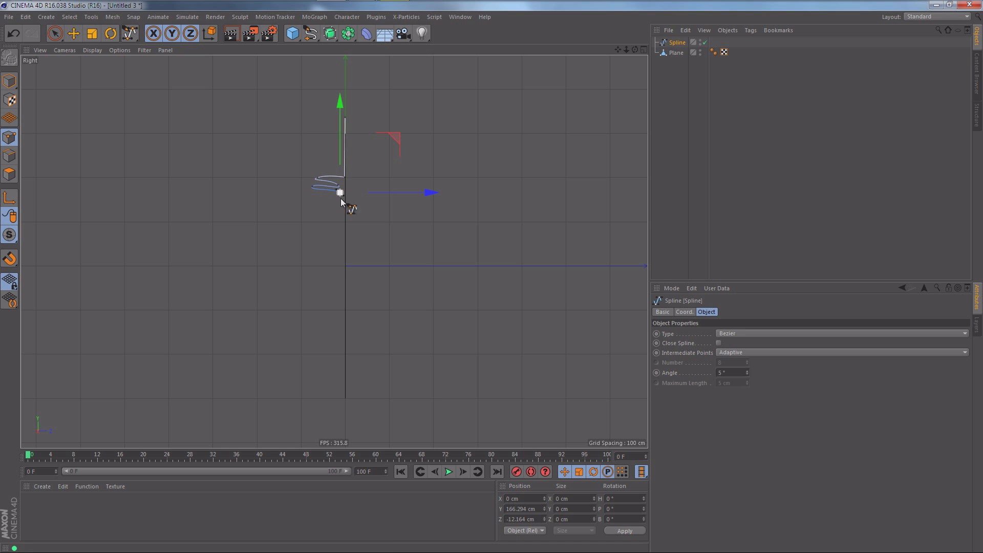
pyautogui.click(310, 199)
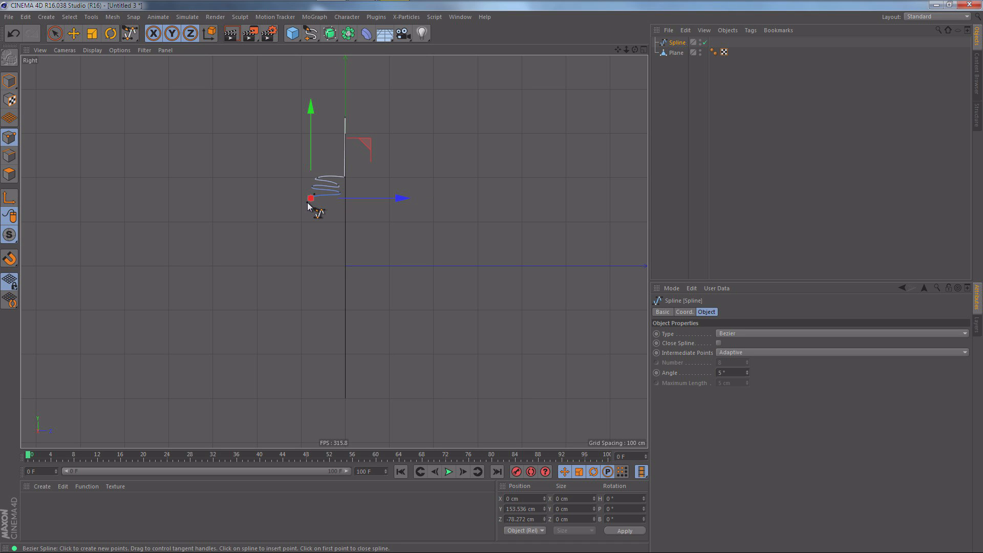
pyautogui.click(338, 202)
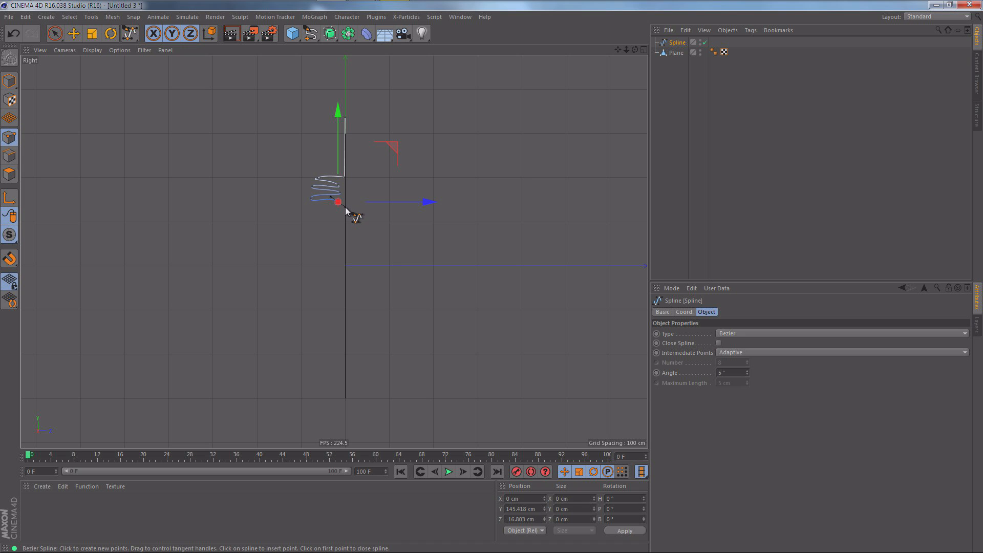
pyautogui.click(309, 210)
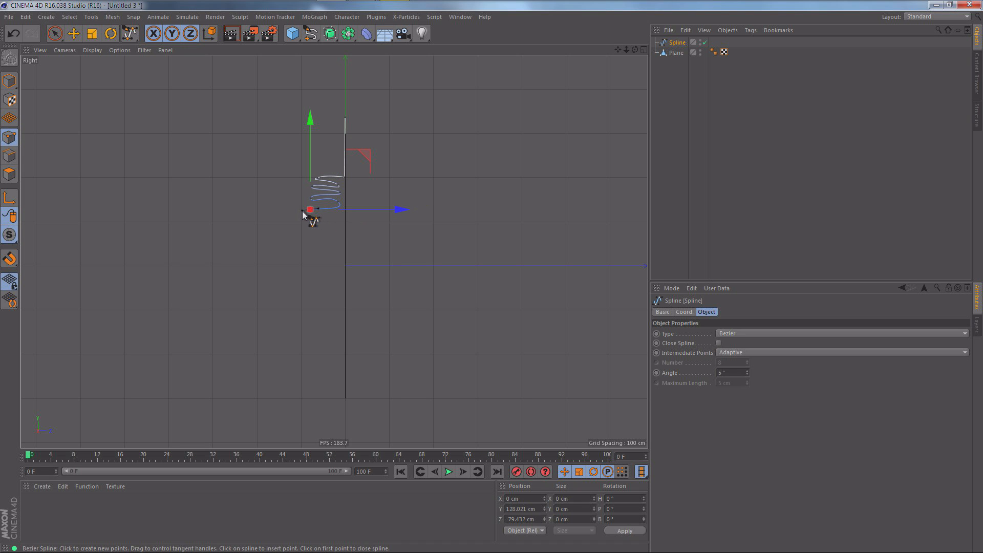
pyautogui.click(336, 217)
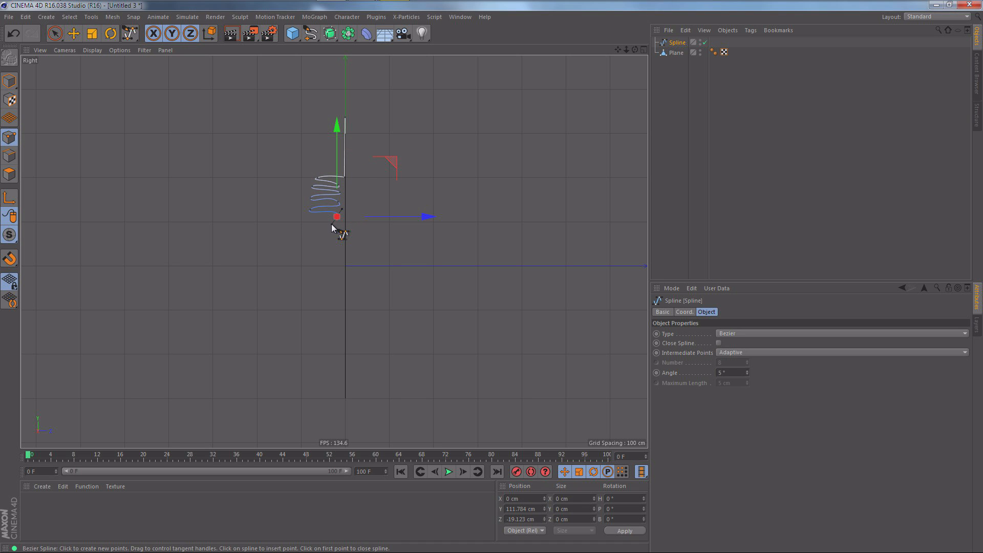
pyautogui.click(311, 221)
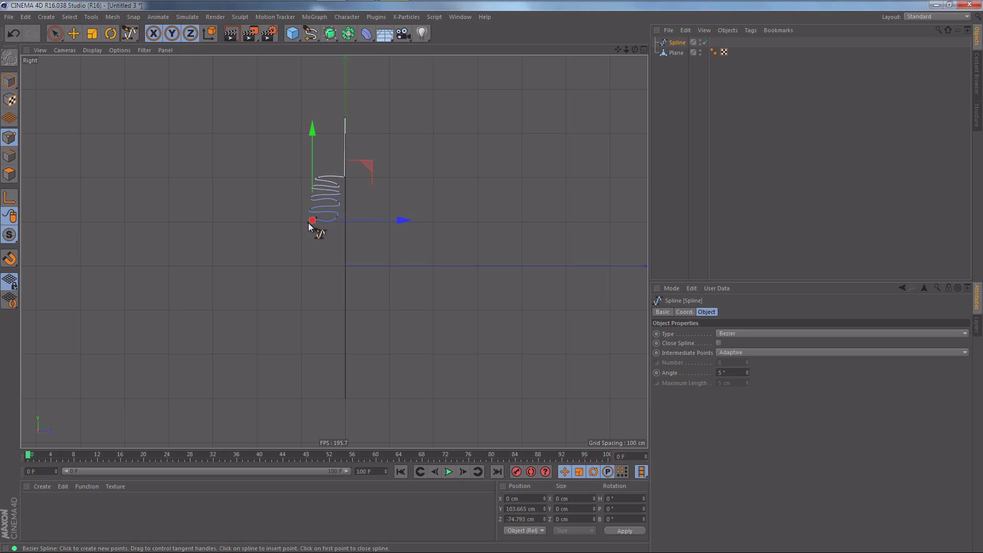
# Rectangle-select the spline's zigzag points without the corner point on the plane, and shift them slightly along Z toward the plane.
pyautogui.click(64, 19)
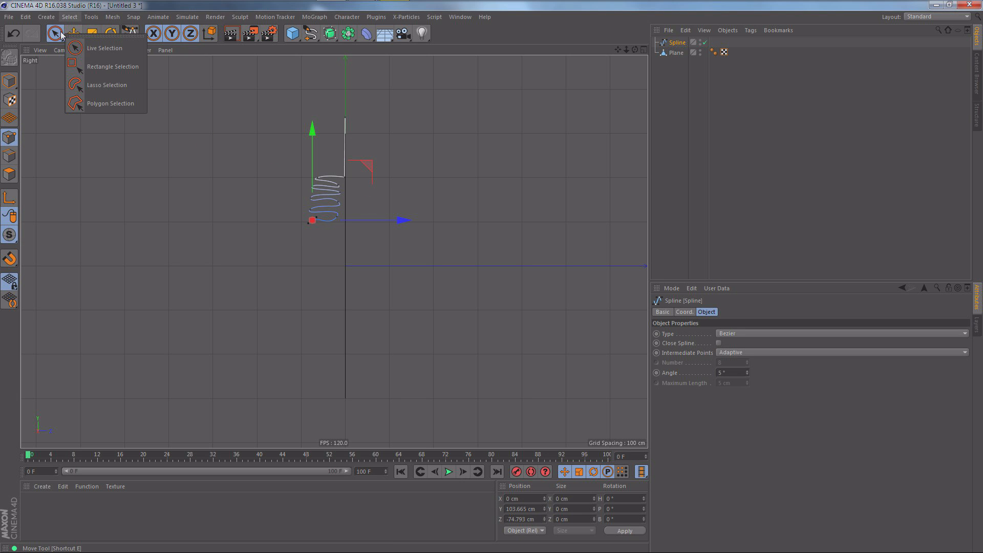
pyautogui.click(100, 66)
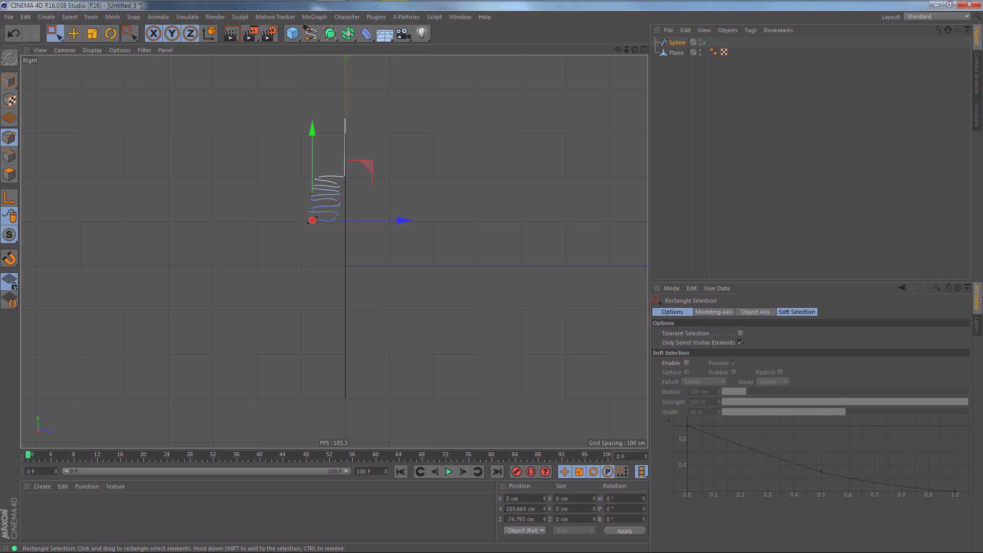
pyautogui.click(9, 139)
pyautogui.moveTo(349, 240); pyautogui.dragTo(291, 177)
pyautogui.moveTo(386, 201); pyautogui.dragTo(386, 199)
pyautogui.hotkey('ctrl', 'z')
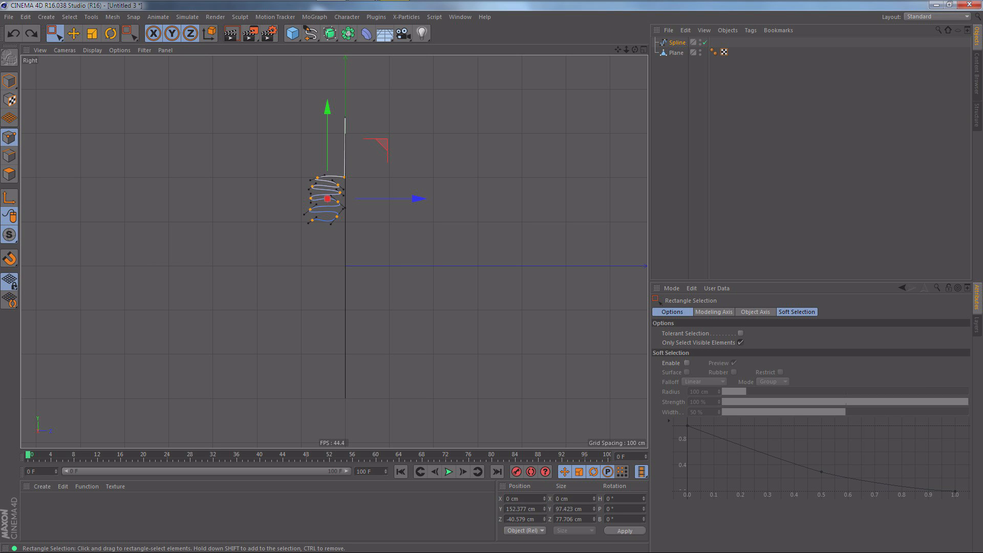
pyautogui.click(343, 173)
pyautogui.moveTo(397, 199); pyautogui.dragTo(400, 198)
pyautogui.click(385, 225)
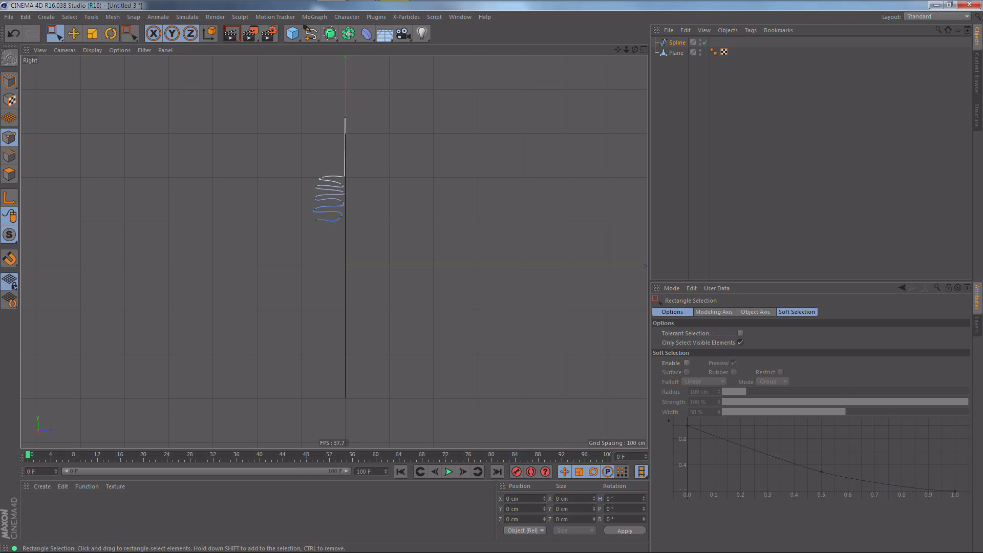
# Return the spline to Model mode and view it against the plane in the perspective view with nothing selected.
pyautogui.moveTo(368, 97); pyautogui.dragTo(305, 233)
pyautogui.click(287, 215)
pyautogui.click(8, 84)
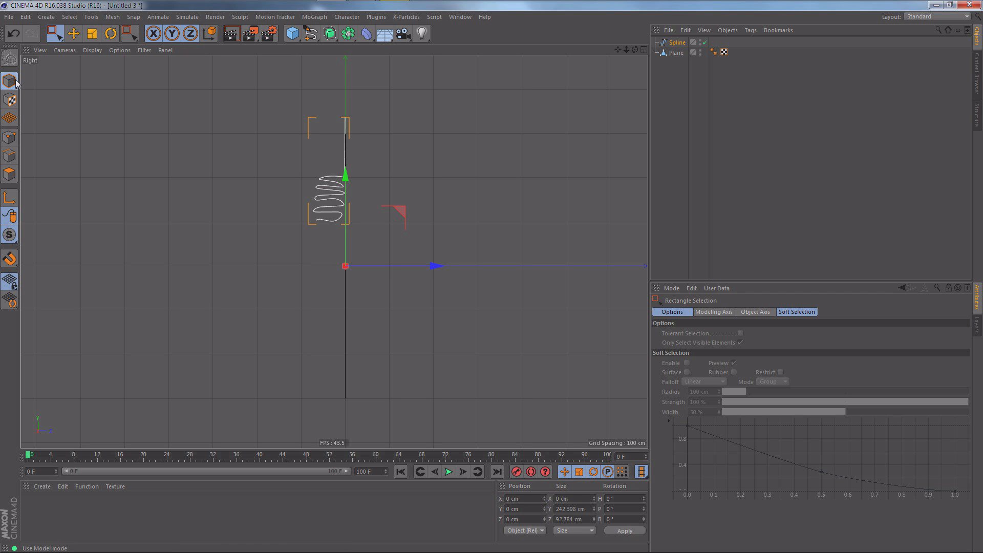
pyautogui.press('F5')
pyautogui.press('F1')
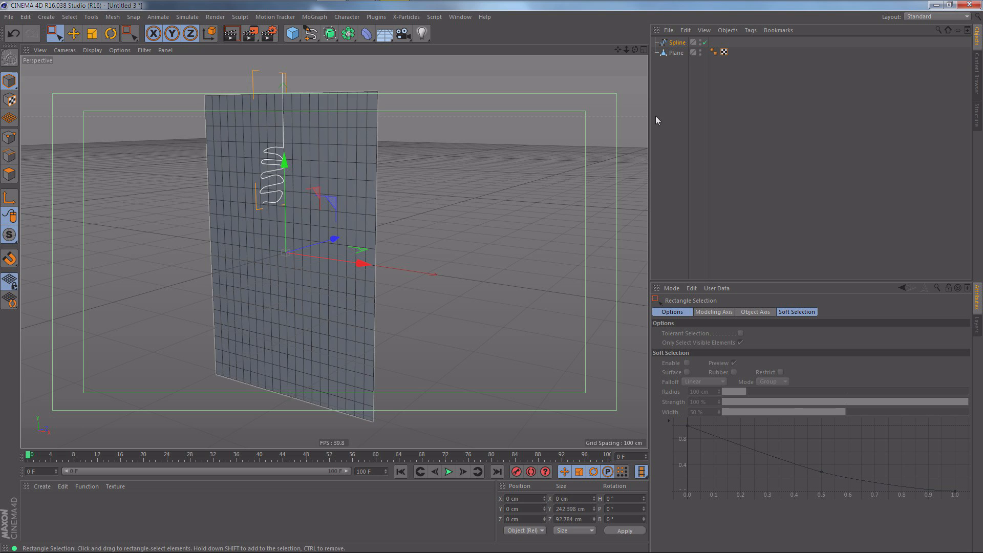
pyautogui.click(666, 95)
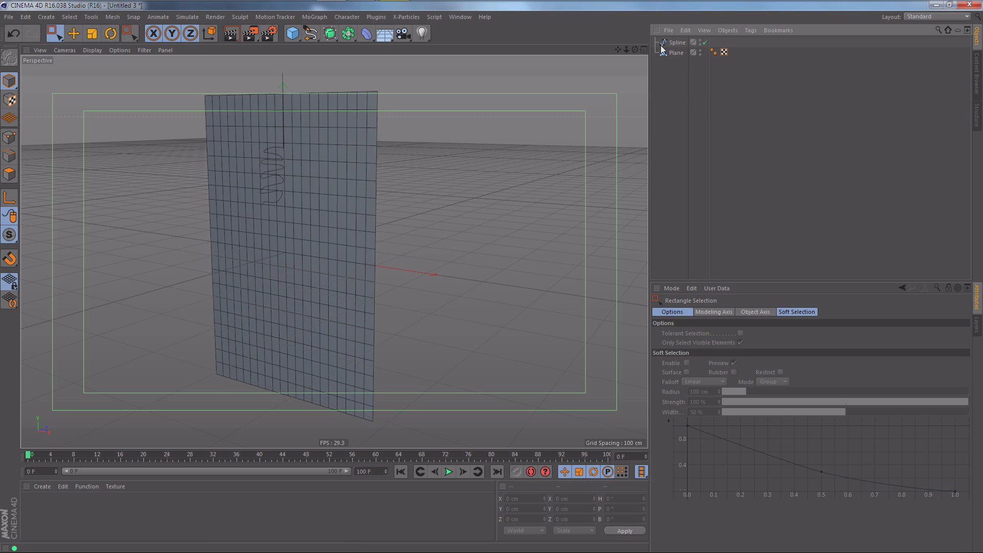
pyautogui.moveTo(333, 251)
pyautogui.keyDown('alt'); pyautogui.mouseDown()
pyautogui.moveTo(314, 250)
pyautogui.moveTo(330, 250)
pyautogui.mouseUp(); pyautogui.keyUp('alt')
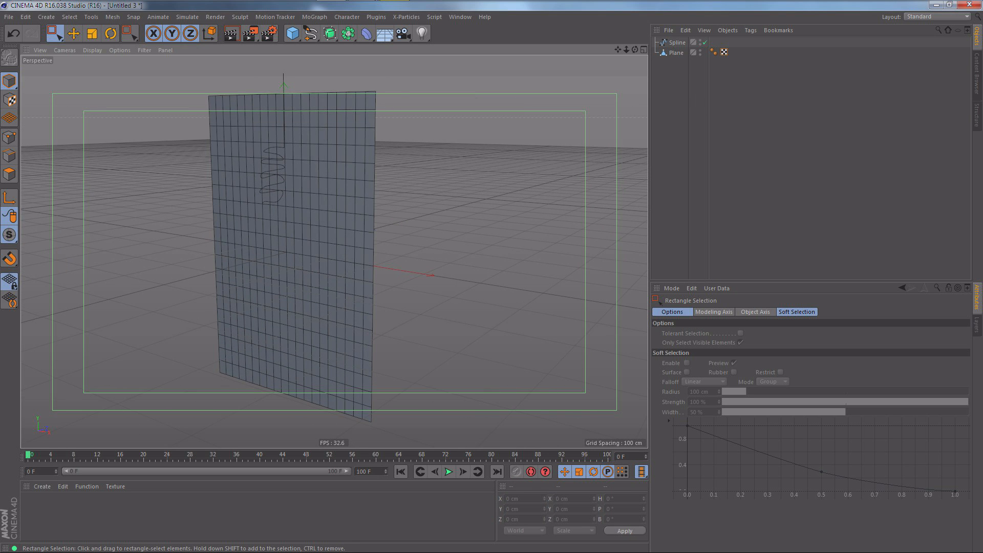
# Add a Spline Wrap deformer and make it a child of the plane.
pyautogui.click(676, 53)
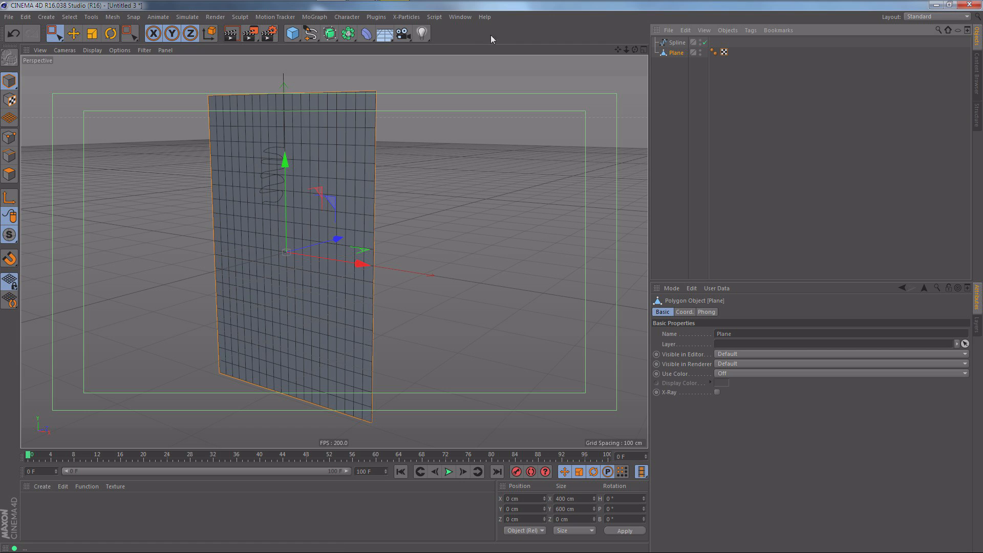
pyautogui.click(367, 35)
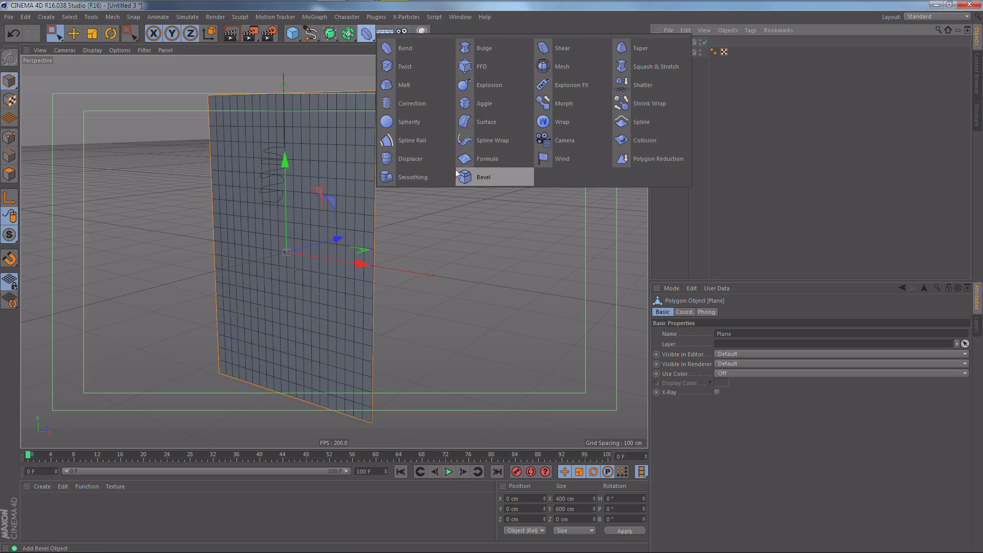
pyautogui.click(481, 140)
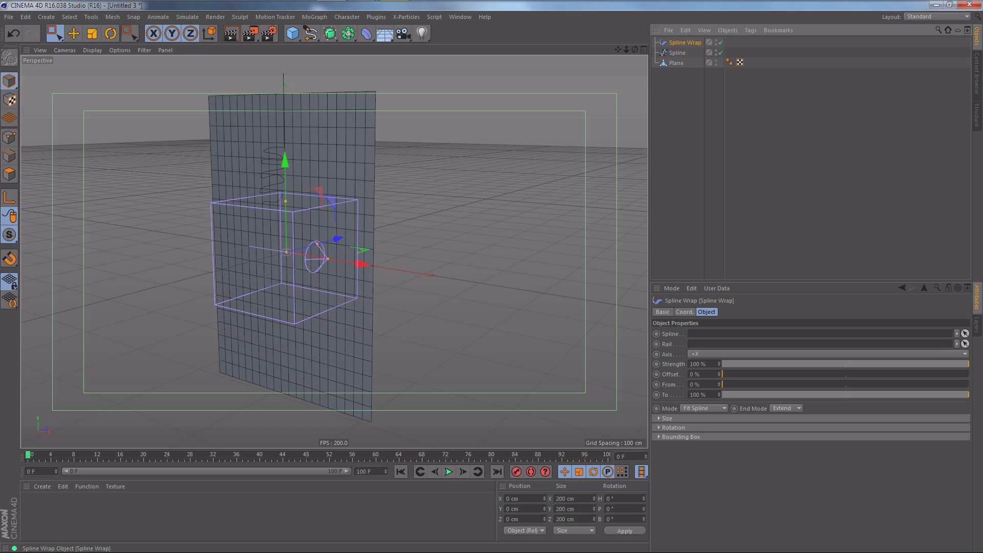
pyautogui.moveTo(685, 43); pyautogui.dragTo(677, 53)
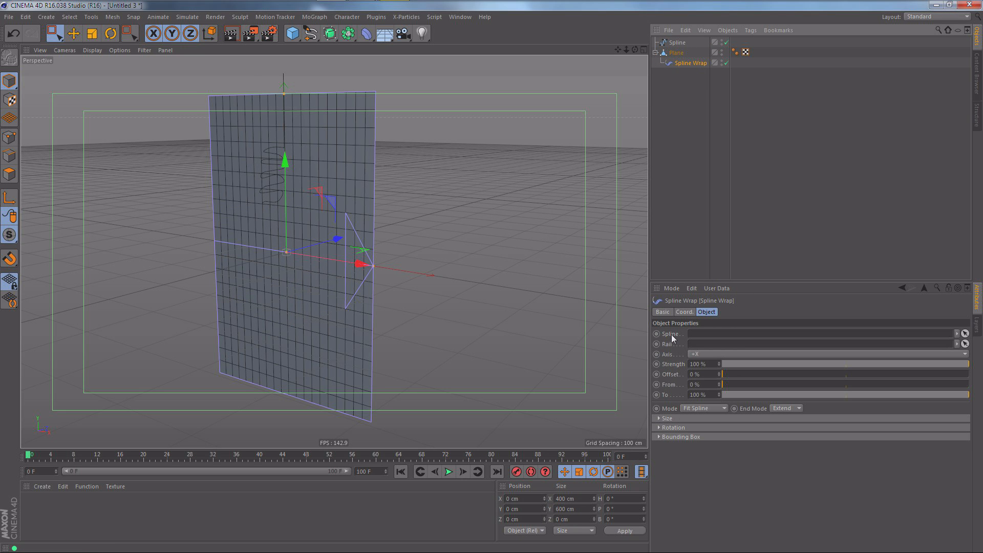
# Assign the drawn spline to the Spline Wrap deformer and inspect the folded plane from several angles.
pyautogui.moveTo(677, 43); pyautogui.dragTo(709, 334)
pyautogui.keyDown('alt'); pyautogui.moveTo(311, 134); pyautogui.dragTo(389, 118); pyautogui.keyUp('alt')
pyautogui.keyDown('alt'); pyautogui.moveTo(307, 251); pyautogui.dragTo(335, 251); pyautogui.keyUp('alt')
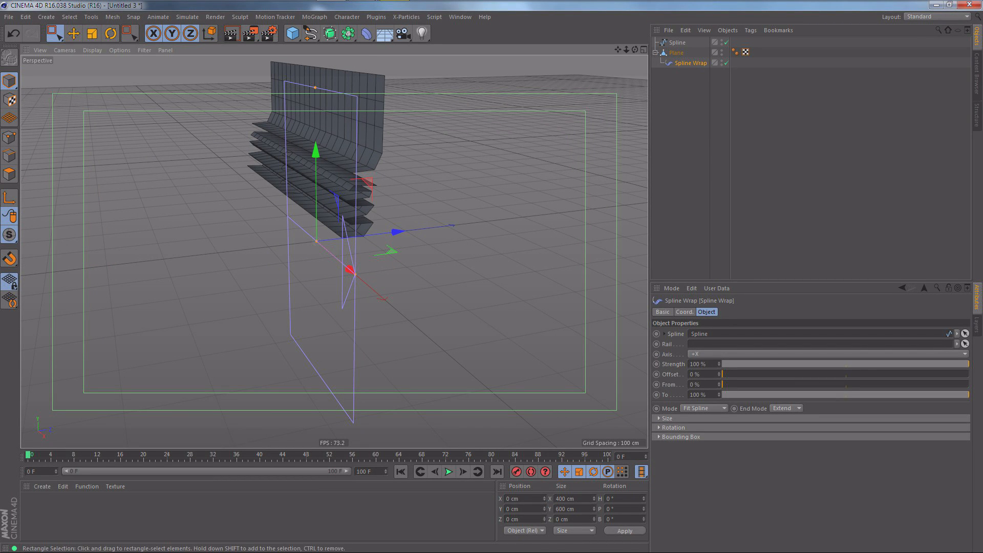
pyautogui.keyDown('alt'); pyautogui.moveTo(369, 251); pyautogui.dragTo(335, 251); pyautogui.keyUp('alt')
pyautogui.keyDown('alt'); pyautogui.moveTo(334, 252); pyautogui.dragTo(331, 254, button='middle'); pyautogui.keyUp('alt')
pyautogui.click(686, 92)
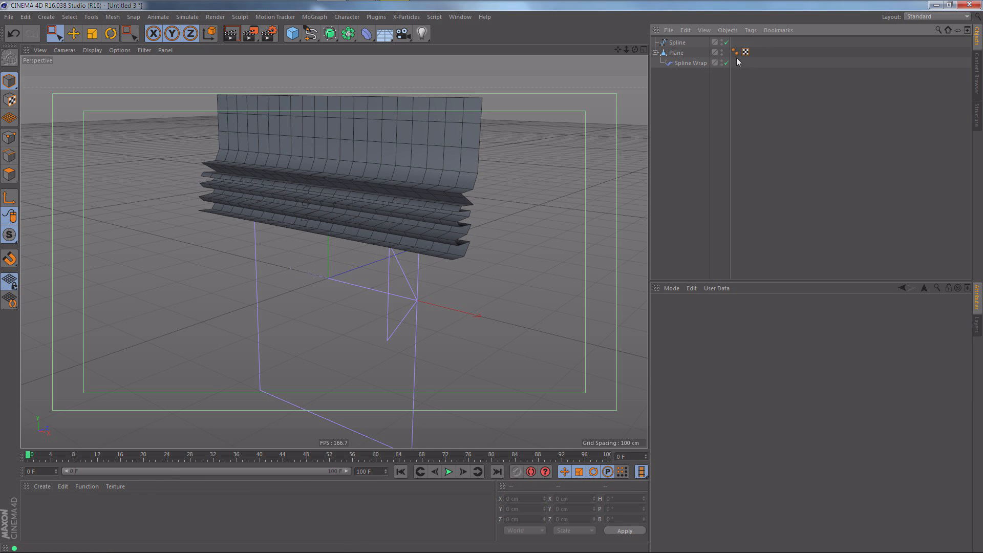
# Create a new material and disable its Reflectance channel.
pyautogui.click(675, 53)
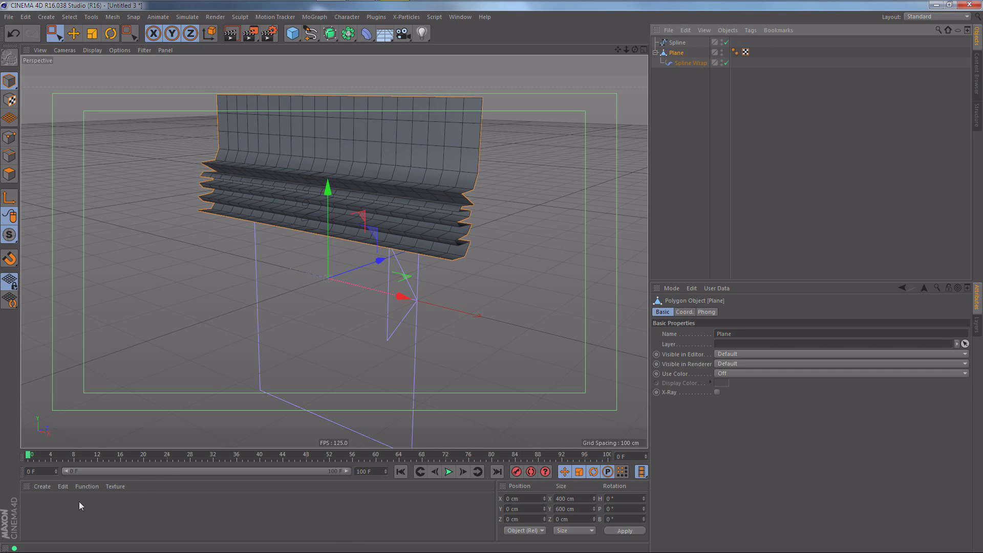
pyautogui.doubleClick(32, 500)
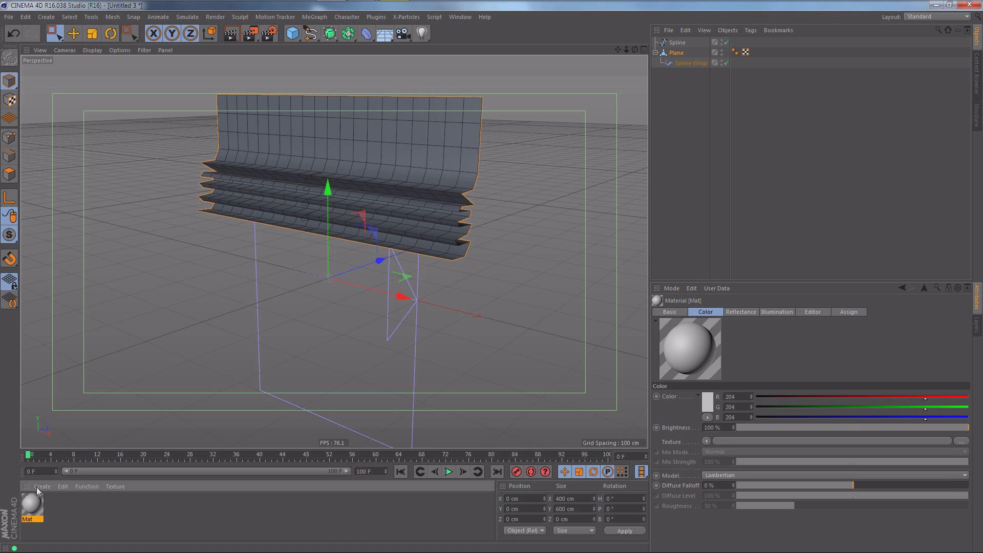
pyautogui.doubleClick(30, 502)
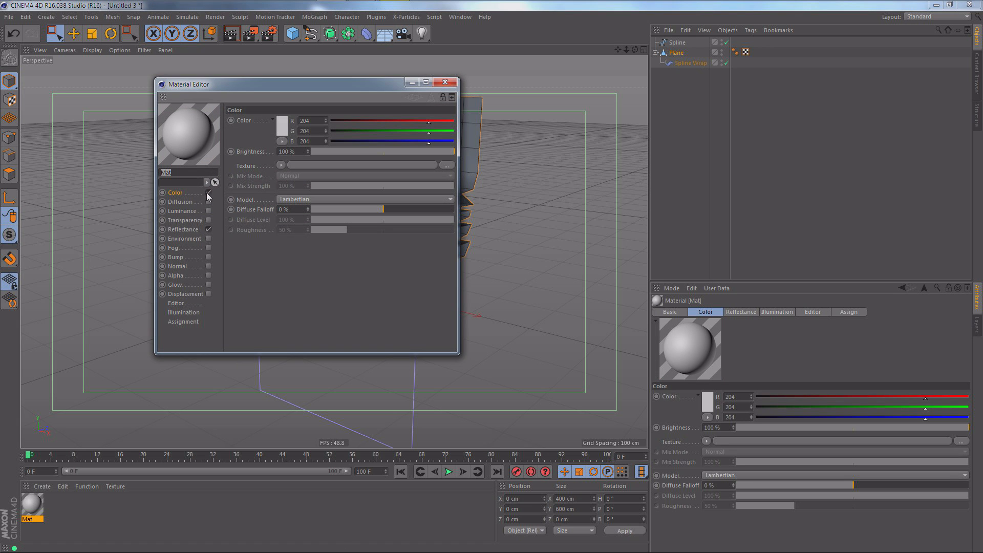
pyautogui.click(208, 229)
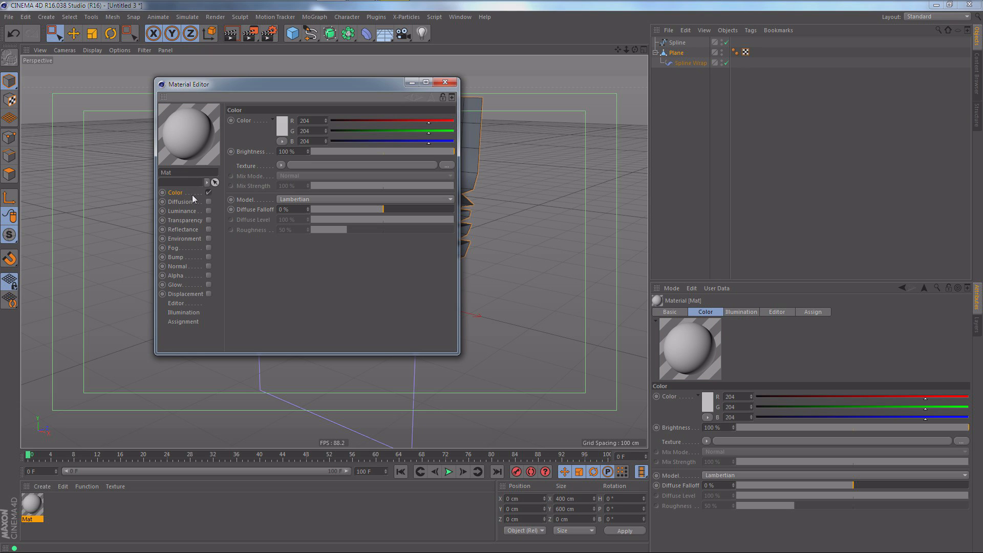
# Enable the material's Alpha channel and load aedicas_2.psd as its texture without copying the image to the project location.
pyautogui.press('F5')
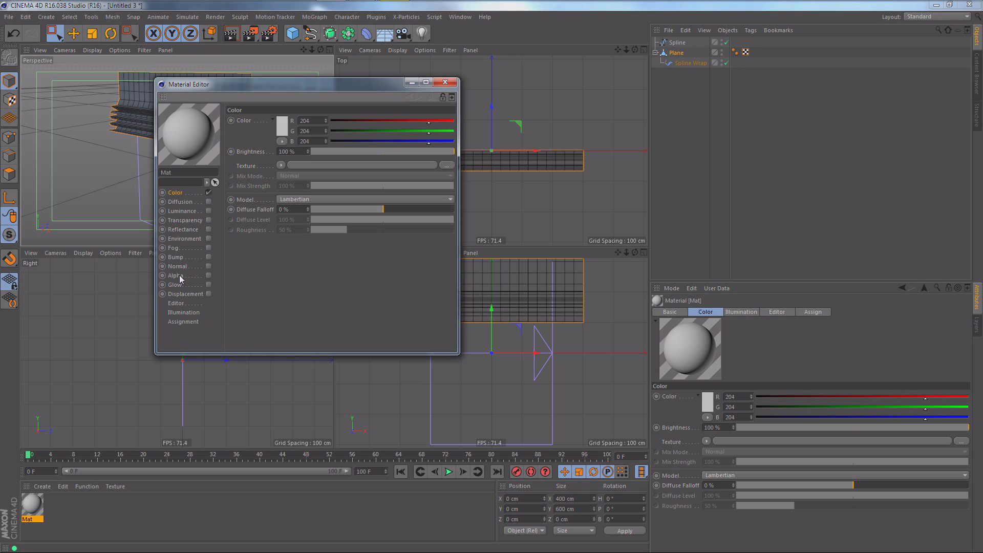
pyautogui.click(207, 275)
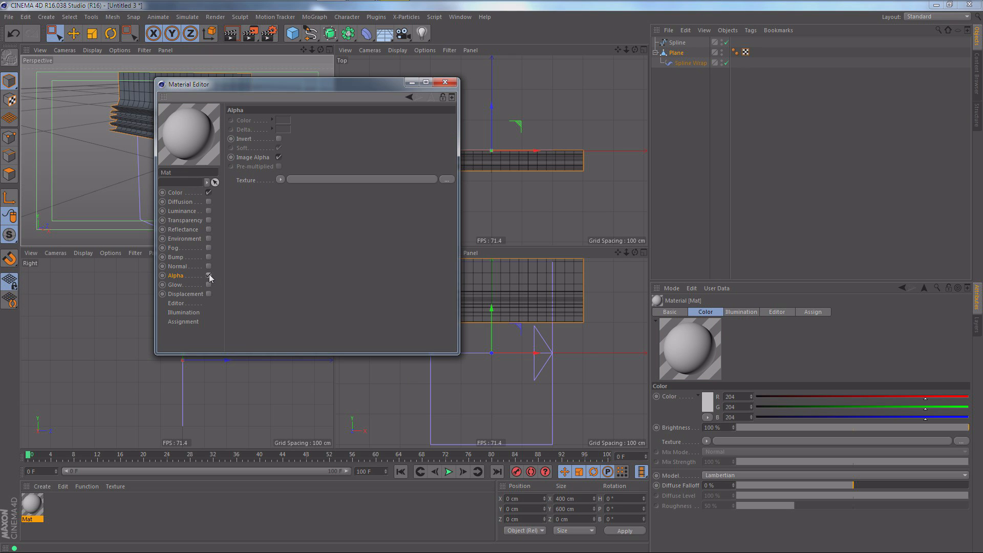
pyautogui.click(280, 179)
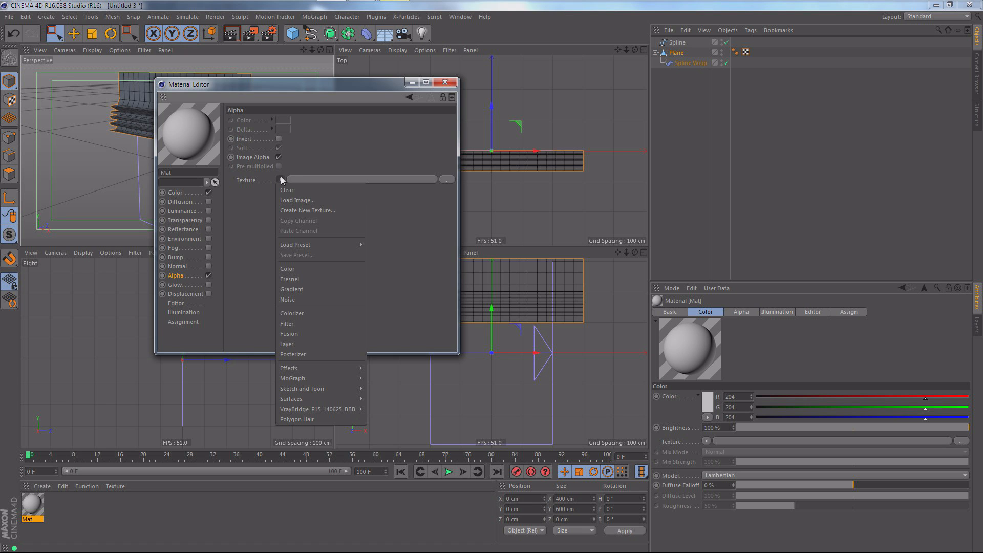
pyautogui.click(294, 204)
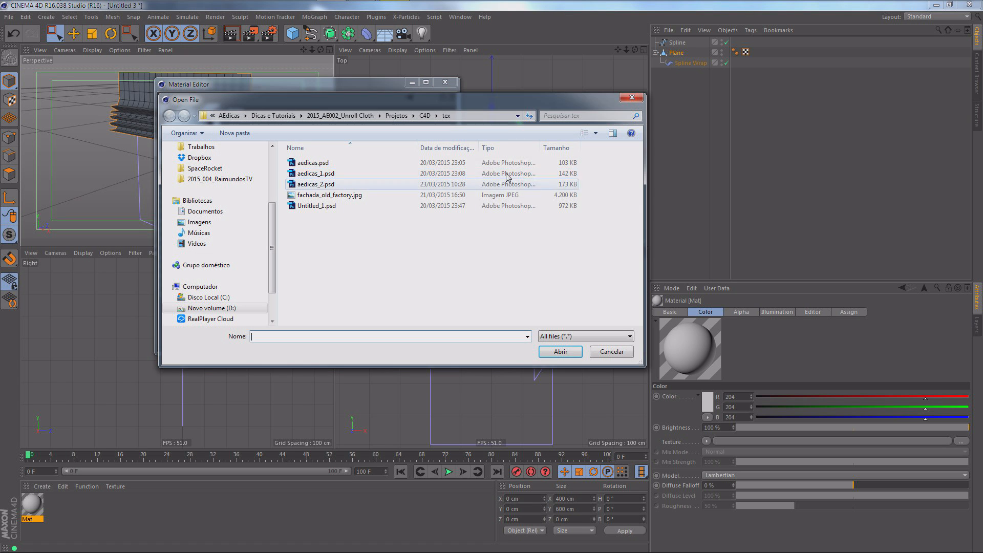
pyautogui.click(304, 185)
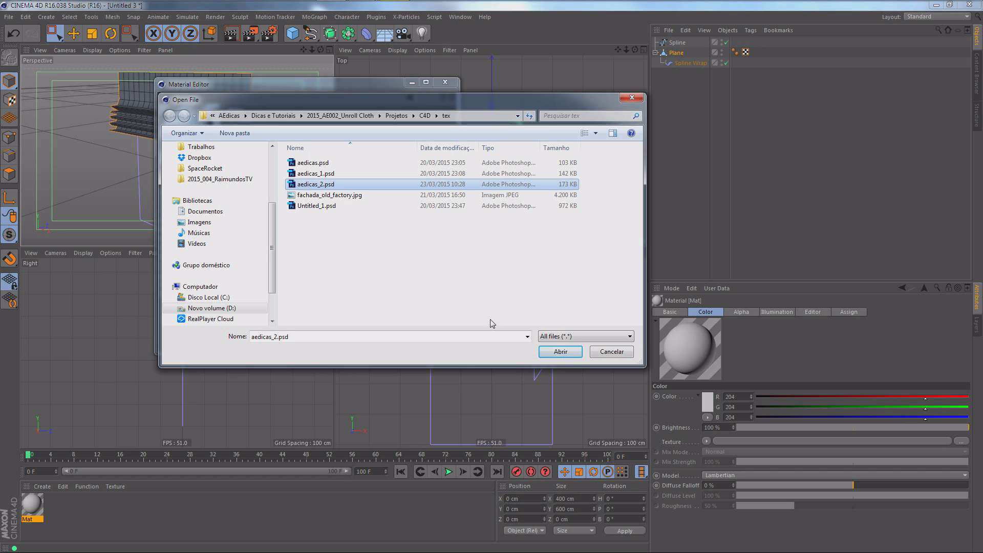
pyautogui.click(561, 354)
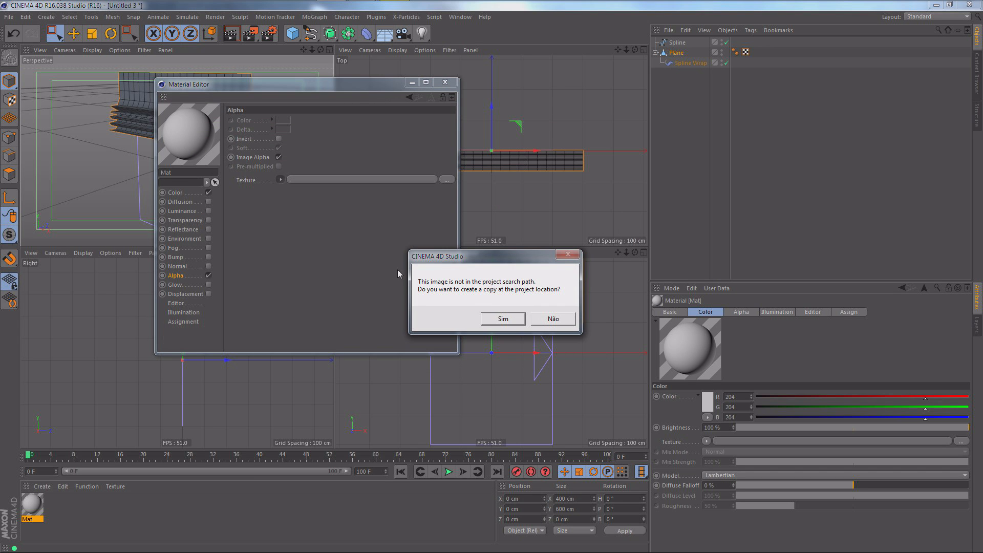
pyautogui.click(552, 319)
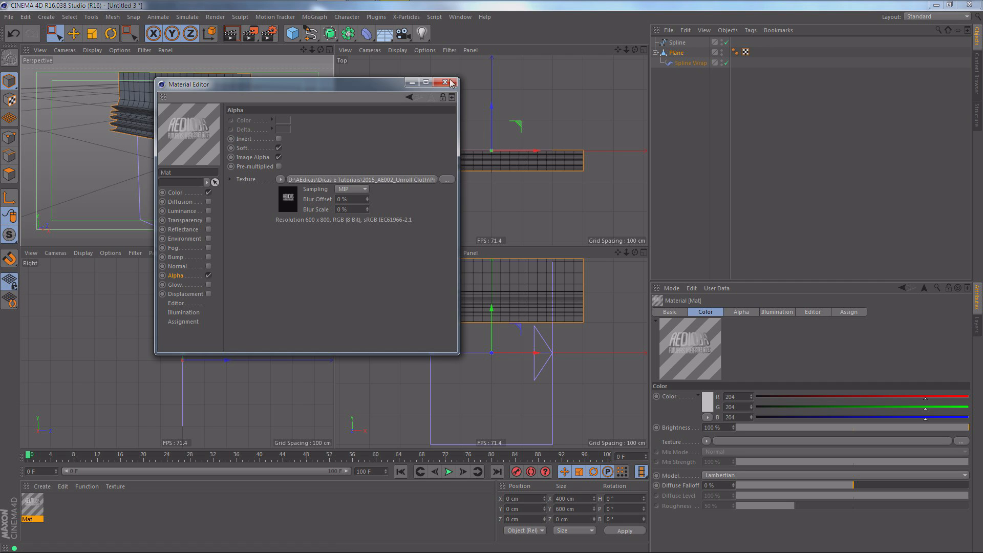
# Save the project as Aula_Banner_03 in the C4D folder.
pyautogui.click(9, 16)
pyautogui.click(35, 112)
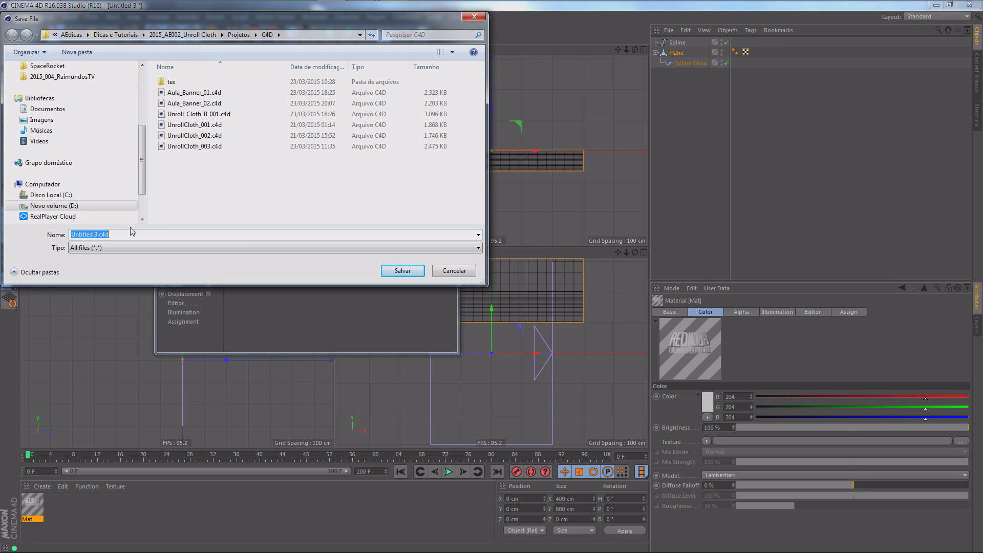
pyautogui.write('Aula')
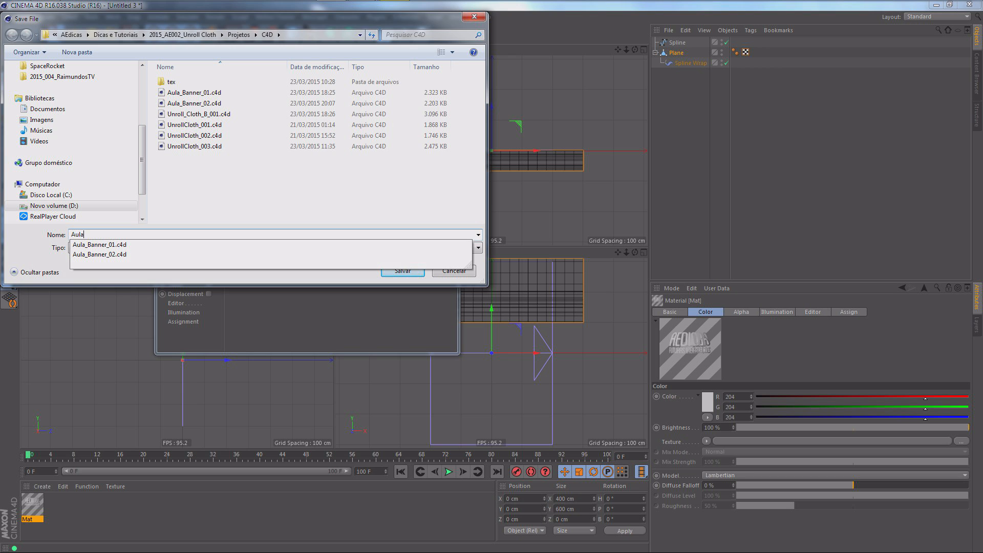
pyautogui.write('_Banner_03')
pyautogui.press('Return')
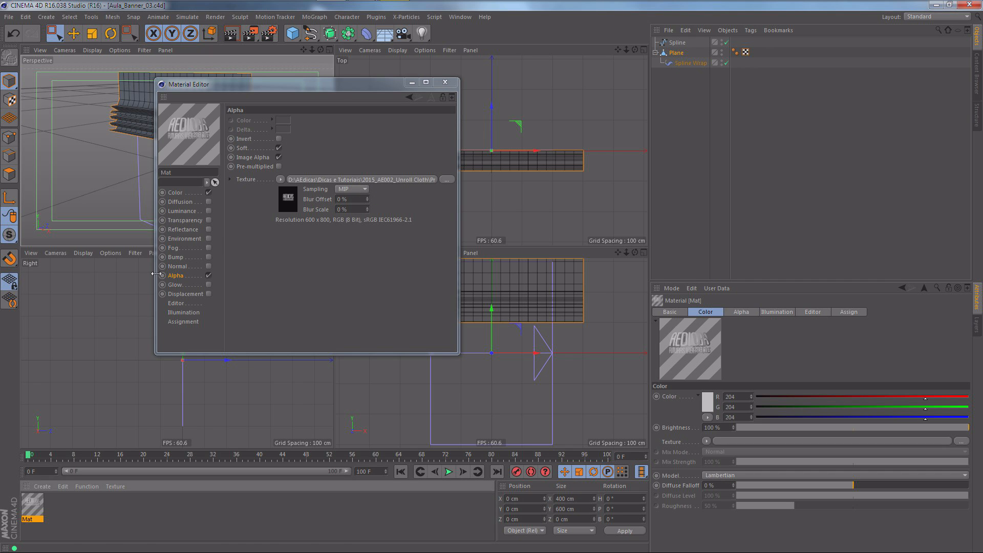
# Close the material's settings and apply Mat to the plane, showing it in the full-size perspective view.
pyautogui.click(445, 82)
pyautogui.moveTo(33, 508); pyautogui.dragTo(676, 53)
pyautogui.click(698, 55)
pyautogui.click(675, 54)
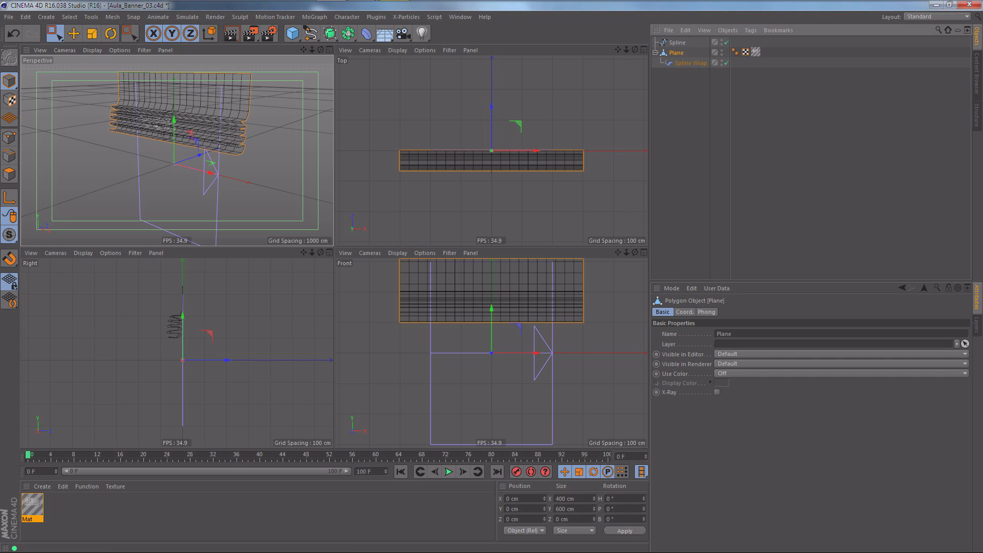
pyautogui.middleClick(246, 138)
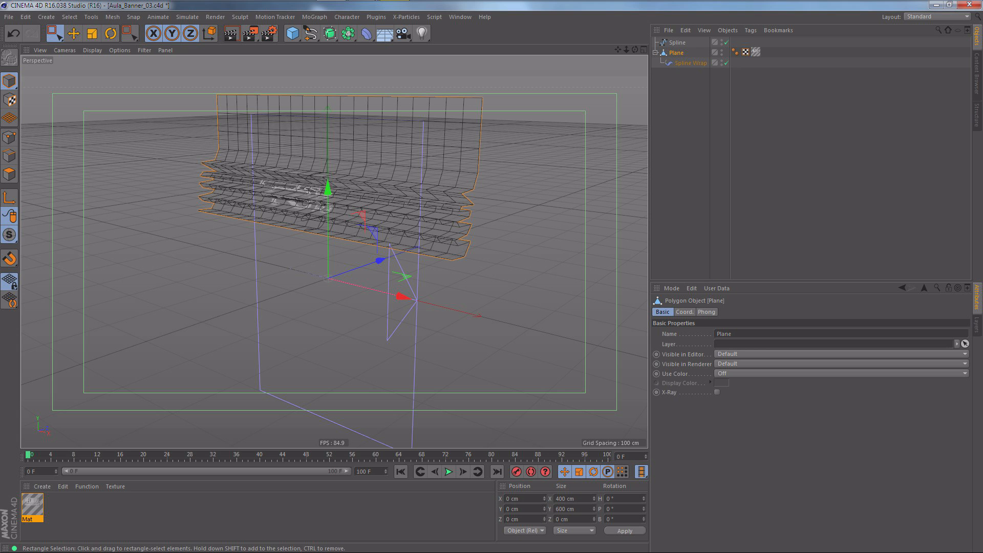
# Try to shift the texture vertically and horizontally on the folded plane in Texture mode, and undo both moves.
pyautogui.click(755, 52)
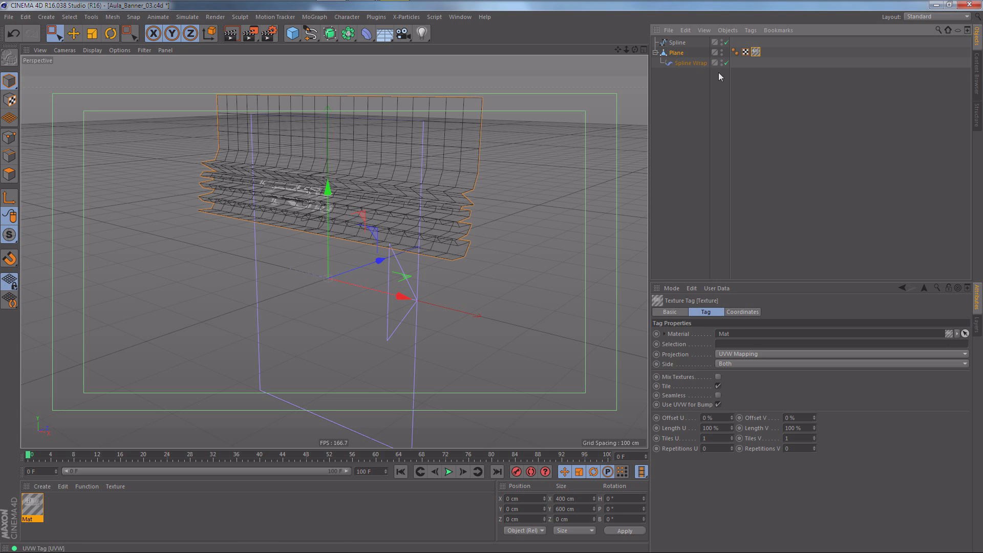
pyautogui.click(10, 101)
pyautogui.moveTo(327, 184)
pyautogui.mouseDown()
pyautogui.moveTo(329, 106)
pyautogui.moveTo(329, 232)
pyautogui.moveTo(327, 191)
pyautogui.mouseUp()
pyautogui.hotkey('ctrl', 'z')
pyautogui.moveTo(401, 296); pyautogui.dragTo(353, 280)
pyautogui.hotkey('ctrl', 'z')
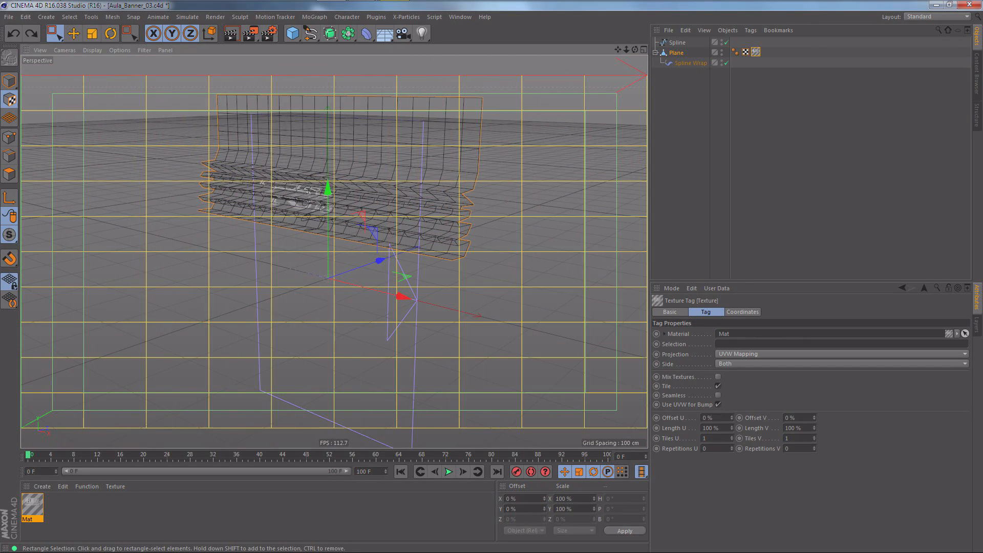
# Slide the texture down along Y on the flat plane with the Spline Wrap temporarily disabled, and re-enable the deformer.
pyautogui.click(726, 63)
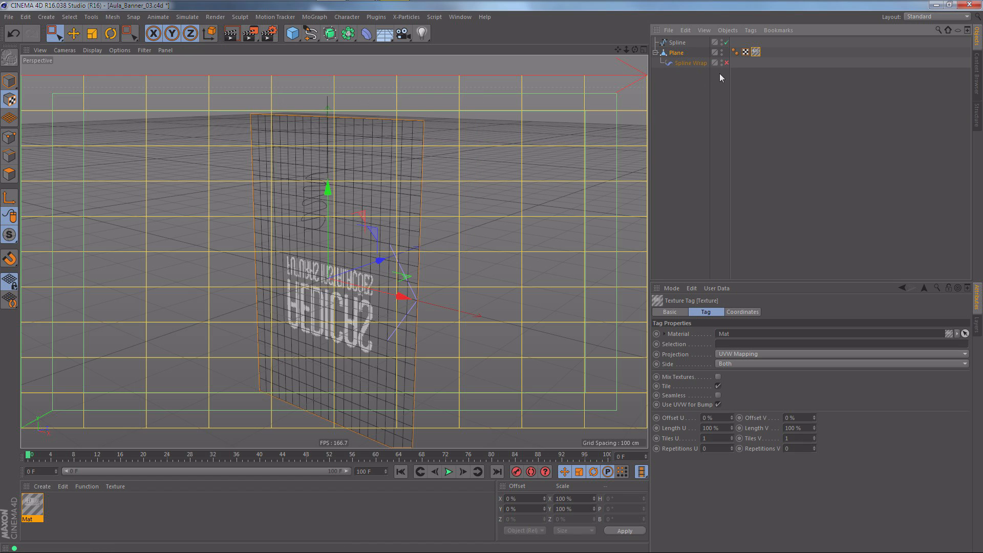
pyautogui.moveTo(328, 205); pyautogui.dragTo(333, 246)
pyautogui.click(726, 72)
pyautogui.click(726, 62)
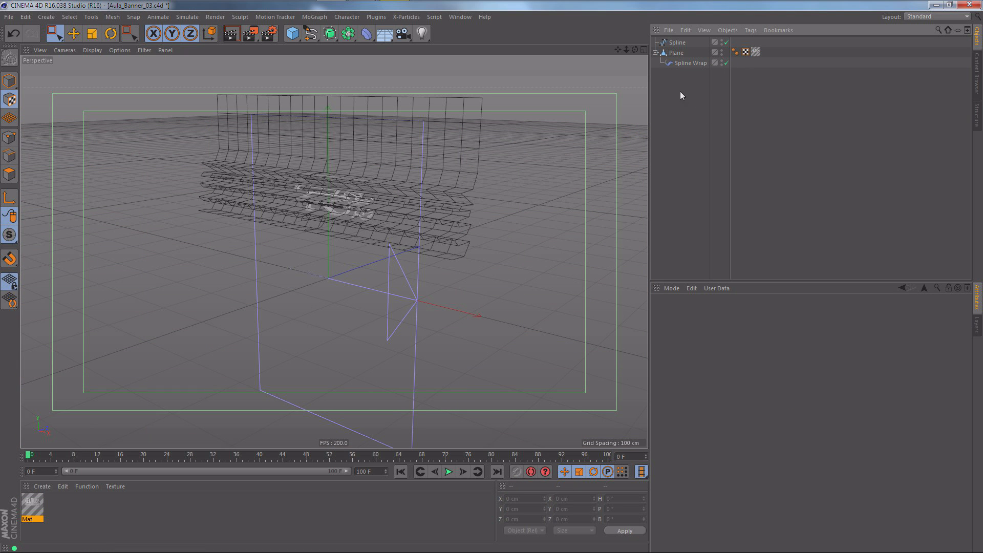
# Set the Spline Wrap axis to +Y and its Up Vector X to -1.
pyautogui.click(679, 63)
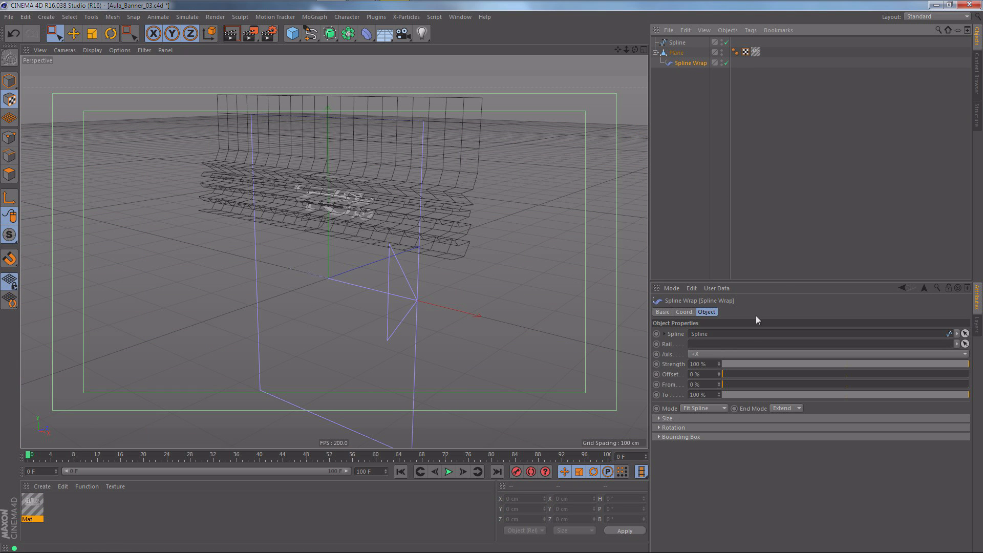
pyautogui.click(720, 351)
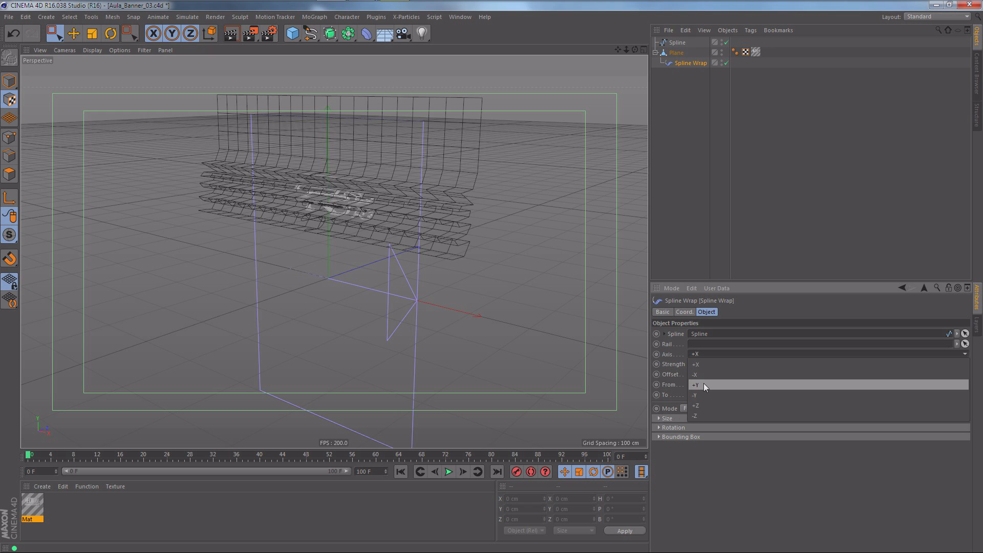
pyautogui.click(703, 383)
pyautogui.click(659, 428)
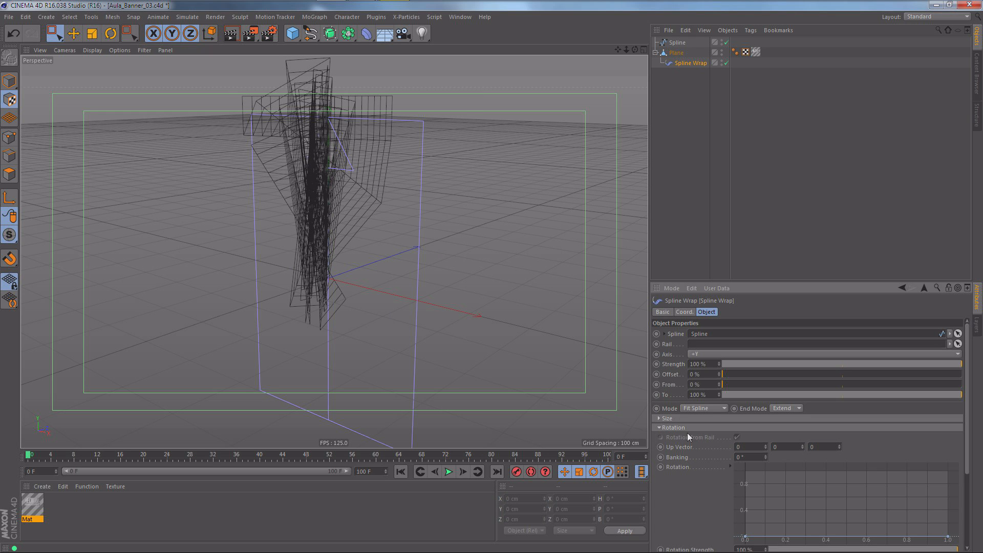
pyautogui.click(764, 447)
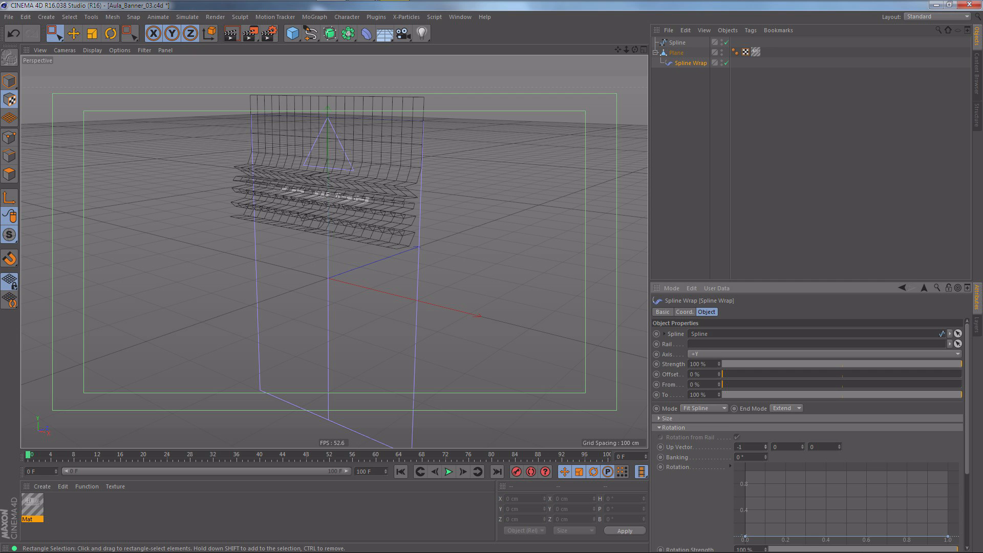
# Shift the plane's texture along Y, toggle the Spline Wrap's Up Vector X between 0 and -1, and expand its Size settings.
pyautogui.click(675, 53)
pyautogui.moveTo(327, 189); pyautogui.dragTo(328, 215)
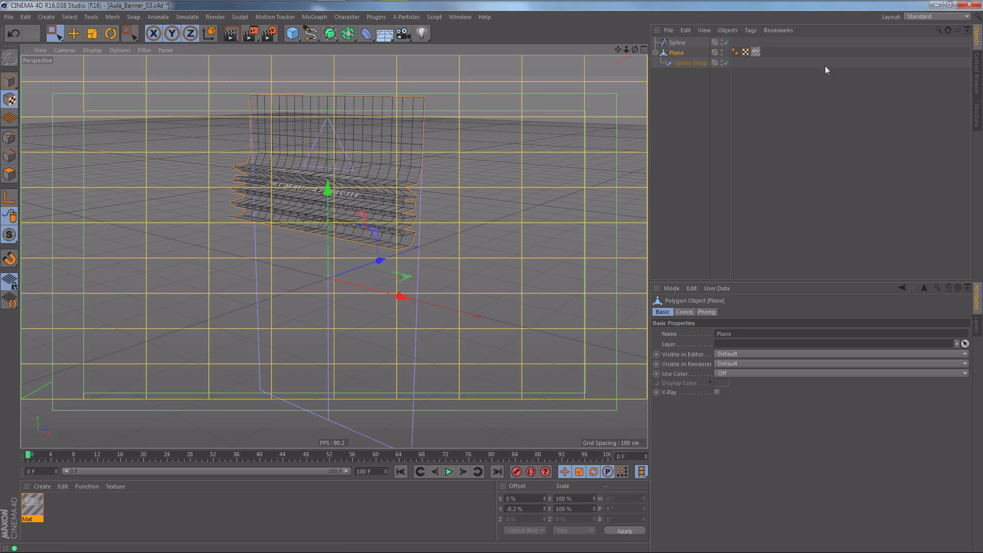
pyautogui.click(690, 63)
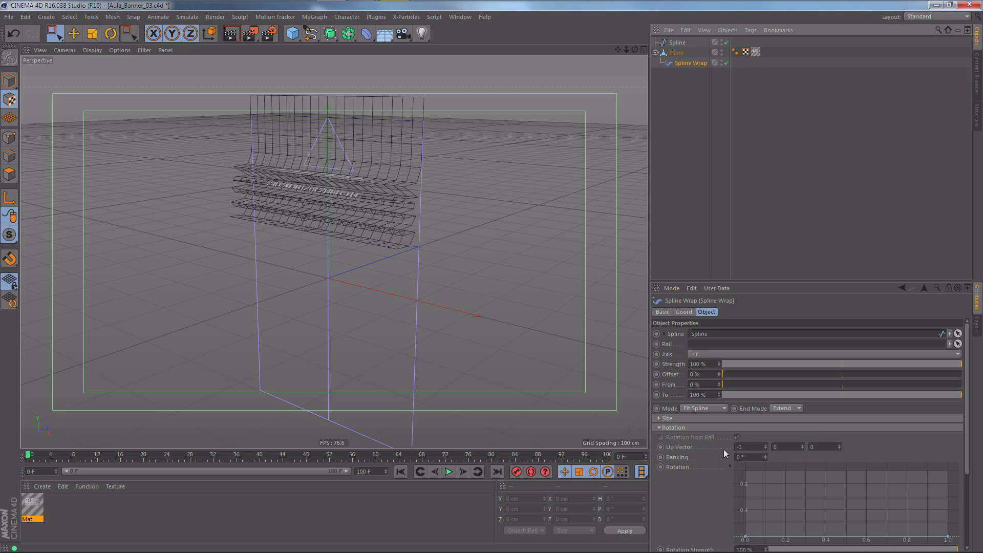
pyautogui.click(766, 444)
pyautogui.click(766, 445)
pyautogui.click(765, 448)
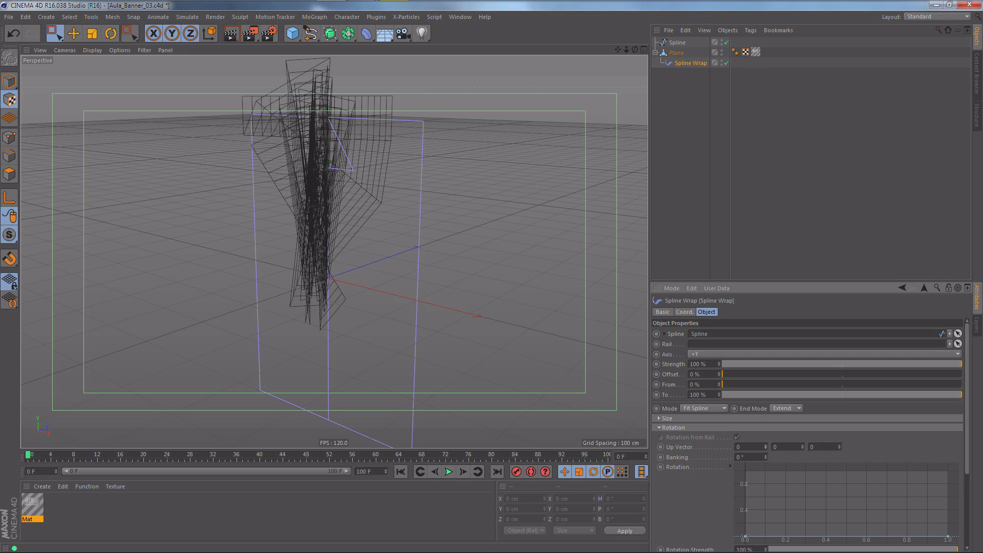
pyautogui.click(775, 419)
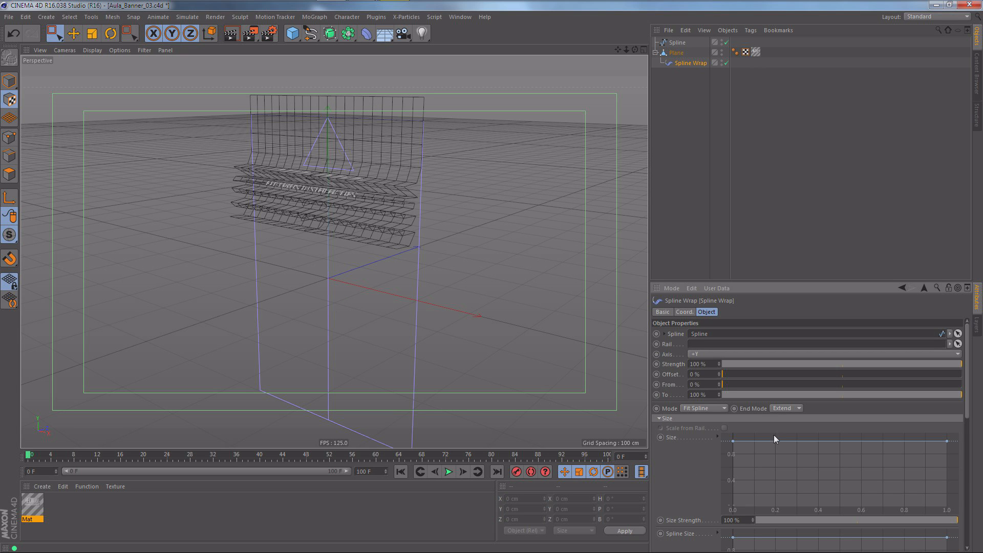
# Slide the texture up to a V offset of -18.2% and delete the texture tag from the plane.
pyautogui.click(755, 52)
pyautogui.moveTo(323, 193); pyautogui.dragTo(337, 168)
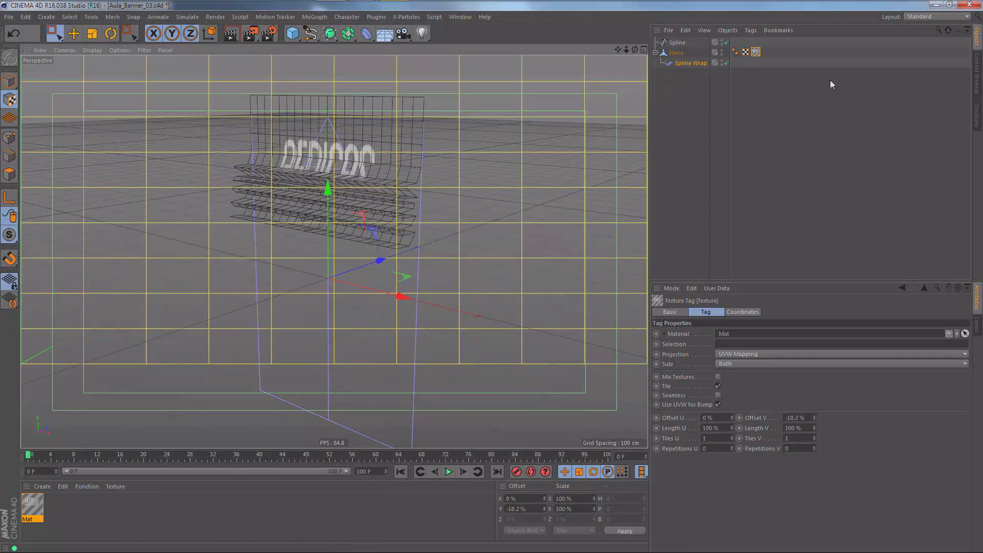
pyautogui.click(836, 80)
pyautogui.click(756, 52)
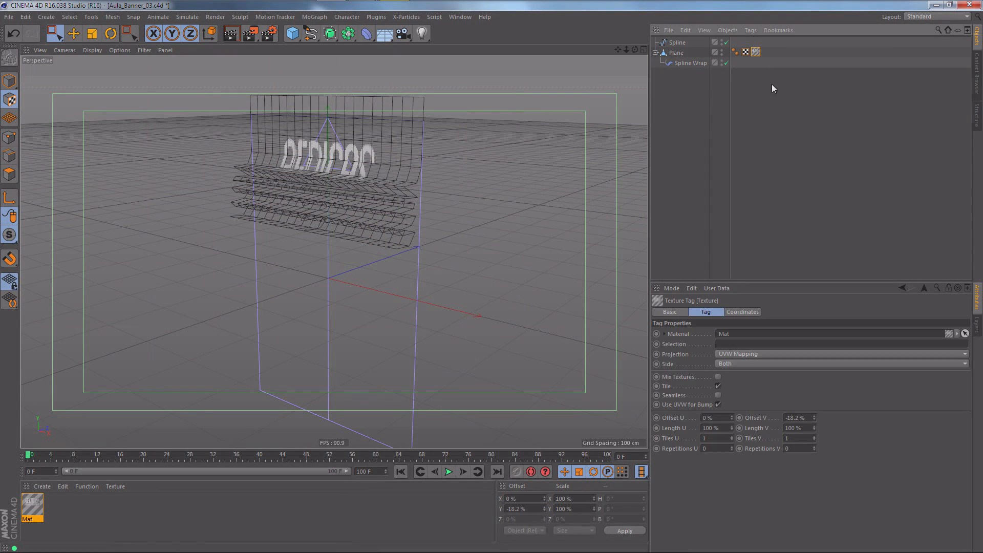
pyautogui.press('Delete')
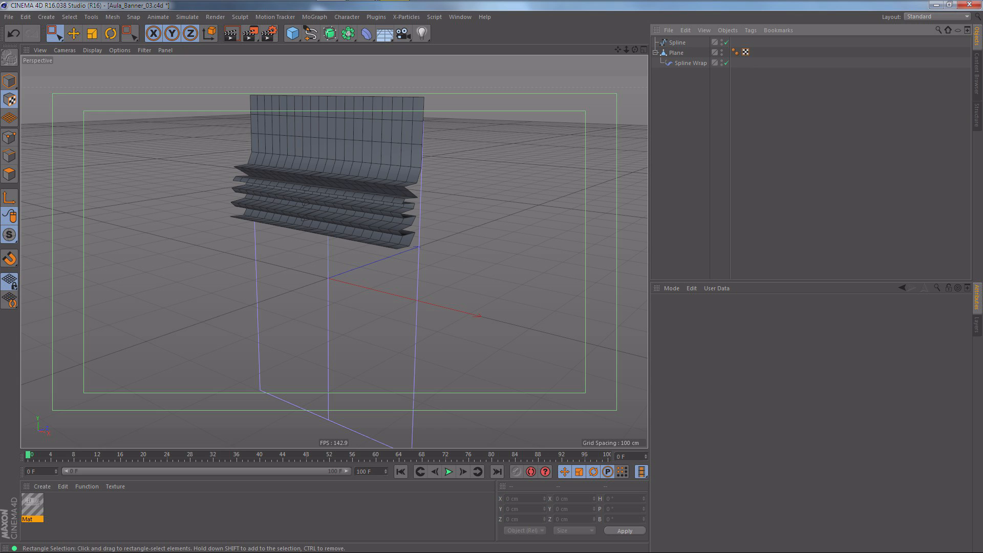
# Create a baked copy of the spline-wrapped plane with Current State to Object.
pyautogui.click(679, 53)
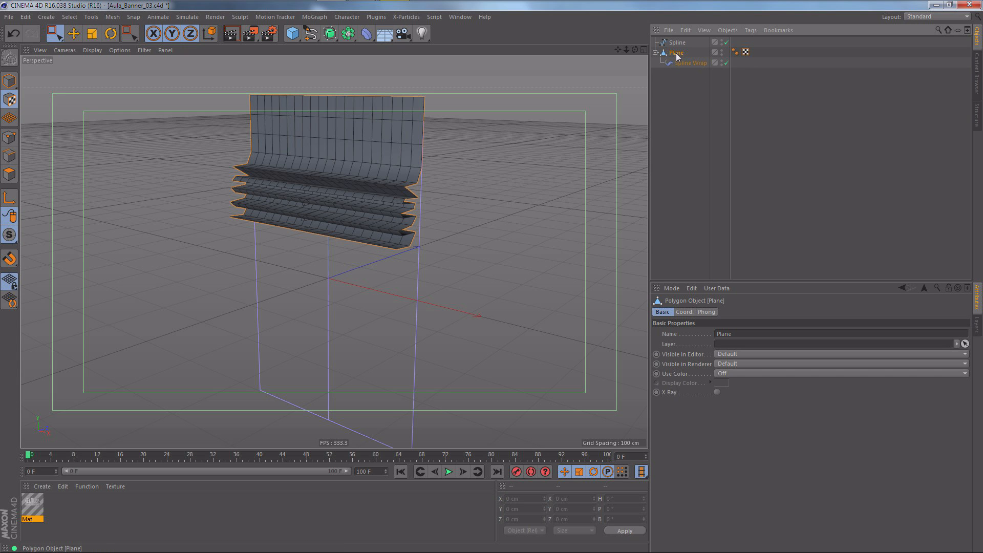
pyautogui.click(679, 78)
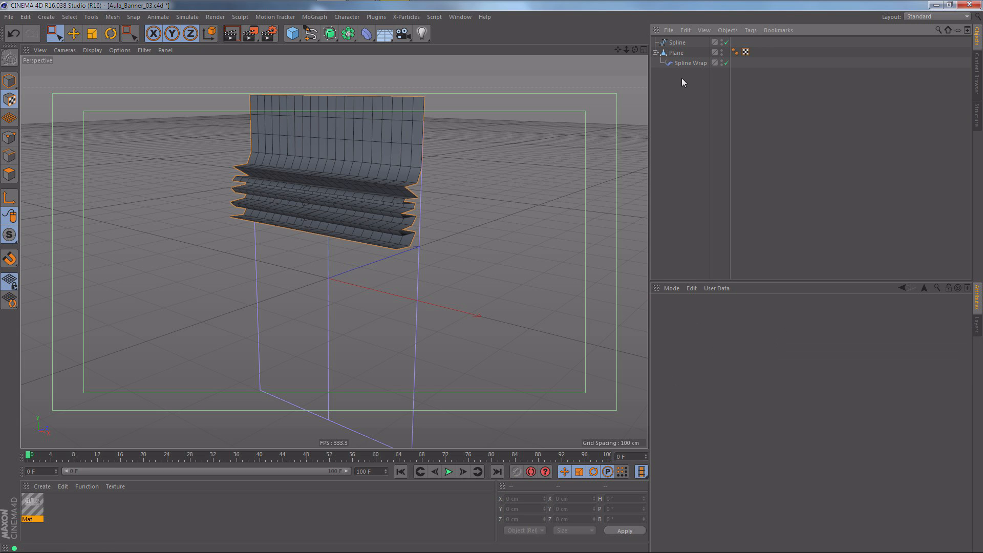
pyautogui.rightClick(674, 54)
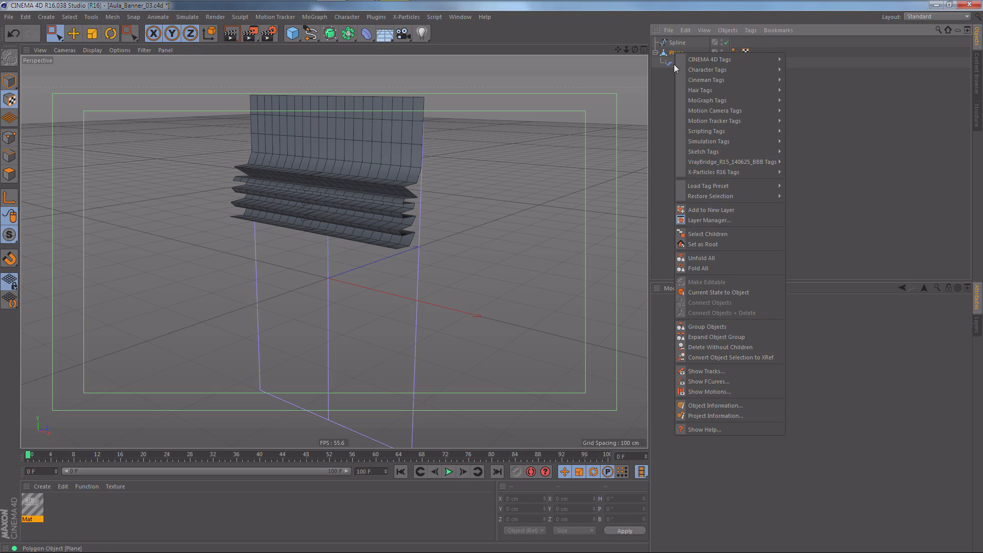
pyautogui.click(698, 292)
pyautogui.click(670, 100)
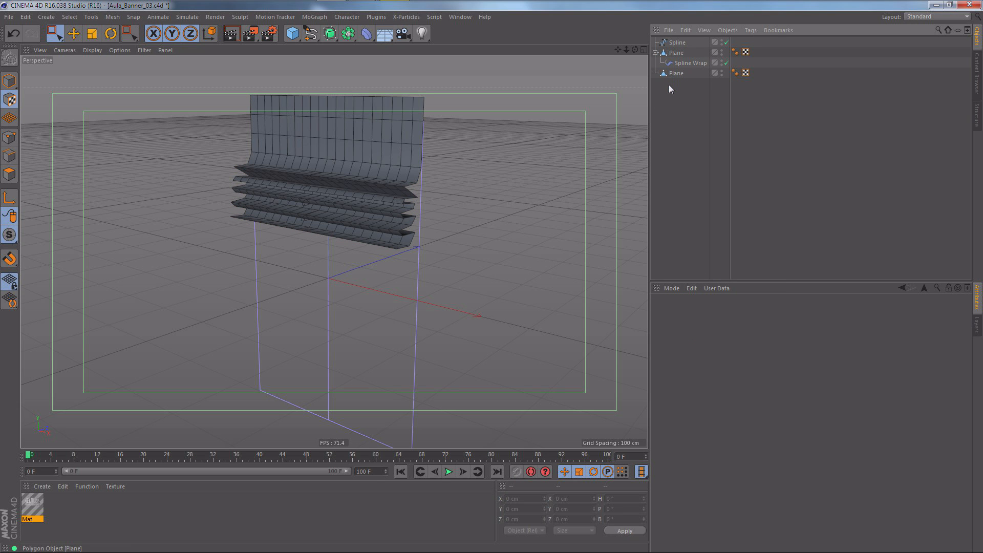
# Move the baked plane copy along X to about -541 cm in Model mode.
pyautogui.click(678, 74)
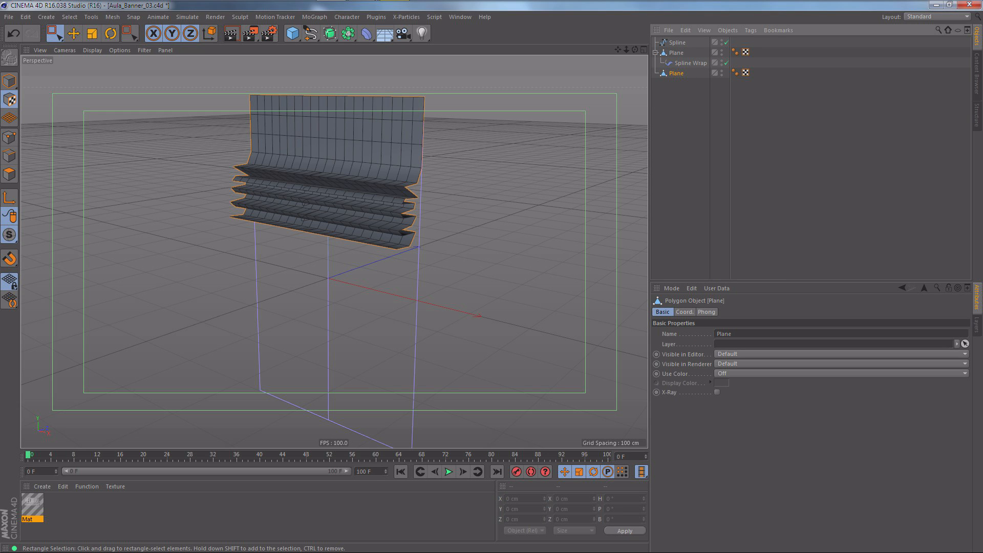
pyautogui.click(10, 80)
pyautogui.moveTo(402, 301); pyautogui.dragTo(225, 274)
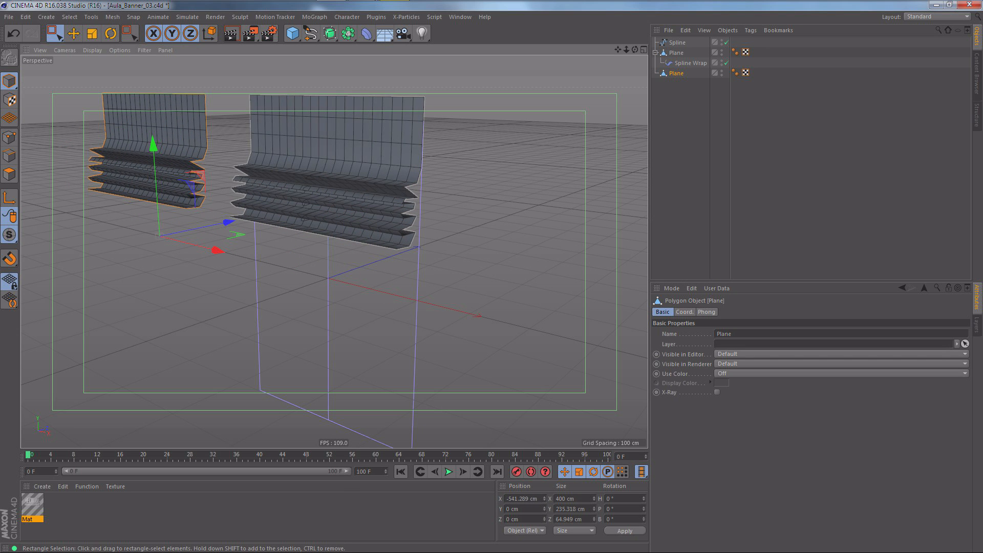
# Show the baked plane copy in Points mode and undo its move along X.
pyautogui.click(9, 137)
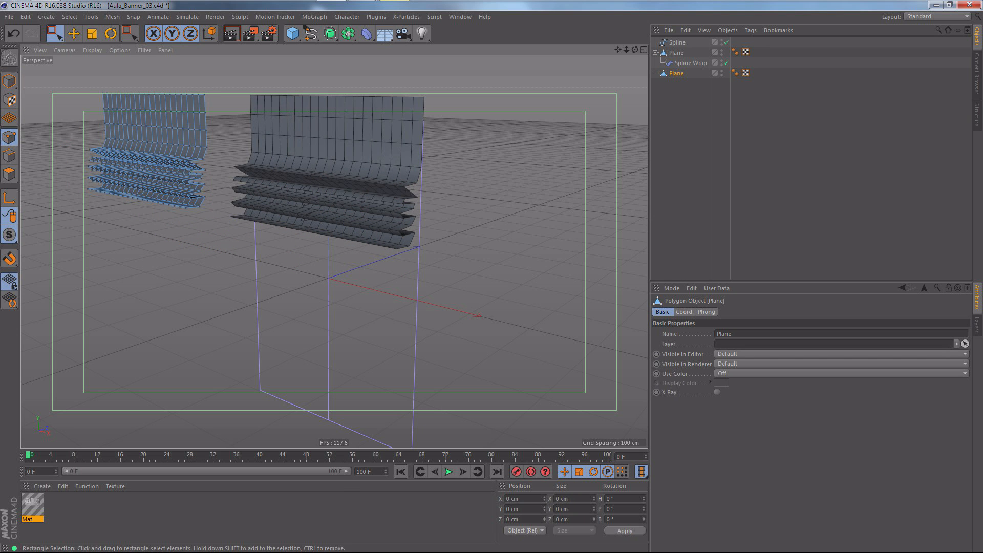
pyautogui.hotkey('ctrl', 'z')
pyautogui.hotkey('ctrl', 'z')
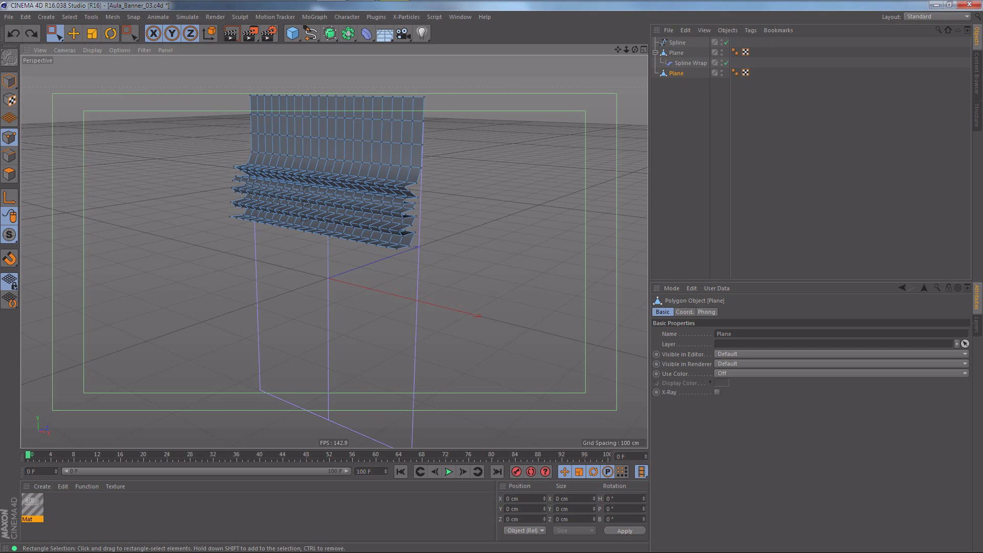
# Return to Model mode and group the spline and the spline-wrapped plane under a null.
pyautogui.click(9, 80)
pyautogui.click(674, 91)
pyautogui.click(655, 52)
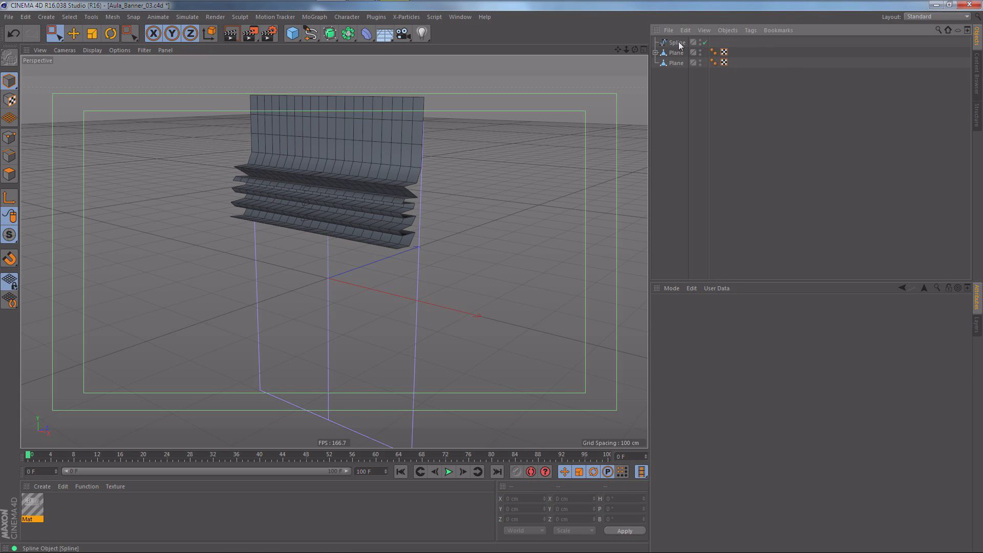
pyautogui.click(677, 42)
pyautogui.keyDown('ctrl'); pyautogui.click(676, 53); pyautogui.keyUp('ctrl')
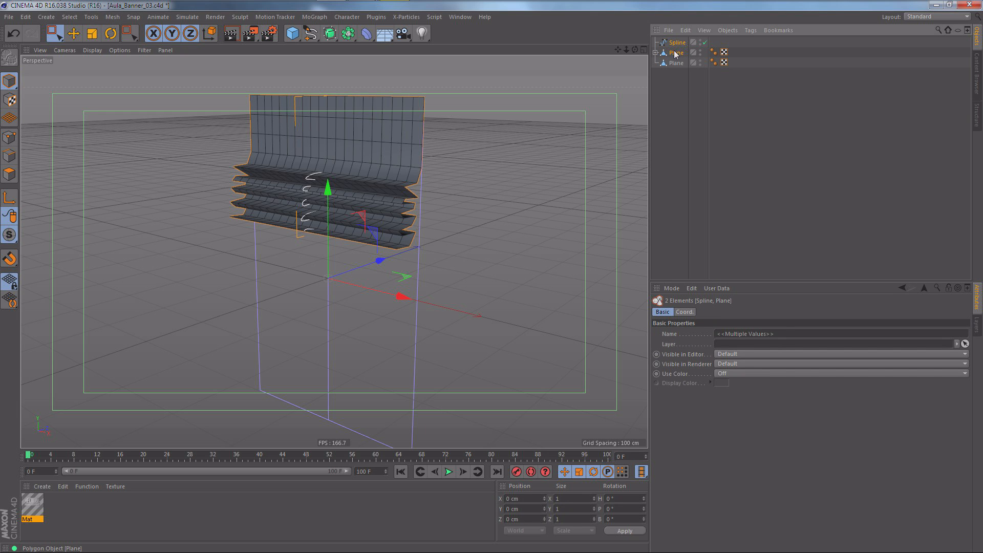
pyautogui.rightClick(677, 53)
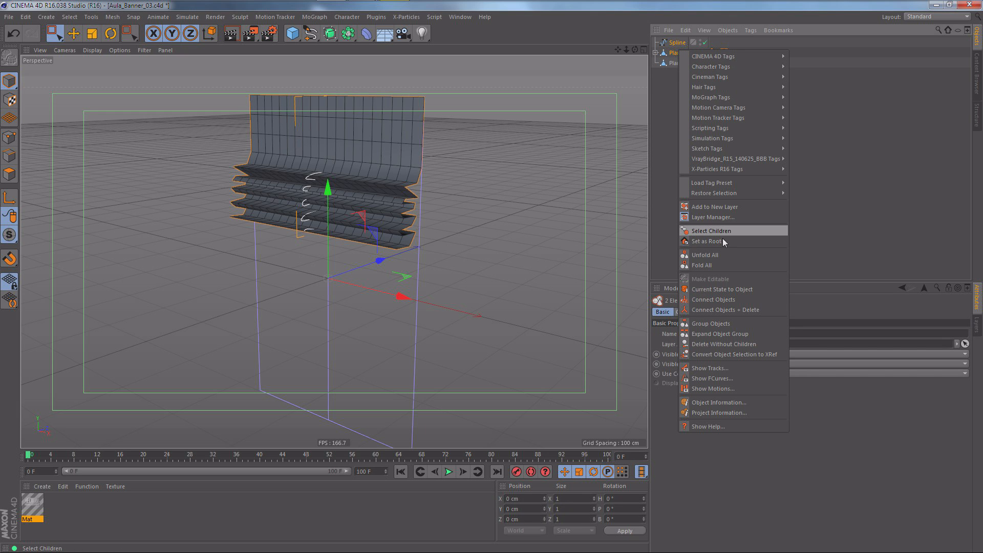
pyautogui.click(711, 323)
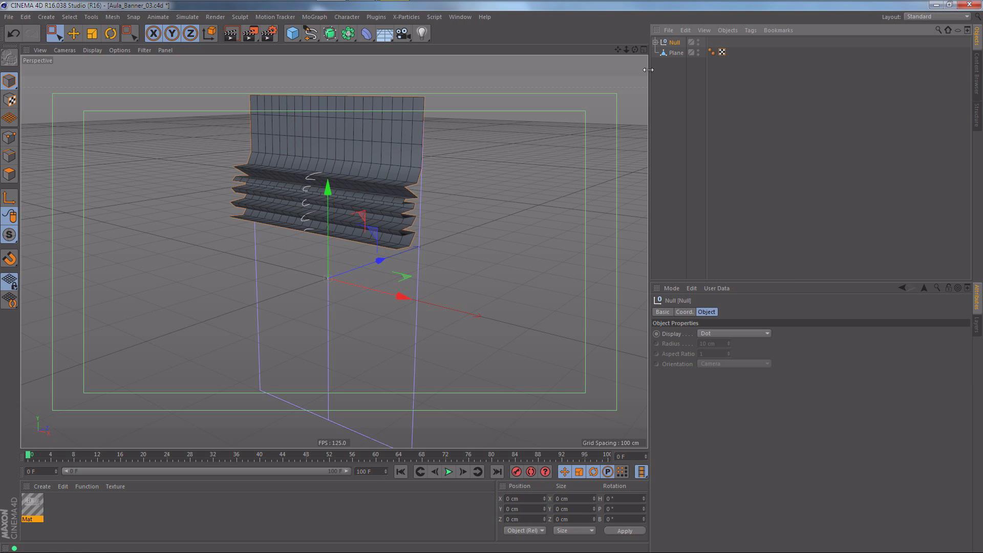
# Rename the new null to BKP, collapse it and hide the group.
pyautogui.click(655, 41)
pyautogui.doubleClick(675, 42)
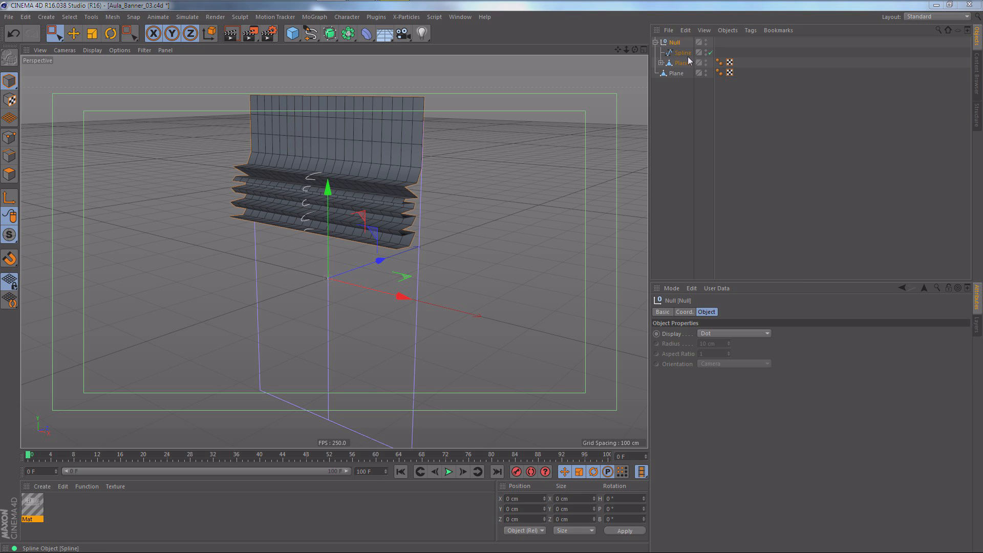
pyautogui.write('BKP')
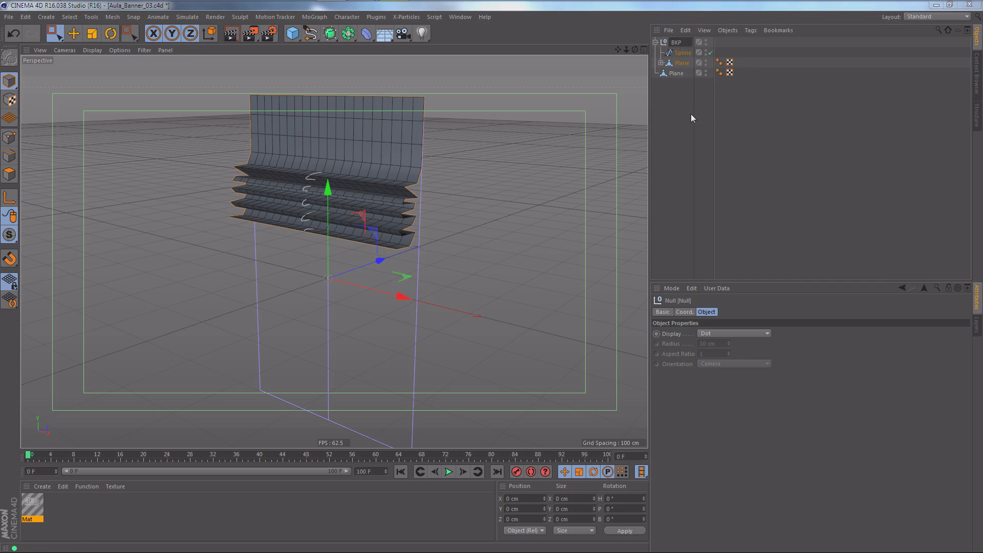
pyautogui.press('Return')
pyautogui.click(656, 42)
pyautogui.click(660, 53)
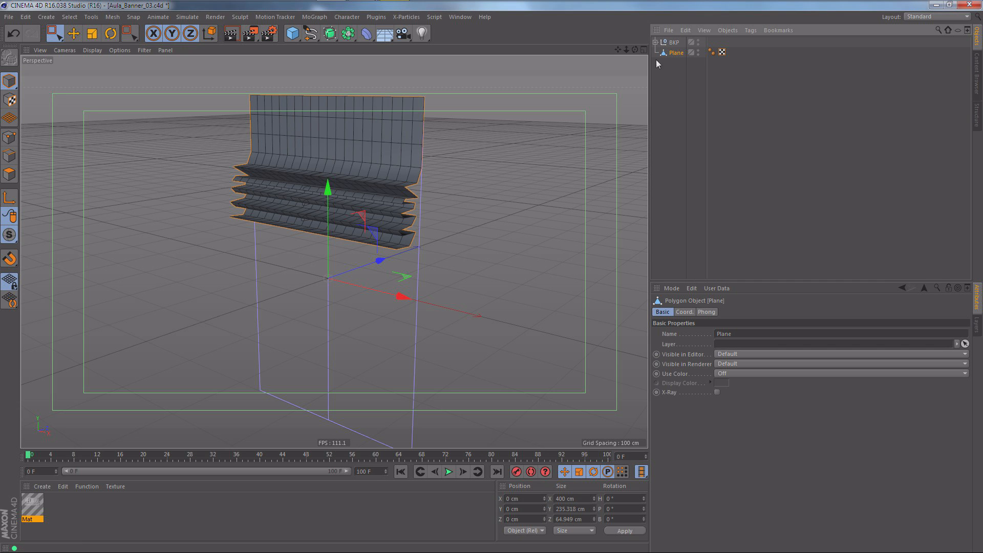
pyautogui.click(698, 41)
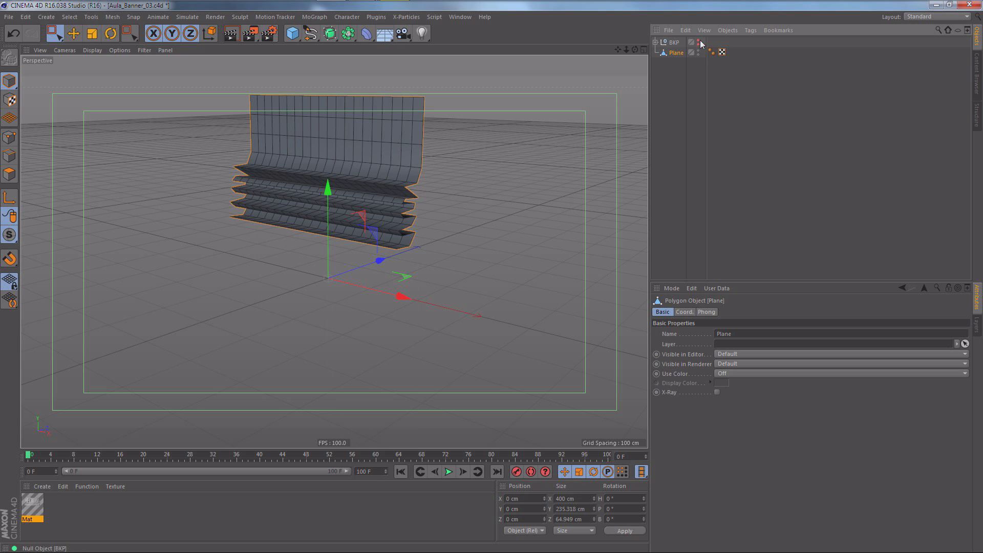
pyautogui.click(683, 69)
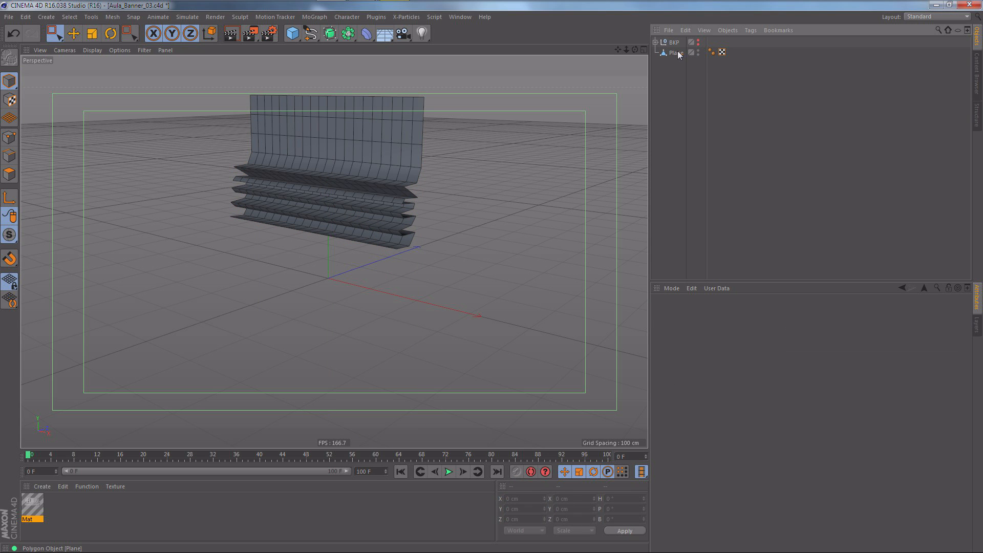
# Try moving the baked plane along X and undo the move.
pyautogui.click(675, 52)
pyautogui.moveTo(400, 297); pyautogui.dragTo(463, 307)
pyautogui.hotkey('ctrl', 'z')
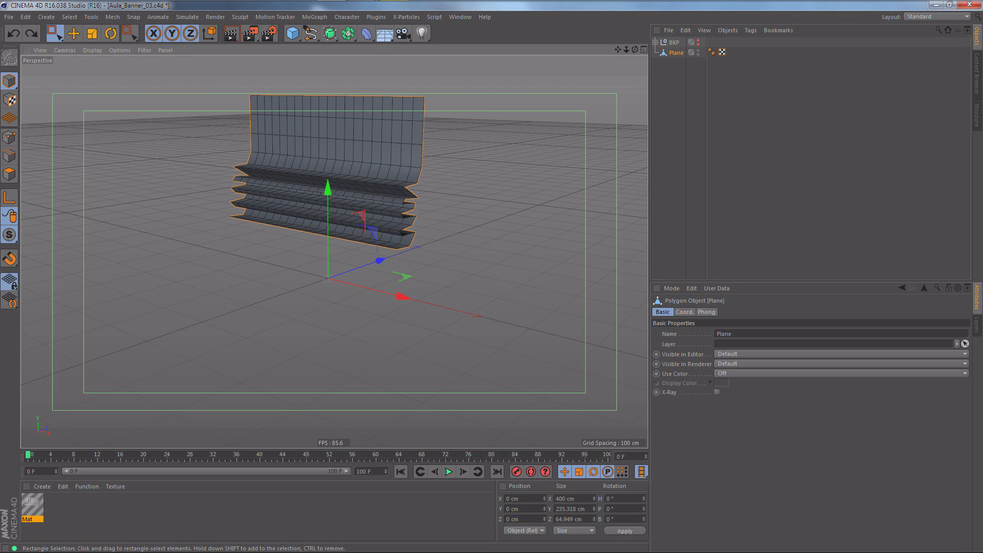
# Add a Cloth simulation tag to the baked plane, play the simulation and return to the first frame.
pyautogui.click(753, 114)
pyautogui.rightClick(678, 53)
pyautogui.moveTo(716, 144)
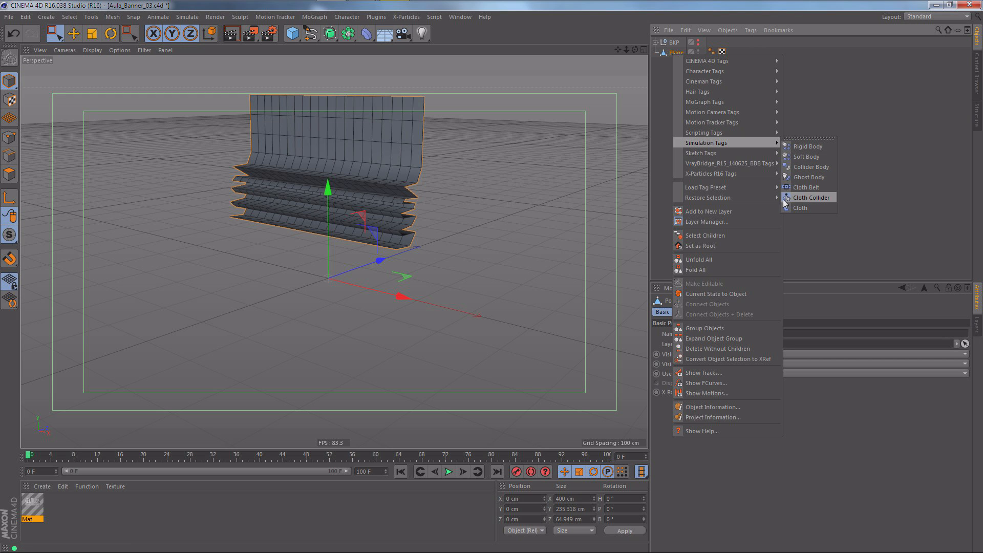
pyautogui.click(801, 207)
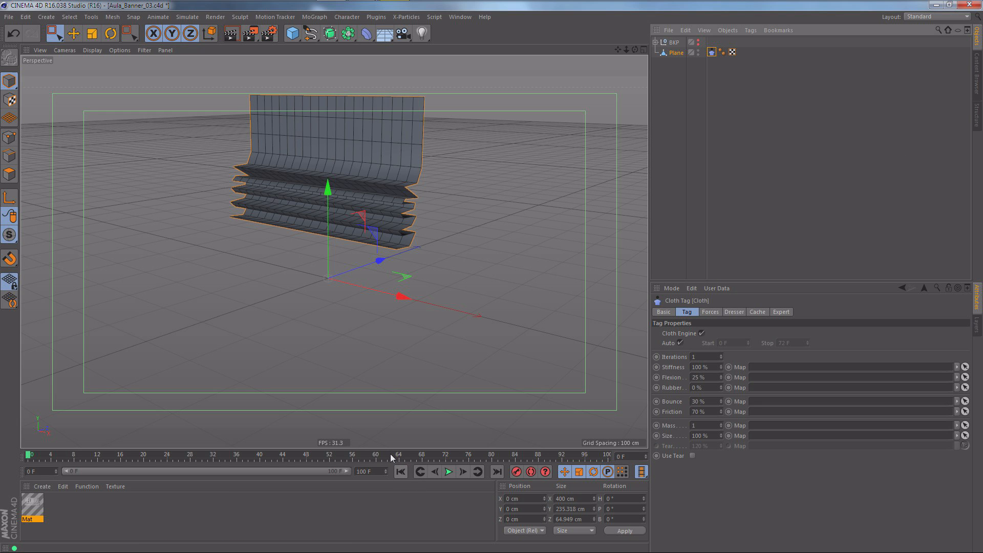
pyautogui.press('F8')
pyautogui.click(400, 471)
# Delete the baked plane with its Cloth tag and make the BKP group visible again.
pyautogui.click(698, 127)
pyautogui.click(671, 53)
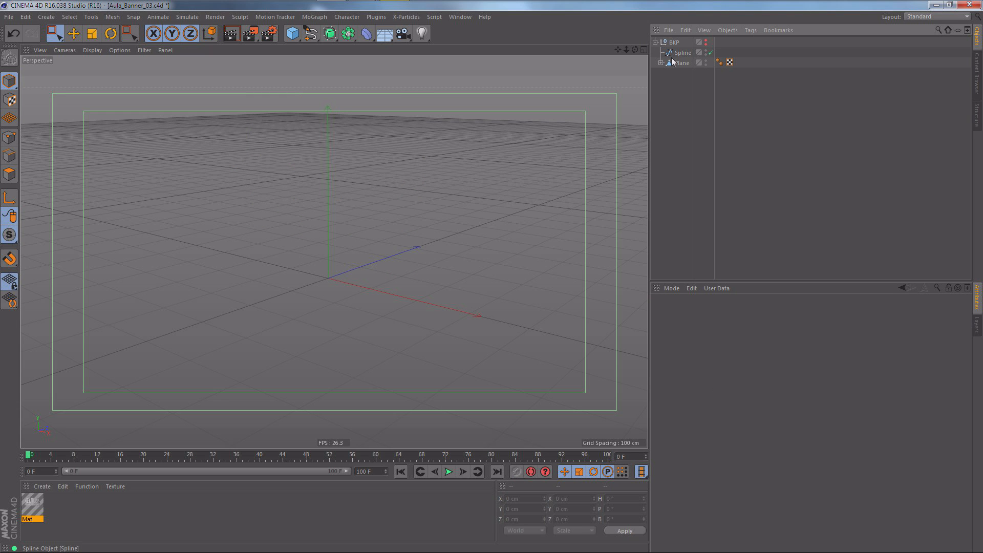
pyautogui.click(707, 44)
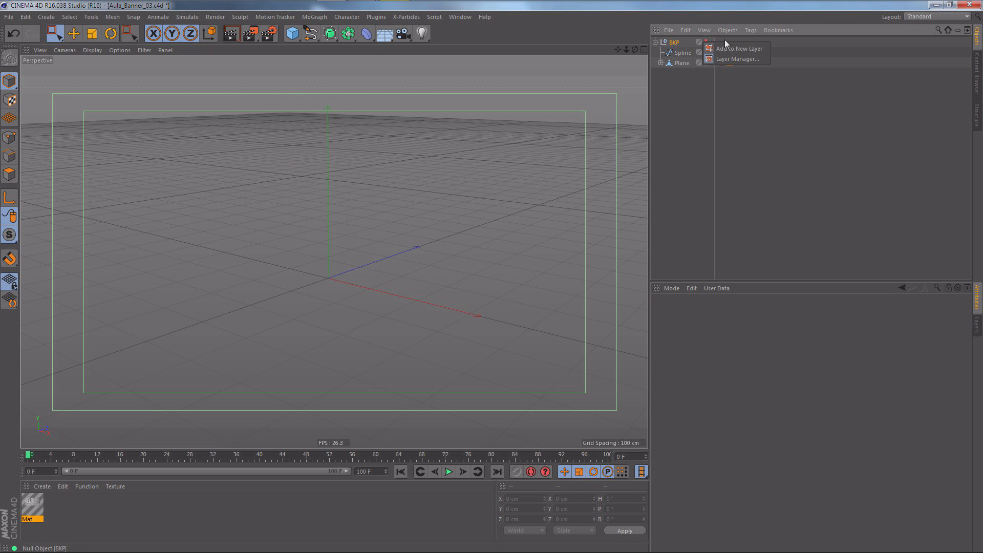
pyautogui.click(725, 40)
pyautogui.click(706, 41)
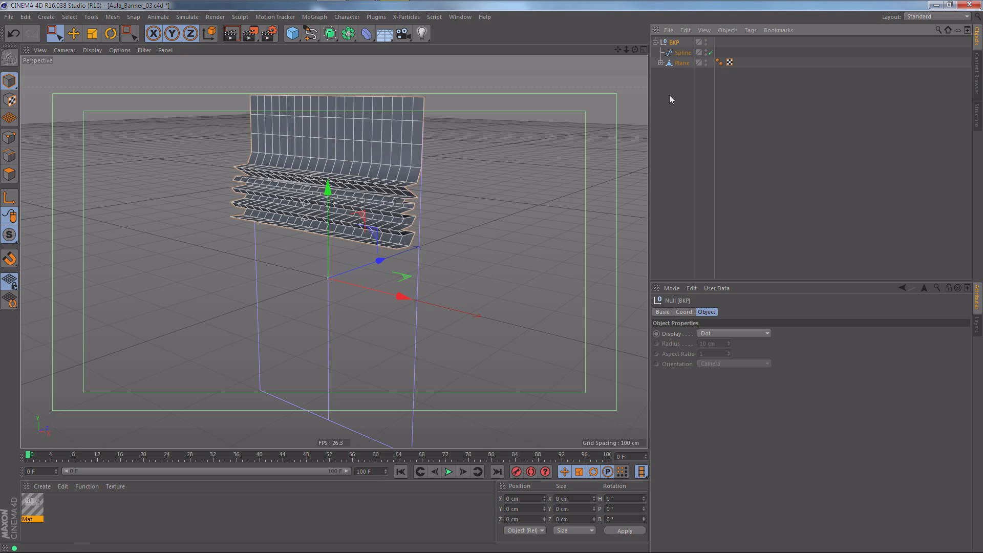
# Set the mode of the Spline Wrap inside the BKP group to Keep Length.
pyautogui.click(660, 63)
pyautogui.click(689, 75)
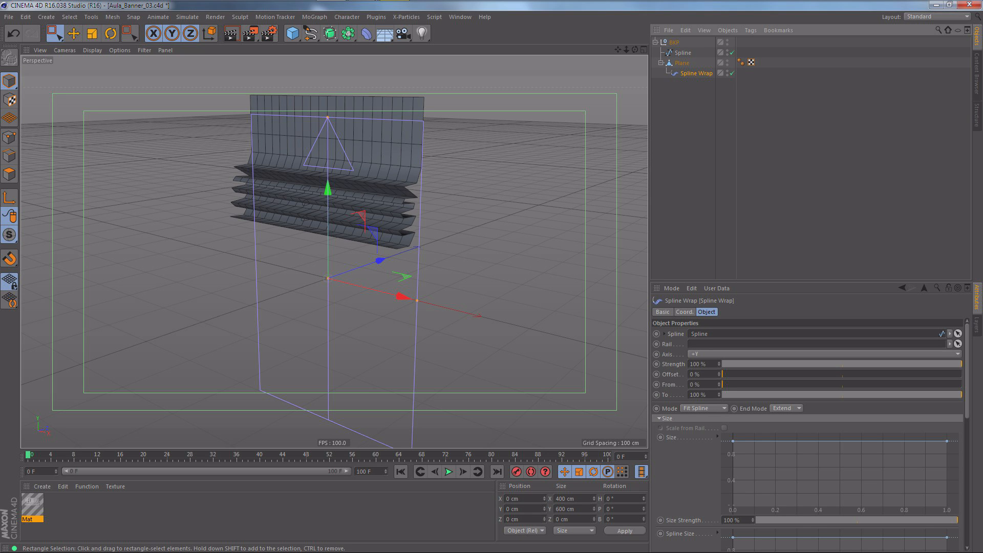
pyautogui.click(714, 406)
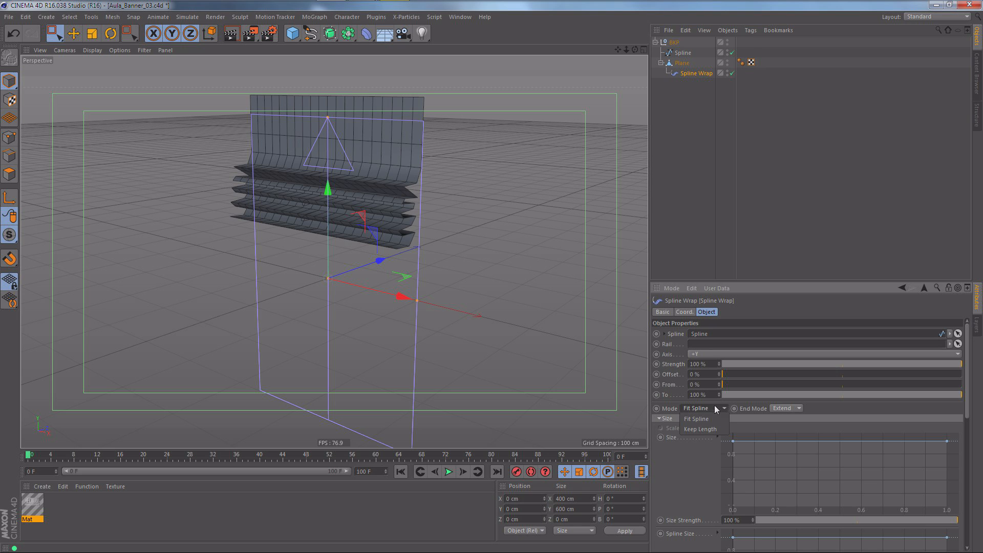
pyautogui.click(700, 430)
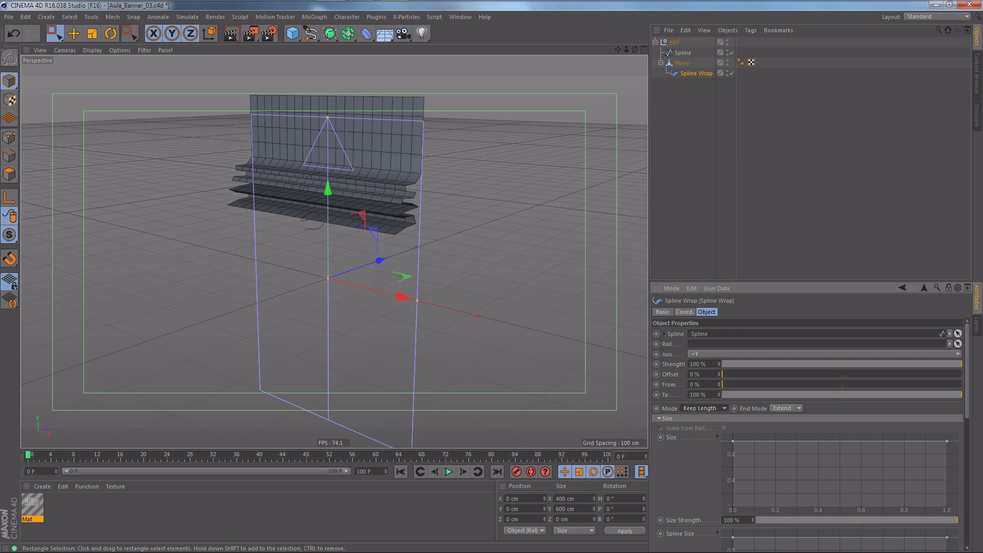
# Bake a new copy of the wrapped plane with Current State to Object and hide the BKP group.
pyautogui.click(682, 63)
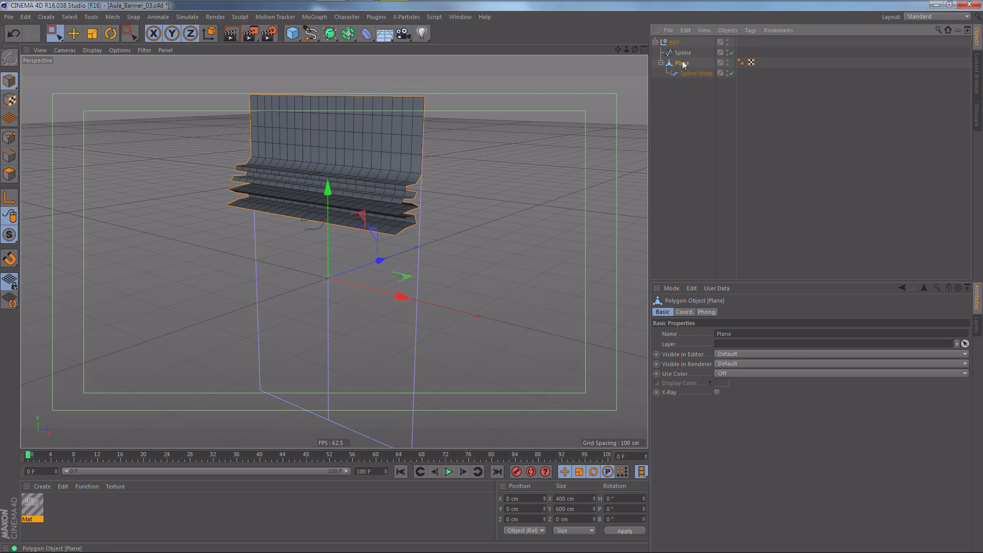
pyautogui.rightClick(684, 66)
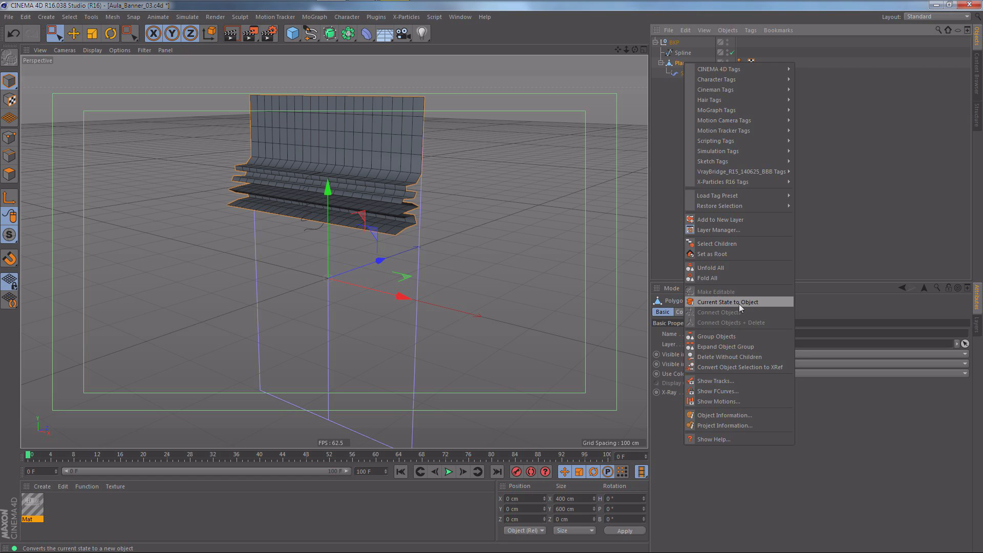
pyautogui.click(738, 302)
pyautogui.click(685, 85)
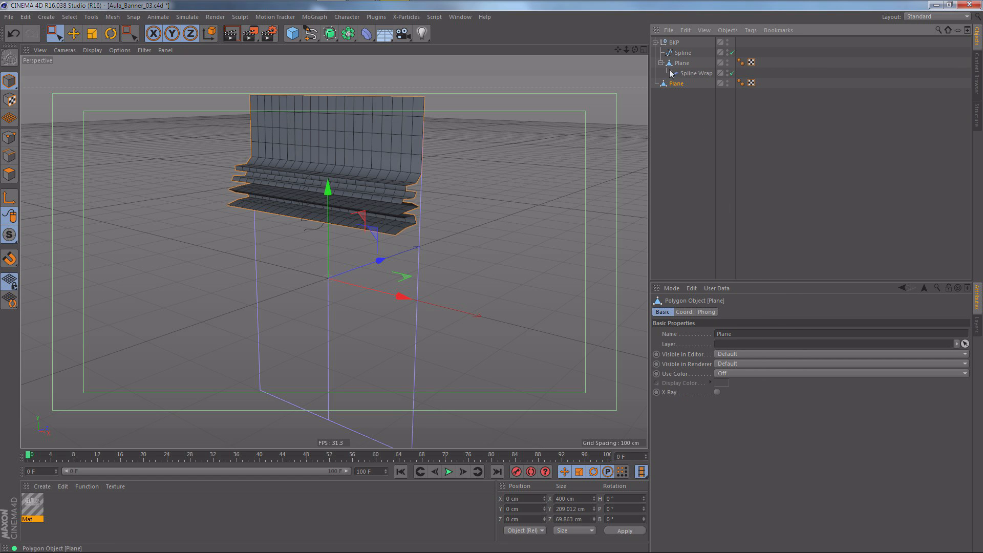
pyautogui.moveTo(685, 84); pyautogui.dragTo(685, 52)
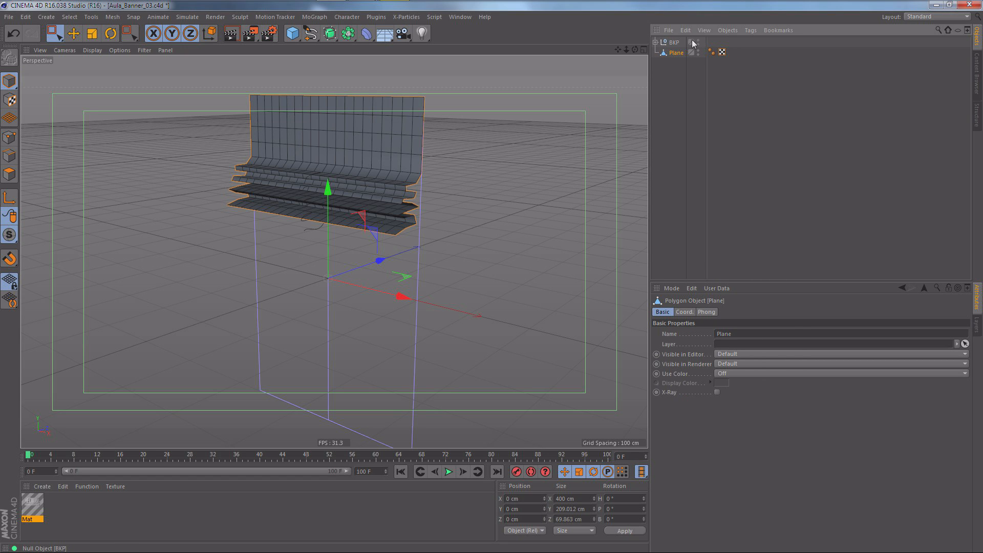
pyautogui.click(698, 42)
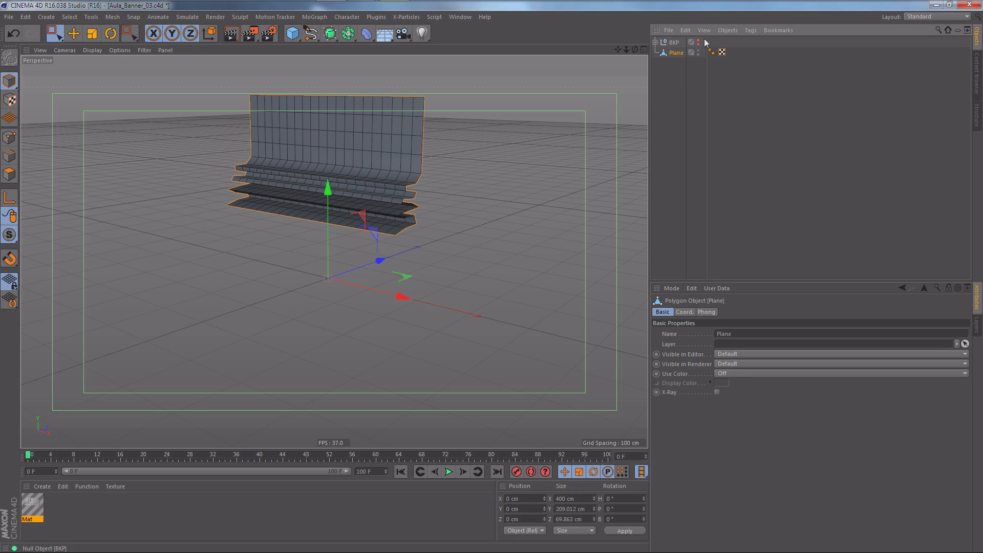
pyautogui.click(666, 56)
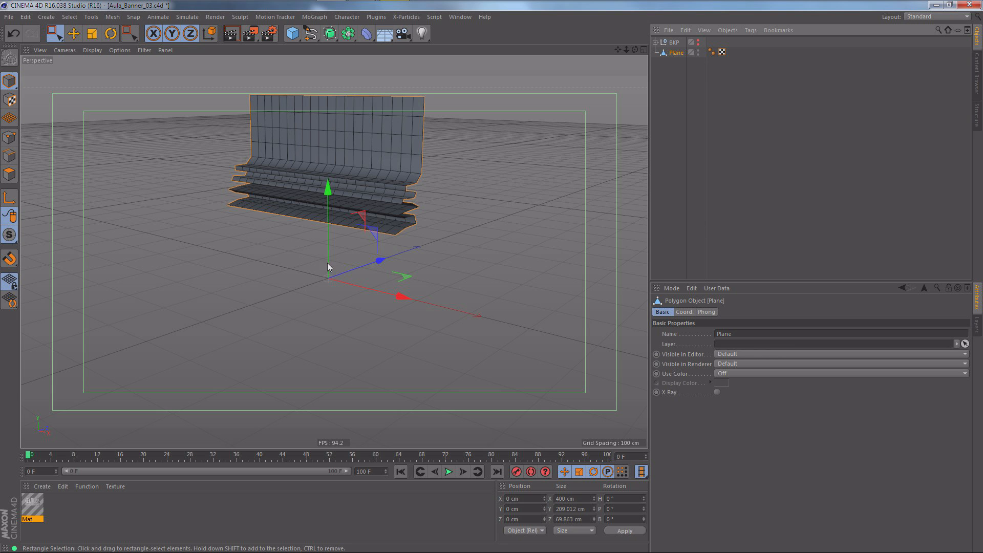
# Add a Cloth simulation tag to the new baked plane, play the simulation and return to frame 0.
pyautogui.click(689, 84)
pyautogui.click(674, 53)
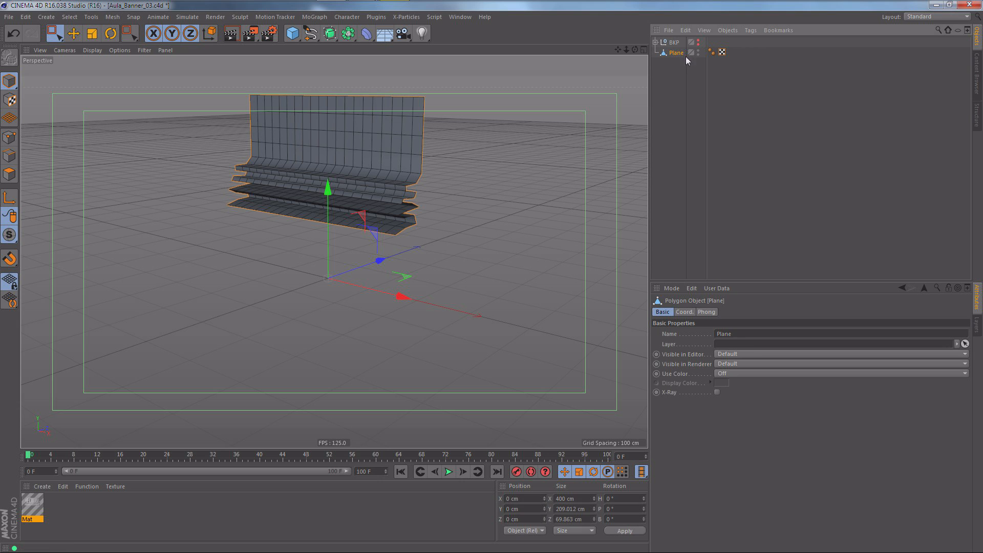
pyautogui.rightClick(669, 56)
pyautogui.moveTo(752, 144)
pyautogui.click(803, 208)
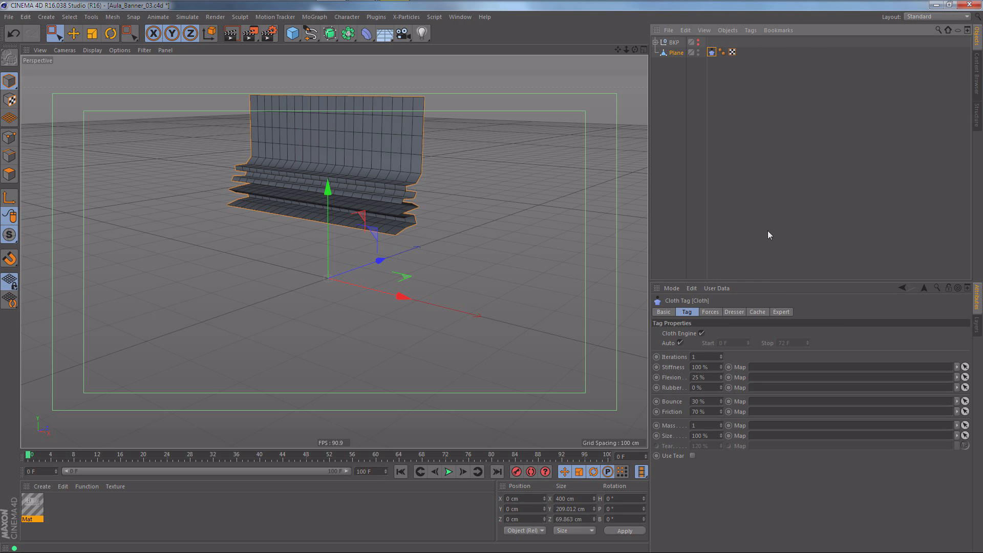
pyautogui.press('F8')
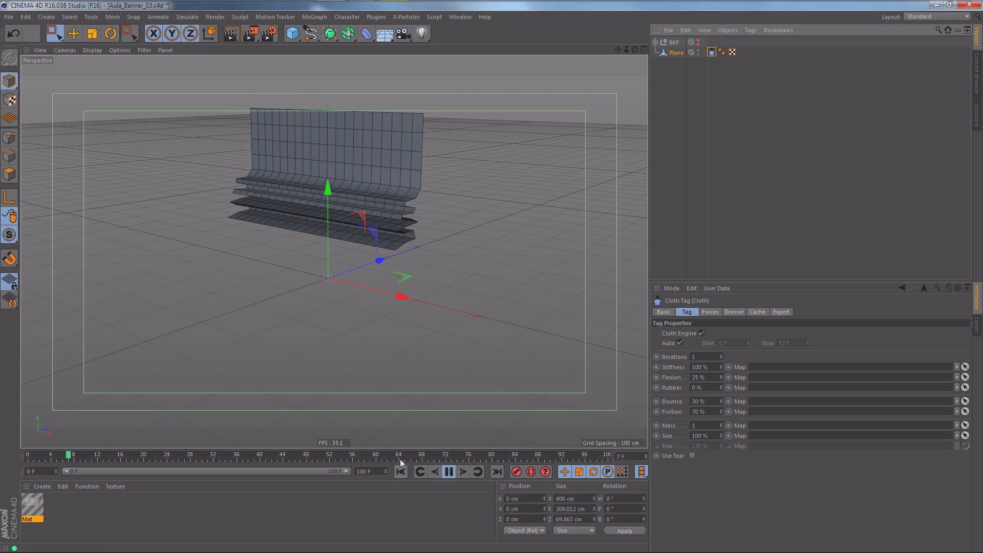
pyautogui.click(401, 471)
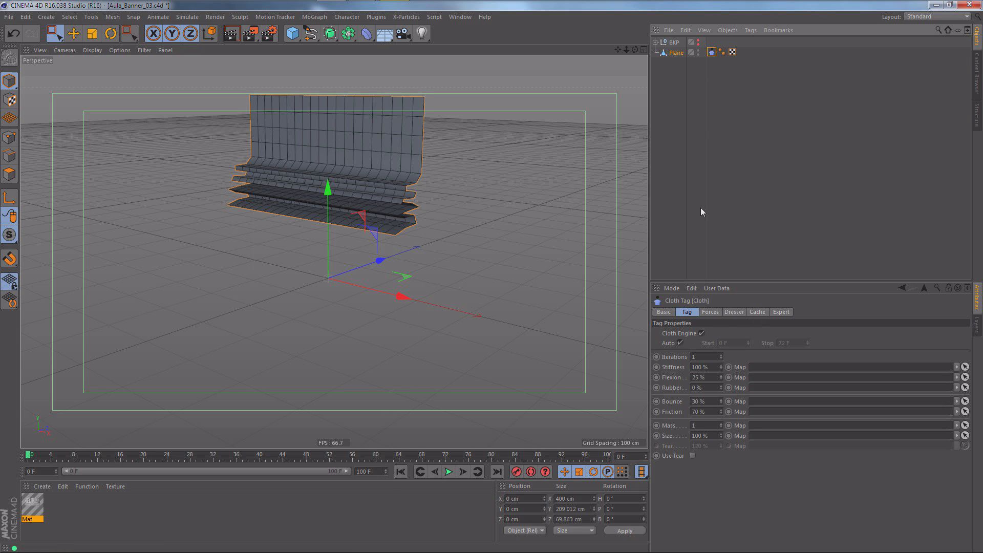
# Set the cloth's init state in the Dresser, scrub the timeline to frame 63 and restore the starting state at frame 0.
pyautogui.click(732, 313)
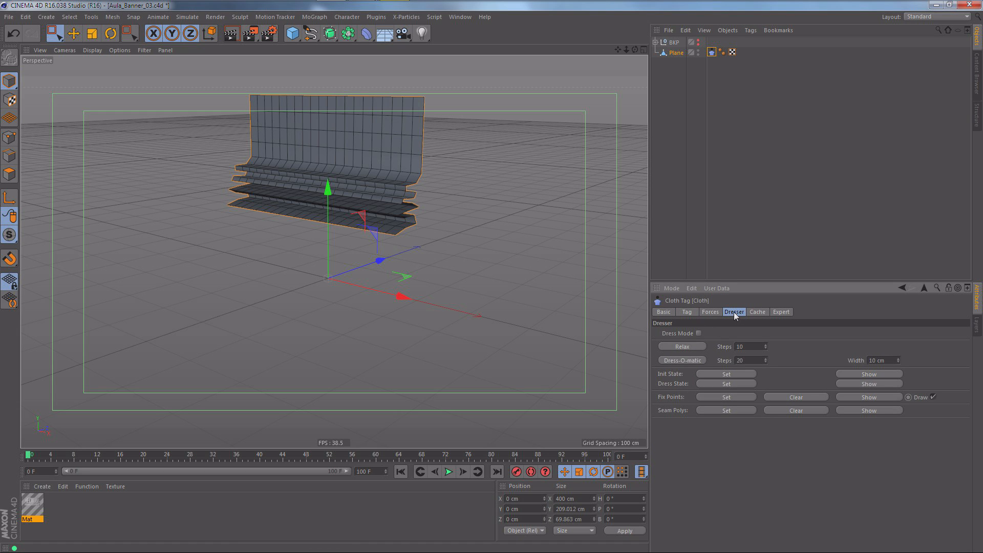
pyautogui.click(725, 375)
pyautogui.moveTo(205, 459); pyautogui.dragTo(394, 455)
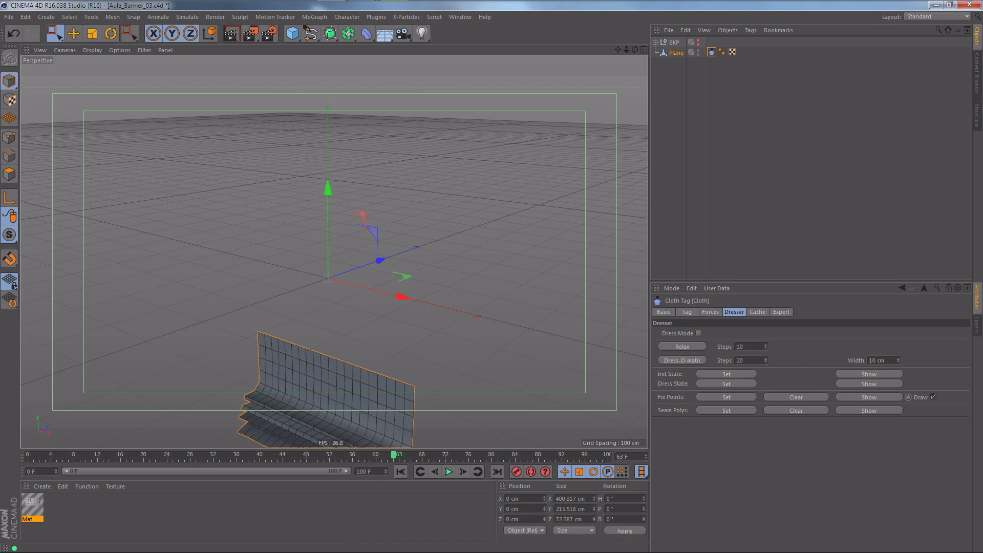
pyautogui.click(856, 373)
pyautogui.click(401, 471)
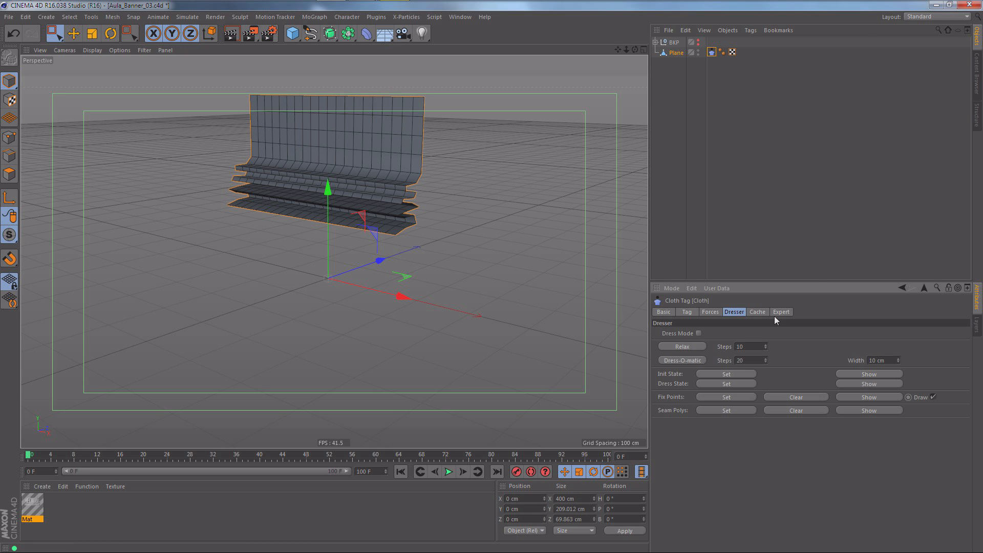
# Select the points along the plane's top edge with Live Selection, set them as the cloth's fix points and play the simulation.
pyautogui.click(10, 137)
pyautogui.moveTo(55, 33); pyautogui.dragTo(108, 47)
pyautogui.moveTo(427, 97); pyautogui.dragTo(239, 92)
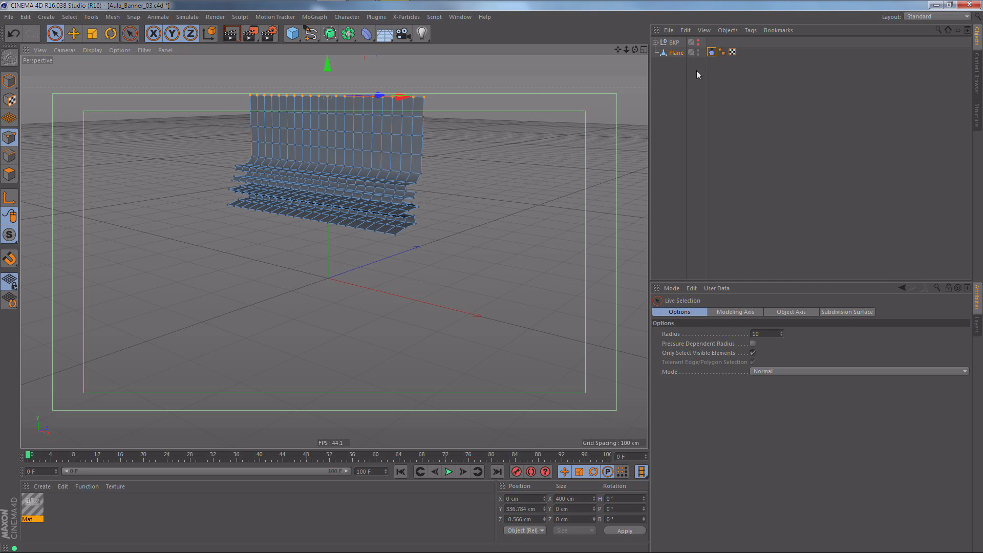
pyautogui.click(711, 52)
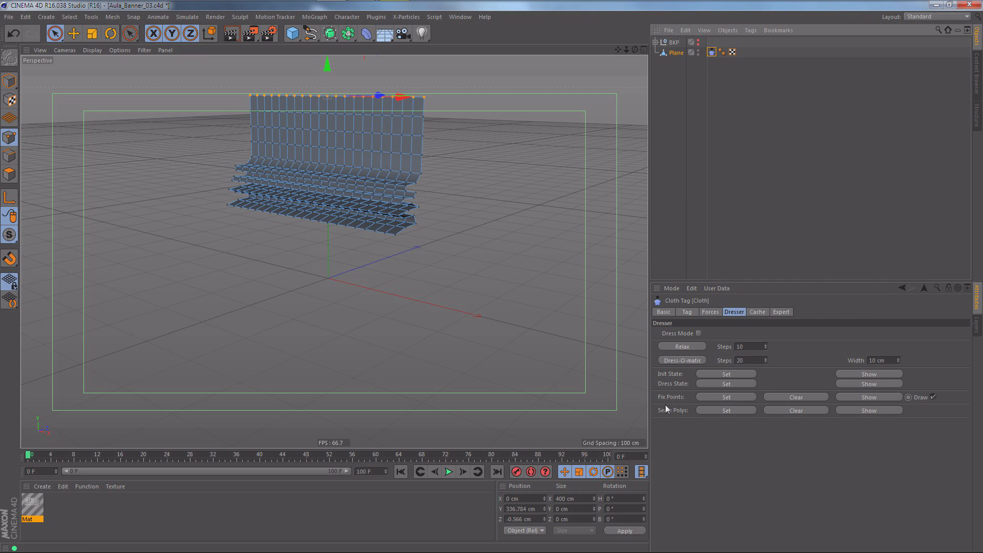
pyautogui.click(726, 396)
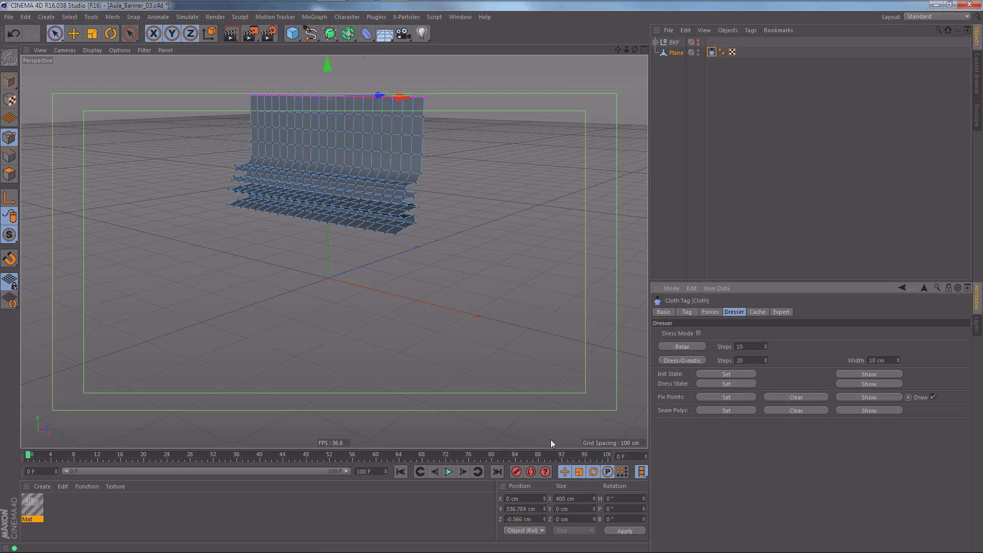
pyautogui.press('F8')
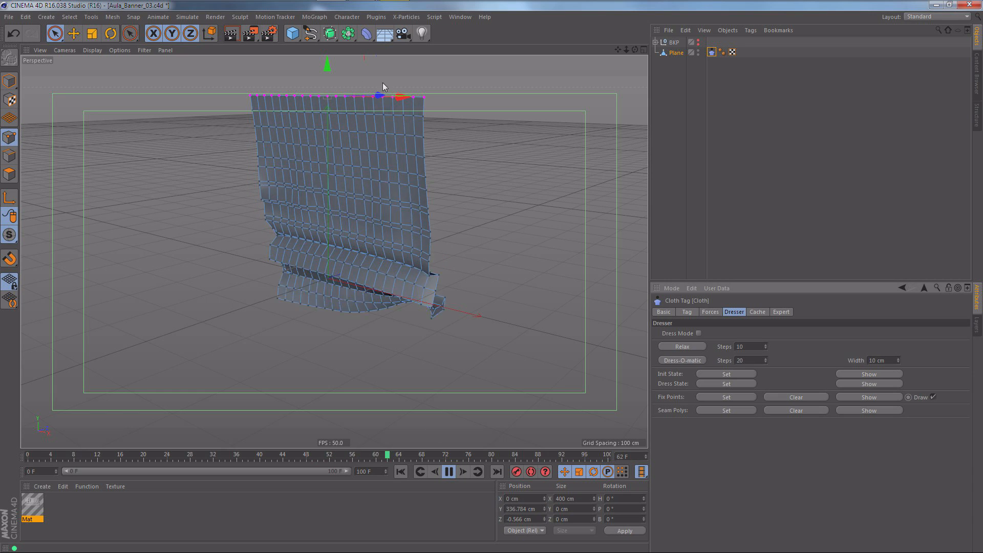
# Stop the cloth simulation, return to frame 0 and review the cloth tag's force and tag properties.
pyautogui.click(448, 471)
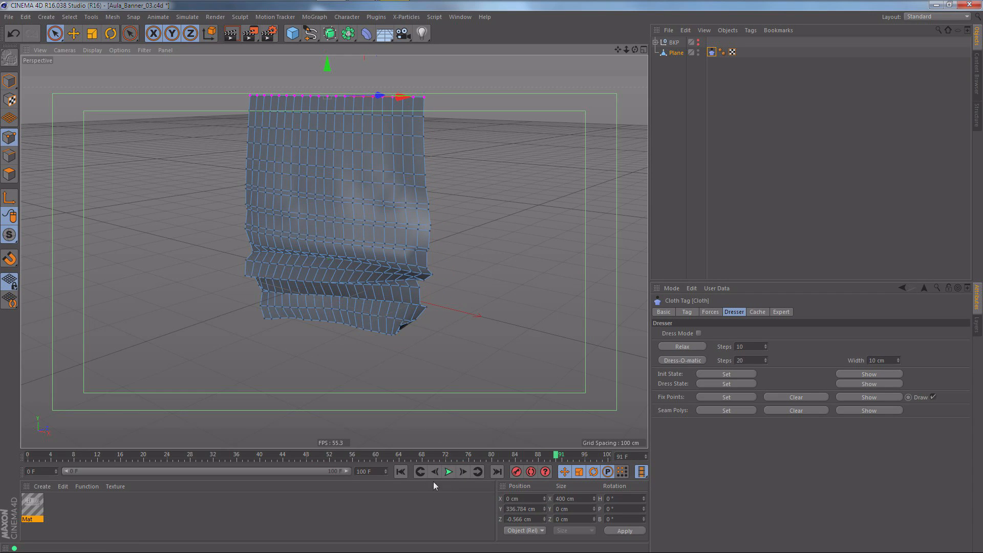
pyautogui.click(401, 471)
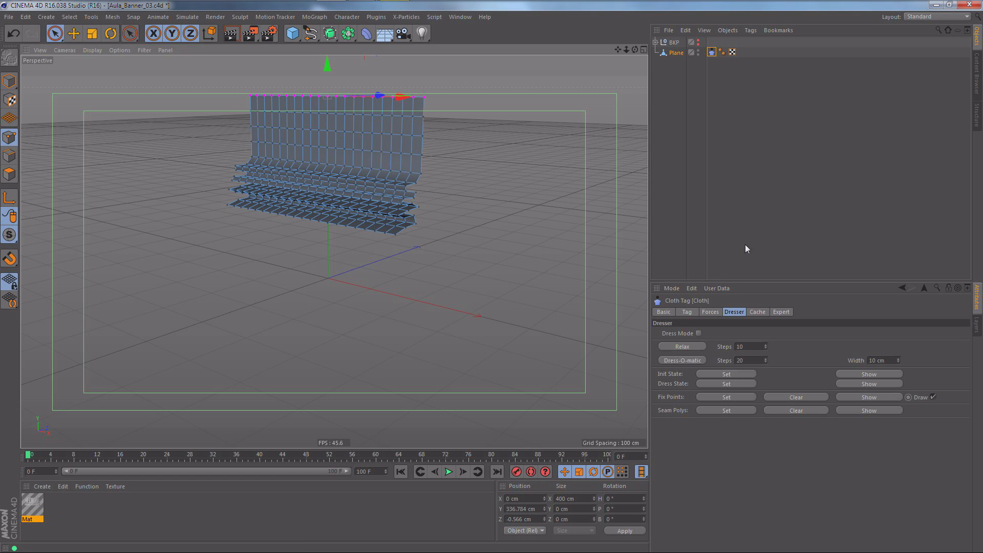
pyautogui.click(711, 312)
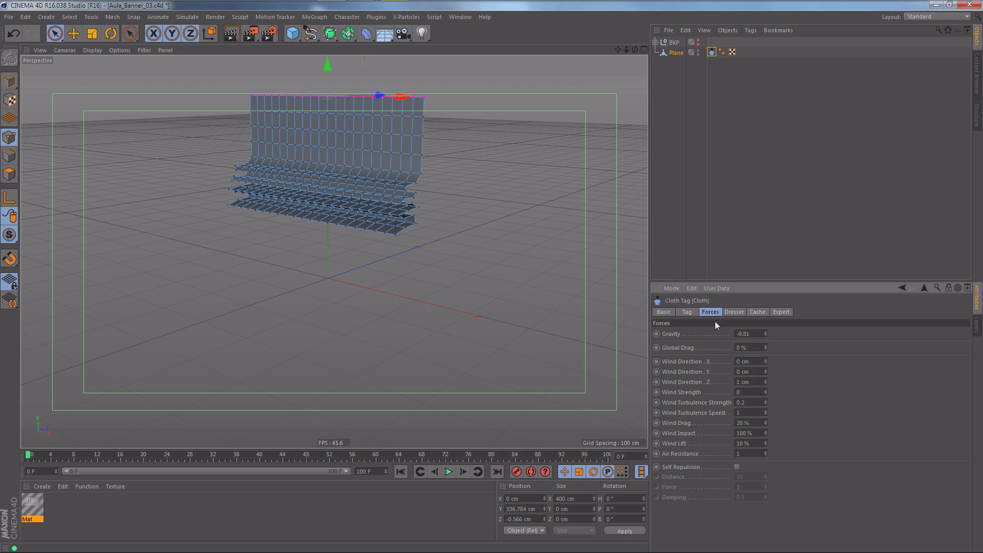
pyautogui.click(686, 313)
pyautogui.press('F5')
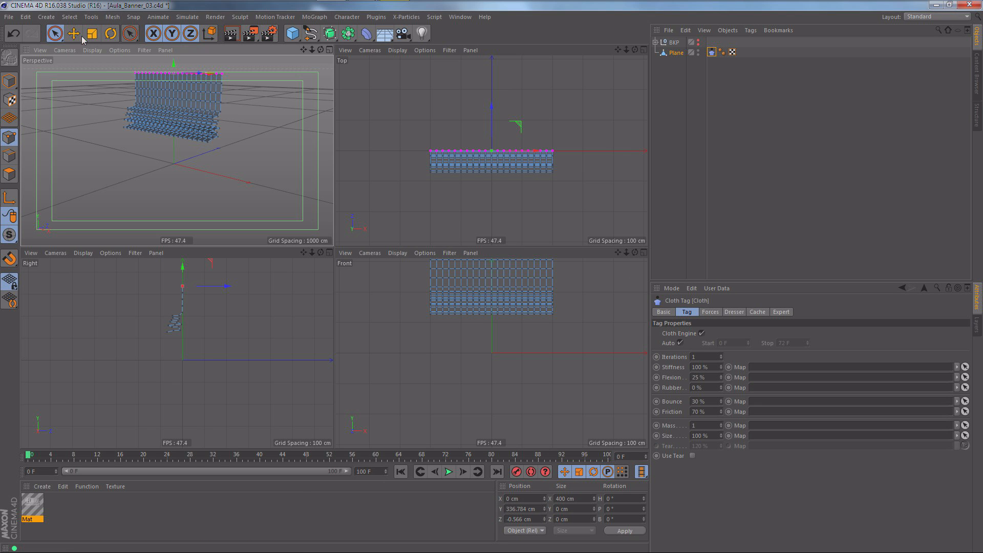
pyautogui.press('e')
pyautogui.press('F1')
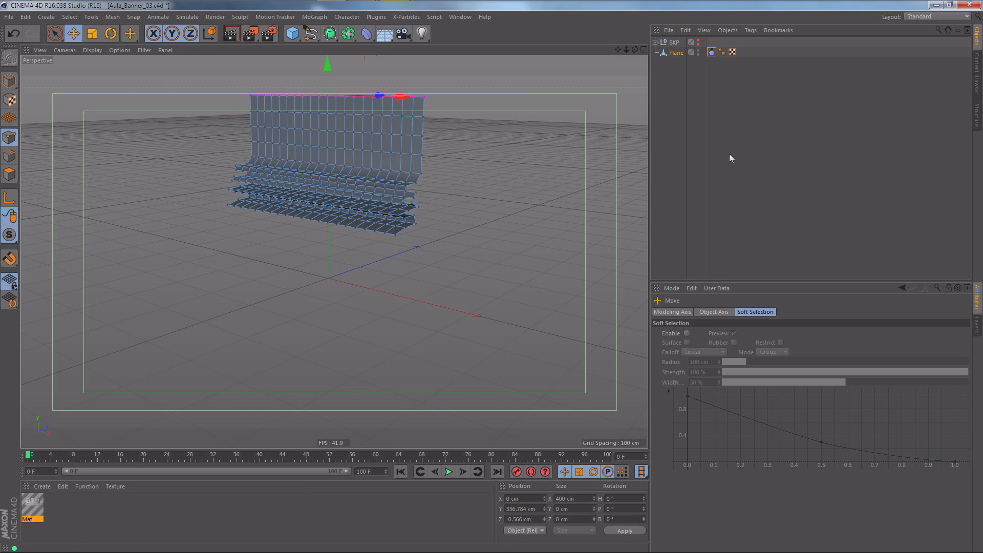
pyautogui.click(711, 52)
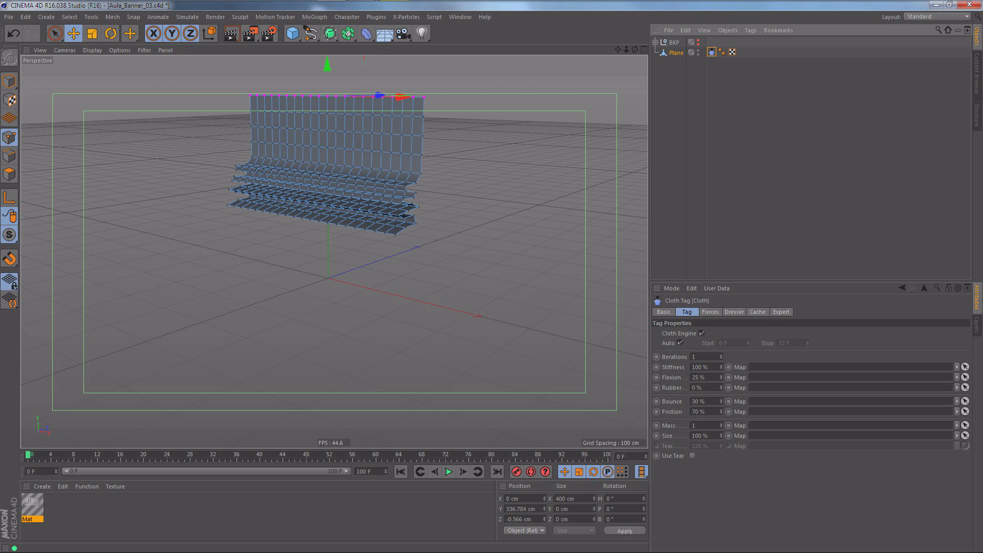
# Set the cloth's Flexion and Bounce to 0% and Friction to 50%, and play the simulation.
pyautogui.moveTo(709, 378); pyautogui.dragTo(662, 377)
pyautogui.write('0')
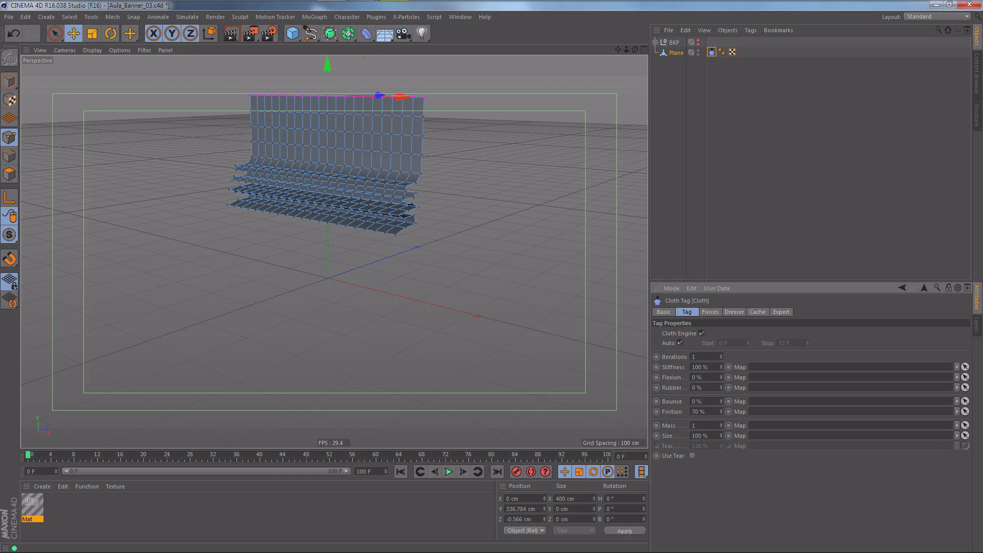
pyautogui.moveTo(702, 412); pyautogui.dragTo(675, 407)
pyautogui.press('F8')
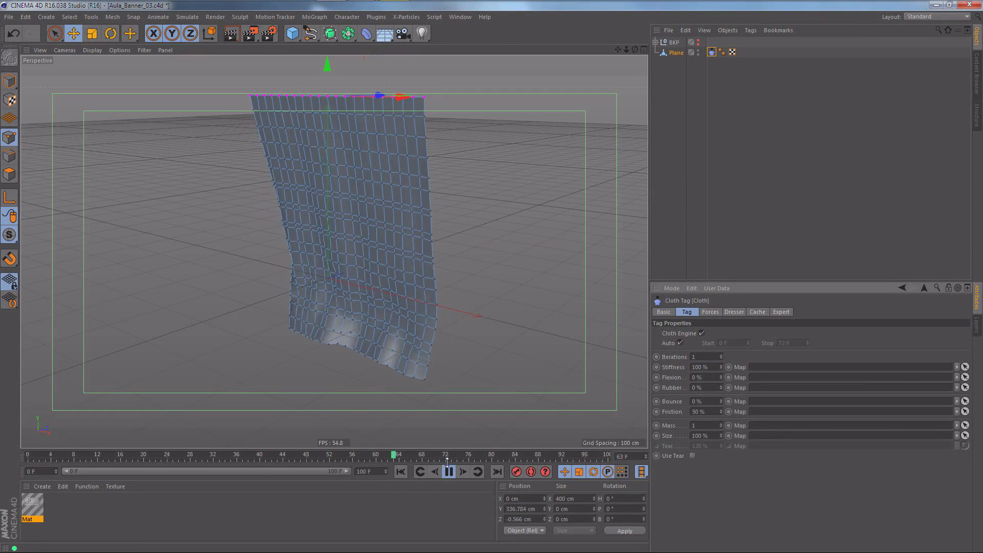
pyautogui.press('F8')
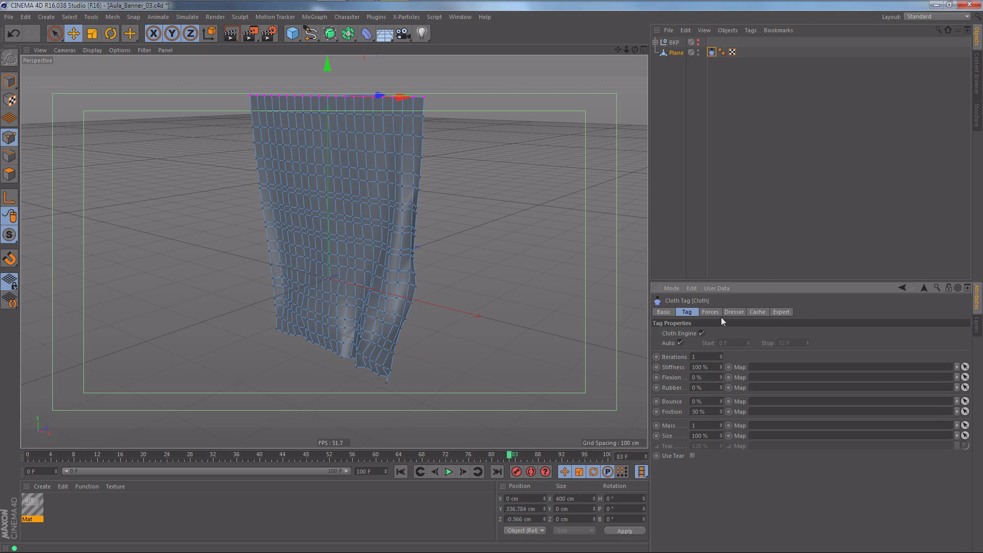
# Enable Self Collision in the cloth's expert settings and replay the simulation from frame 0.
pyautogui.click(781, 312)
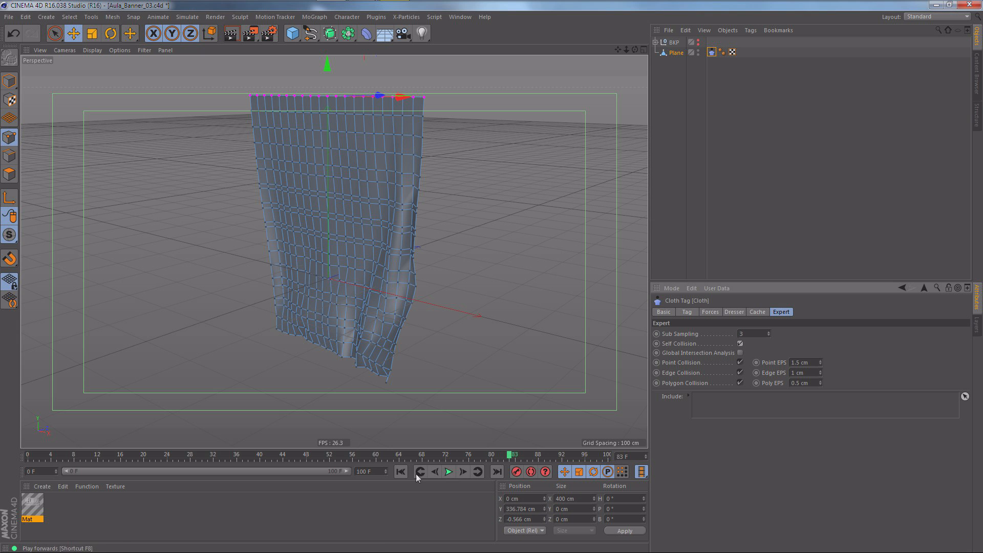
pyautogui.click(401, 471)
pyautogui.press('F8')
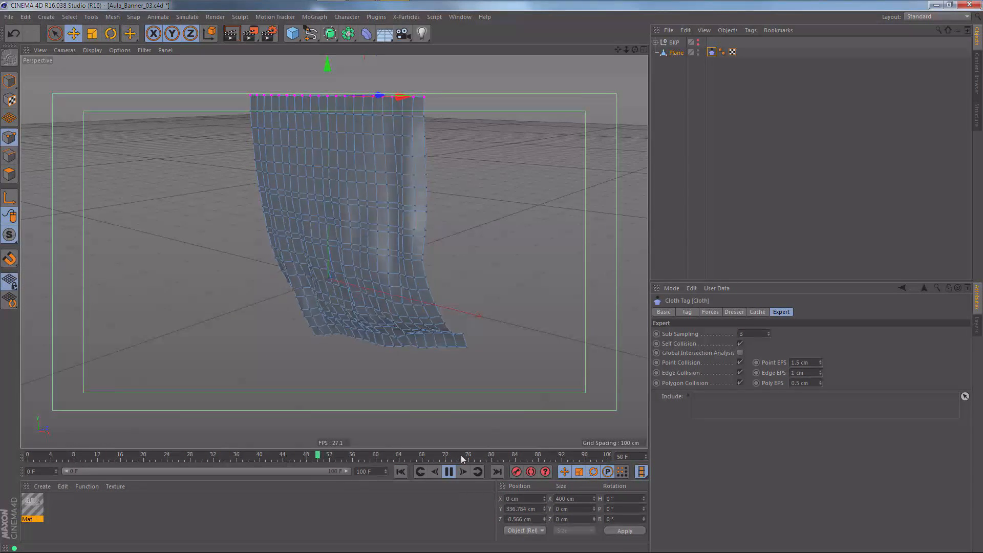
pyautogui.press('F8')
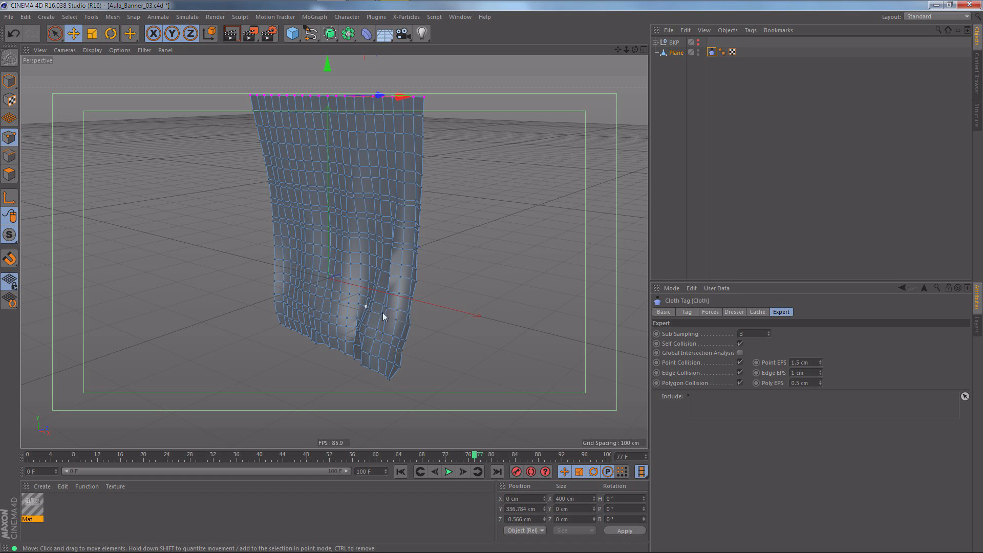
pyautogui.click(401, 471)
pyautogui.press('F8')
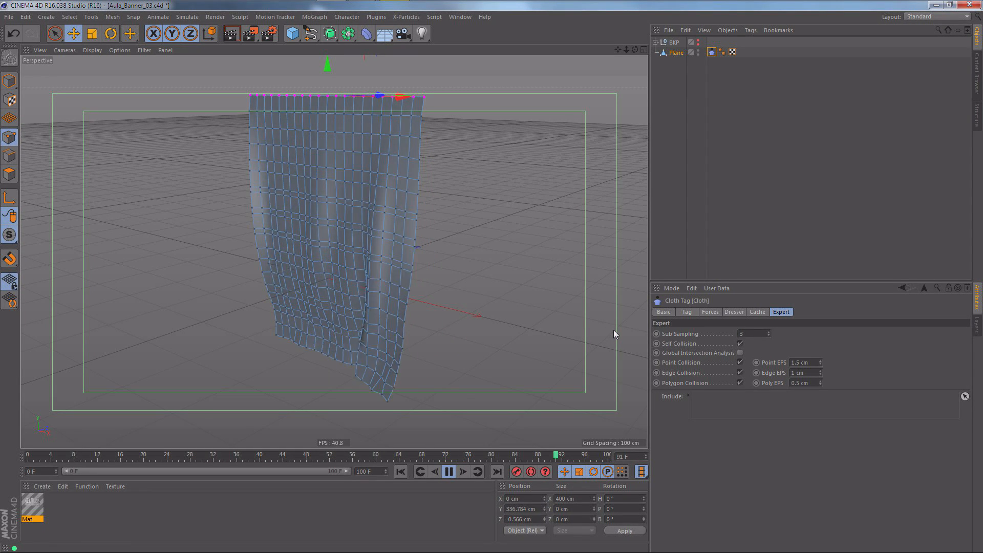
pyautogui.press('F8')
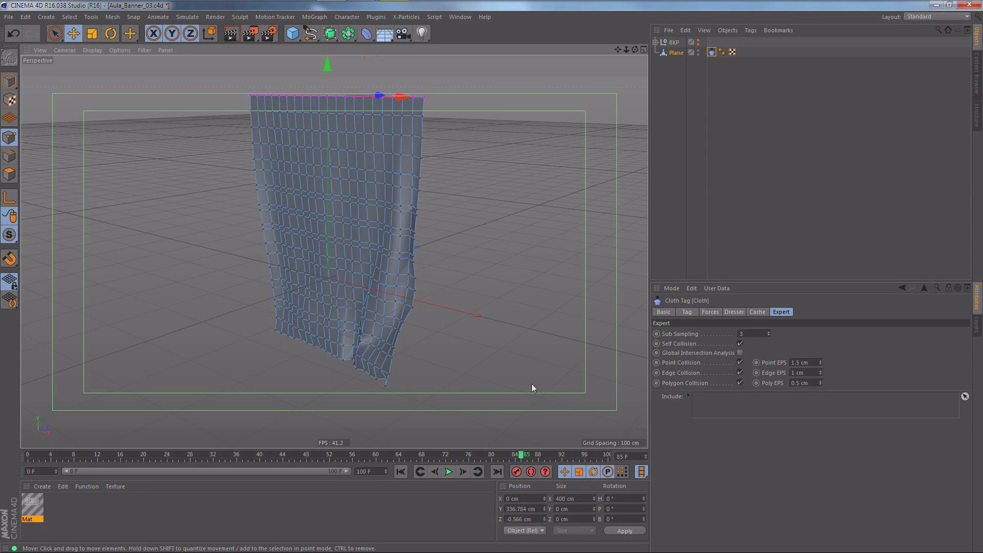
# Set the cloth's Global Drag to 1% and play the simulation from frame 0.
pyautogui.click(709, 312)
pyautogui.doubleClick(740, 347)
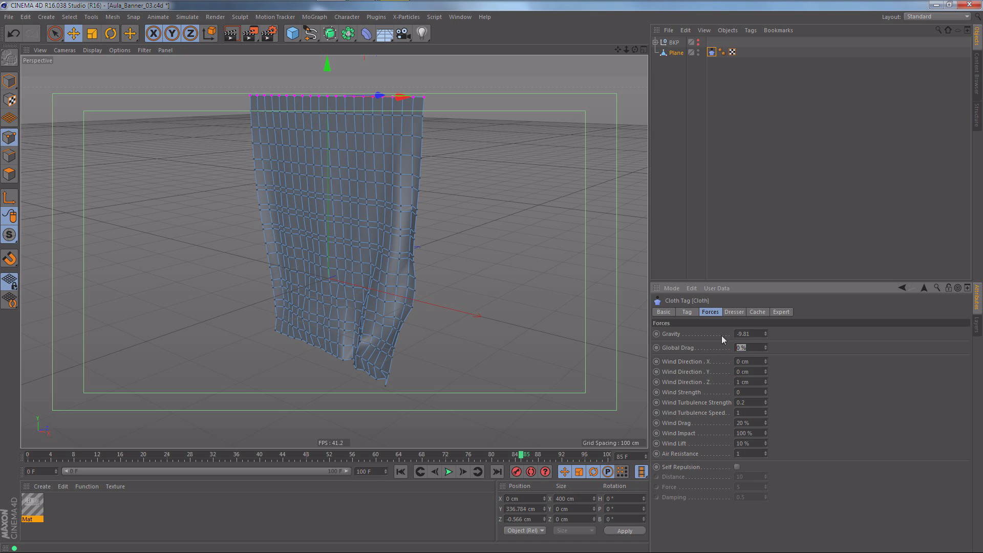
pyautogui.write('1')
pyautogui.click(401, 471)
pyautogui.press('F8')
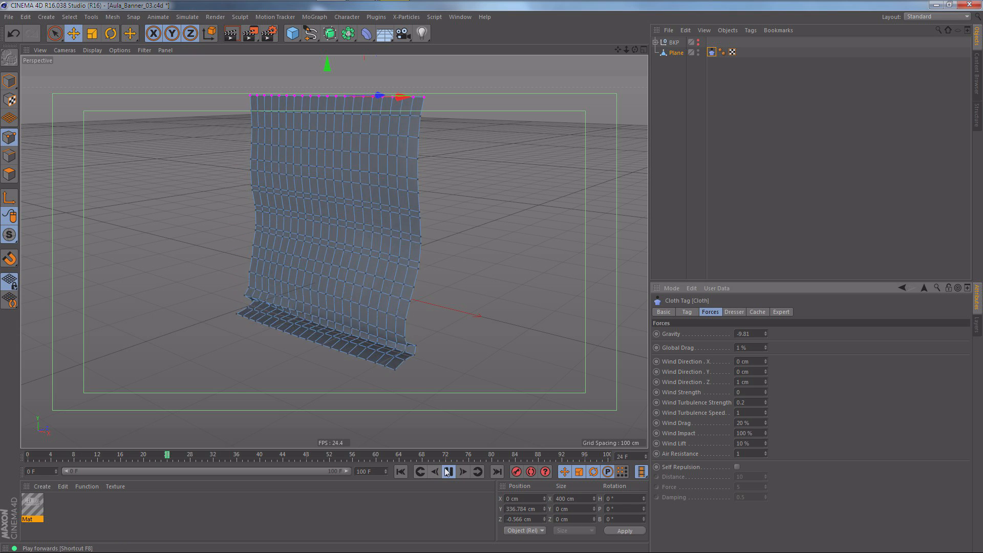
pyautogui.click(448, 471)
# Try a Global Drag of 50% and replay the cloth simulation from frame 0.
pyautogui.click(740, 348)
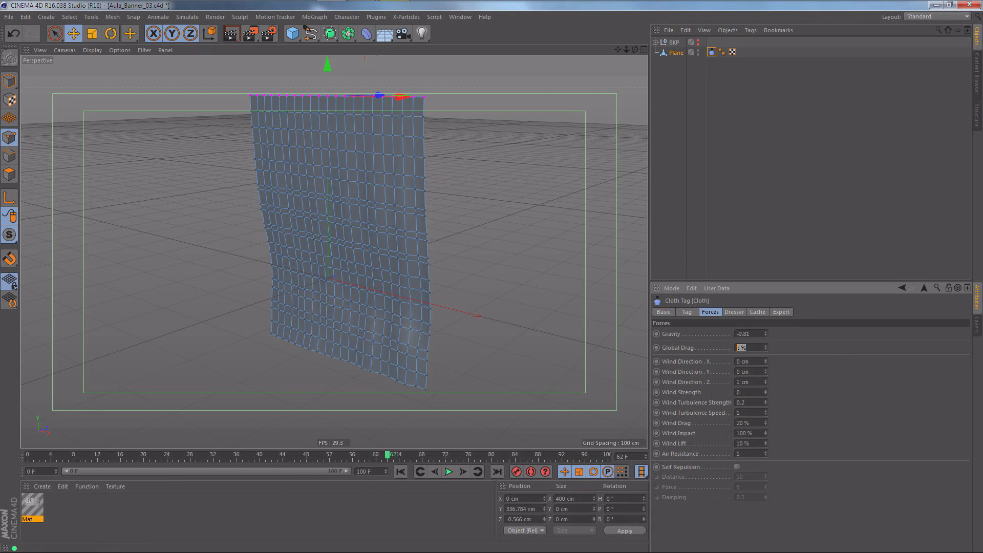
pyautogui.write('50')
pyautogui.press('Return')
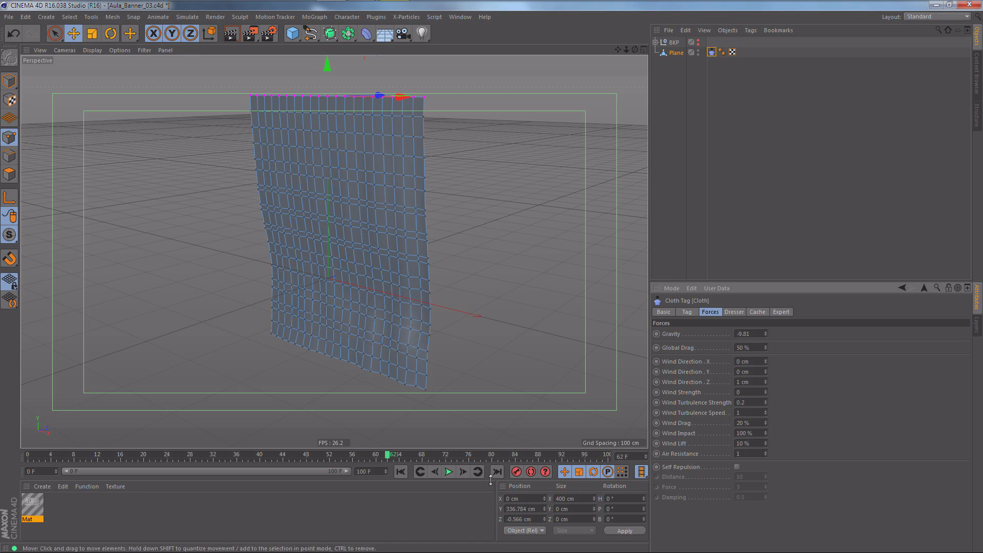
pyautogui.click(401, 471)
pyautogui.press('F8')
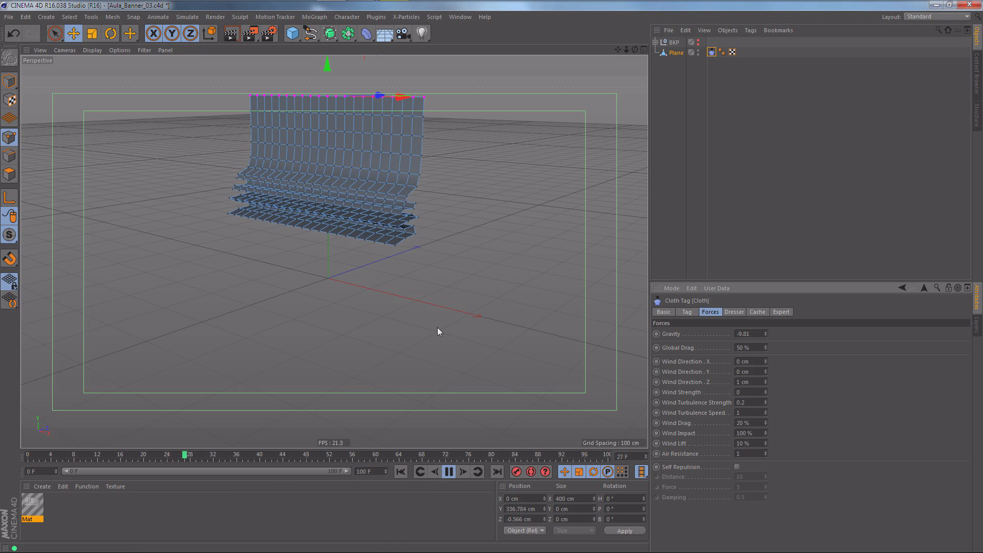
pyautogui.press('F8')
# Return the cloth's Global Drag to 1% and test the simulation from frame 0.
pyautogui.moveTo(750, 348); pyautogui.dragTo(684, 317)
pyautogui.write('1')
pyautogui.press('Return')
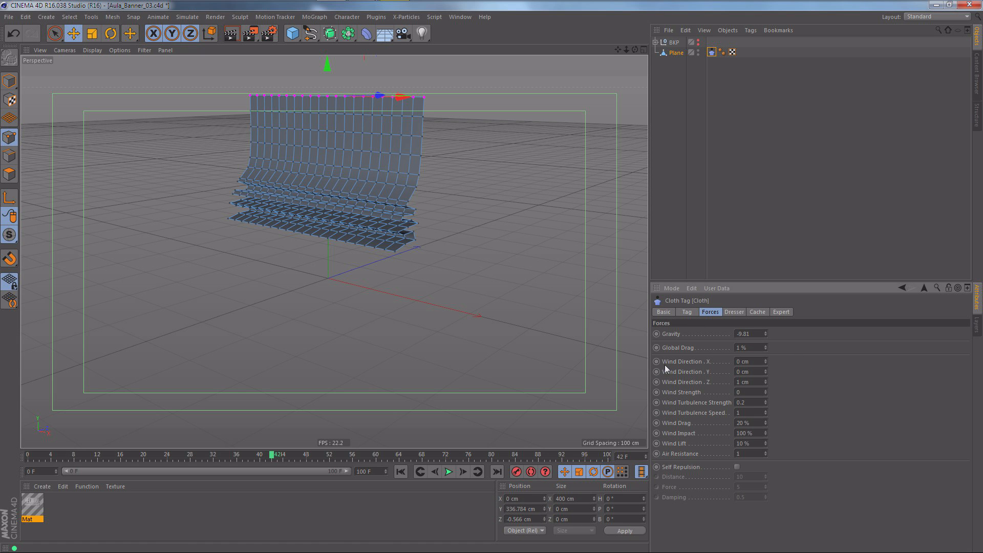
pyautogui.click(401, 471)
pyautogui.press('F8')
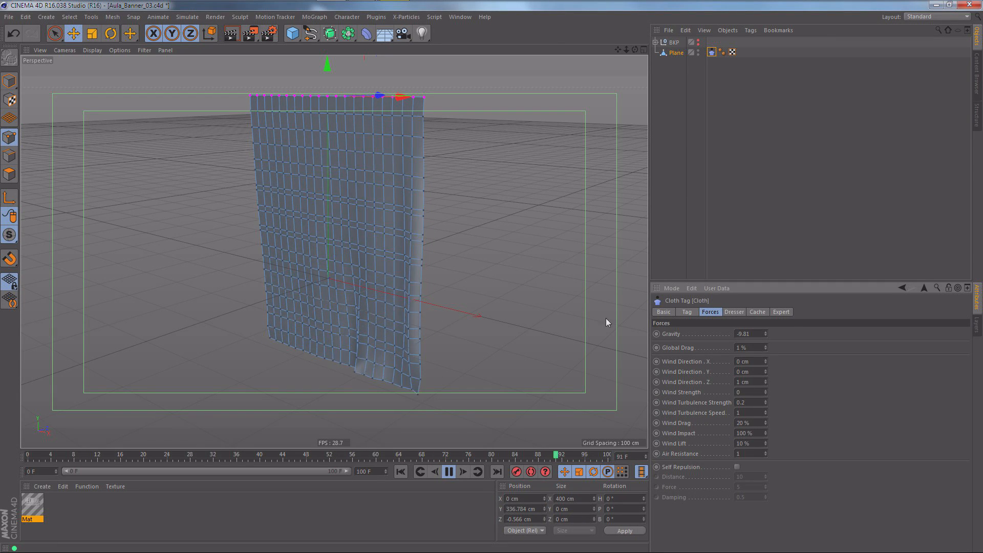
pyautogui.press('F8')
# Set the cloth's Wind Direction X to 1 cm, Wind Direction Z to 0.3 cm and Wind Strength to 1, and play the simulation.
pyautogui.moveTo(750, 362); pyautogui.dragTo(631, 377)
pyautogui.write('1')
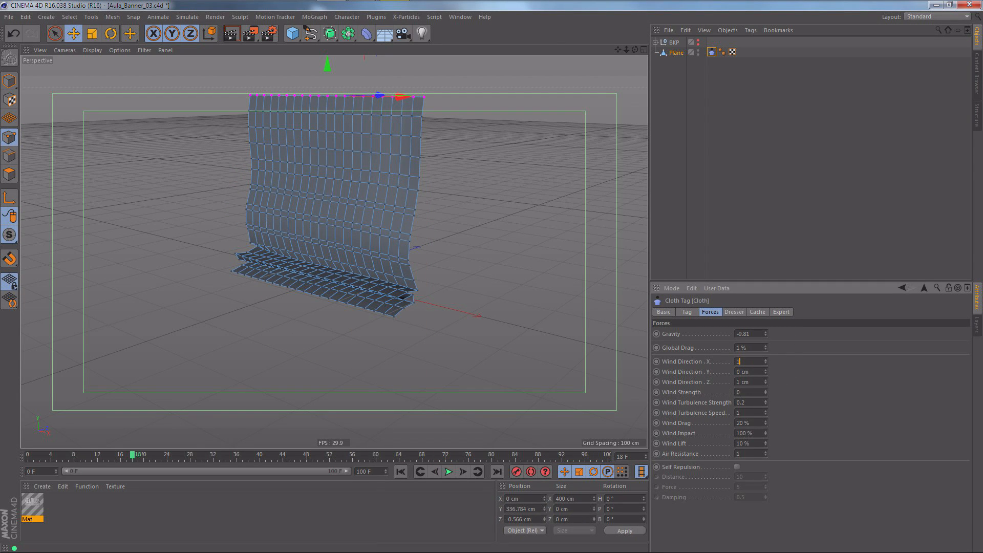
pyautogui.press('Tab')
pyautogui.click(785, 376)
pyautogui.moveTo(752, 382); pyautogui.dragTo(698, 381)
pyautogui.write('0.3')
pyautogui.press('Return')
pyautogui.click(401, 472)
pyautogui.press('F8')
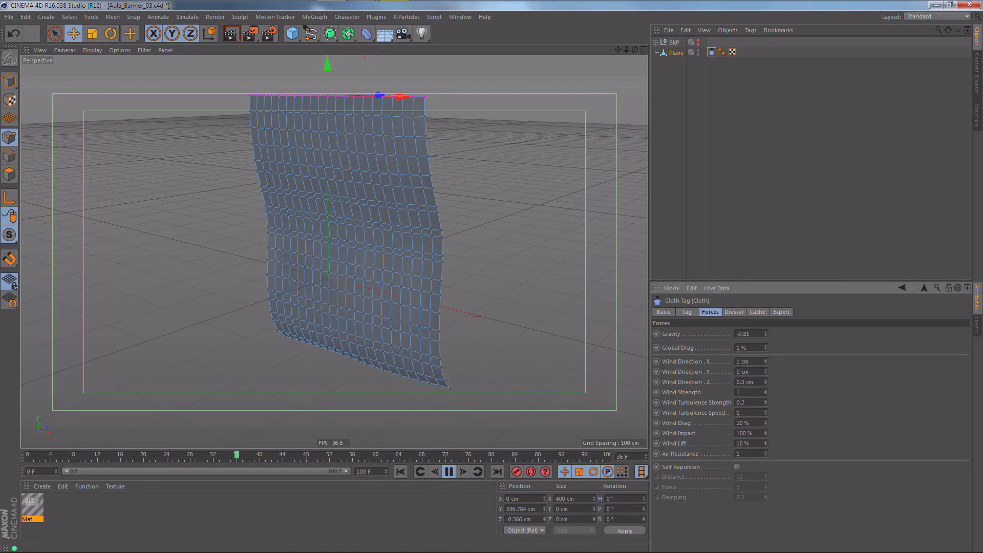
# Set the cloth's Wind Direction Z to -0.3 cm and replay the simulation from frame 0.
pyautogui.moveTo(755, 382); pyautogui.dragTo(701, 379)
pyautogui.press('BackSpace')
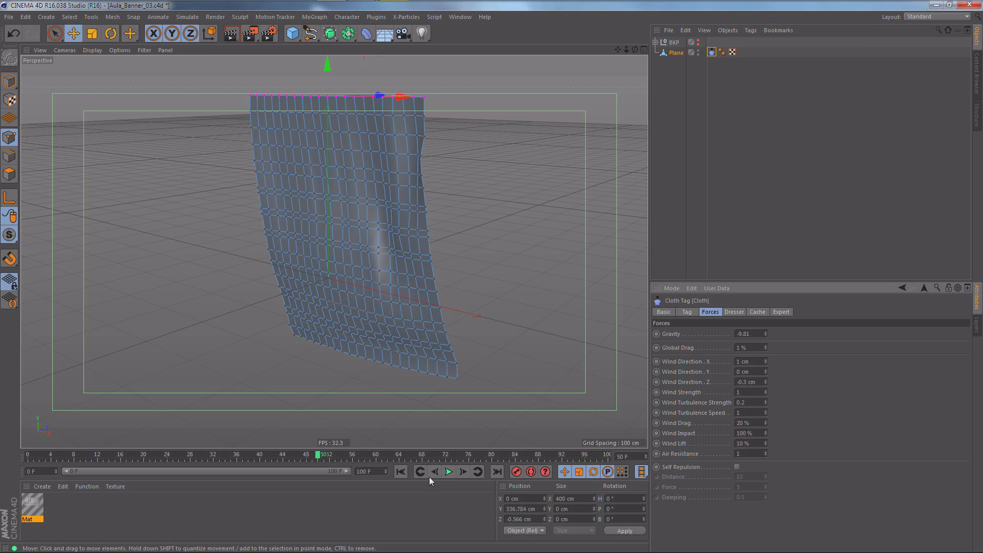
pyautogui.click(405, 472)
pyautogui.press('F8')
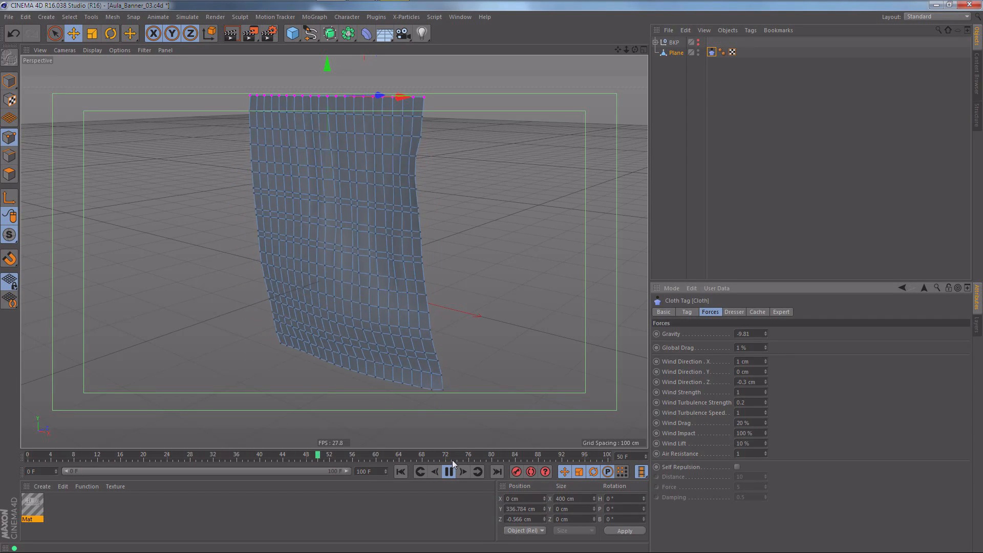
# Set the cloth's Wind Direction X to 0.5 cm and Wind Direction Y to 0.2 cm, and replay the simulation.
pyautogui.doubleClick(738, 361)
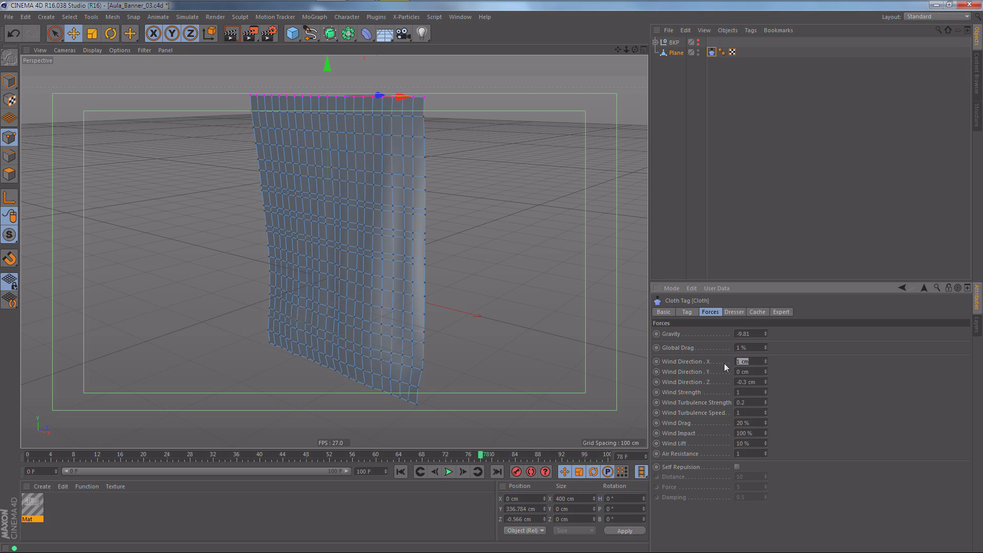
pyautogui.write(',')
pyautogui.click(405, 472)
pyautogui.press('F8')
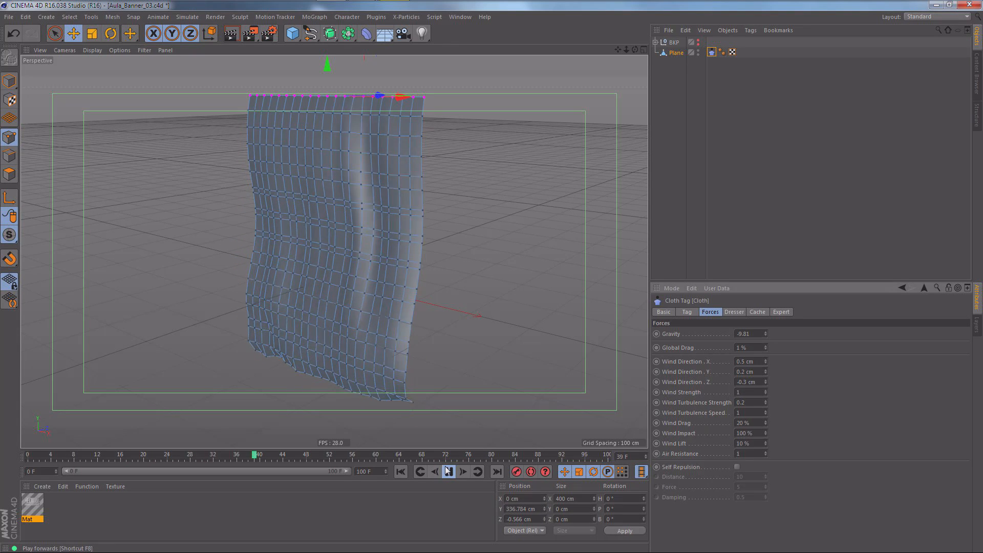
# Set the cloth's Wind Direction Y to -0.2 cm and replay the simulation from frame 0.
pyautogui.click(448, 471)
pyautogui.click(744, 372)
pyautogui.write('-0.2')
pyautogui.press('Return')
pyautogui.click(401, 471)
pyautogui.press('F8')
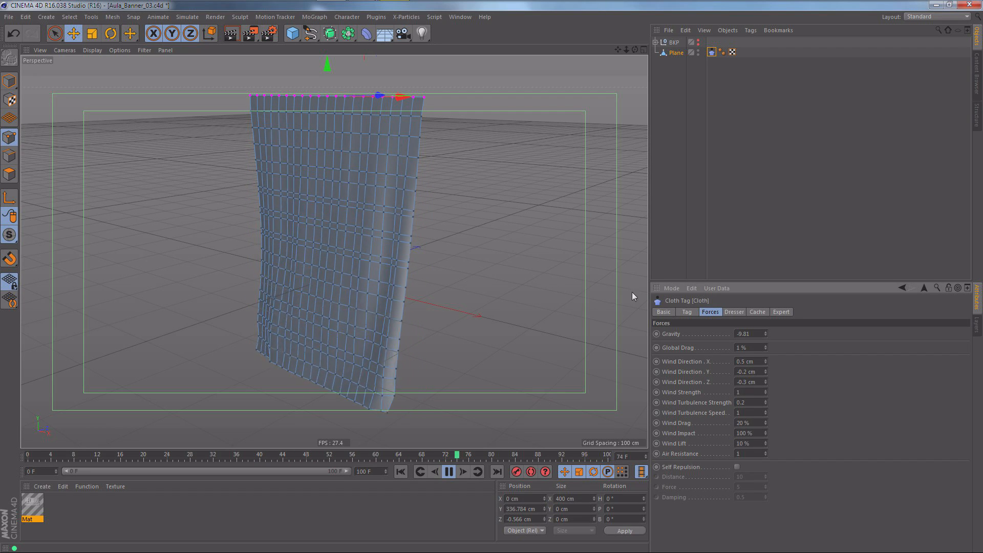
pyautogui.press('F8')
# Set the cloth's Friction to 40% and Global Drag to 0.5%, and replay the simulation from frame 0.
pyautogui.moveTo(750, 348); pyautogui.dragTo(684, 346)
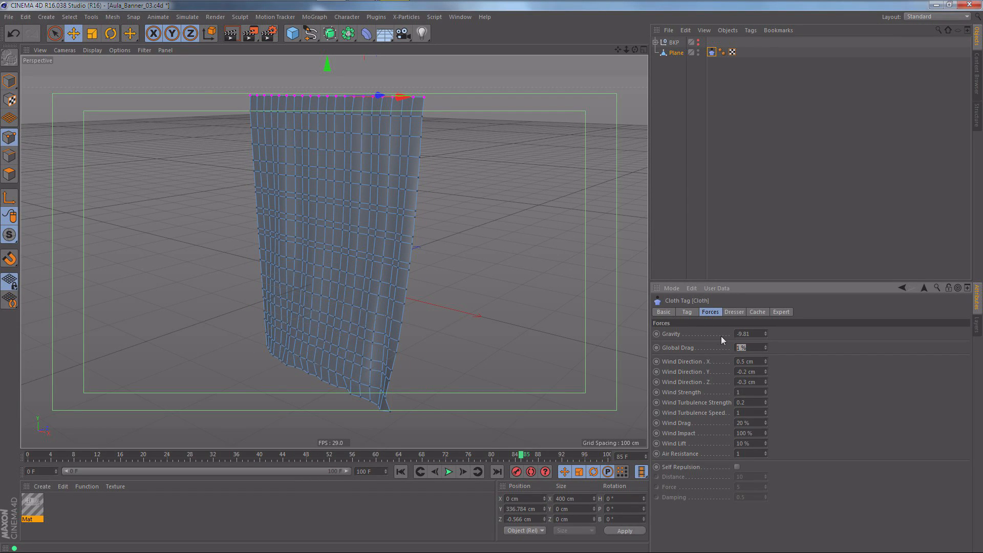
pyautogui.click(686, 312)
pyautogui.hotkey('ctrl', 'a')
pyautogui.write('4')
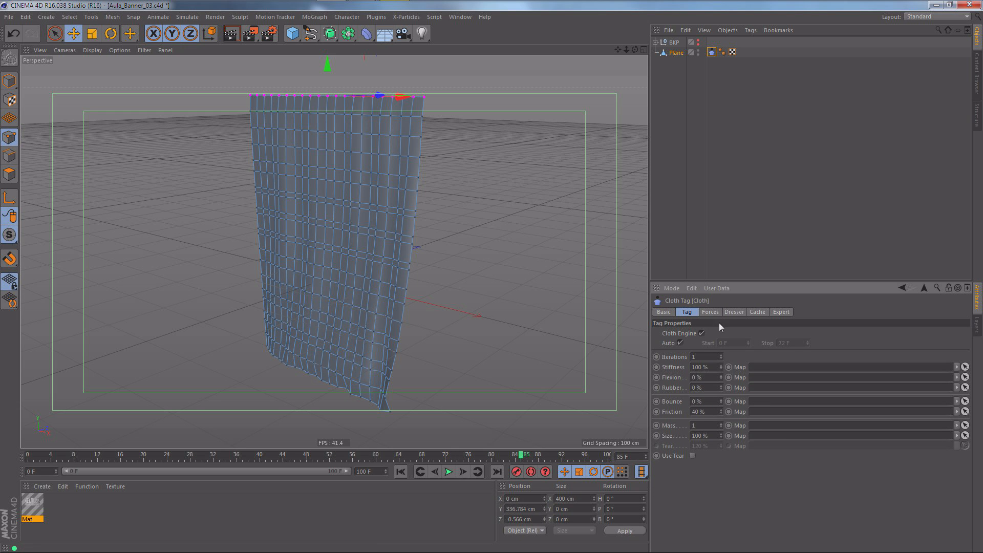
pyautogui.click(710, 311)
pyautogui.click(400, 471)
pyautogui.press('F8')
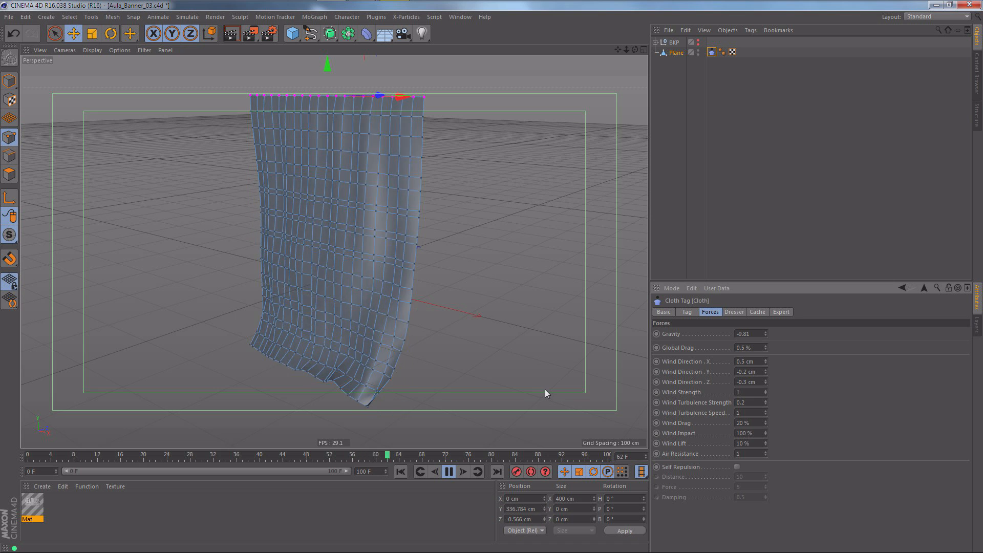
pyautogui.press('F8')
# Add a Cube primitive to the scene and set its Z size to 5 cm.
pyautogui.click(330, 187)
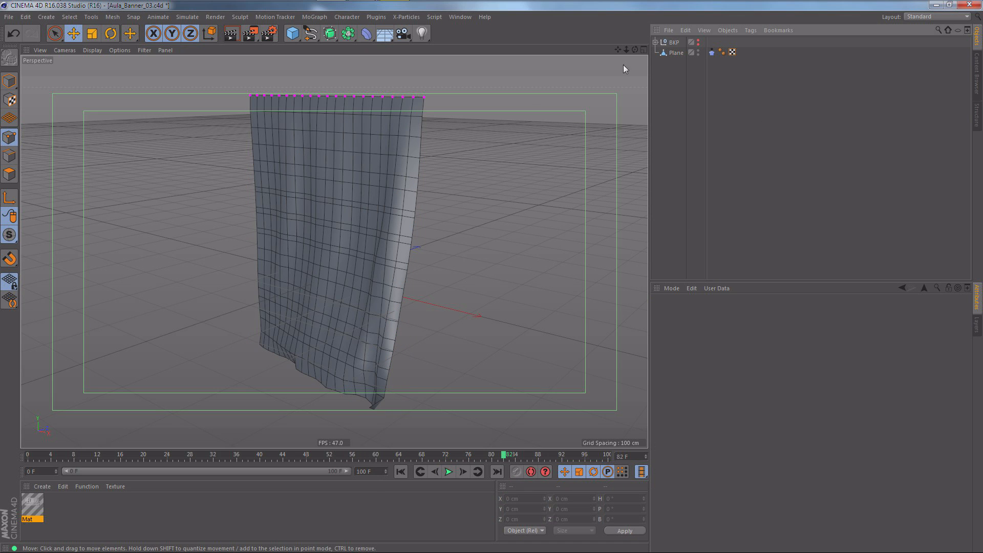
pyautogui.click(676, 53)
pyautogui.click(496, 203)
pyautogui.click(296, 45)
pyautogui.click(298, 35)
pyautogui.click(295, 34)
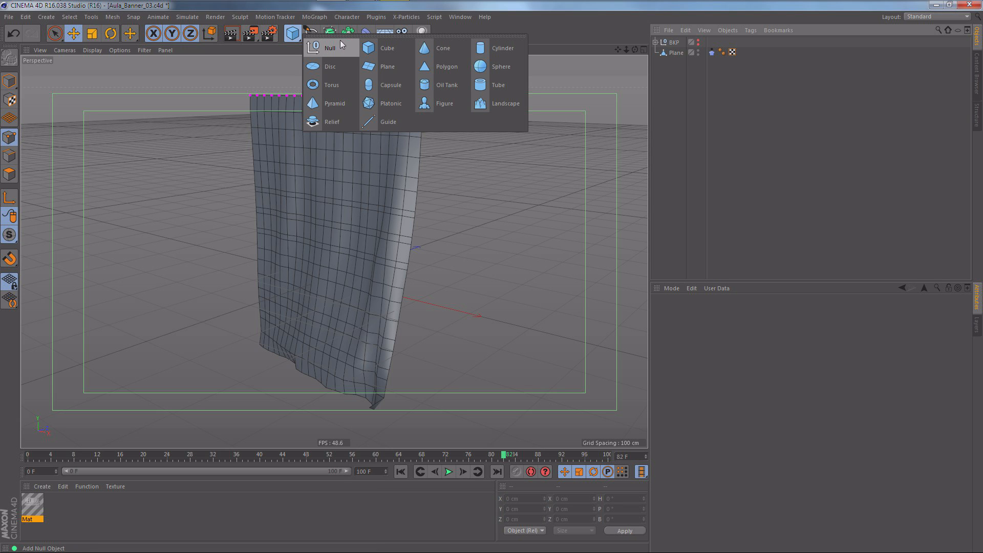
pyautogui.click(371, 48)
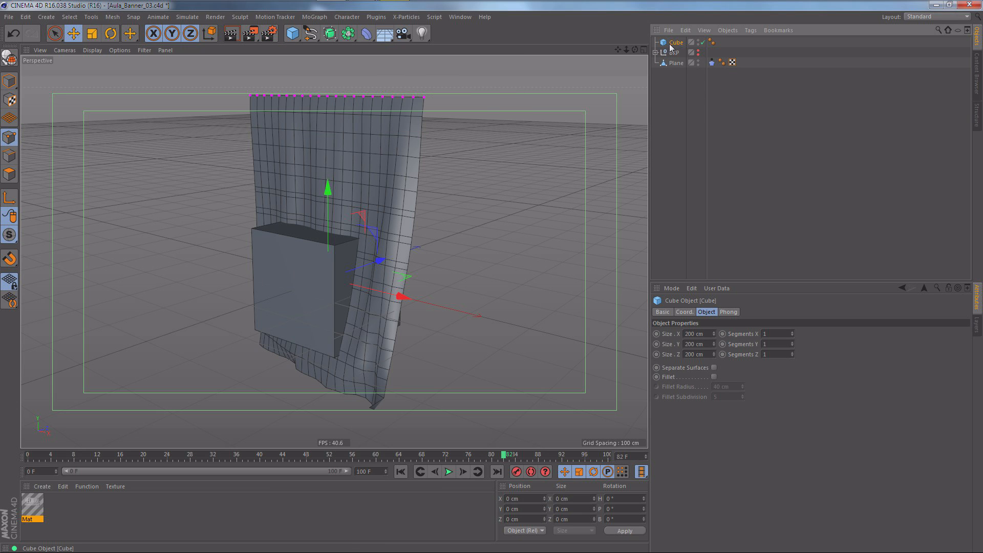
pyautogui.moveTo(714, 354); pyautogui.dragTo(713, 350)
pyautogui.write('5')
pyautogui.press('Return')
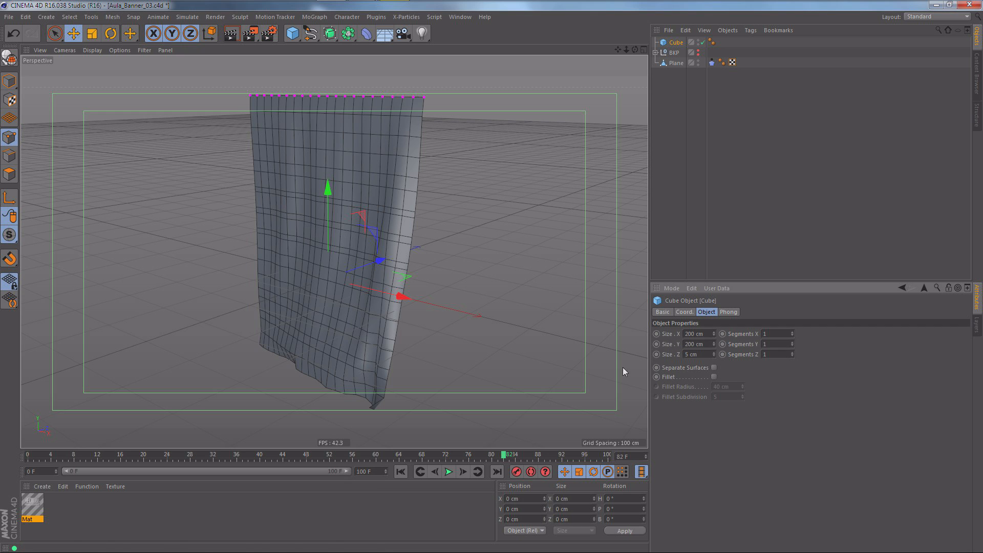
# Move the cube about 9.3 cm along Z so it sits just behind the cloth.
pyautogui.middleClick(431, 296)
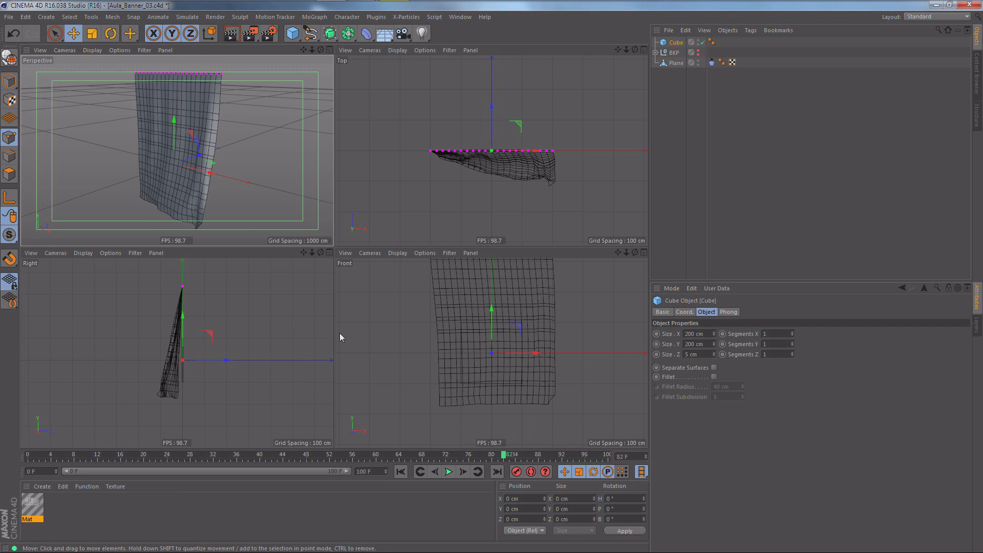
pyautogui.middleClick(190, 311)
pyautogui.moveTo(388, 265); pyautogui.dragTo(393, 260)
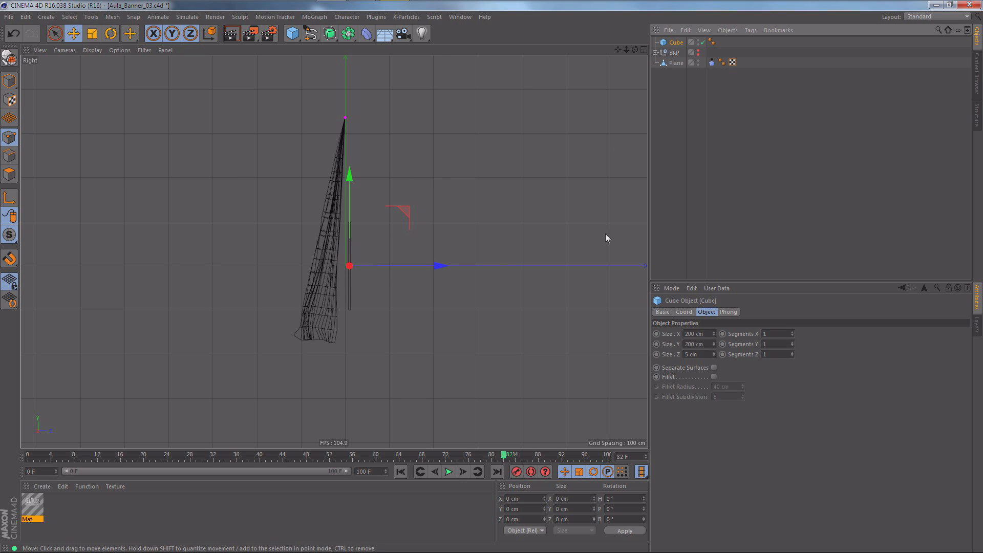
# Enlarge the cube into a wall about 715 cm wide and 791 cm high behind the cloth banner.
pyautogui.moveTo(714, 334); pyautogui.dragTo(721, 199)
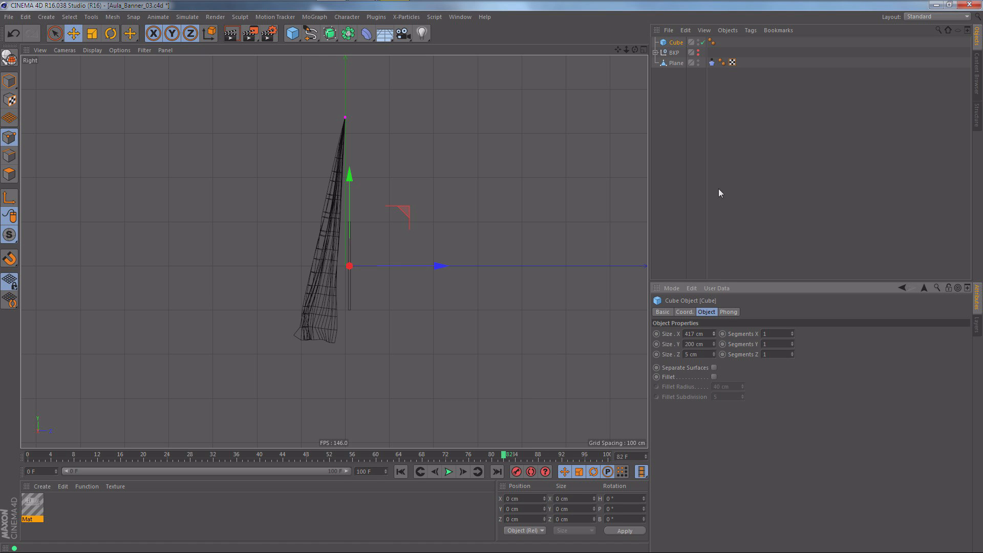
pyautogui.middleClick(452, 240)
pyautogui.middleClick(291, 198)
pyautogui.click(9, 81)
pyautogui.moveTo(334, 225); pyautogui.dragTo(361, 59)
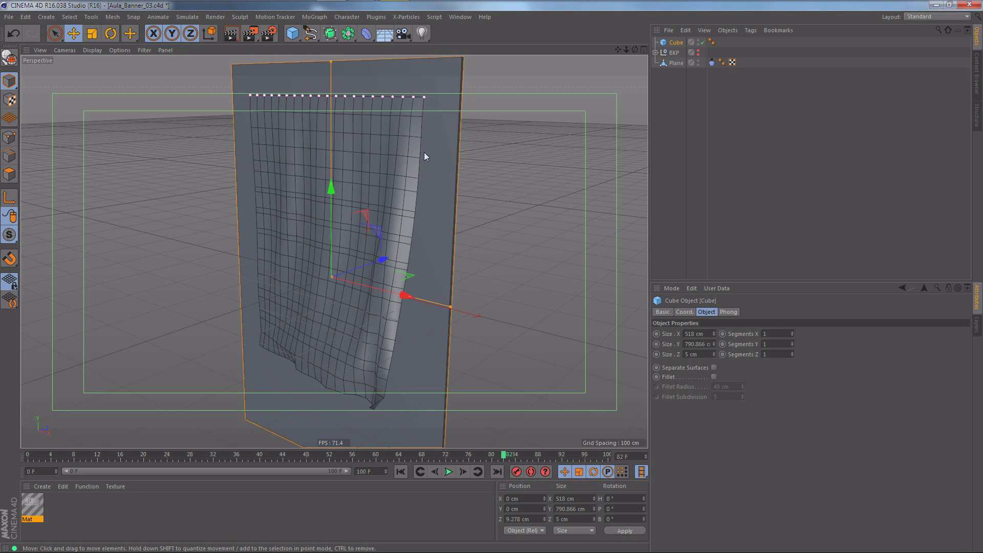
pyautogui.moveTo(458, 305); pyautogui.dragTo(508, 316)
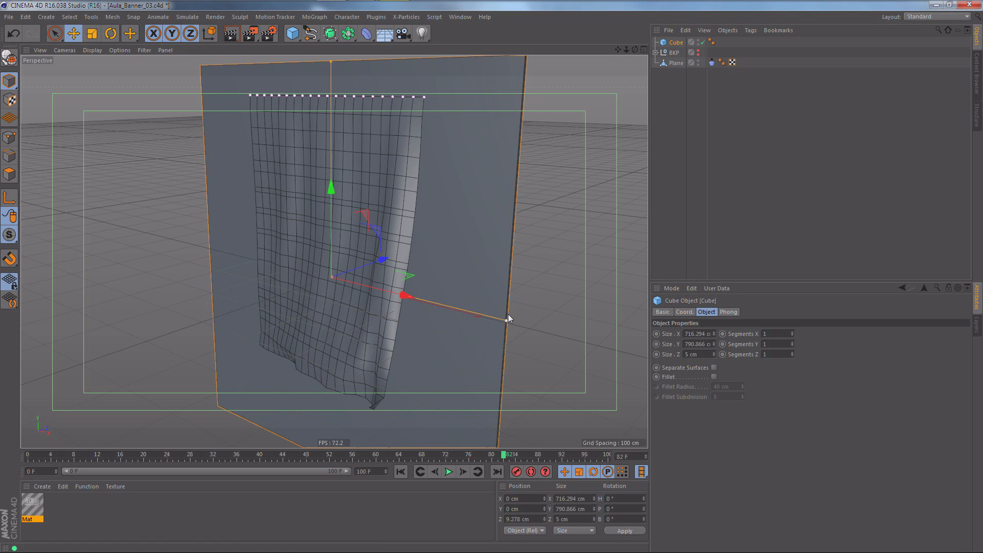
pyautogui.middleClick(566, 204)
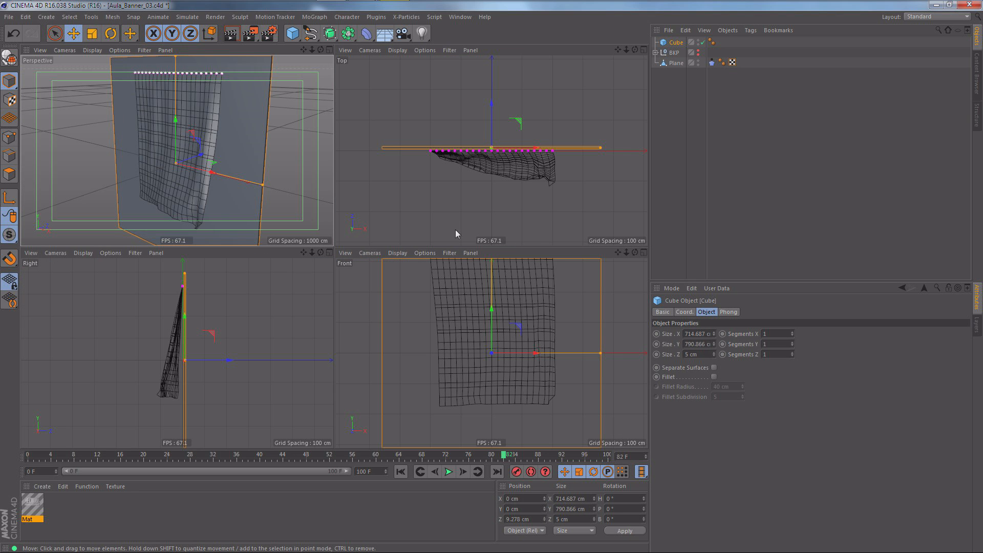
pyautogui.middleClick(294, 184)
pyautogui.keyDown('alt'); pyautogui.moveTo(435, 256); pyautogui.dragTo(363, 257); pyautogui.keyUp('alt')
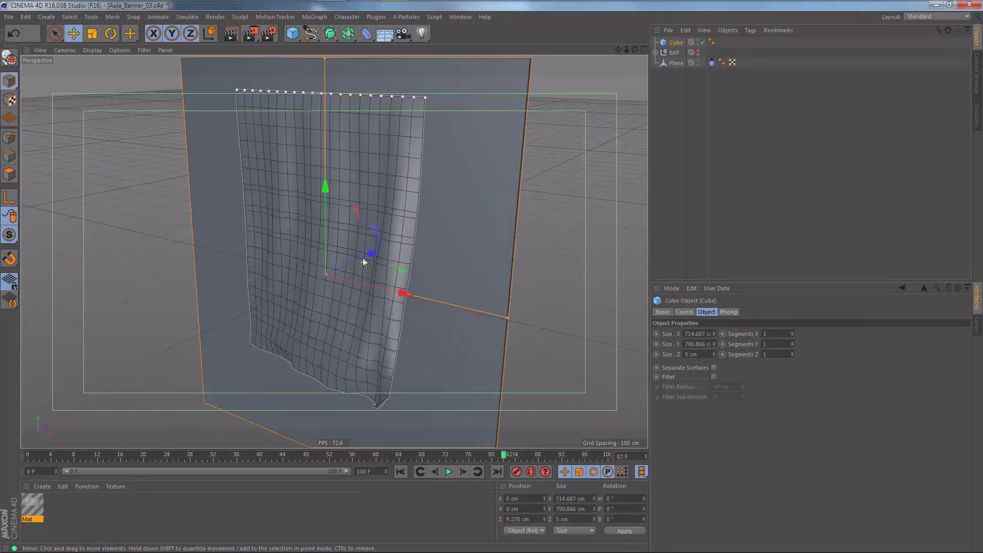
# Replay the simulation from frame 0 and examine from the side how the cloth moves relative to the wall.
pyautogui.click(688, 134)
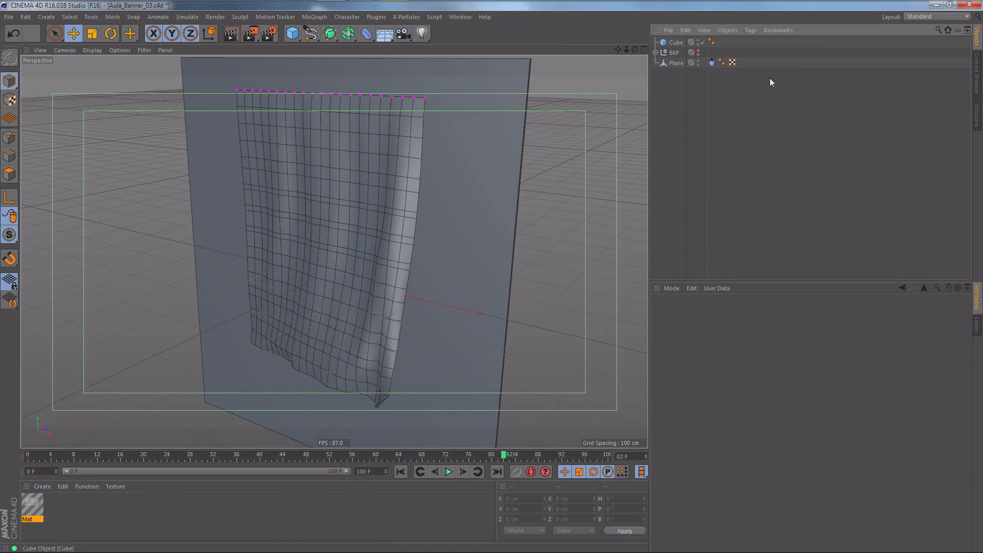
pyautogui.click(686, 47)
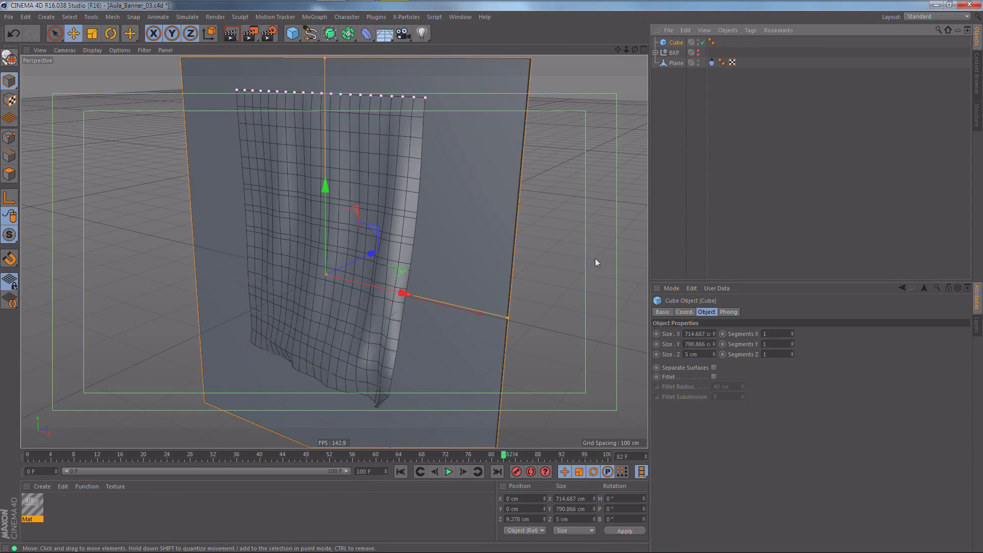
pyautogui.click(401, 471)
pyautogui.click(449, 471)
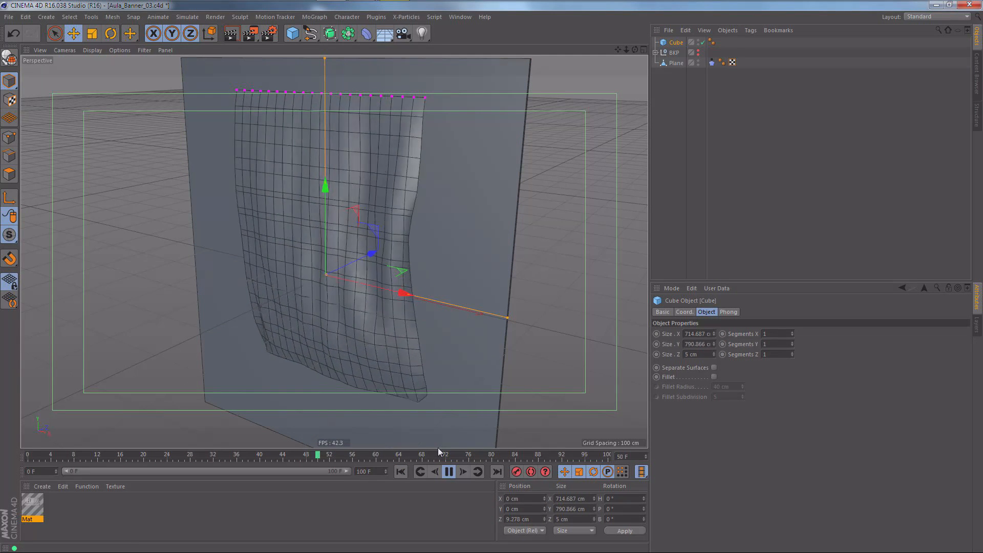
pyautogui.middleClick(424, 422)
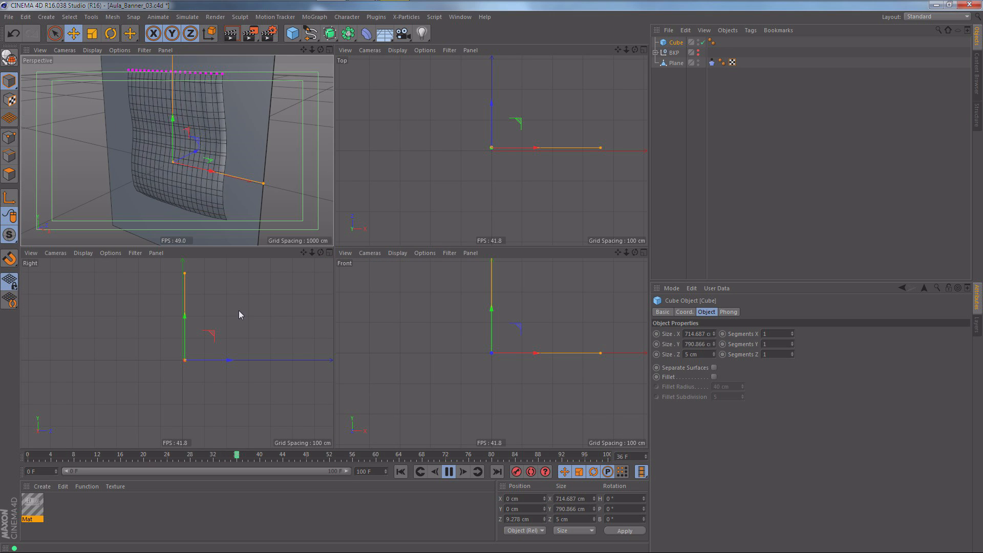
pyautogui.middleClick(236, 311)
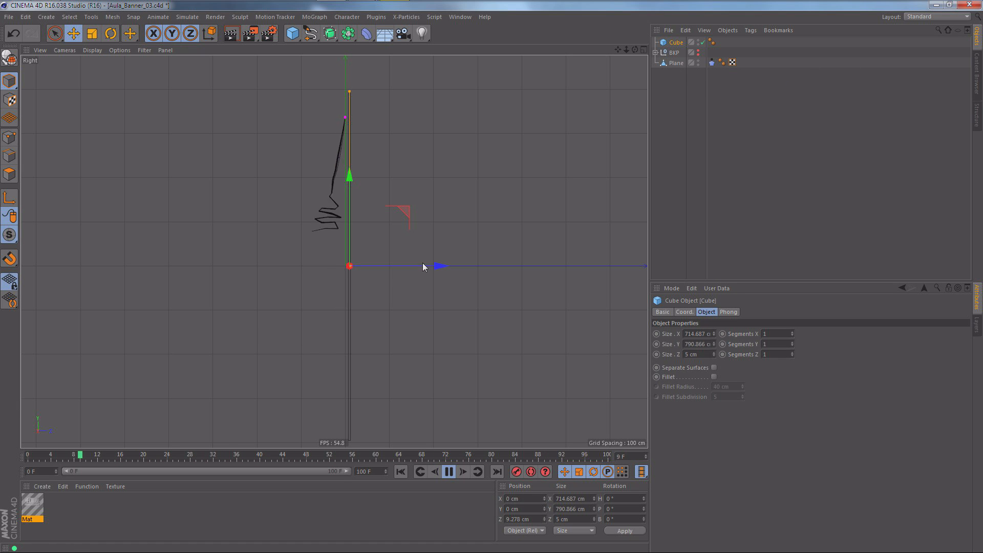
pyautogui.press('F8')
pyautogui.moveTo(435, 267); pyautogui.dragTo(430, 269)
pyautogui.click(696, 109)
# Set the cloth's Wind Direction Z to 0.2 cm and Wind Direction Y to 0.1 cm, and replay the simulation in side and perspective views.
pyautogui.click(712, 62)
pyautogui.click(735, 311)
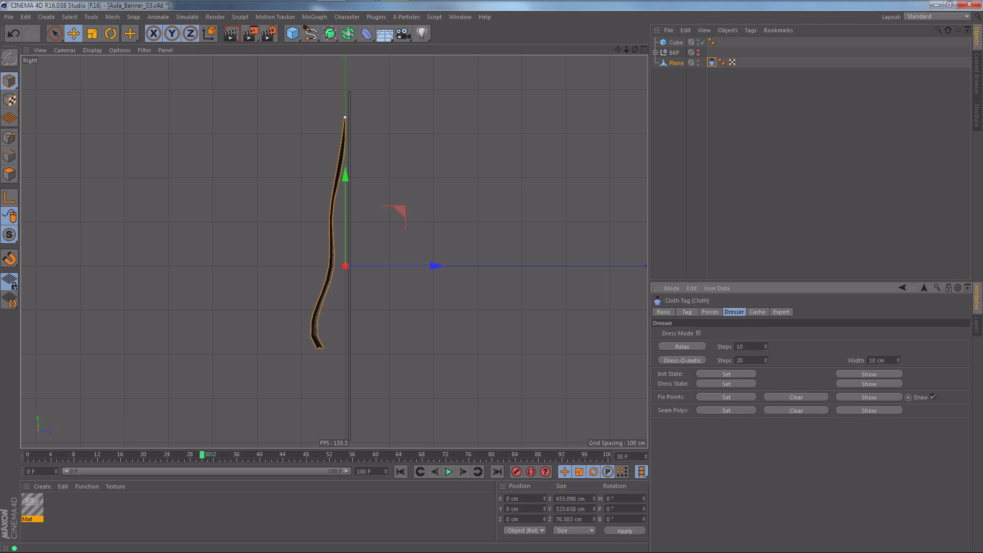
pyautogui.click(711, 312)
pyautogui.moveTo(758, 383); pyautogui.dragTo(683, 380)
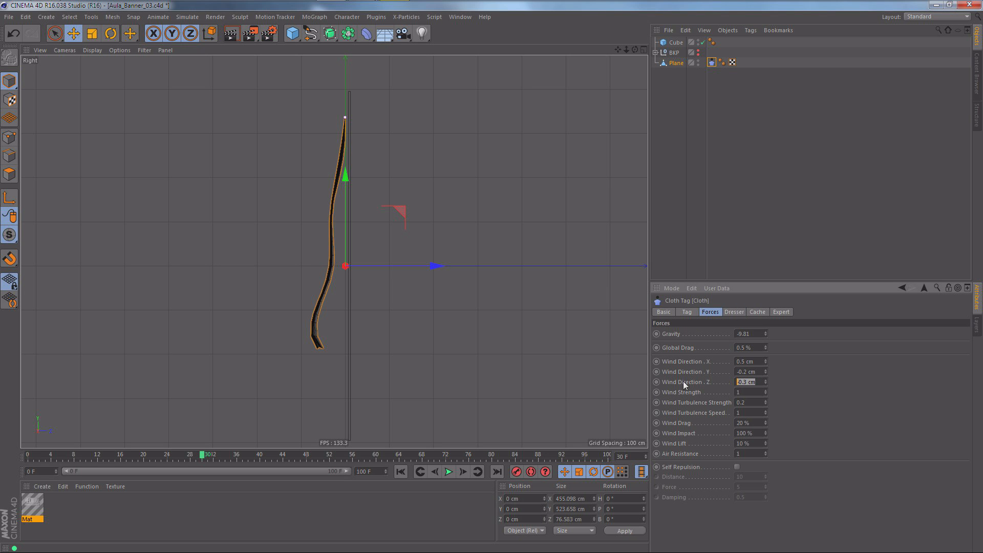
pyautogui.write('0.2')
pyautogui.press('Return')
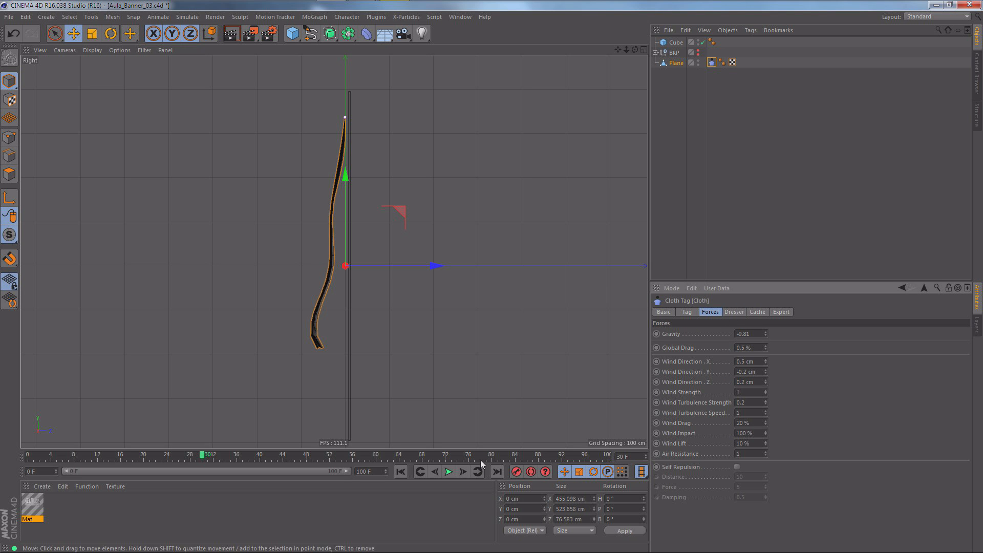
pyautogui.click(403, 469)
pyautogui.click(448, 470)
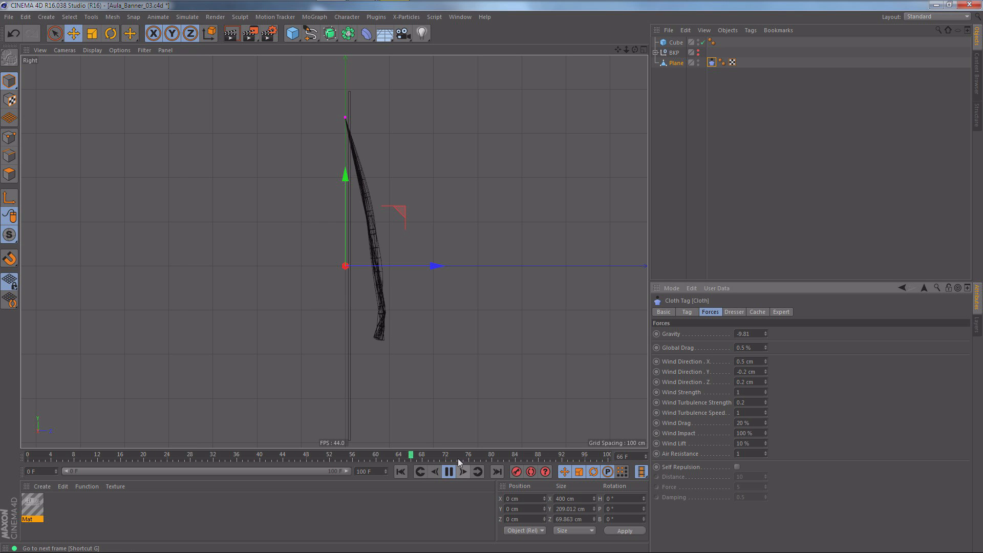
pyautogui.middleClick(356, 310)
pyautogui.middleClick(248, 213)
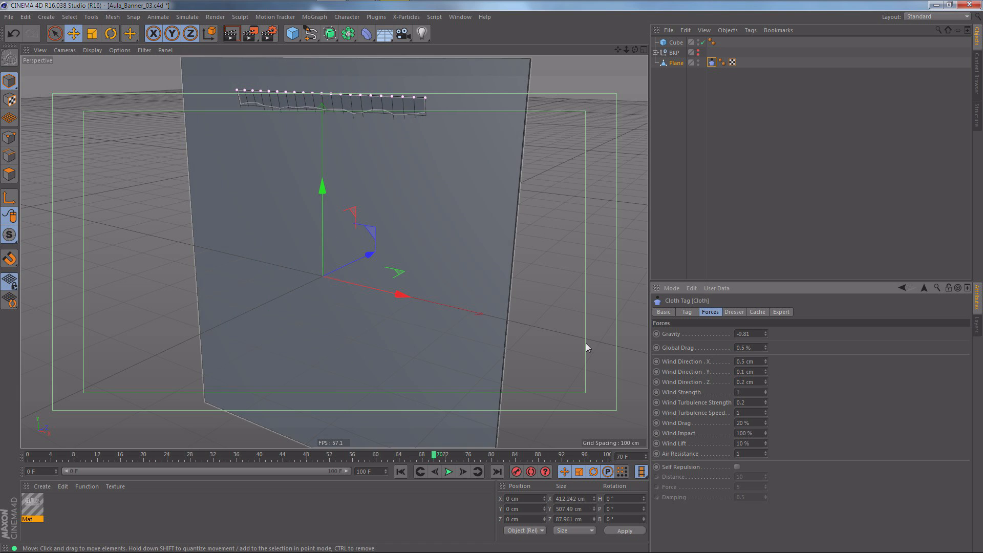
# Add a Cloth Collider tag to the wall cube and play the simulation from frame 0.
pyautogui.click(407, 471)
pyautogui.click(666, 45)
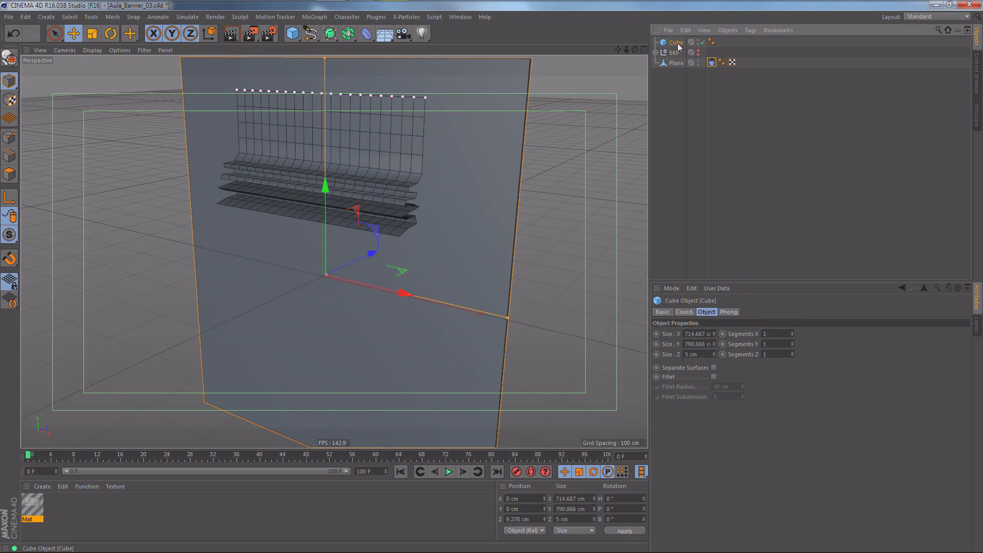
pyautogui.rightClick(678, 47)
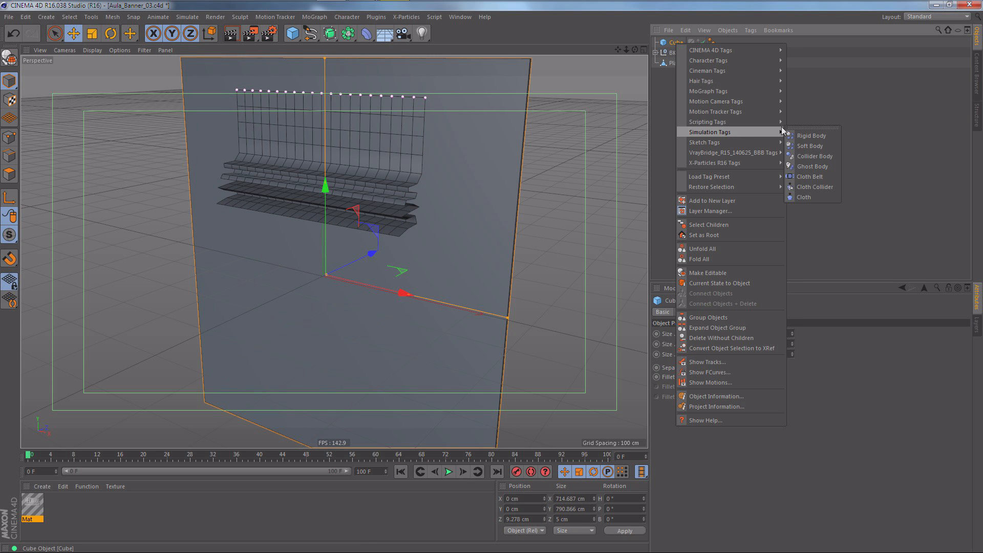
pyautogui.click(812, 187)
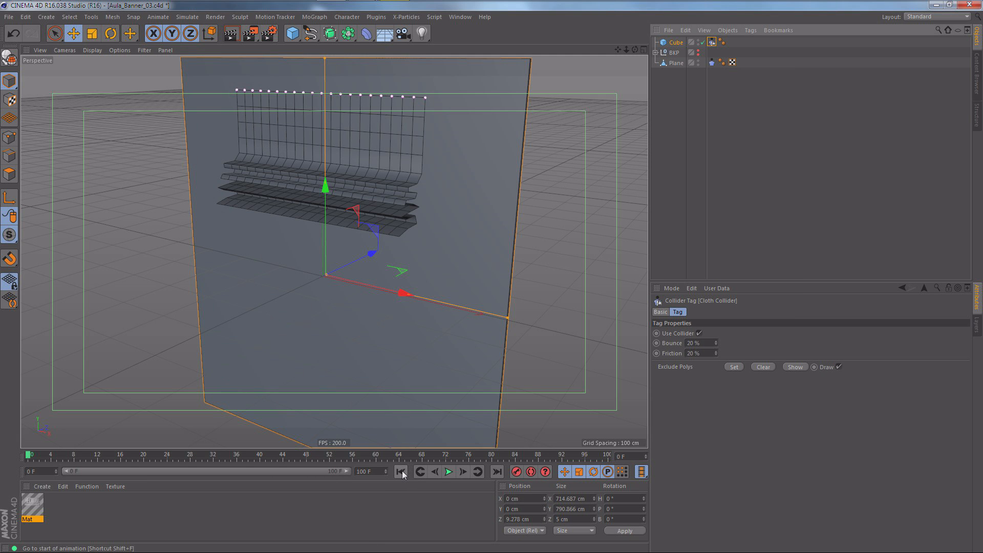
pyautogui.press('F8')
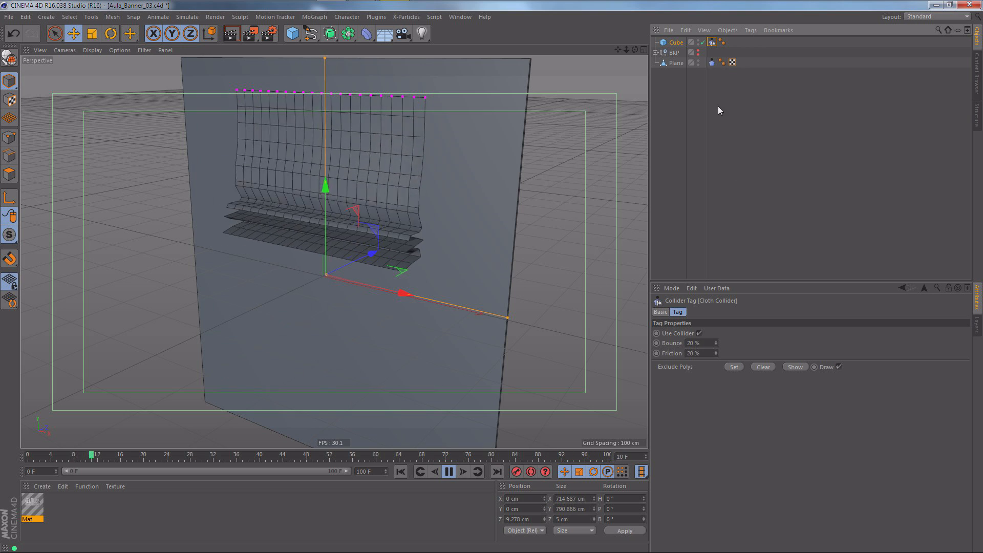
# Set the cloth's Wind Direction Z to 0 cm while the simulation plays.
pyautogui.click(712, 62)
pyautogui.click(710, 312)
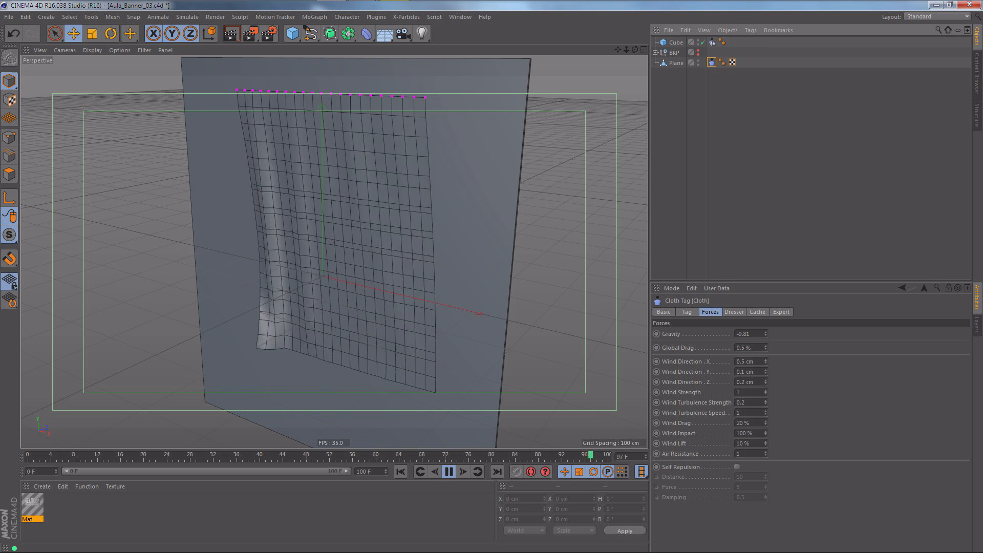
pyautogui.moveTo(754, 382); pyautogui.dragTo(718, 388)
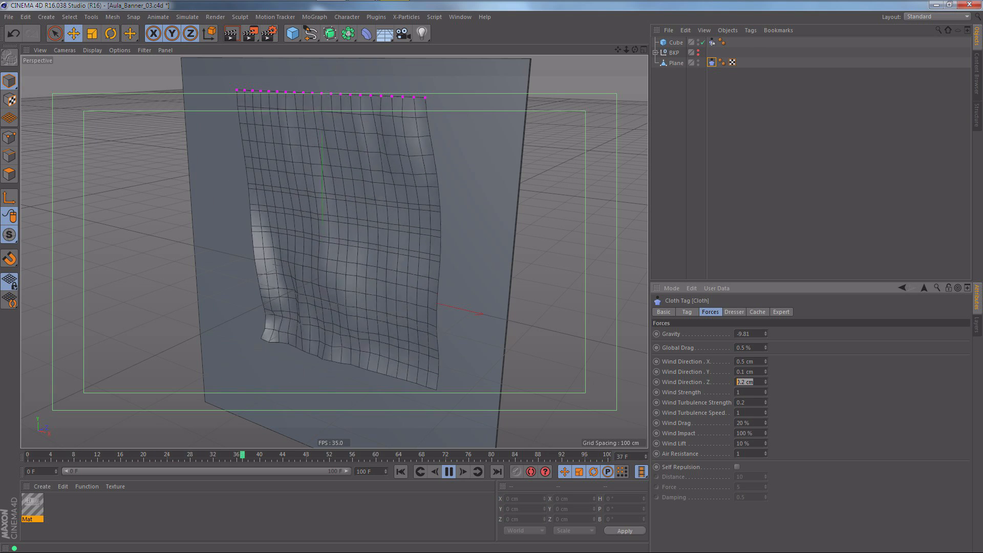
pyautogui.write('0')
pyautogui.press('Return')
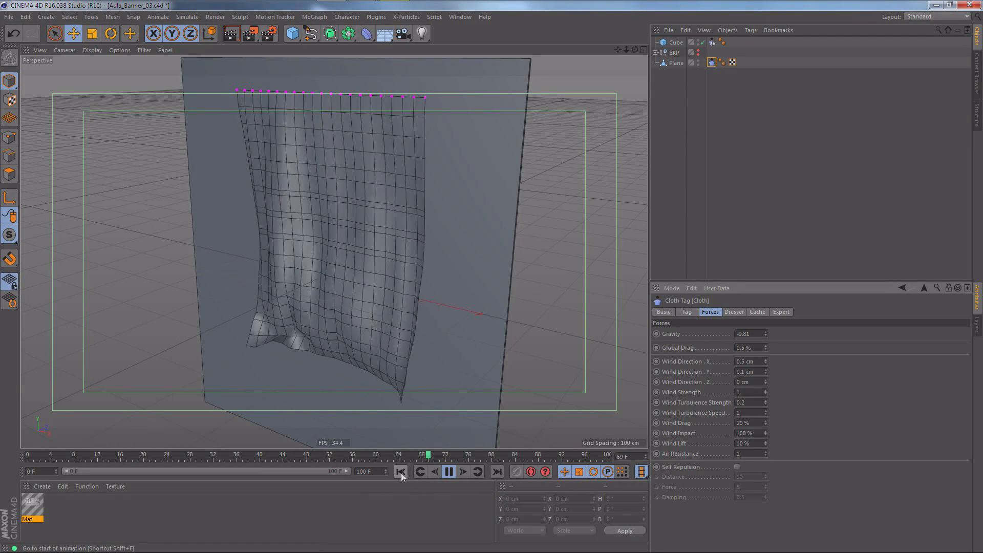
# Set the wall's Cloth Collider Friction to 50% and Bounce to 0%.
pyautogui.click(686, 312)
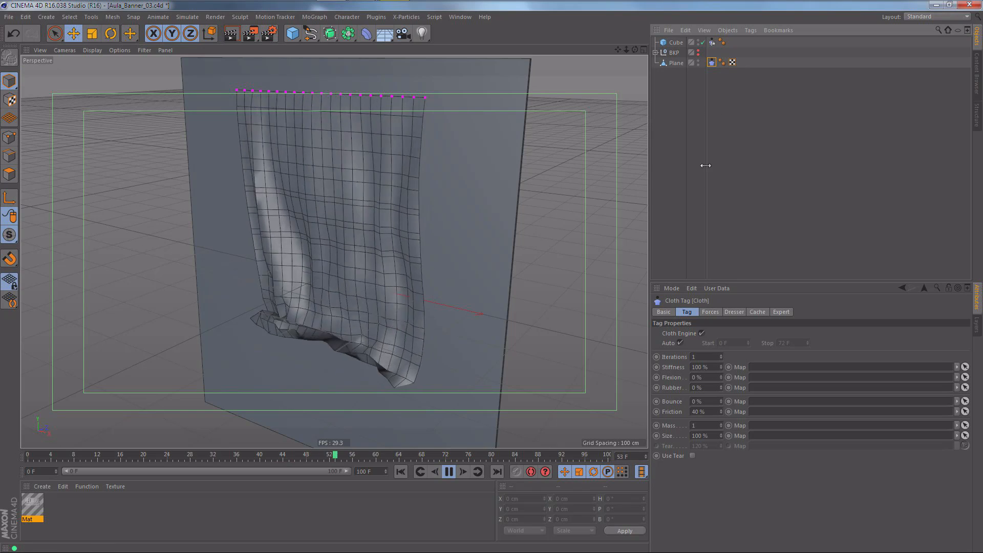
pyautogui.click(712, 42)
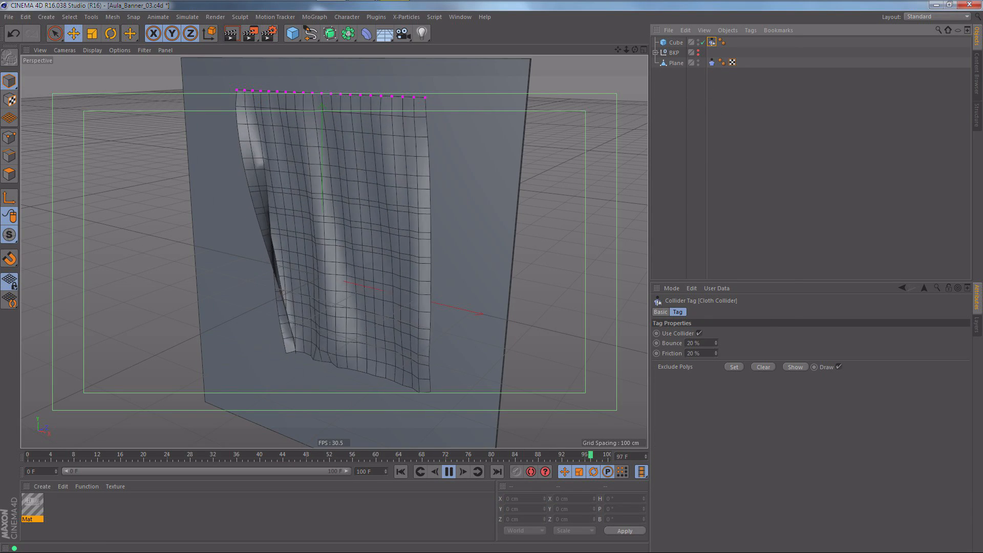
pyautogui.click(699, 352)
pyautogui.write('5')
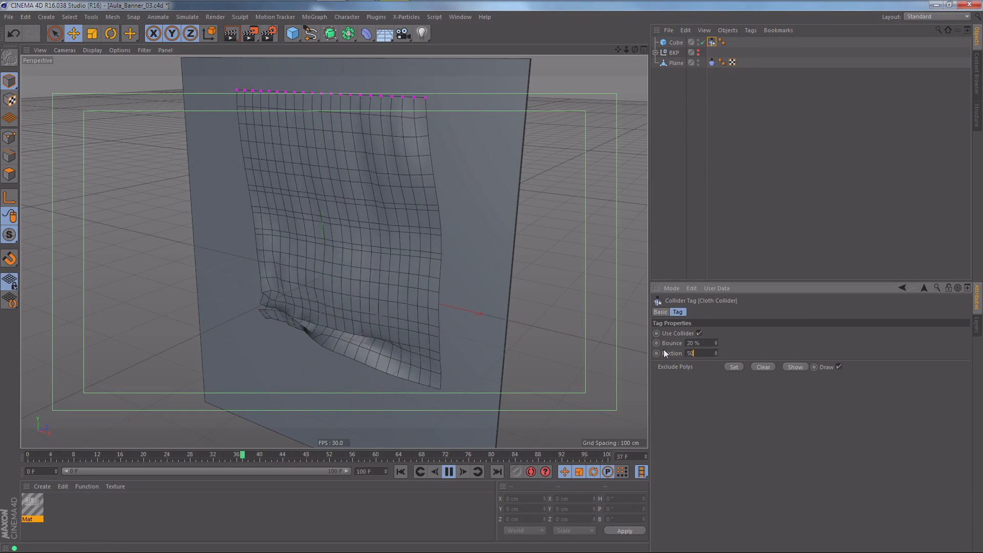
pyautogui.click(711, 62)
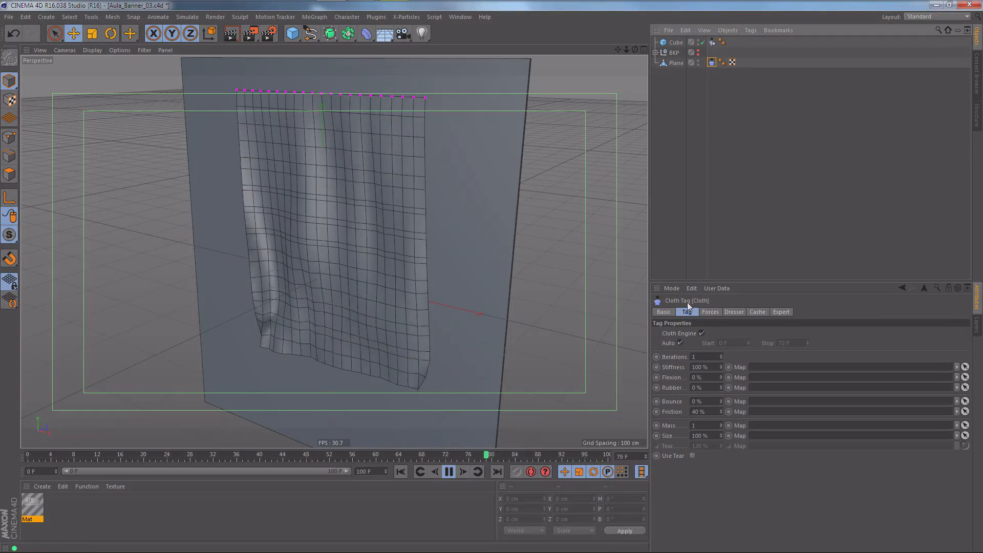
pyautogui.click(711, 42)
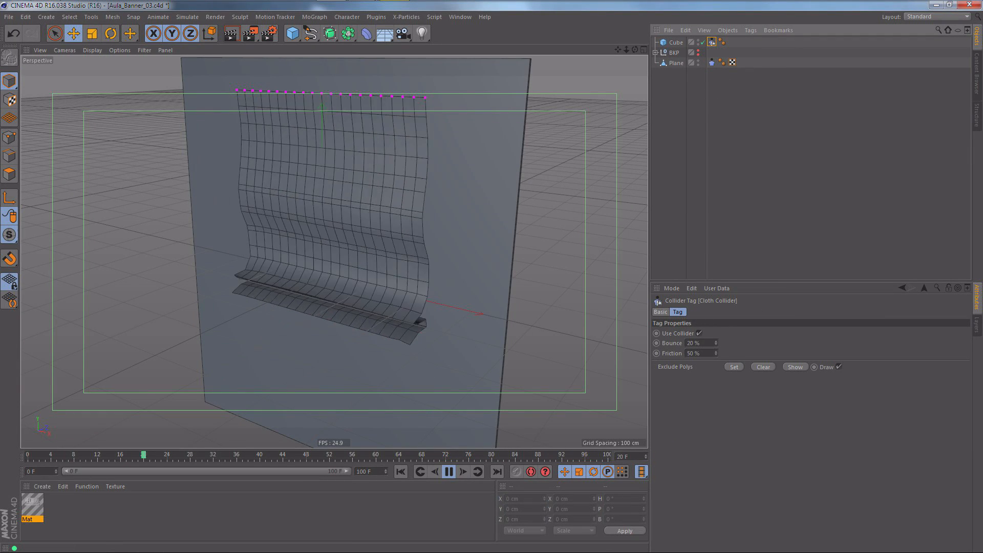
pyautogui.doubleClick(693, 343)
pyautogui.write('0')
pyautogui.press('Return')
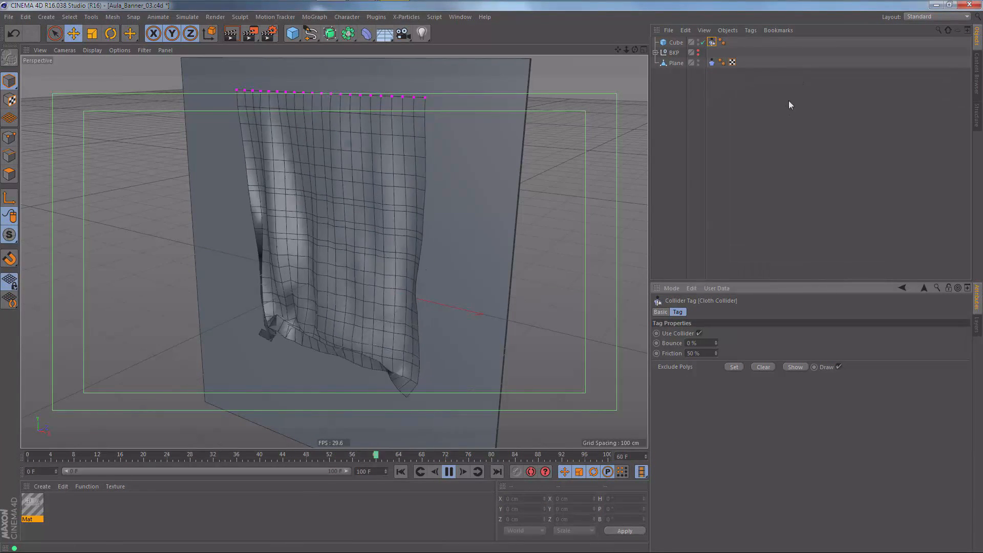
# Reposition the wall cube along Z at about 10.2 cm, just behind the cloth, and check it in perspective.
pyautogui.click(712, 62)
pyautogui.click(676, 42)
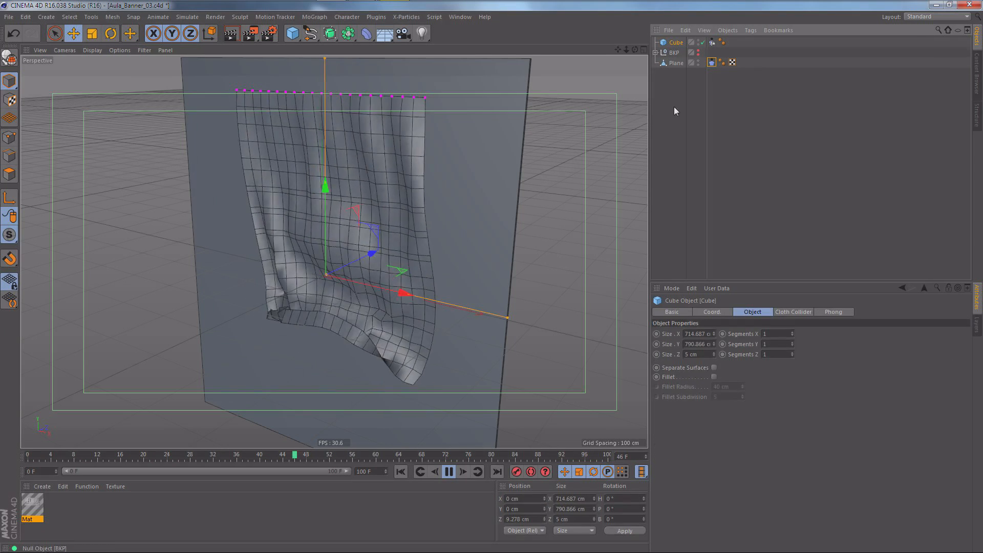
pyautogui.moveTo(362, 256); pyautogui.dragTo(379, 257)
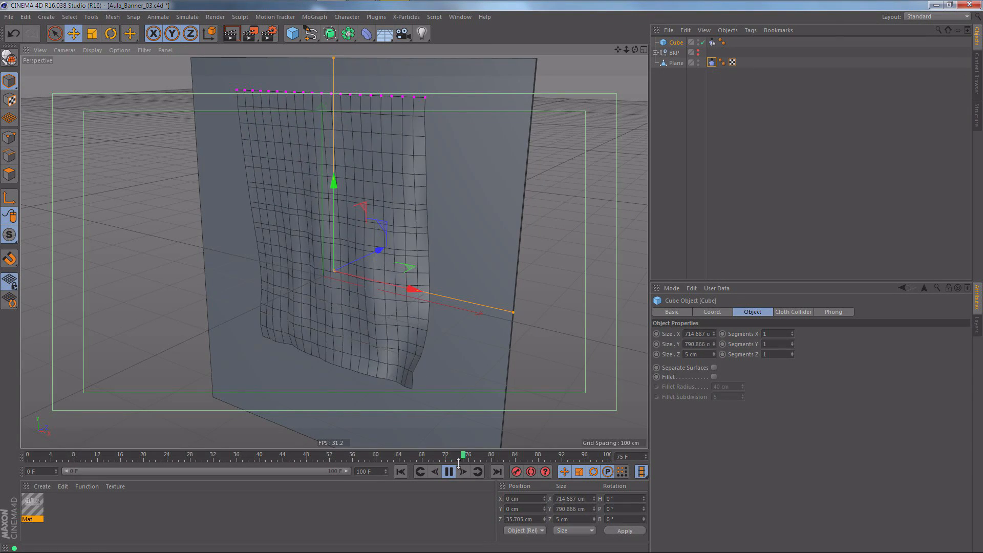
pyautogui.middleClick(465, 323)
pyautogui.middleClick(253, 343)
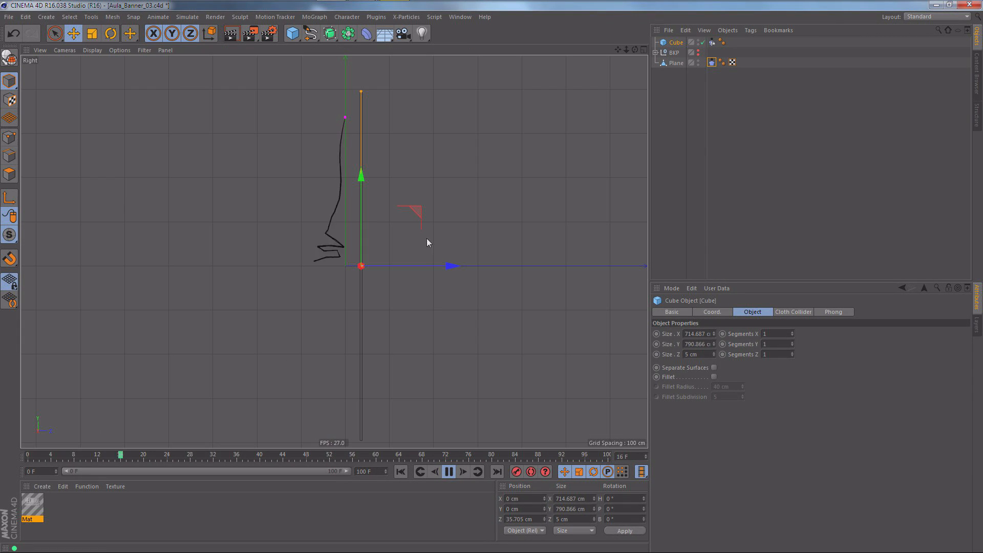
pyautogui.moveTo(447, 265); pyautogui.dragTo(438, 267)
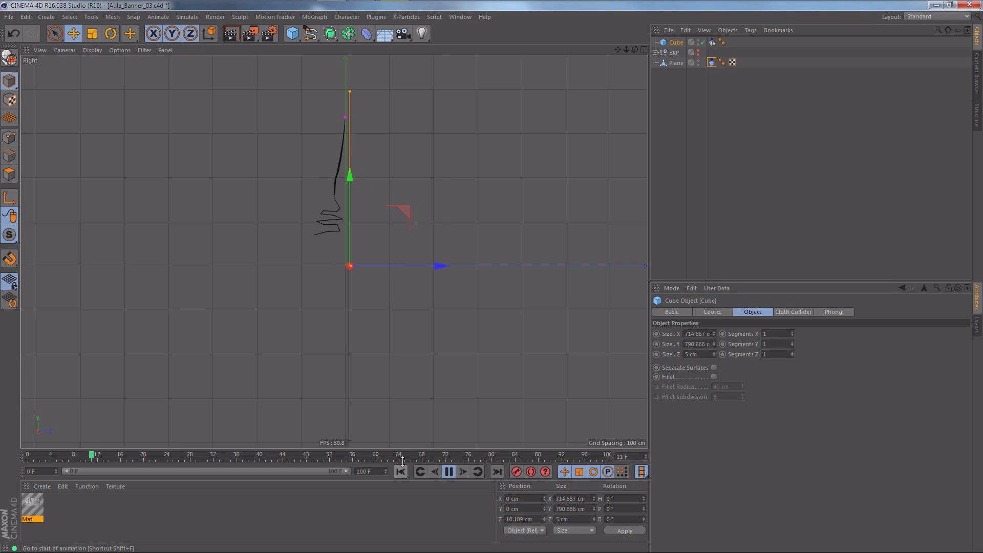
pyautogui.middleClick(363, 376)
pyautogui.middleClick(253, 189)
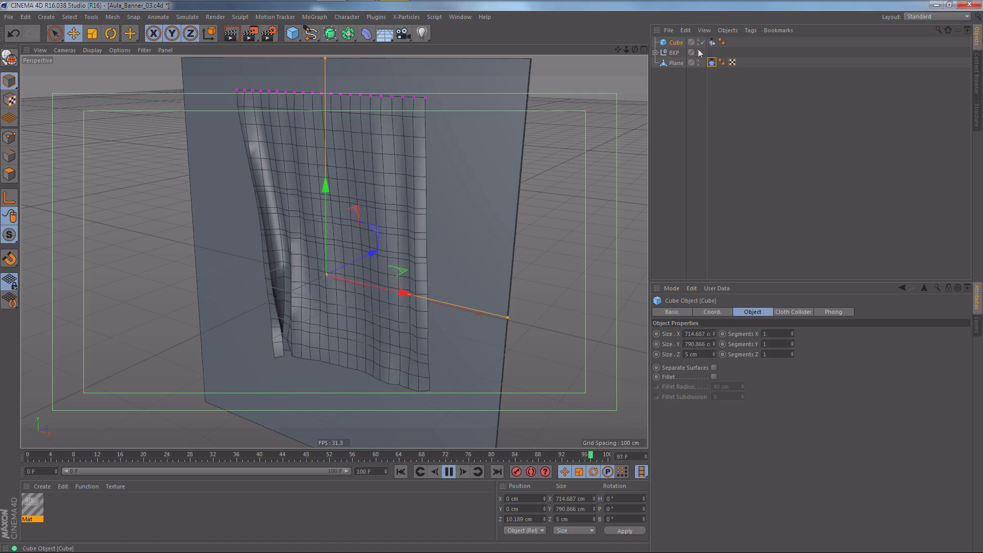
# Set the Global Drag in the plane's Cloth tag forces to 1% while the simulation plays.
pyautogui.click(711, 62)
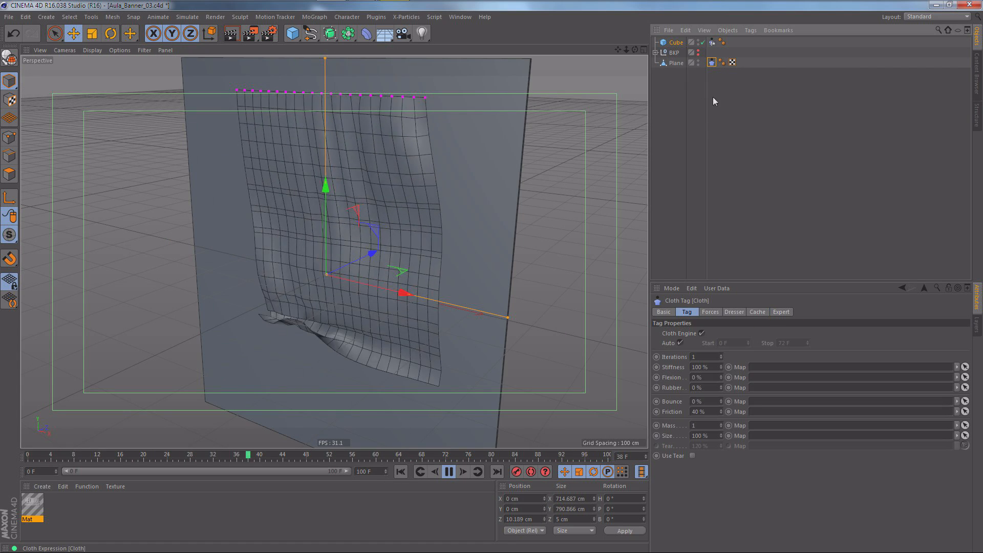
pyautogui.click(711, 312)
pyautogui.doubleClick(743, 347)
pyautogui.write('1')
pyautogui.press('Return')
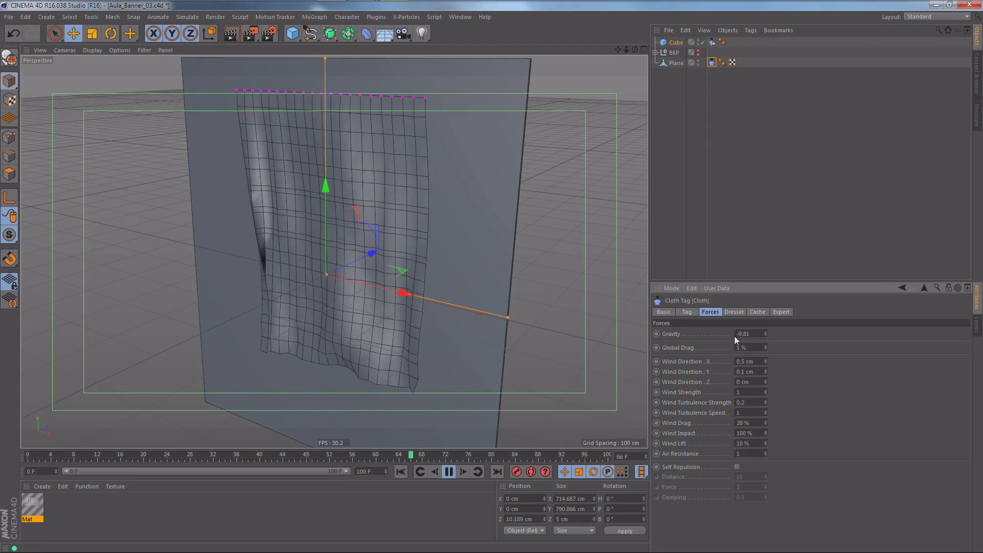
# Set the Friction in the plane's Cloth tag properties to 50%.
pyautogui.click(687, 312)
pyautogui.doubleClick(700, 412)
pyautogui.write('50')
pyautogui.press('Return')
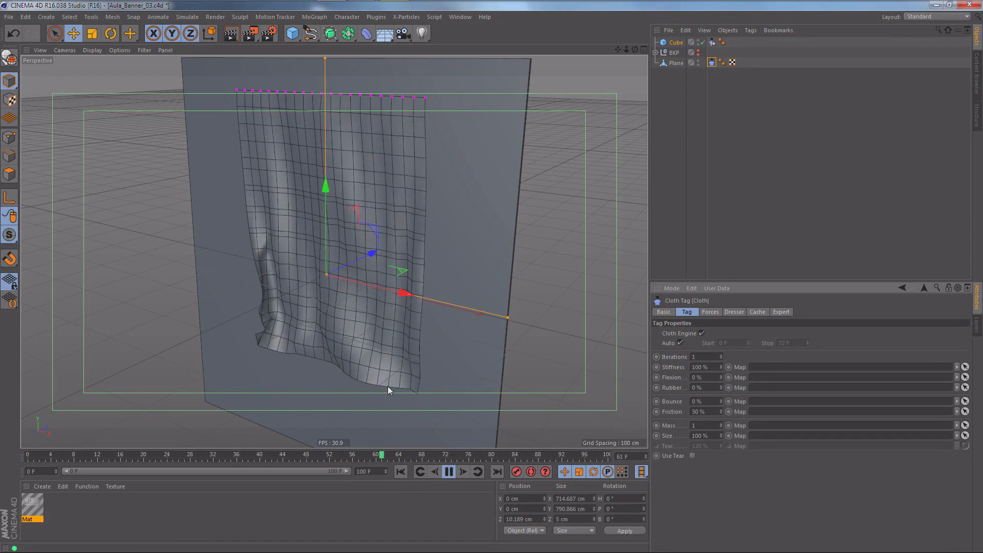
# Stop playback and divide the wall cube into 3 segments along X, Y and Z.
pyautogui.press('F8')
pyautogui.click(675, 42)
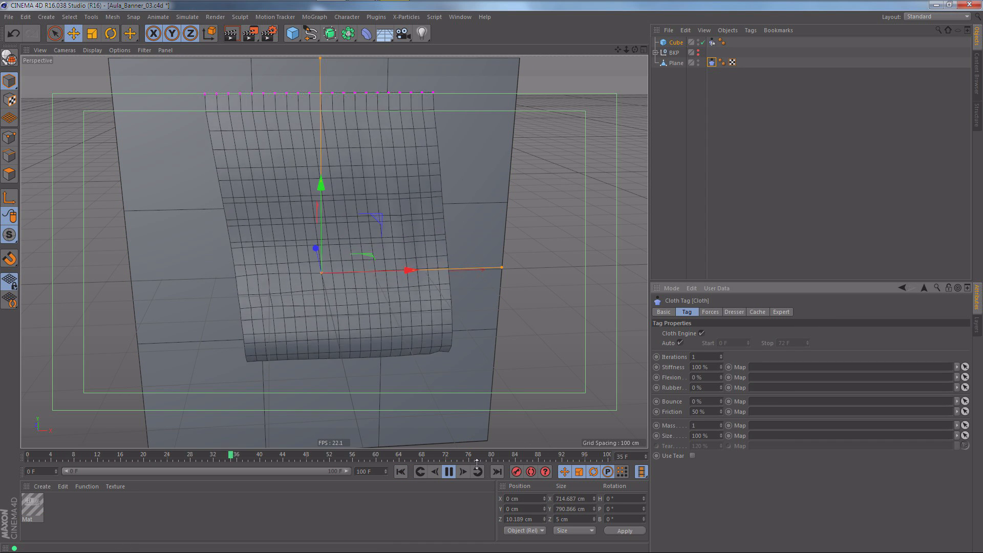
# Set the cloth's Wind Direction X to 1 cm and Y to 0 cm, and replay the simulation from frame 0.
pyautogui.click(710, 312)
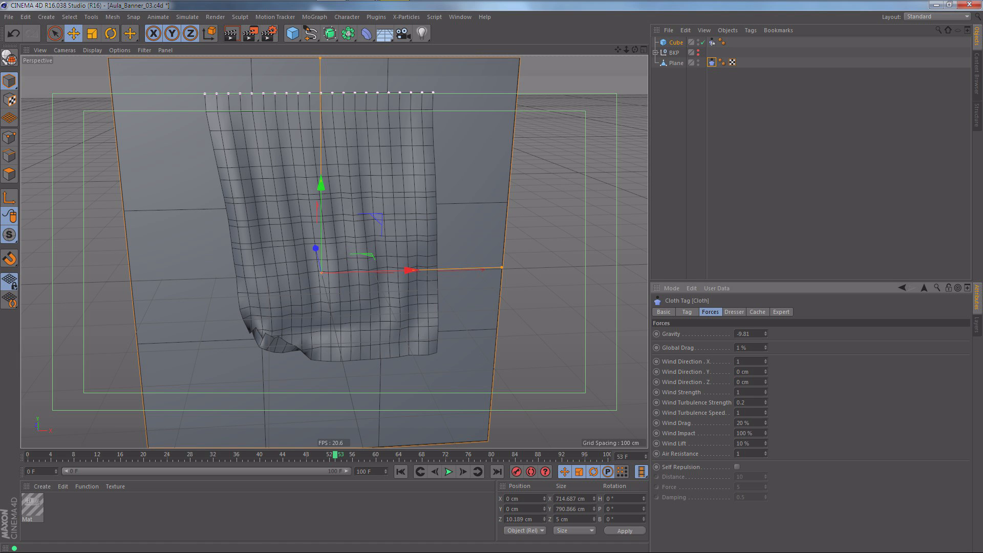
pyautogui.click(400, 471)
pyautogui.click(449, 471)
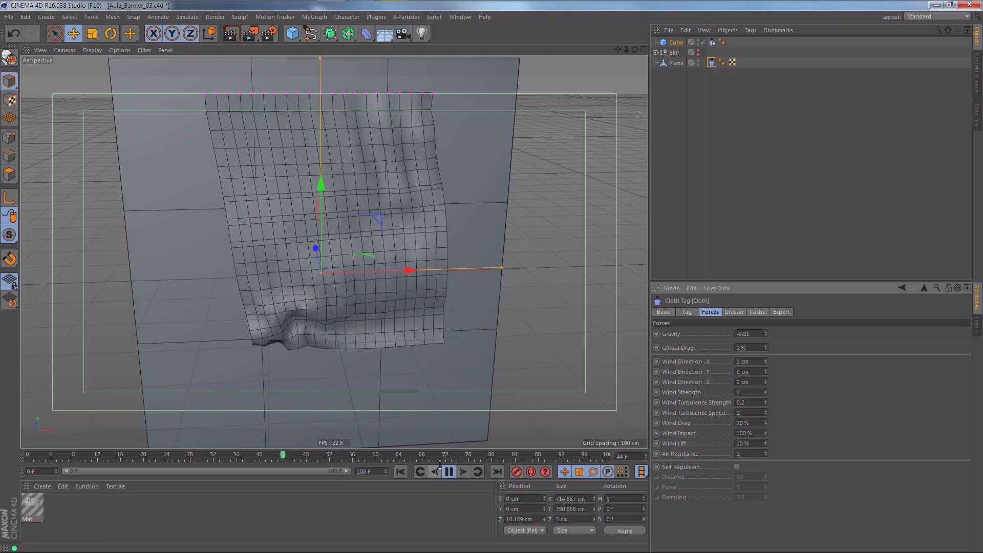
pyautogui.click(448, 471)
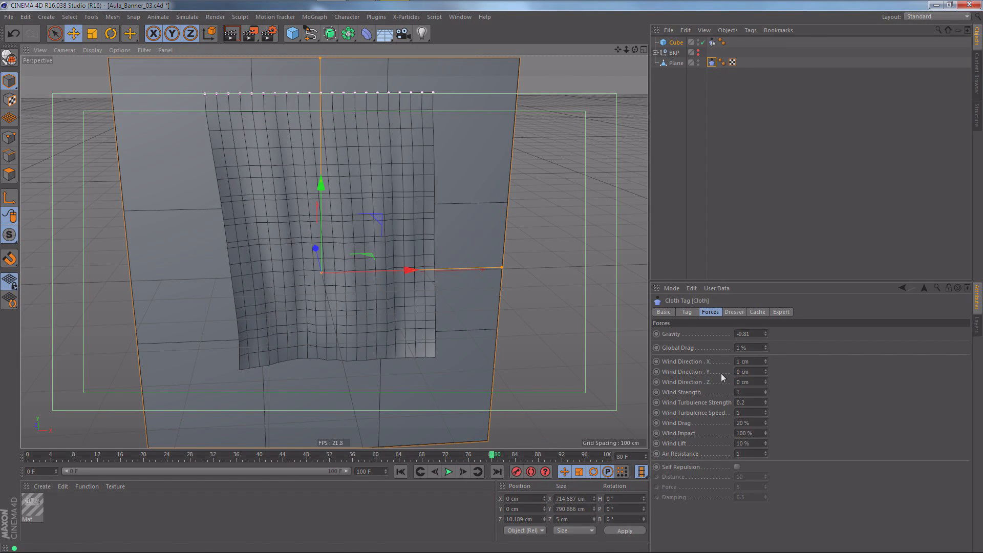
# Set the cloth's Wind Strength to 0.5 and Wind Direction X to 0.5 cm, and replay the simulation from the start.
pyautogui.click(749, 392)
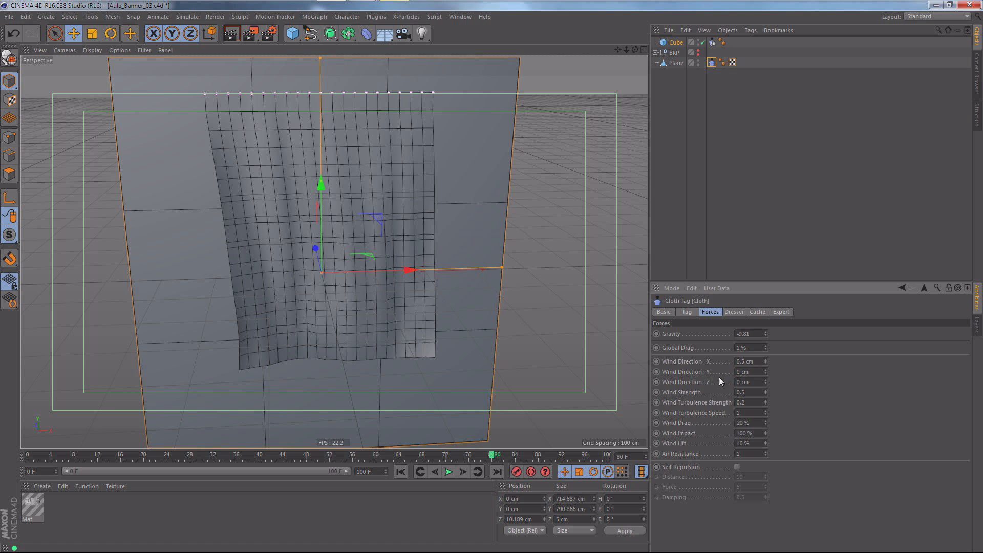
pyautogui.click(403, 472)
pyautogui.press('F8')
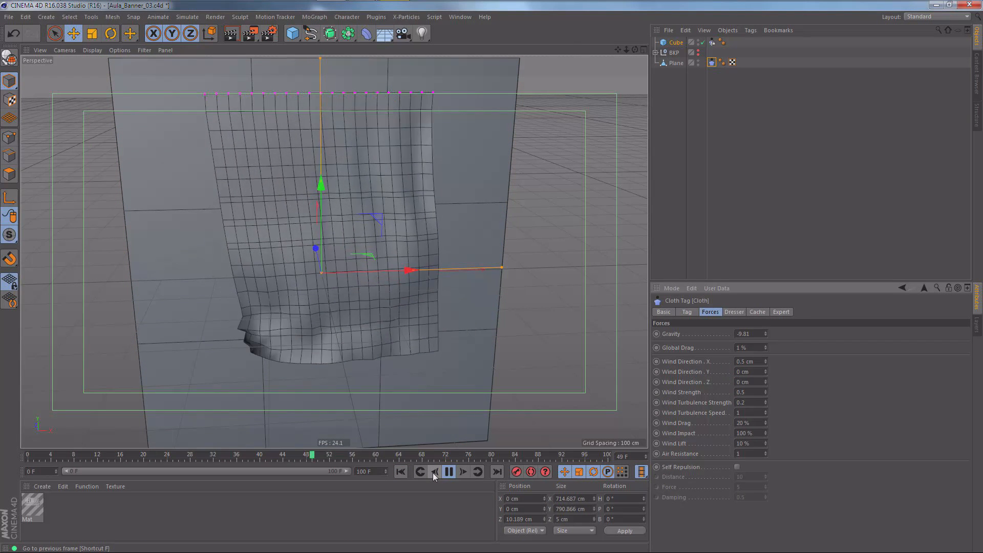
pyautogui.click(448, 472)
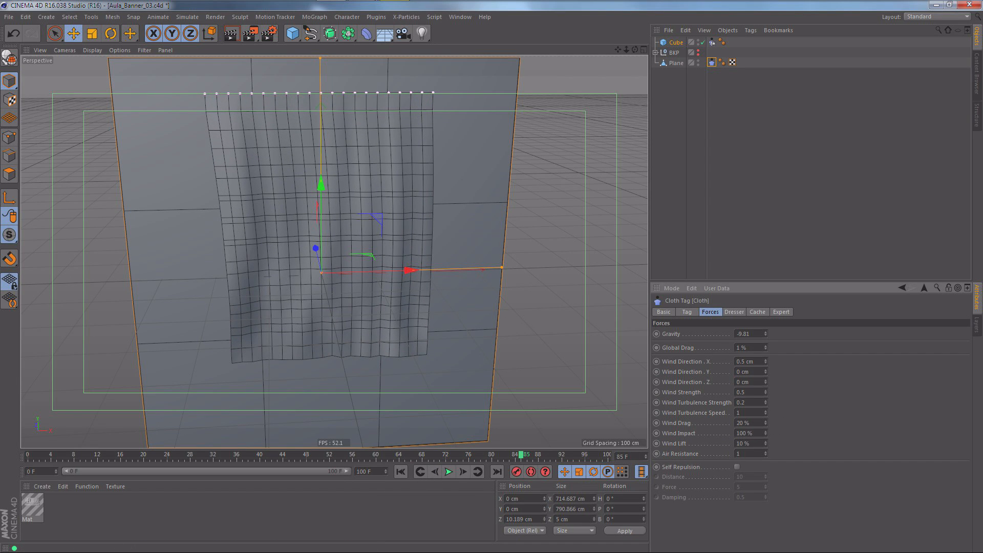
# Set the wall's Cloth Collider Friction to 20% and replay the simulation from frame 0.
pyautogui.click(722, 100)
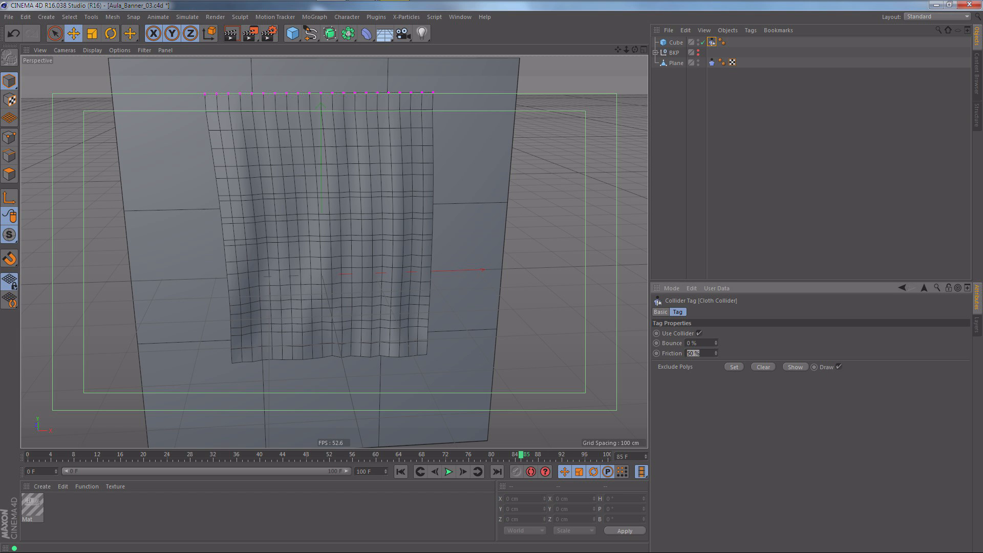
pyautogui.click(406, 473)
pyautogui.press('F8')
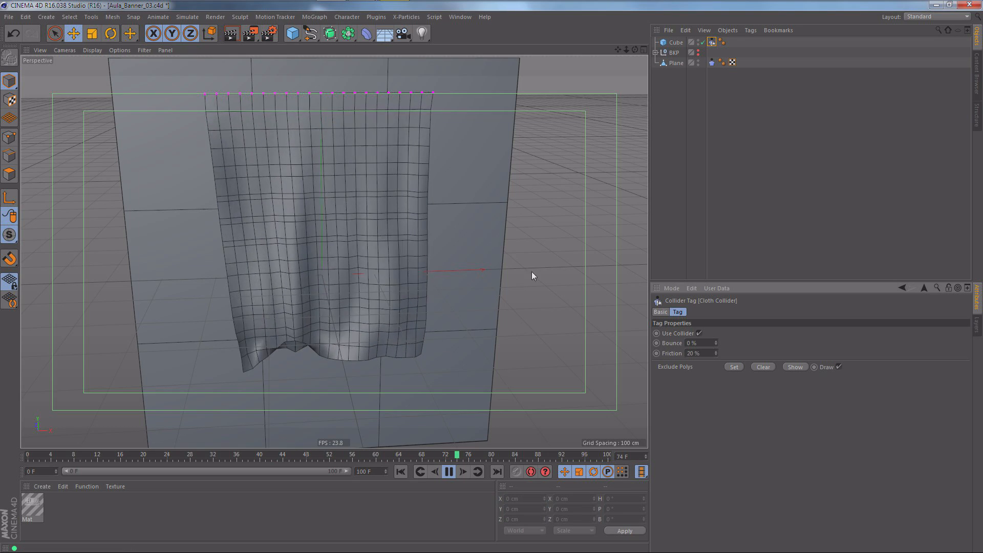
pyautogui.press('F8')
# Move the wall cube farther behind the cloth, to about 17.1 cm along Z, and replay the simulation in perspective.
pyautogui.keyDown('alt'); pyautogui.moveTo(373, 277); pyautogui.dragTo(285, 300); pyautogui.keyUp('alt')
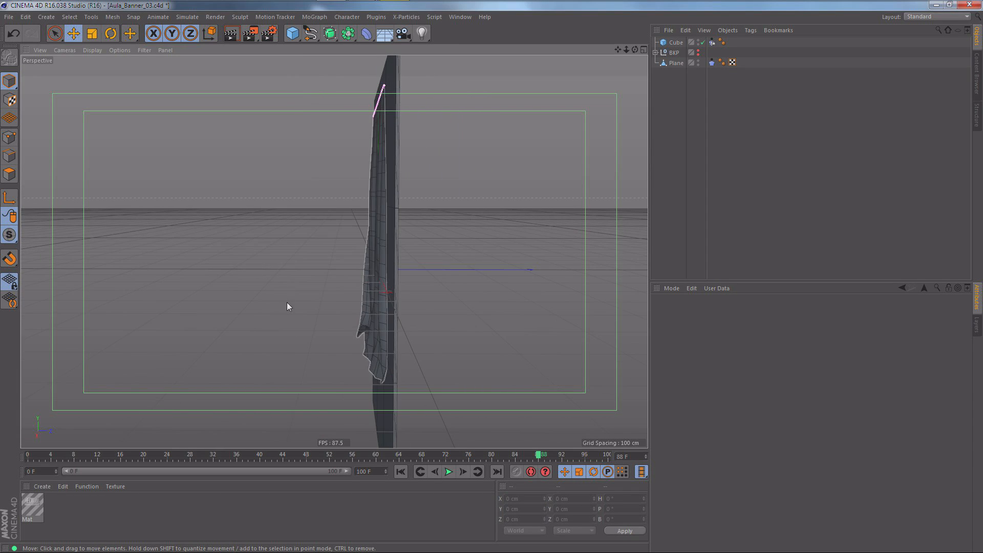
pyautogui.middleClick(285, 301)
pyautogui.middleClick(219, 373)
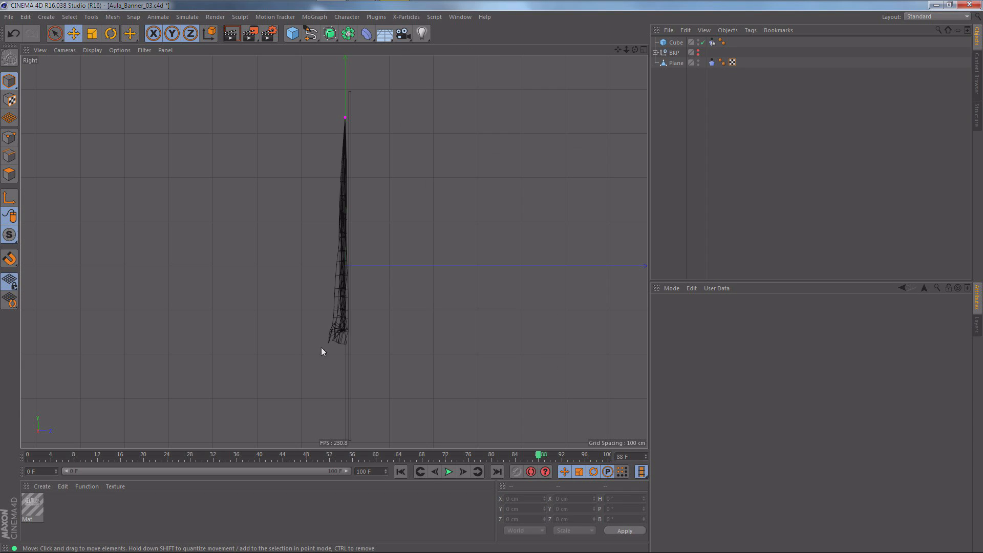
pyautogui.click(674, 43)
pyautogui.moveTo(409, 264); pyautogui.dragTo(401, 284)
pyautogui.middleClick(414, 267)
pyautogui.middleClick(270, 228)
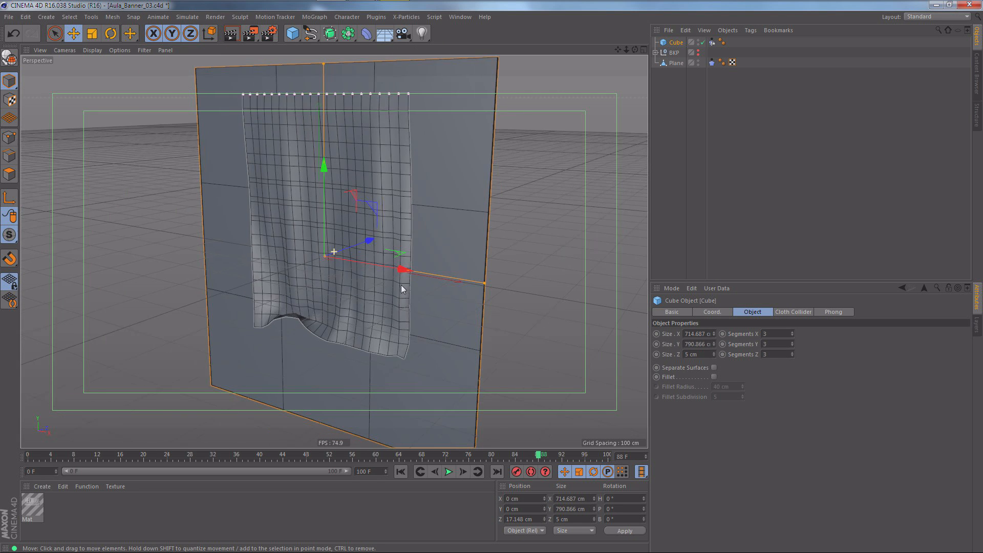
pyautogui.click(402, 470)
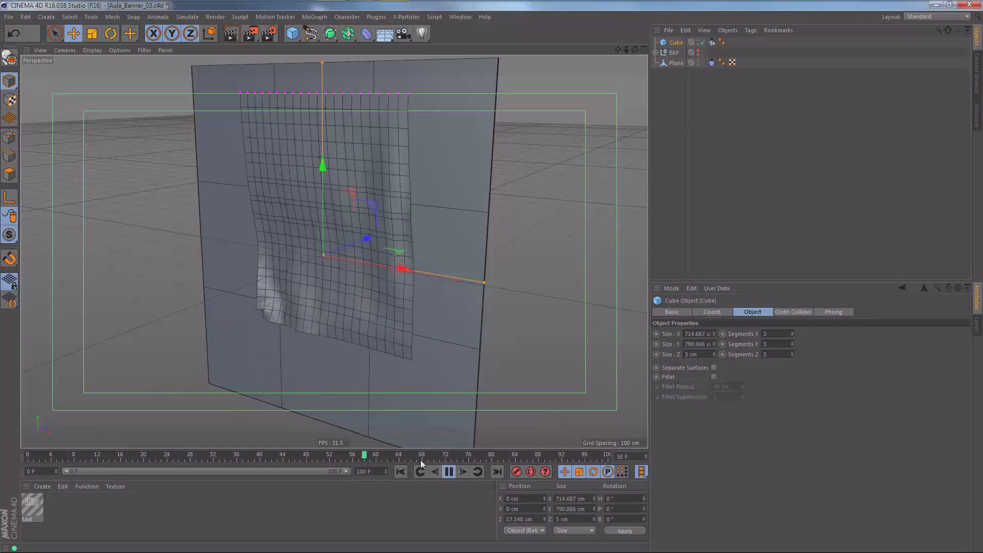
pyautogui.click(404, 473)
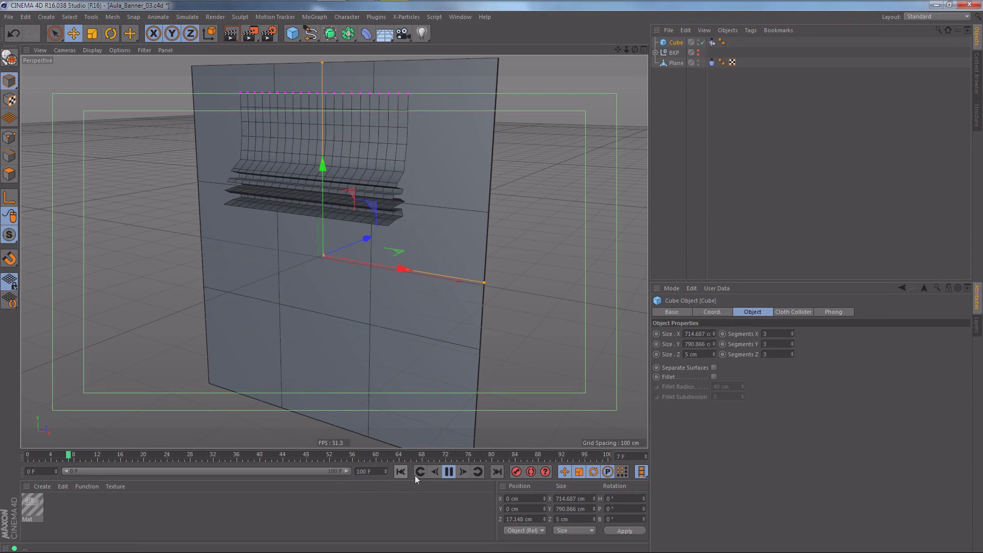
pyautogui.press('F8')
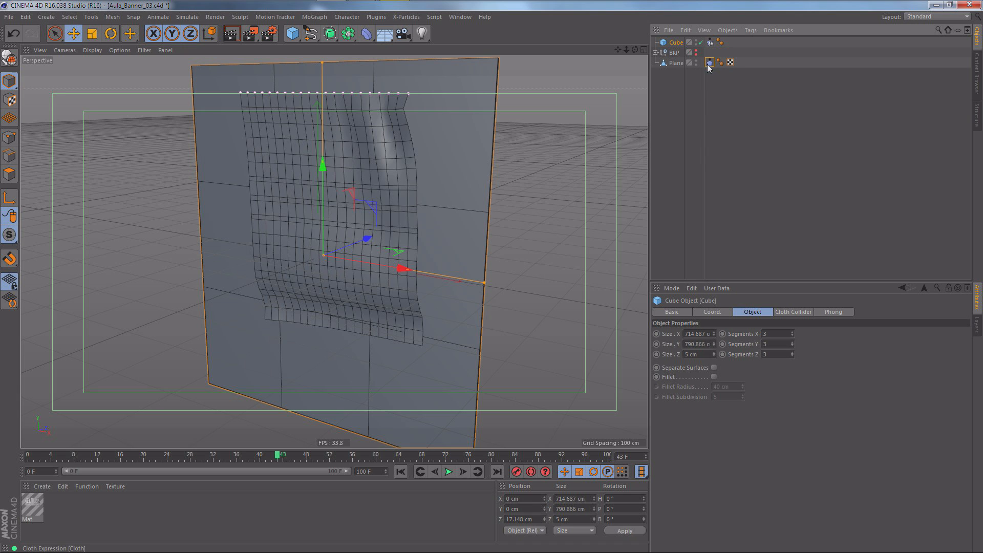
# Set the cloth's Wind Direction Z to -0.1 cm, Wind Strength to 0.6 and Wind Turbulence Strength to 0.3, replaying the simulation to test them.
pyautogui.click(708, 63)
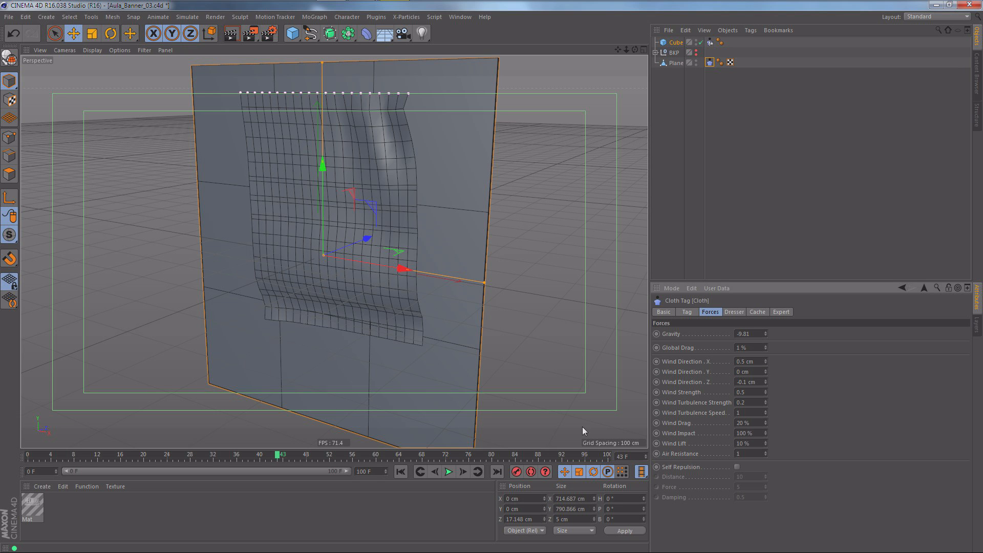
pyautogui.click(399, 474)
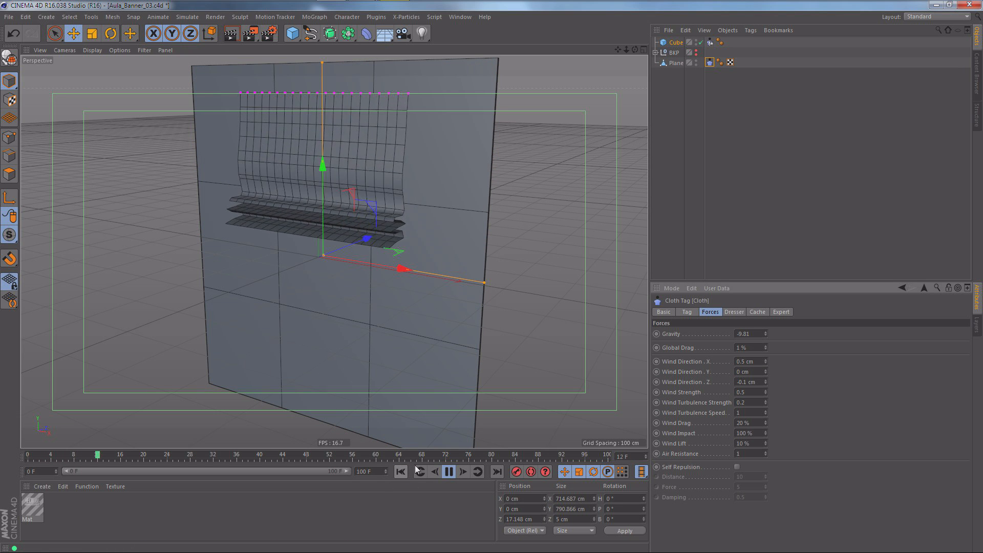
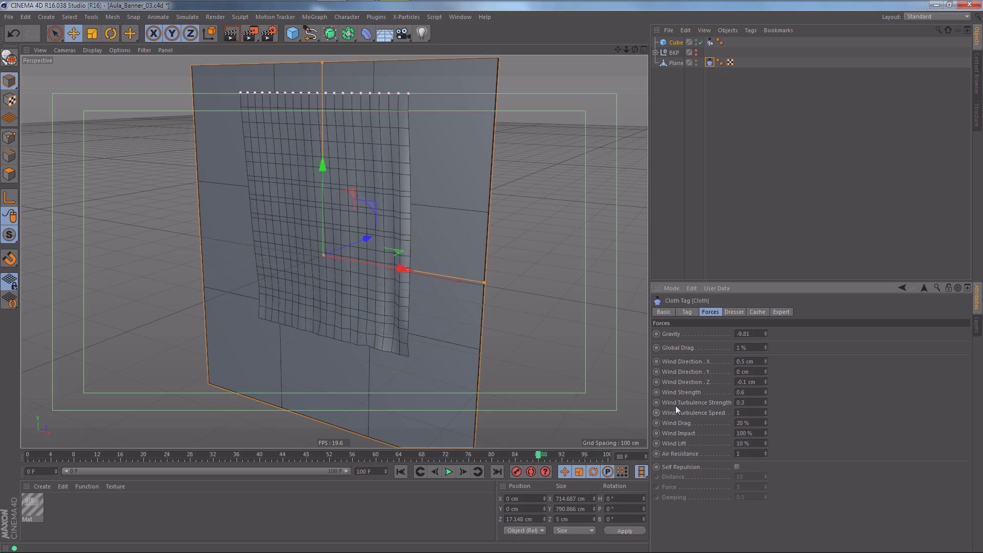
pyautogui.click(401, 471)
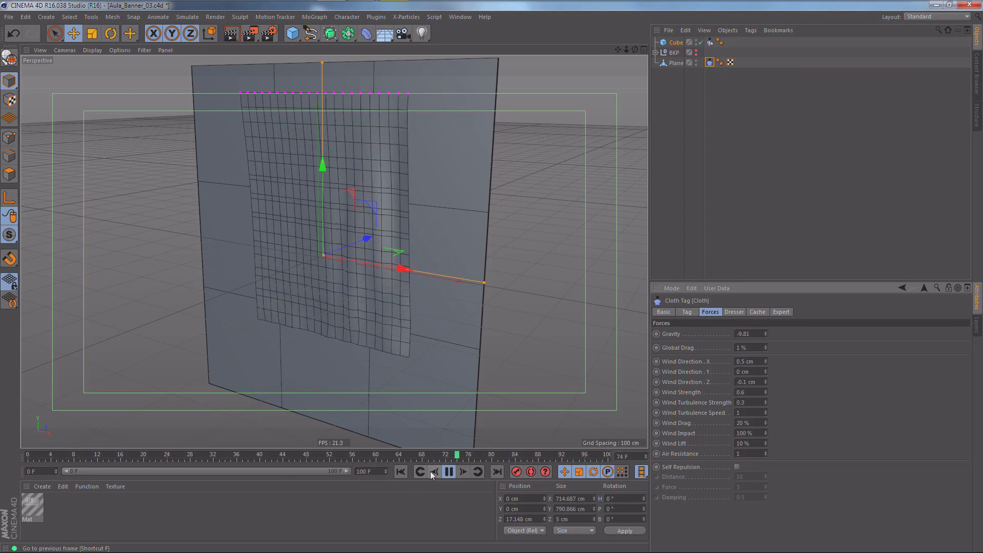
pyautogui.press('F8')
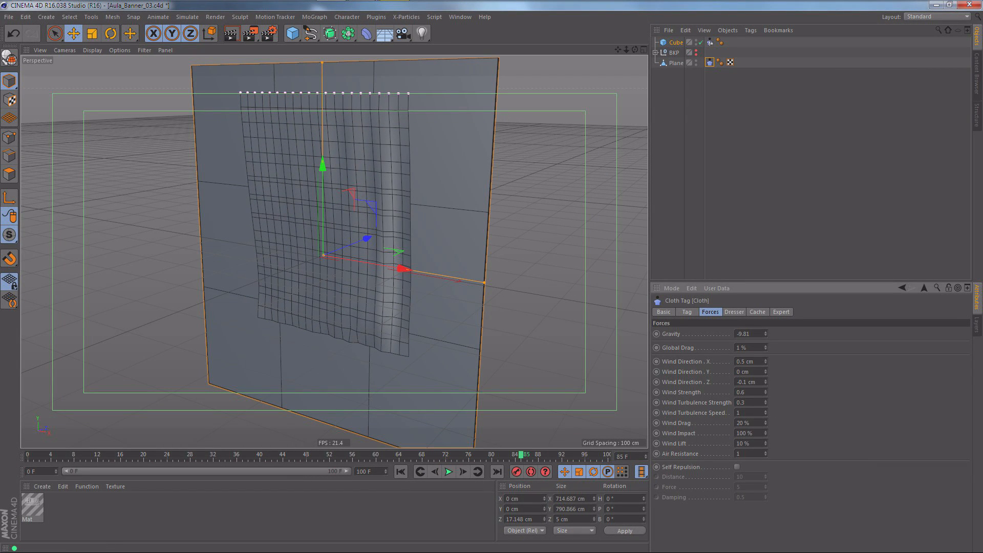
# Set the cloth's Stiffness to 80% and replay the simulation from frame 0.
pyautogui.click(686, 312)
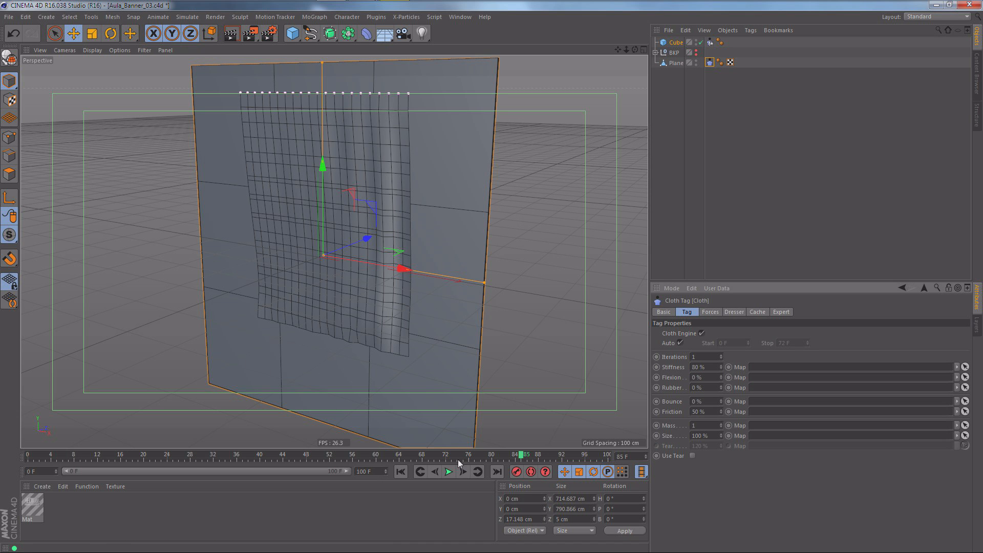
pyautogui.click(400, 471)
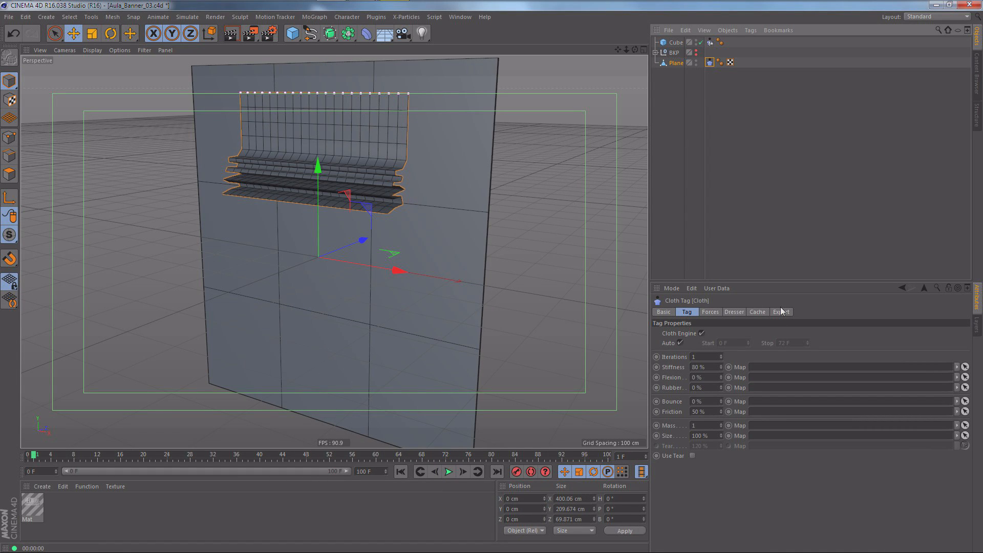
# Calculate the cloth simulation cache and scrub through the timeline to check the baked motion.
pyautogui.click(757, 312)
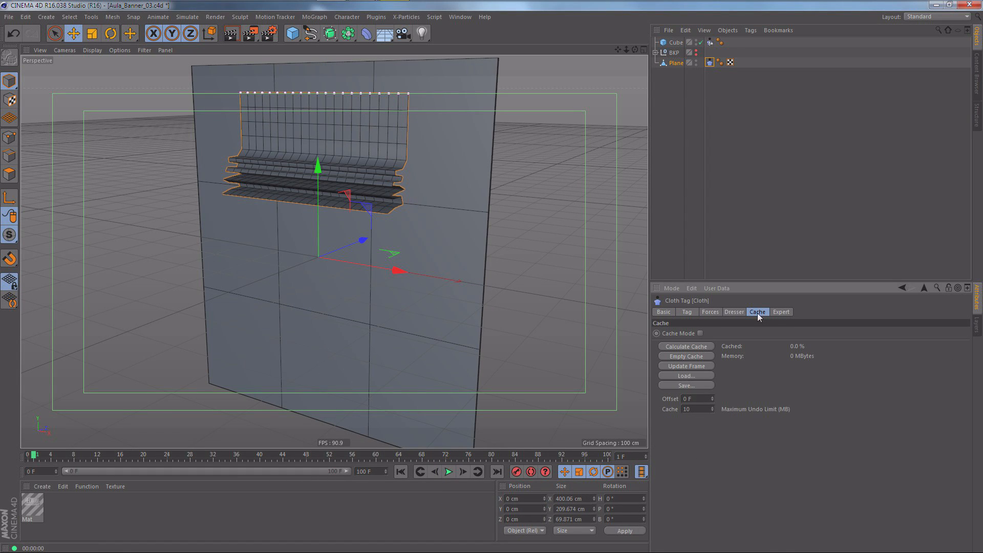
pyautogui.click(678, 347)
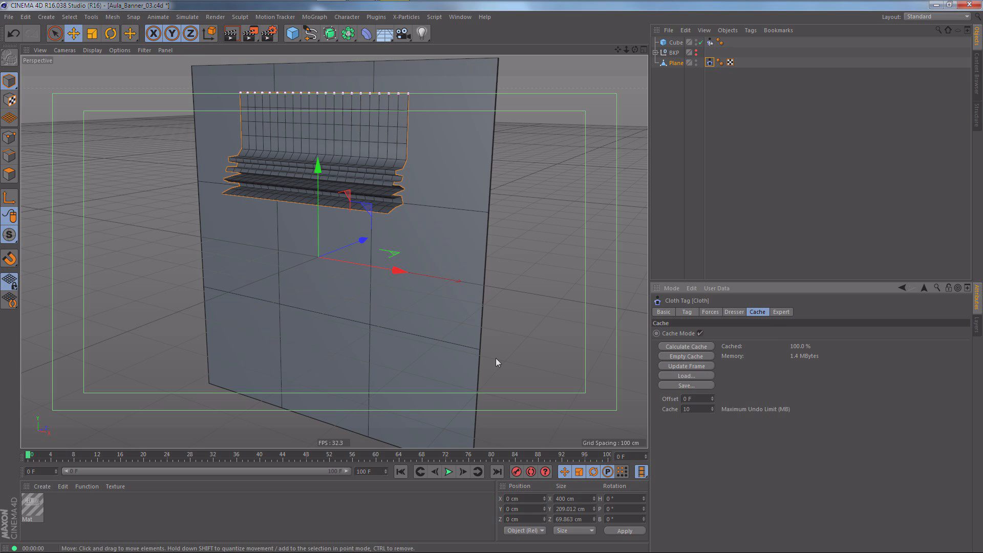
pyautogui.moveTo(298, 460); pyautogui.dragTo(452, 458)
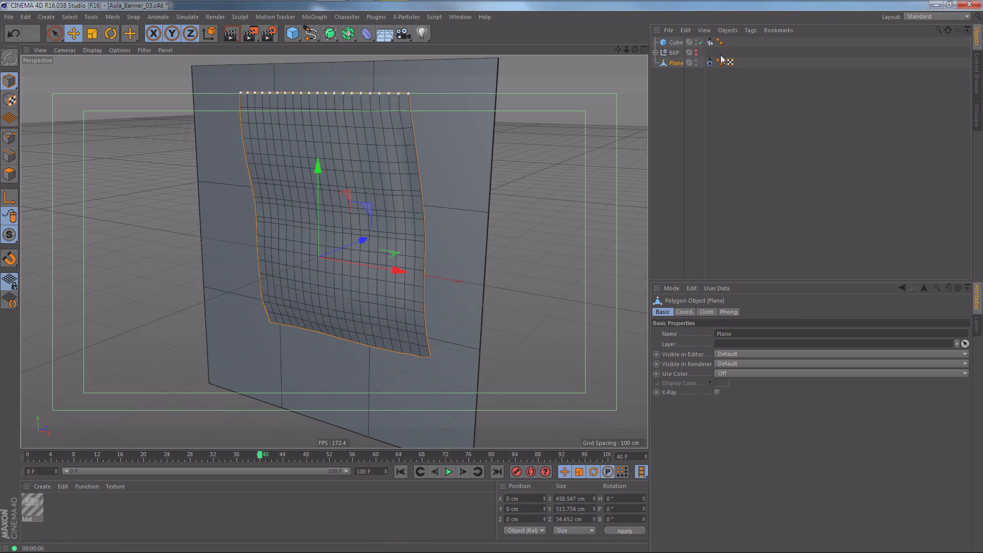
# Place the cloth plane under a new Subdivision Surface and scrub the timeline to check the smoothed motion.
pyautogui.click(688, 88)
pyautogui.click(675, 63)
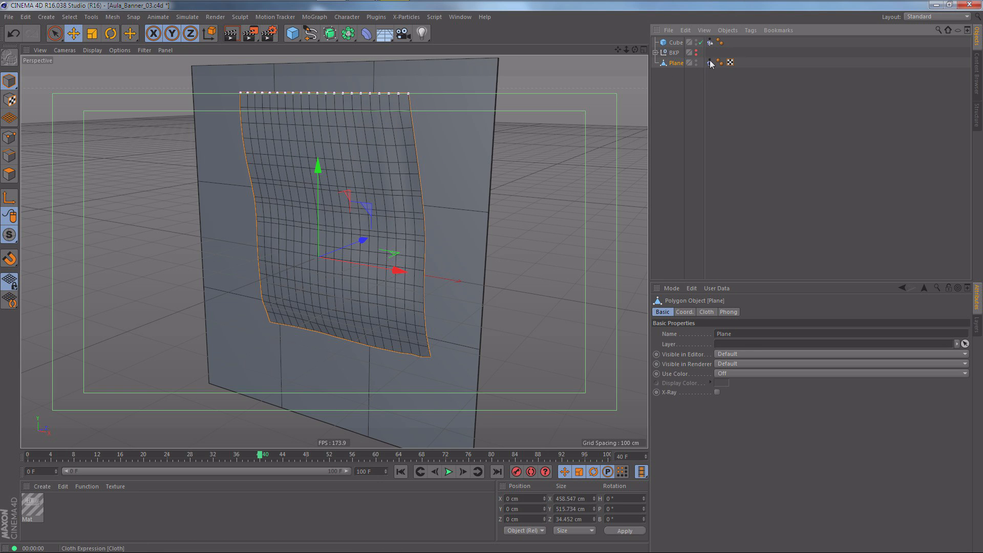
pyautogui.keyDown('alt'); pyautogui.click(330, 35); pyautogui.keyUp('alt')
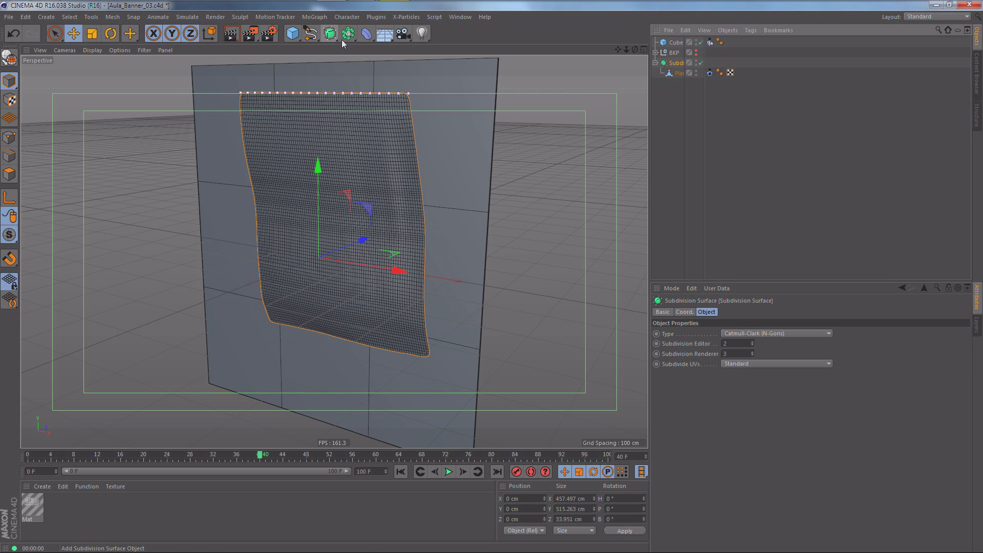
pyautogui.click(665, 272)
pyautogui.moveTo(277, 454)
pyautogui.mouseDown()
pyautogui.moveTo(434, 455)
pyautogui.moveTo(423, 455)
pyautogui.mouseUp()
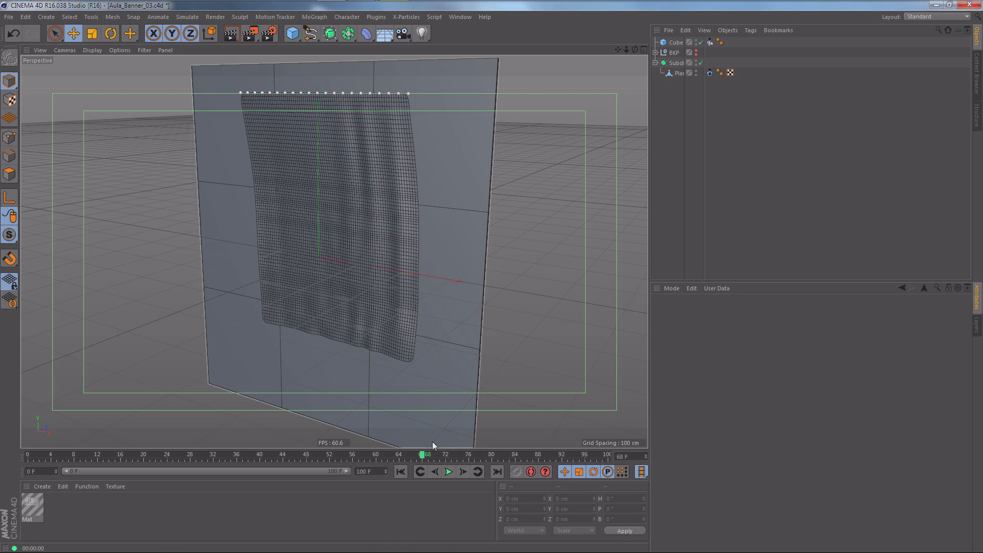
# Render frame 68 in the viewport with the Subdivision Surface on and off to compare, and switch it back on.
pyautogui.hotkey('ctrl', 'r')
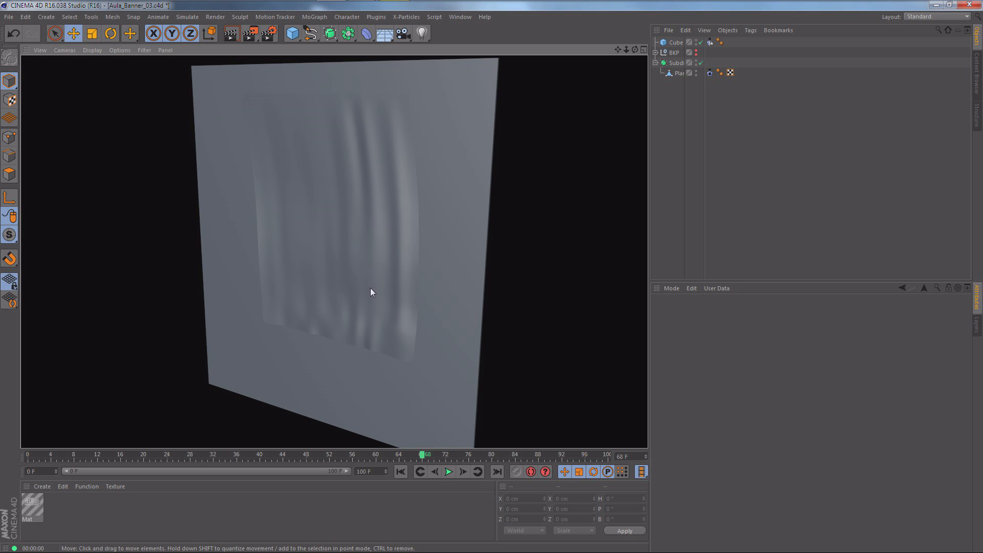
pyautogui.click(700, 62)
pyautogui.hotkey('ctrl', 'r')
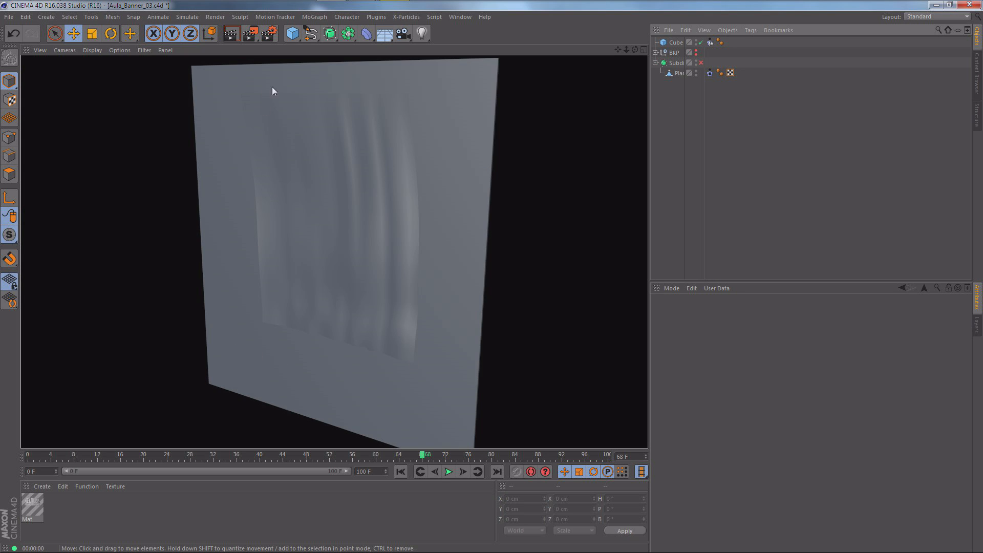
pyautogui.click(696, 65)
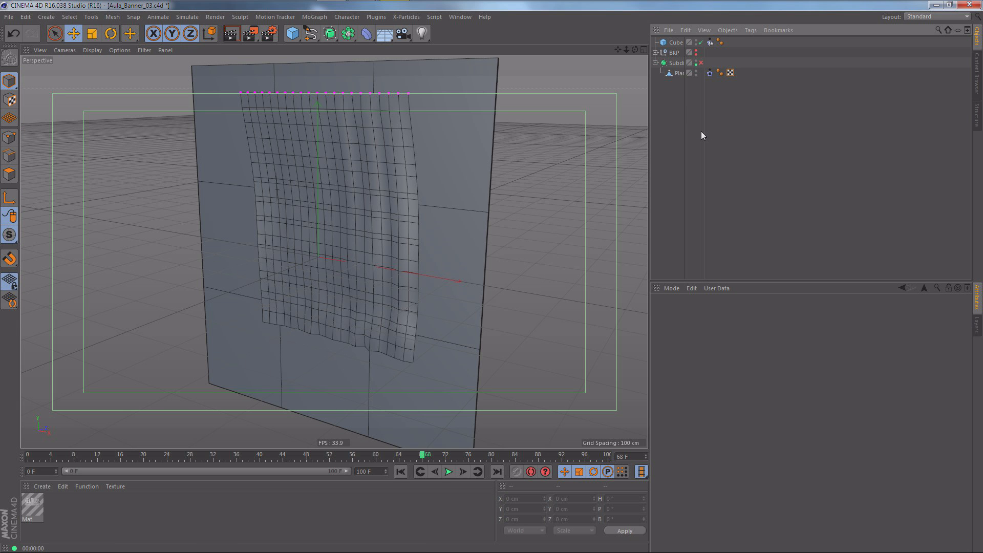
pyautogui.click(700, 63)
pyautogui.click(695, 65)
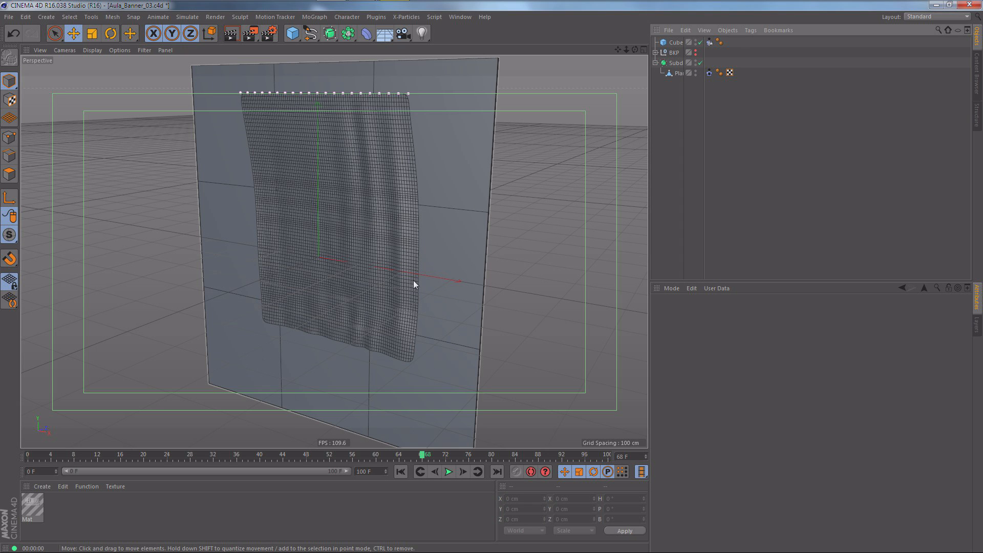
# Add a Cloth Surface object and nest the Subdivision Surface with its cloth plane inside it.
pyautogui.hotkey('ctrl', 'r')
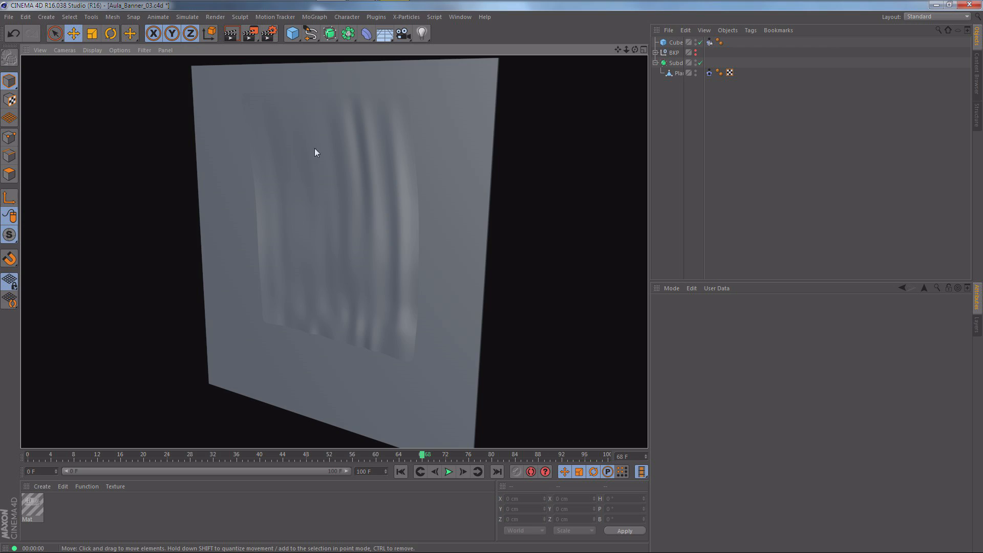
pyautogui.click(670, 63)
pyautogui.keyDown('alt'); pyautogui.moveTo(407, 231); pyautogui.dragTo(300, 245); pyautogui.keyUp('alt')
pyautogui.keyDown('alt'); pyautogui.moveTo(397, 228); pyautogui.dragTo(583, 187, button='right'); pyautogui.keyUp('alt')
pyautogui.keyDown('alt'); pyautogui.moveTo(529, 238); pyautogui.dragTo(512, 225); pyautogui.keyUp('alt')
pyautogui.keyDown('alt'); pyautogui.moveTo(444, 226); pyautogui.dragTo(488, 234); pyautogui.keyUp('alt')
pyautogui.keyDown('alt'); pyautogui.moveTo(308, 231); pyautogui.dragTo(271, 232); pyautogui.keyUp('alt')
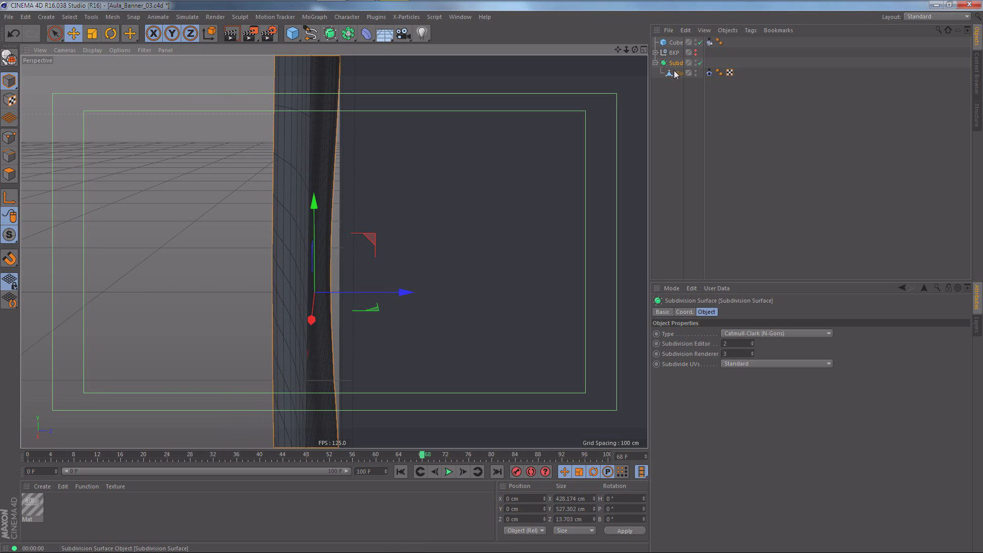
pyautogui.click(193, 19)
pyautogui.moveTo(192, 32)
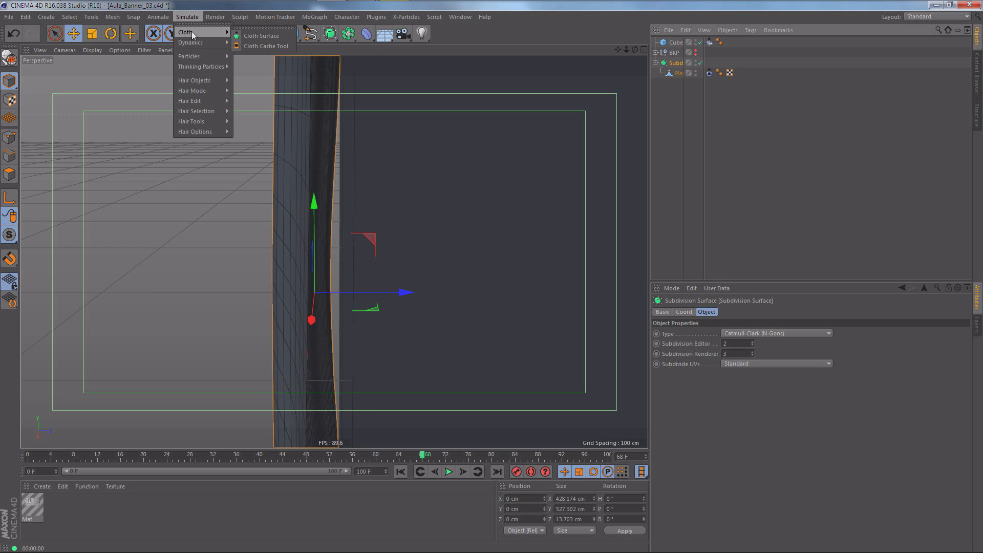
pyautogui.click(259, 36)
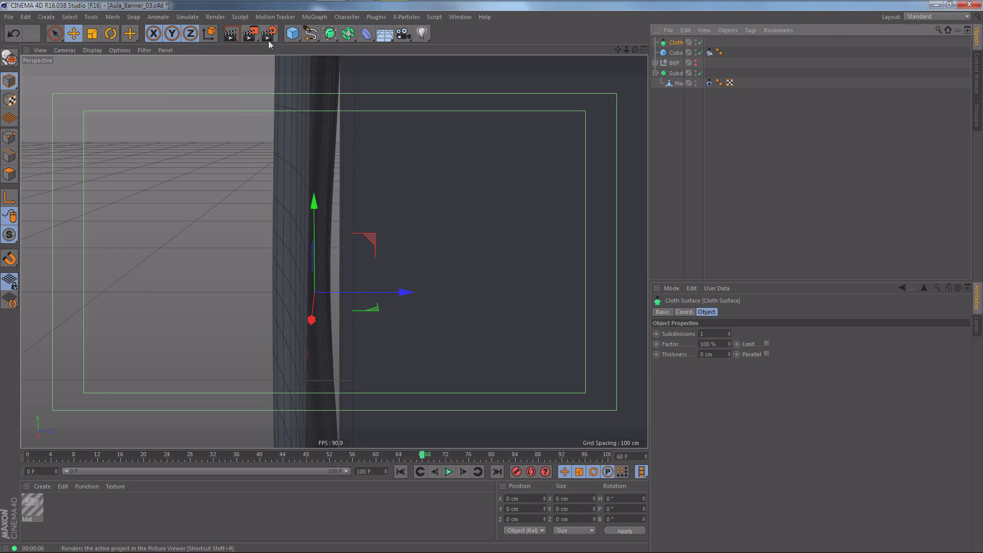
pyautogui.moveTo(675, 43); pyautogui.dragTo(682, 65)
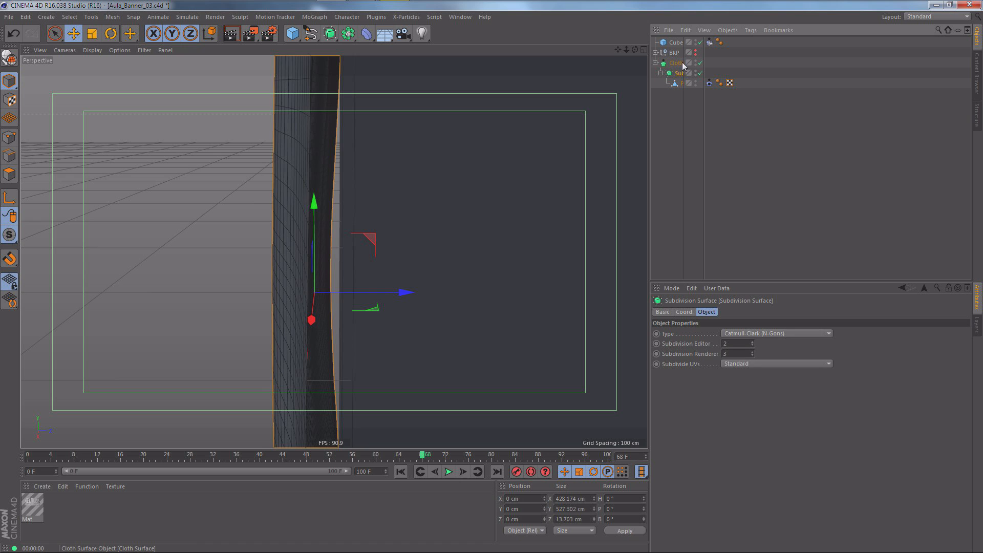
# Set the Cloth Surface's Subdivisions to 0 and, after trying 0.5 cm, its Thickness to 0.4 cm.
pyautogui.click(675, 64)
pyautogui.click(702, 334)
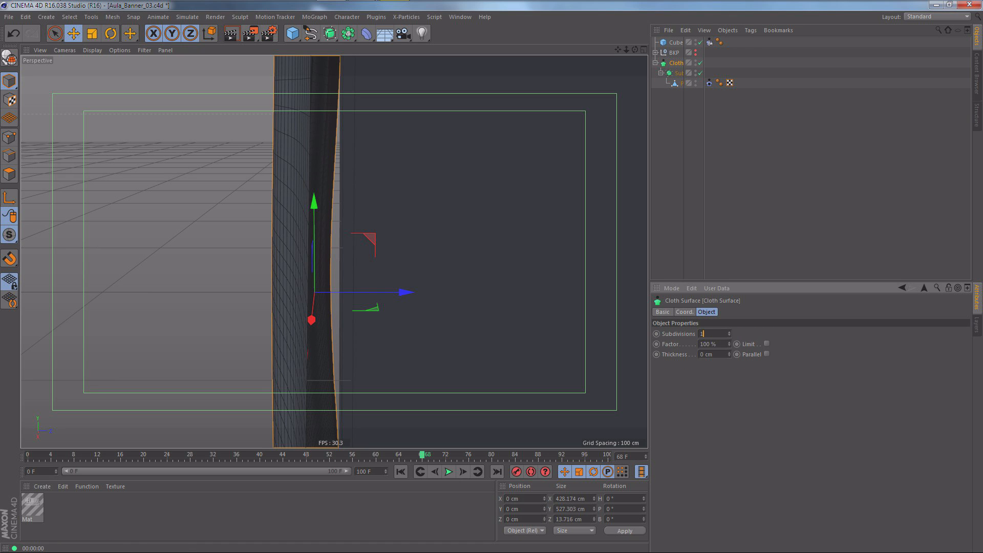
pyautogui.write('0')
pyautogui.press('Return')
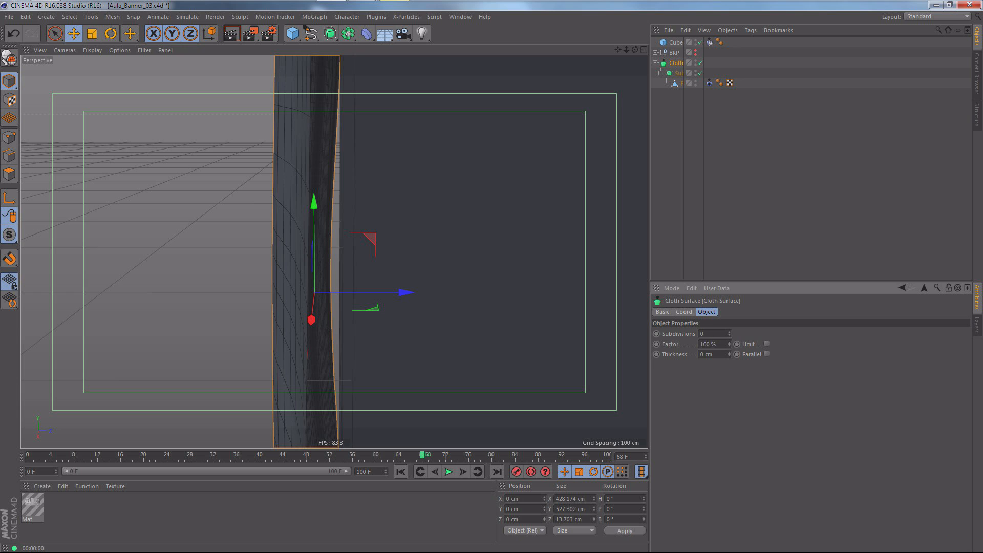
pyautogui.write('0.5')
pyautogui.press('Return')
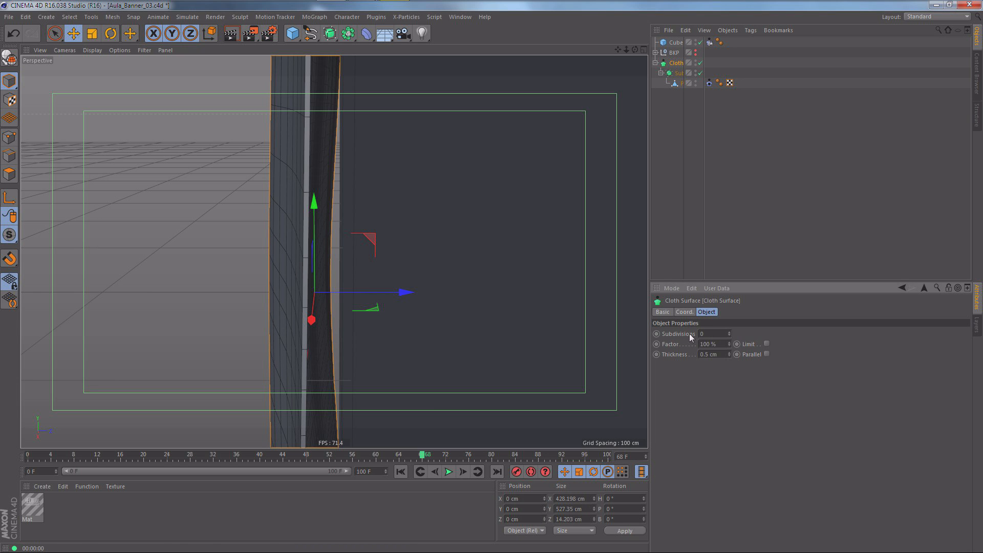
pyautogui.write('0.4')
pyautogui.press('Return')
# Render frame 68 in the viewport from an angled view to check the thickened banner, and deselect everything.
pyautogui.scroll(3, 394, 222)
pyautogui.keyDown('alt'); pyautogui.moveTo(395, 223); pyautogui.dragTo(396, 201); pyautogui.keyUp('alt')
pyautogui.keyDown('alt'); pyautogui.moveTo(408, 177); pyautogui.dragTo(341, 216, button='right'); pyautogui.keyUp('alt')
pyautogui.keyDown('alt'); pyautogui.moveTo(340, 197); pyautogui.dragTo(385, 196); pyautogui.keyUp('alt')
pyautogui.keyDown('alt'); pyautogui.moveTo(385, 195); pyautogui.dragTo(378, 227, button='right'); pyautogui.keyUp('alt')
pyautogui.keyDown('alt'); pyautogui.moveTo(335, 207); pyautogui.dragTo(465, 191); pyautogui.keyUp('alt')
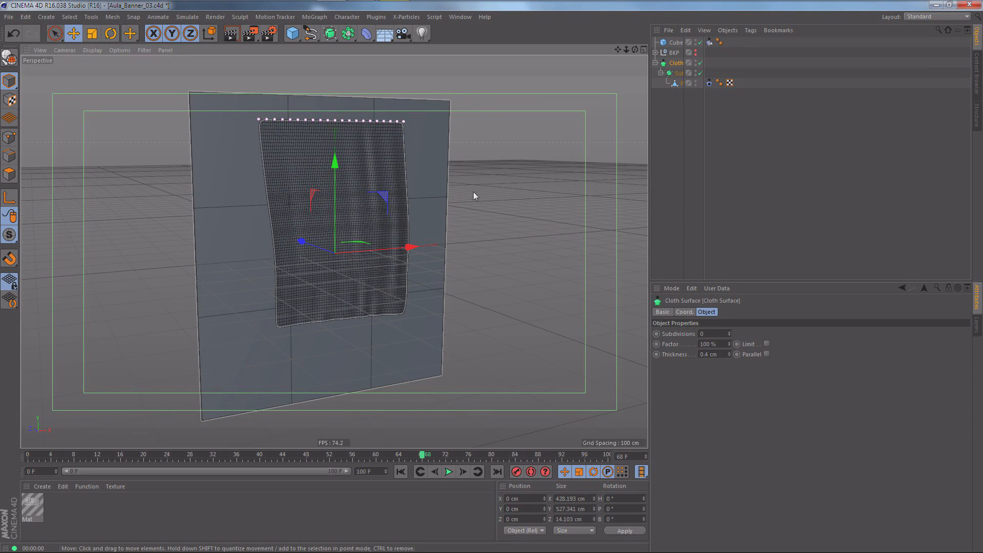
pyautogui.hotkey('ctrl', 'r')
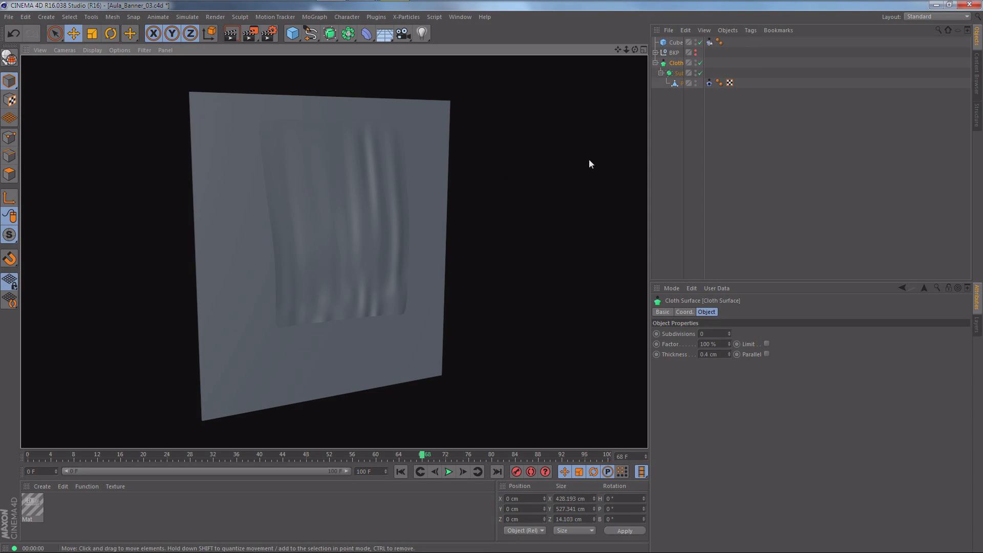
pyautogui.click(679, 122)
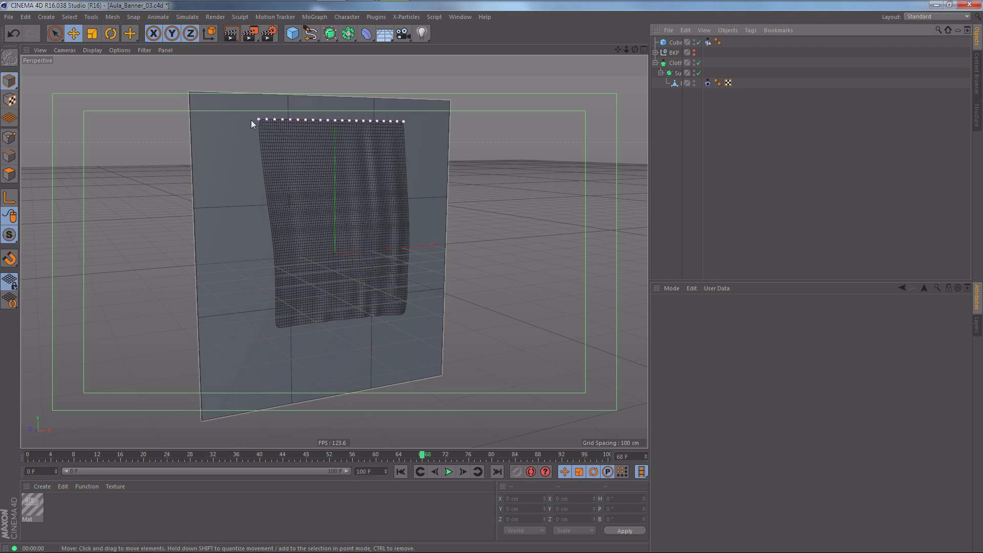
# Add a thin cylinder about 8 cm in radius and 389 cm high, with 16 rotation segments.
pyautogui.moveTo(292, 33); pyautogui.dragTo(500, 49)
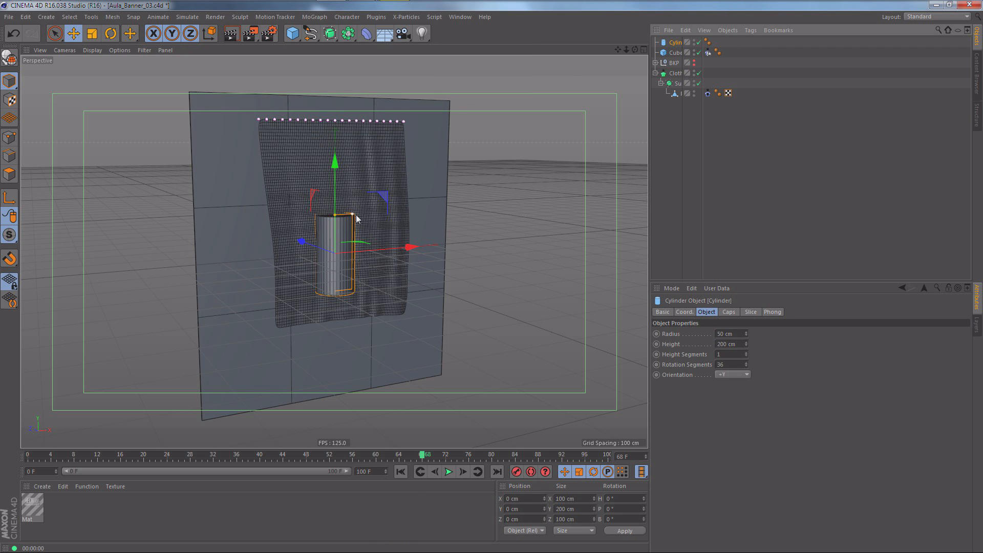
pyautogui.moveTo(353, 215); pyautogui.dragTo(339, 218)
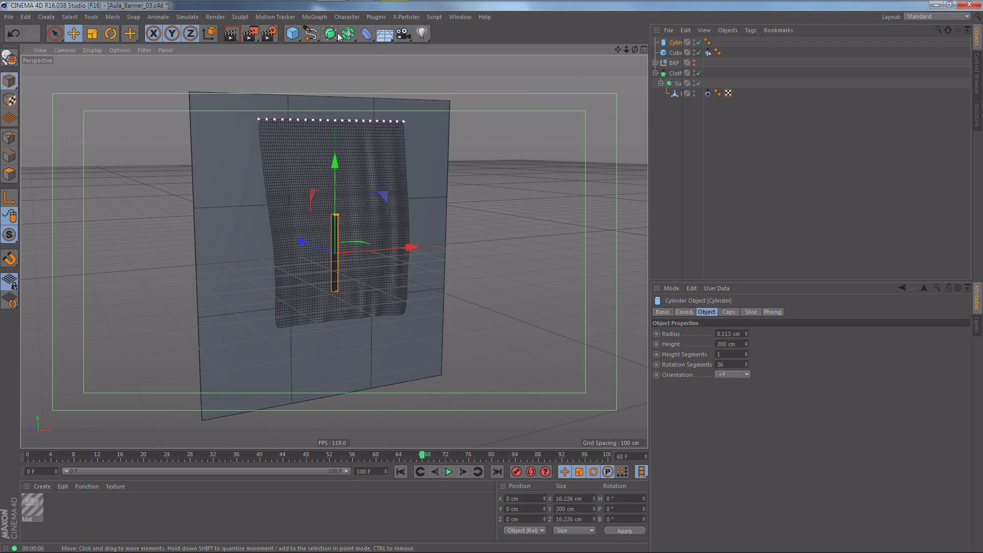
pyautogui.click(726, 364)
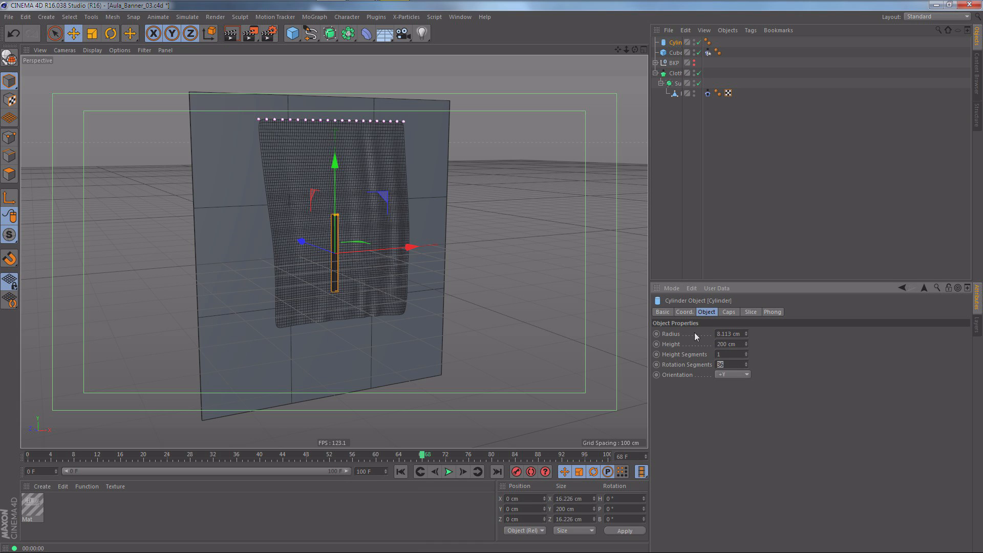
pyautogui.write('16')
pyautogui.press('Return')
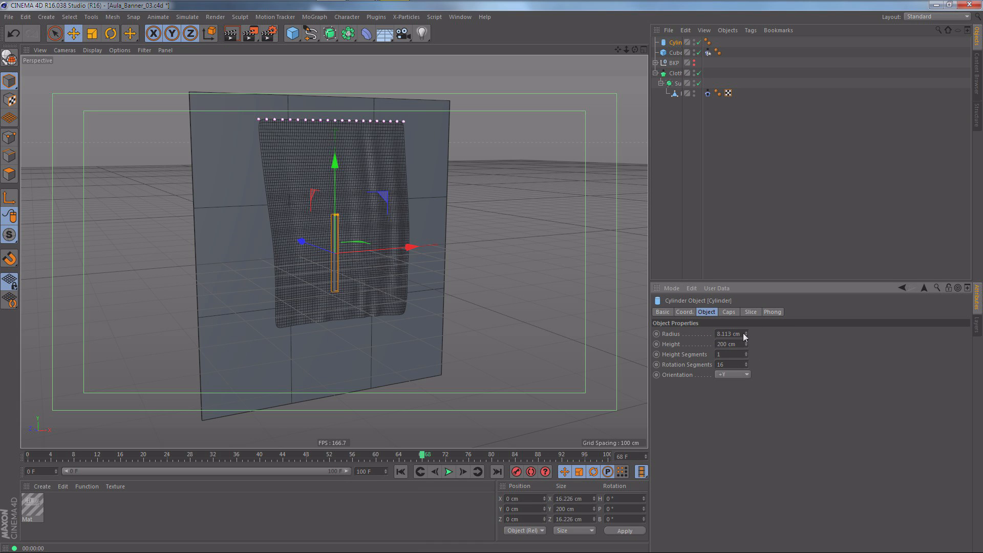
pyautogui.moveTo(334, 215); pyautogui.dragTo(336, 201)
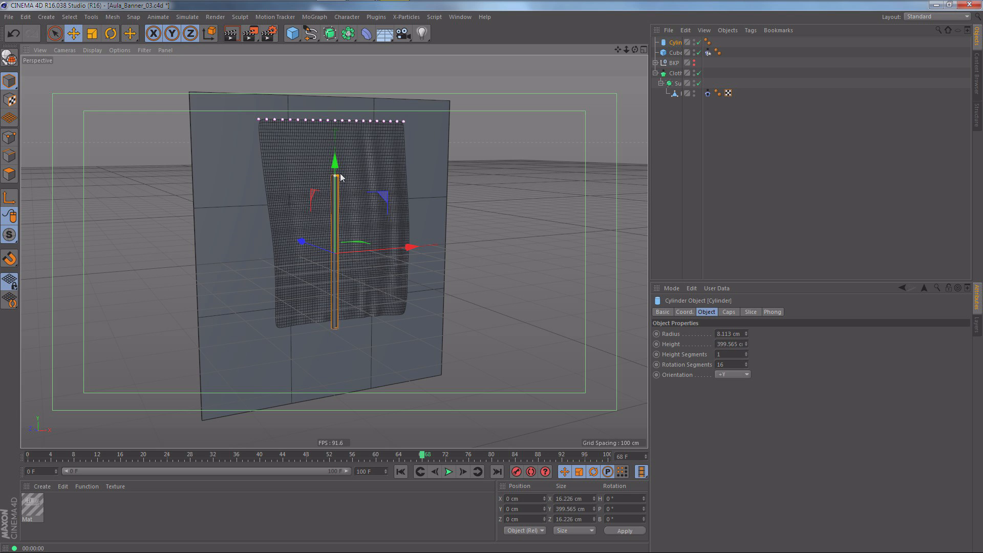
# Try to rotate the cylinder, undo the rotation applied to the cloth, and reselect the cylinder.
pyautogui.press('r')
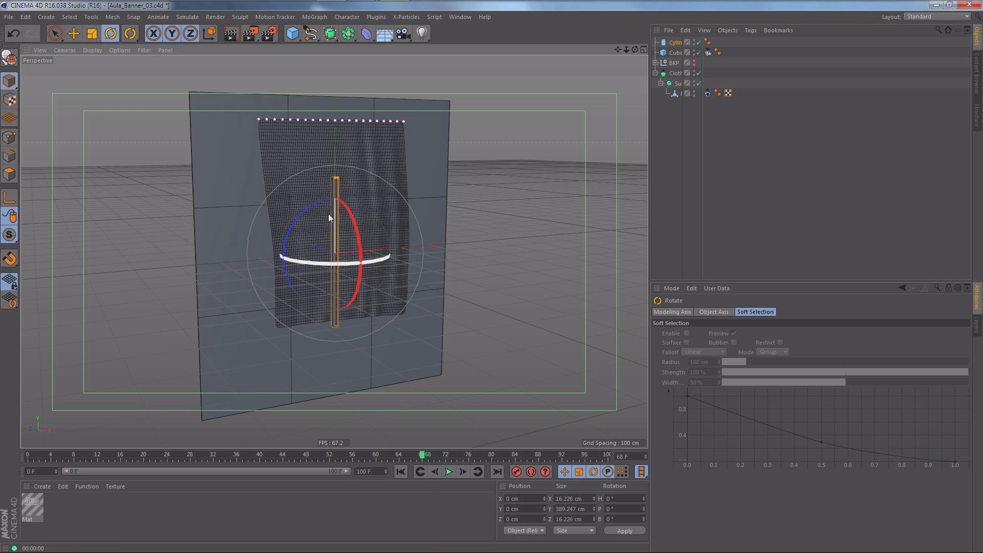
pyautogui.click(291, 233)
pyautogui.keyDown('shift'); pyautogui.moveTo(289, 232); pyautogui.dragTo(310, 210); pyautogui.keyUp('shift')
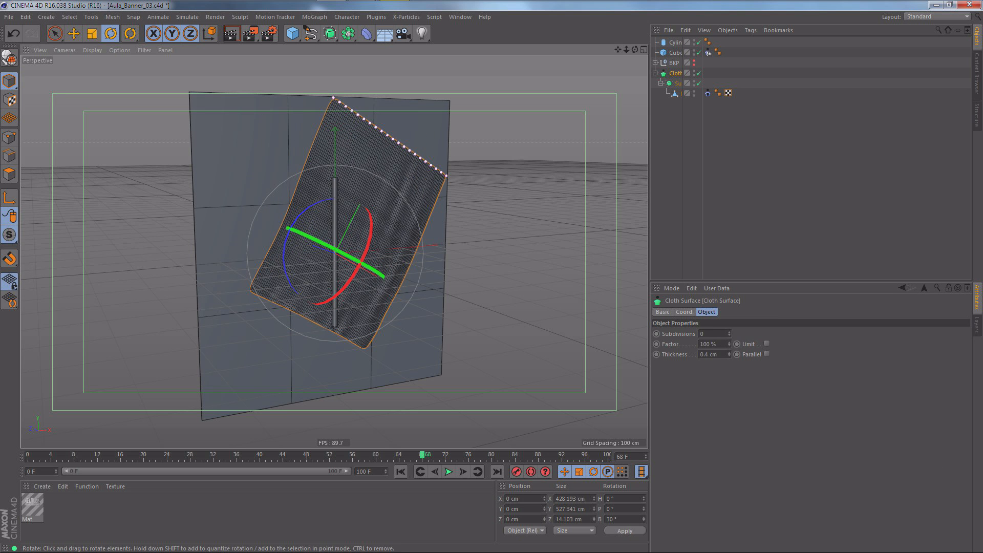
pyautogui.hotkey('ctrl', 'z')
pyautogui.click(677, 44)
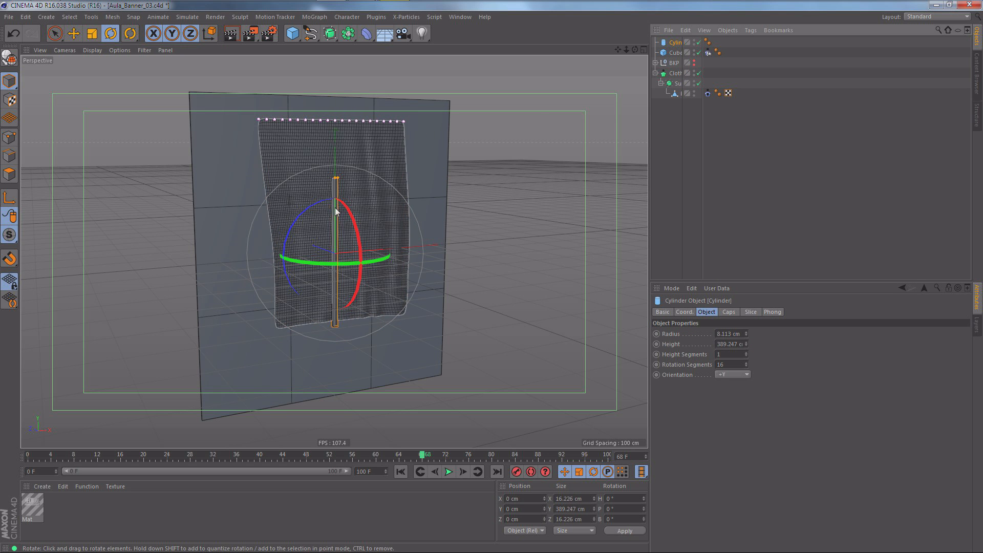
# Rotate the cylinder 90° to lie horizontally and raise it to the cloth's top edge, at about Y 339 cm.
pyautogui.keyDown('shift'); pyautogui.moveTo(297, 219); pyautogui.dragTo(368, 209); pyautogui.keyUp('shift')
pyautogui.press('e')
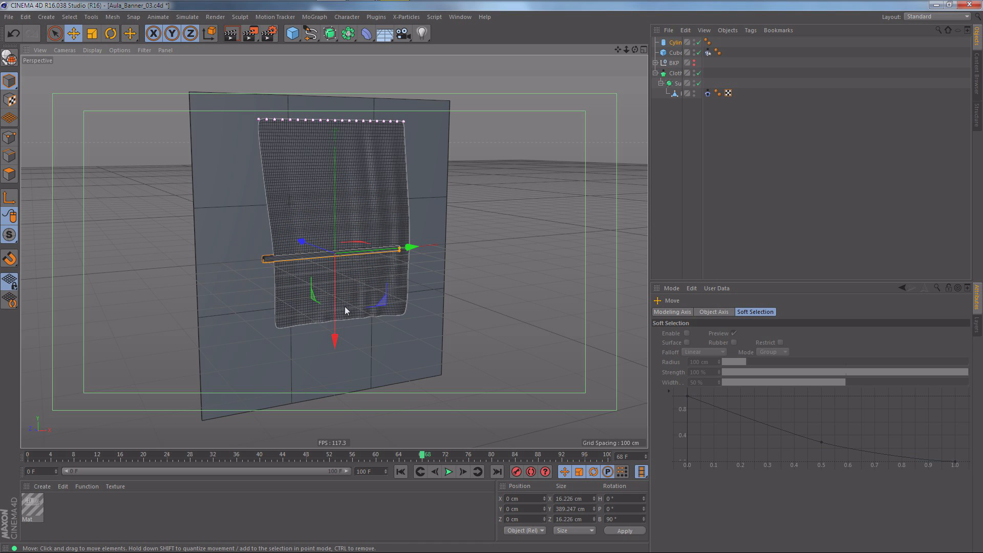
pyautogui.moveTo(334, 337); pyautogui.dragTo(321, 208)
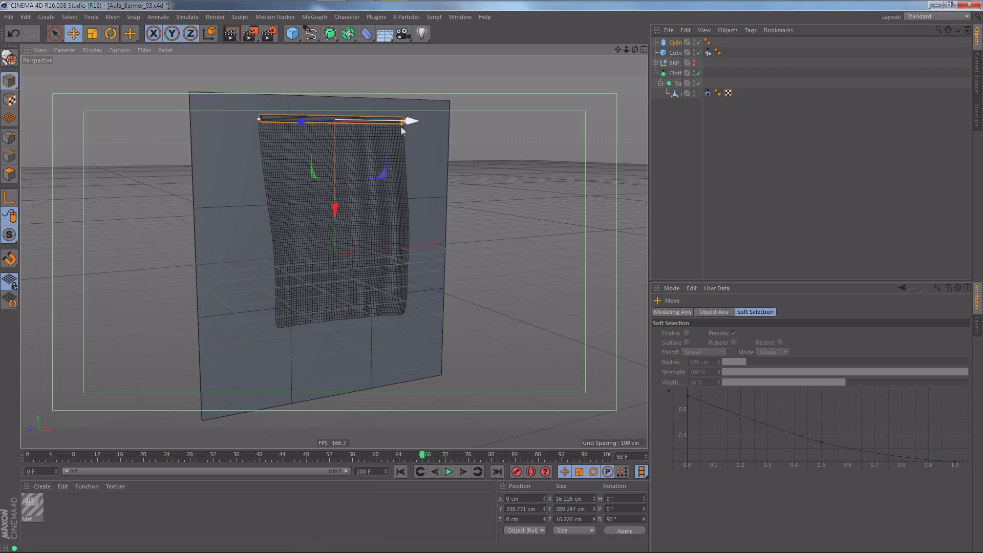
# Lengthen the cylinder to about 409 cm so it spans the cloth's top edge and center it horizontally over the cloth.
pyautogui.moveTo(407, 121); pyautogui.dragTo(408, 121)
pyautogui.moveTo(405, 119); pyautogui.dragTo(403, 119)
pyautogui.keyDown('alt'); pyautogui.moveTo(347, 156); pyautogui.dragTo(294, 156); pyautogui.keyUp('alt')
pyautogui.moveTo(423, 119); pyautogui.dragTo(424, 119)
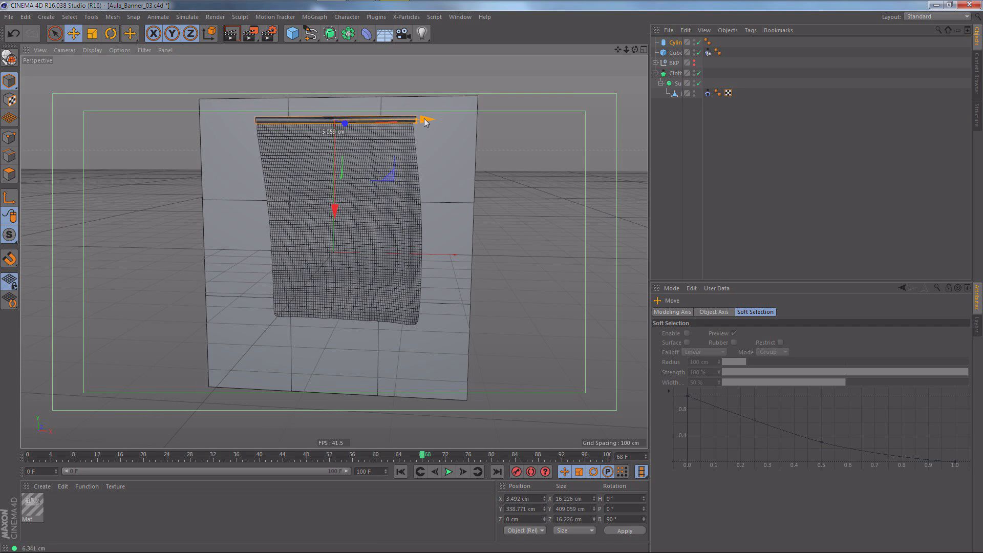
# In the side view, align the cylinder with the cloth's top edge at about Z -0.5 cm and reduce its radius to about 6.7 cm.
pyautogui.middleClick(404, 149)
pyautogui.middleClick(290, 292)
pyautogui.keyDown('alt'); pyautogui.moveTo(340, 129); pyautogui.dragTo(410, 90, button='right'); pyautogui.keyUp('alt')
pyautogui.keyDown('alt'); pyautogui.moveTo(401, 96); pyautogui.dragTo(403, 166, button='middle'); pyautogui.keyUp('alt')
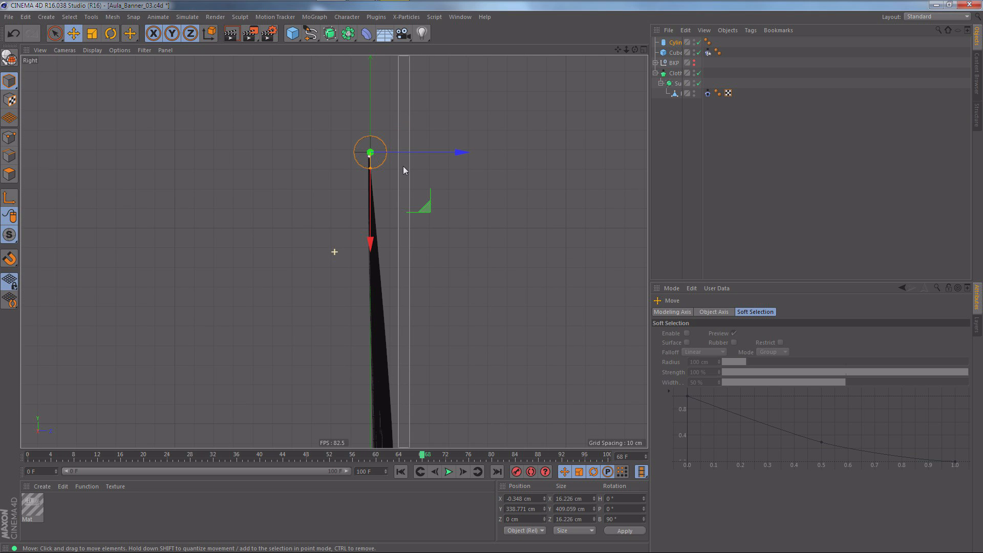
pyautogui.moveTo(425, 151); pyautogui.dragTo(423, 152)
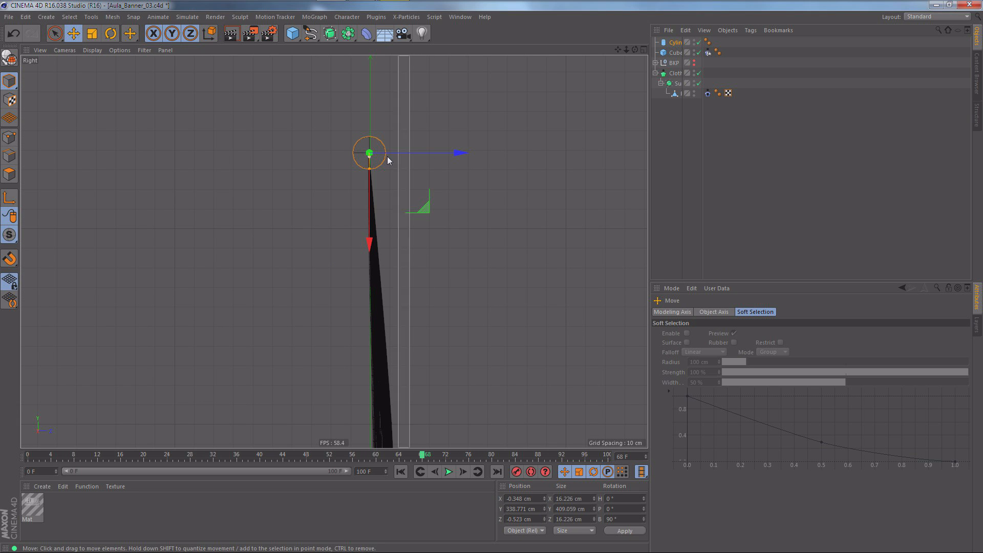
pyautogui.moveTo(370, 209); pyautogui.dragTo(372, 212)
pyautogui.click(479, 164)
pyautogui.press('F1')
pyautogui.keyDown('alt'); pyautogui.moveTo(508, 157); pyautogui.dragTo(530, 167); pyautogui.keyUp('alt')
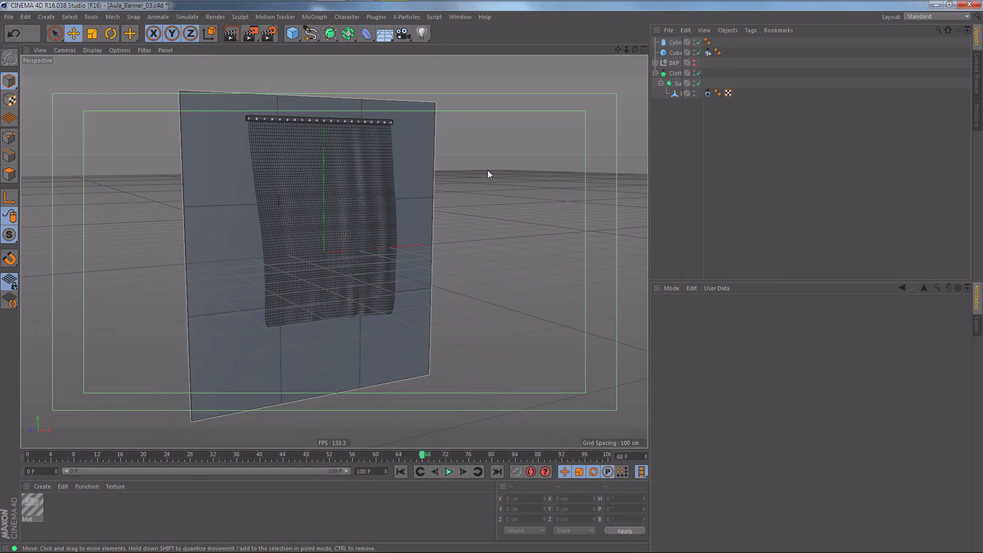
pyautogui.click(345, 198)
pyautogui.keyDown('alt'); pyautogui.moveTo(344, 194); pyautogui.dragTo(311, 252); pyautogui.keyUp('alt')
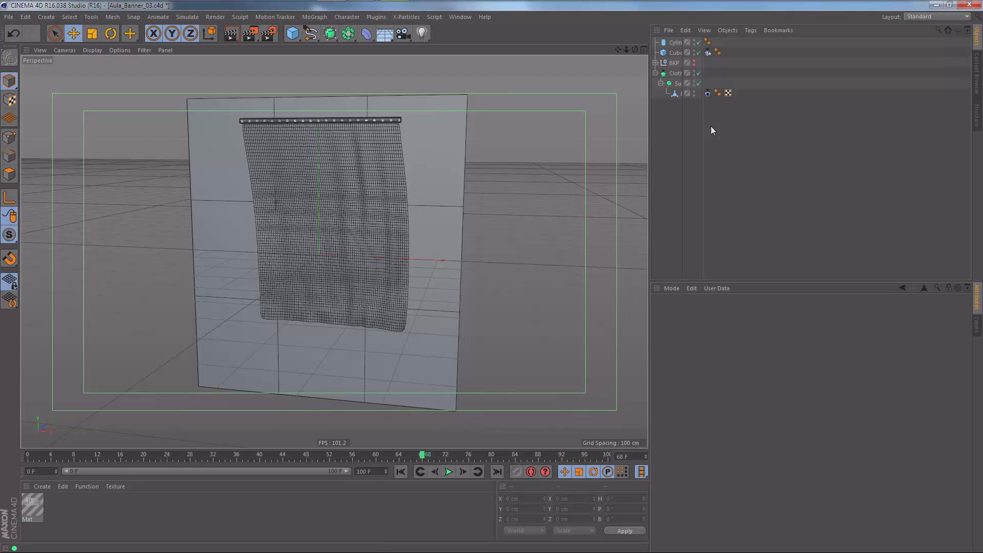
# Reorder the object hierarchy so the cylinder sits between the cube and the Cloth Surface, and collapse the Cloth Surface's children.
pyautogui.click(675, 42)
pyautogui.moveTo(675, 43)
pyautogui.mouseDown()
pyautogui.moveTo(674, 67)
pyautogui.moveTo(676, 57)
pyautogui.mouseUp()
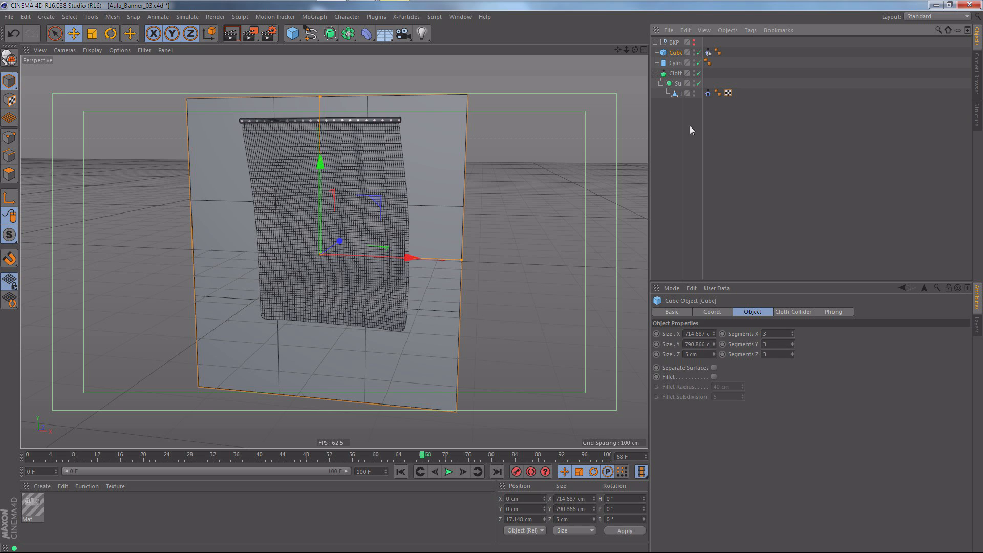
pyautogui.click(690, 125)
pyautogui.click(655, 73)
# Raise the cube, cylinder and Cloth Surface together above the floor, with the Cloth Surface at about Y 779 cm.
pyautogui.click(676, 55)
pyautogui.keyDown('shift'); pyautogui.click(676, 74); pyautogui.keyUp('shift')
pyautogui.click(678, 91)
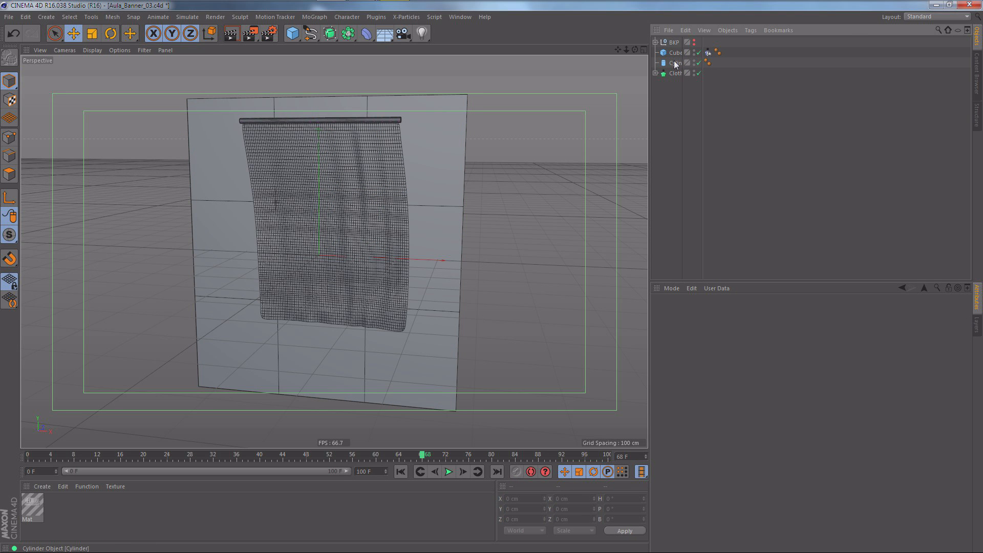
pyautogui.click(676, 63)
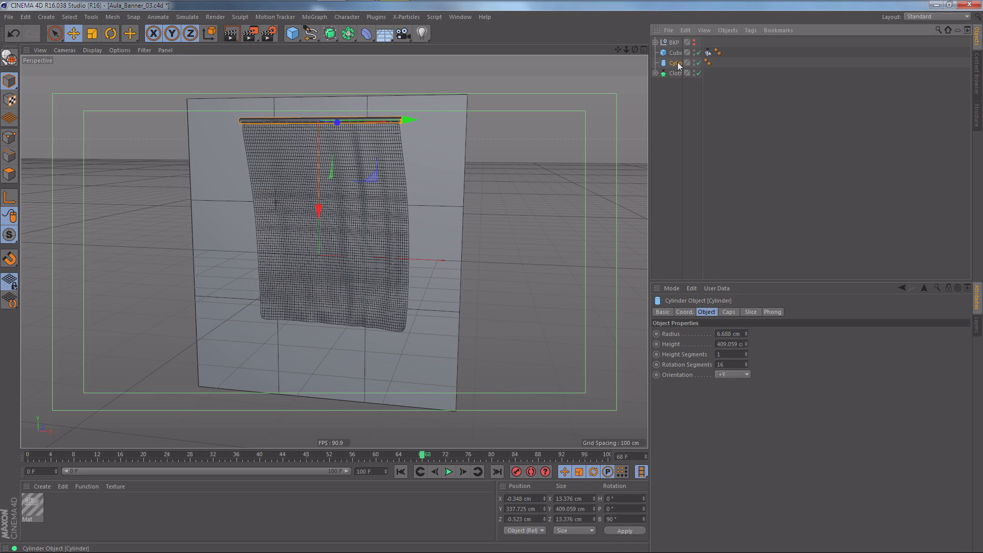
pyautogui.click(675, 82)
pyautogui.click(677, 52)
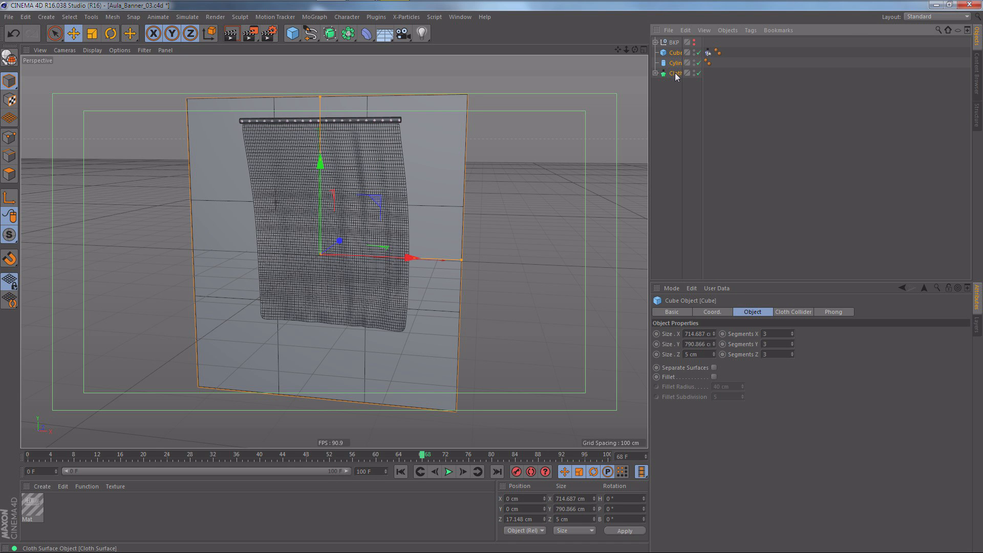
pyautogui.moveTo(322, 113); pyautogui.dragTo(325, 34)
pyautogui.scroll(-5, 348, 163)
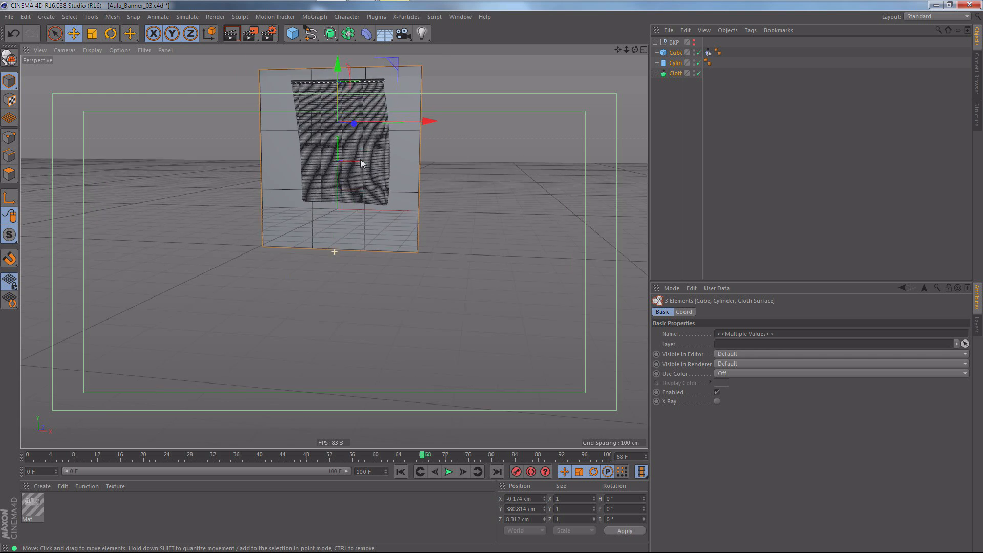
pyautogui.moveTo(342, 134); pyautogui.dragTo(343, 31)
pyautogui.keyDown('alt'); pyautogui.moveTo(372, 115); pyautogui.dragTo(379, 187, button='middle'); pyautogui.keyUp('alt')
pyautogui.moveTo(349, 107); pyautogui.dragTo(361, 81)
pyautogui.click(520, 183)
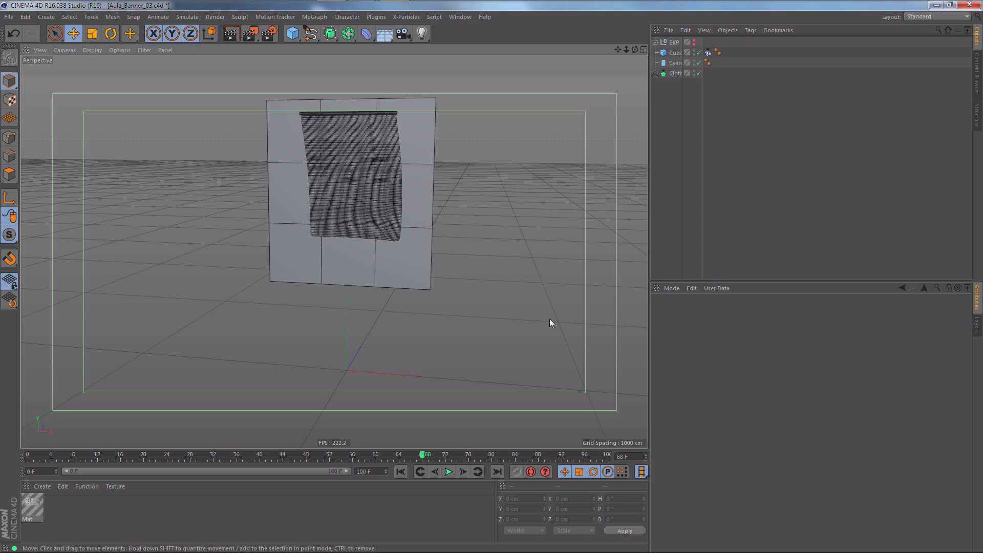
# Create a new material and set its color to a dark purple, RGB 39, 0, 104.
pyautogui.doubleClick(62, 505)
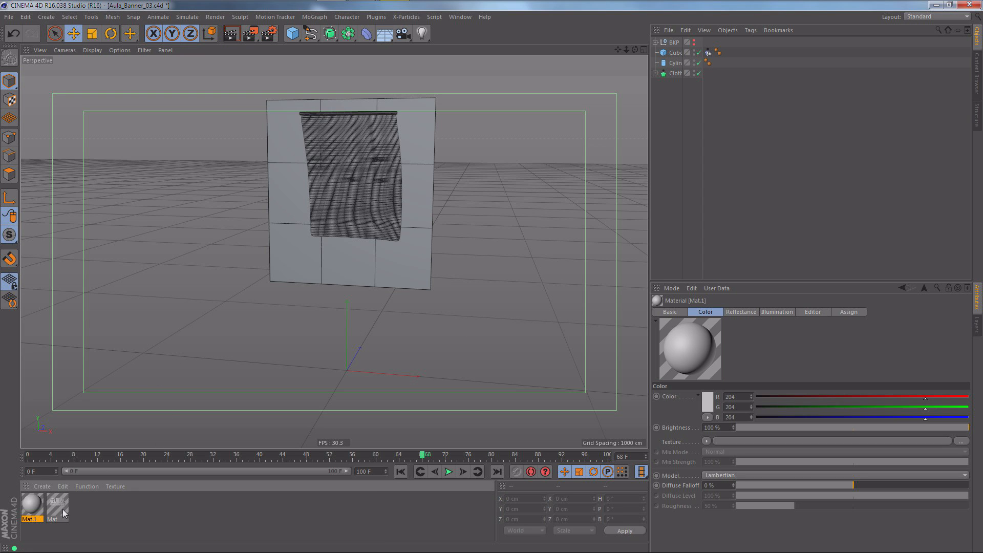
pyautogui.doubleClick(28, 503)
pyautogui.click(185, 214)
pyautogui.click(187, 206)
pyautogui.click(183, 177)
pyautogui.press('F5')
pyautogui.click(279, 113)
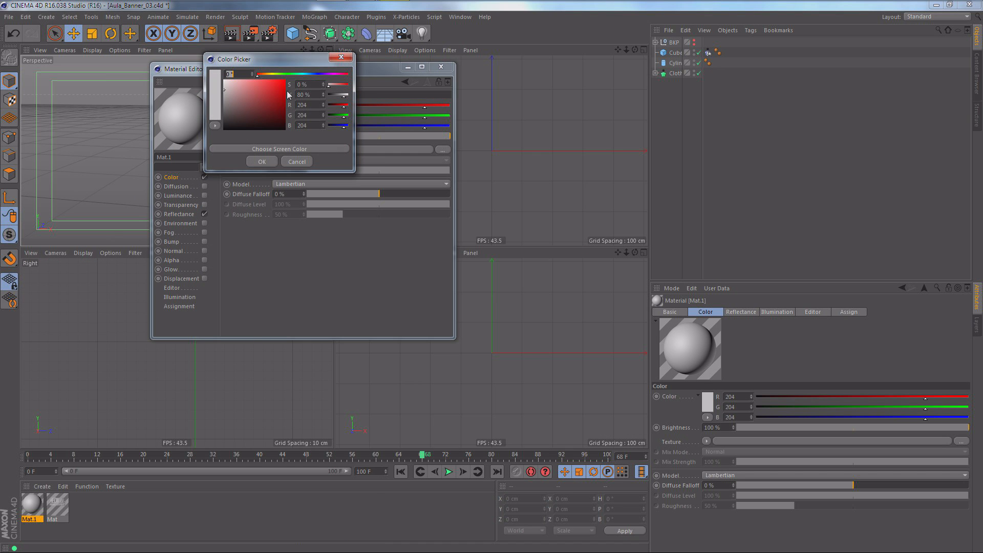
pyautogui.click(334, 75)
pyautogui.moveTo(332, 75); pyautogui.dragTo(287, 109)
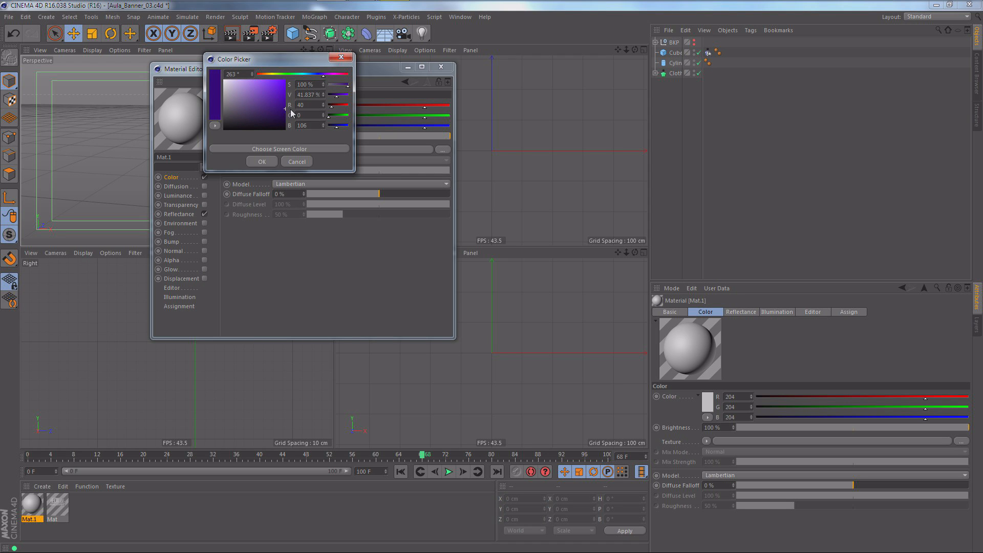
pyautogui.click(261, 162)
# Add an Irawan (Woven Cloth) reflectance layer to the purple material.
pyautogui.click(196, 214)
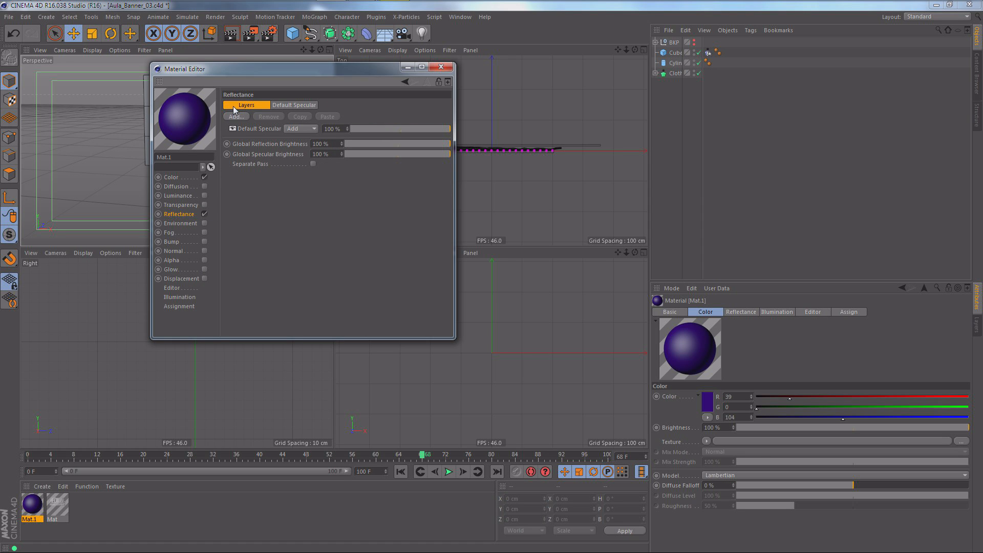
pyautogui.click(184, 175)
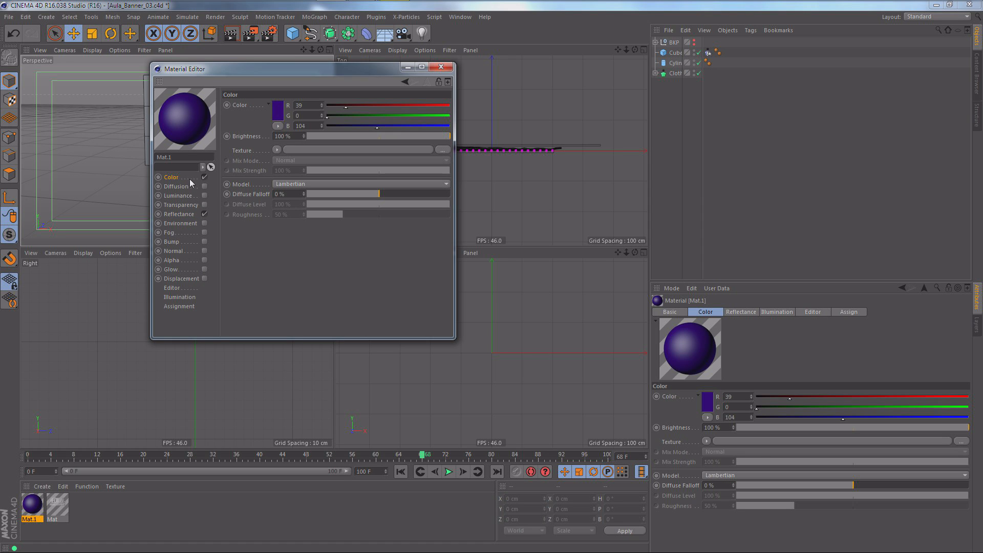
pyautogui.click(180, 214)
pyautogui.click(237, 117)
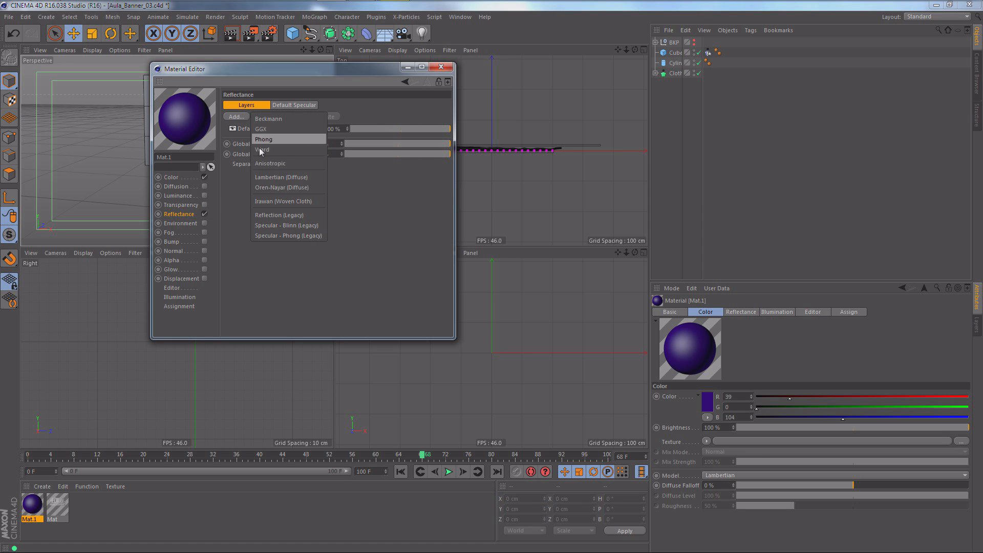
pyautogui.click(272, 201)
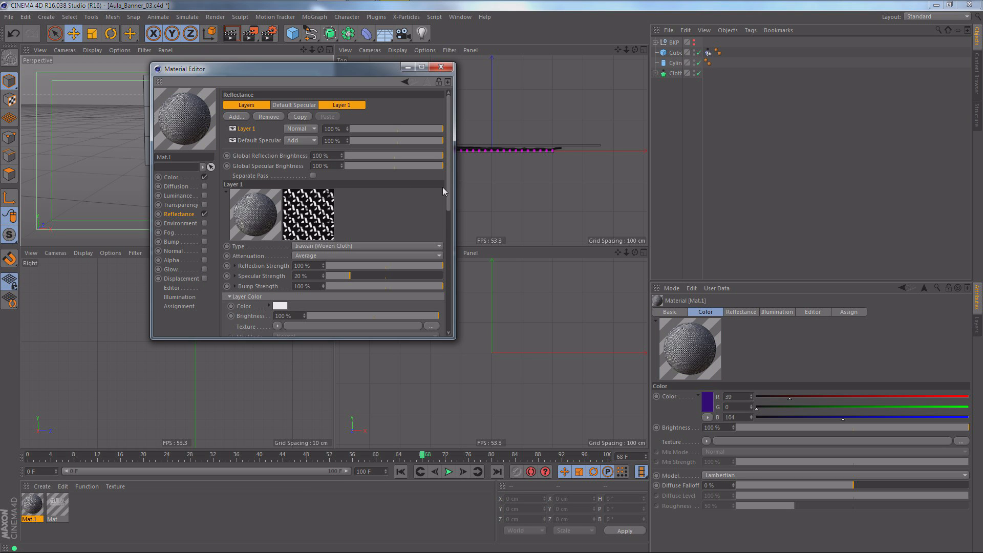
# Set the woven cloth layer's reflection strength and color brightness to 20 % and its bump strength to 10 %.
pyautogui.moveTo(450, 180); pyautogui.dragTo(450, 203)
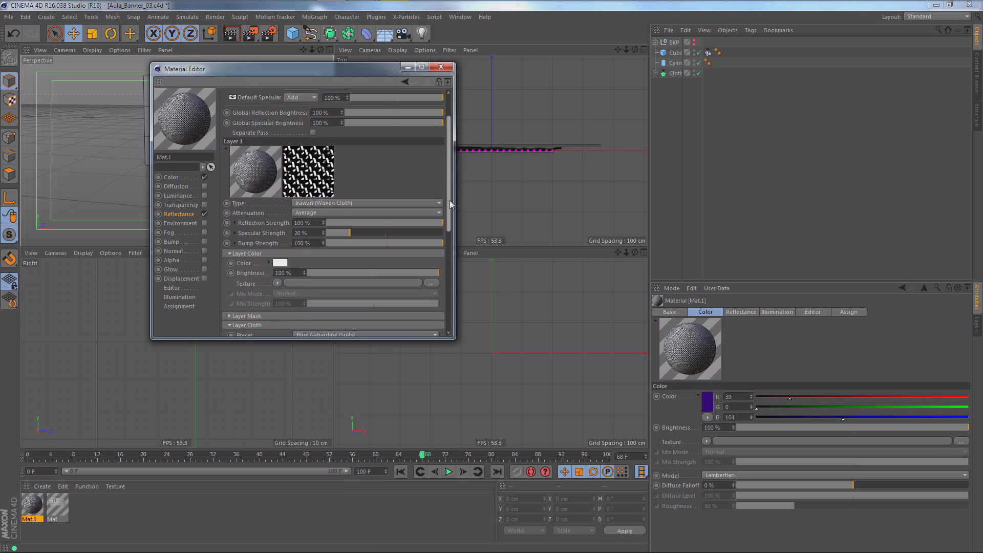
pyautogui.doubleClick(307, 223)
pyautogui.write('20')
pyautogui.press('Return')
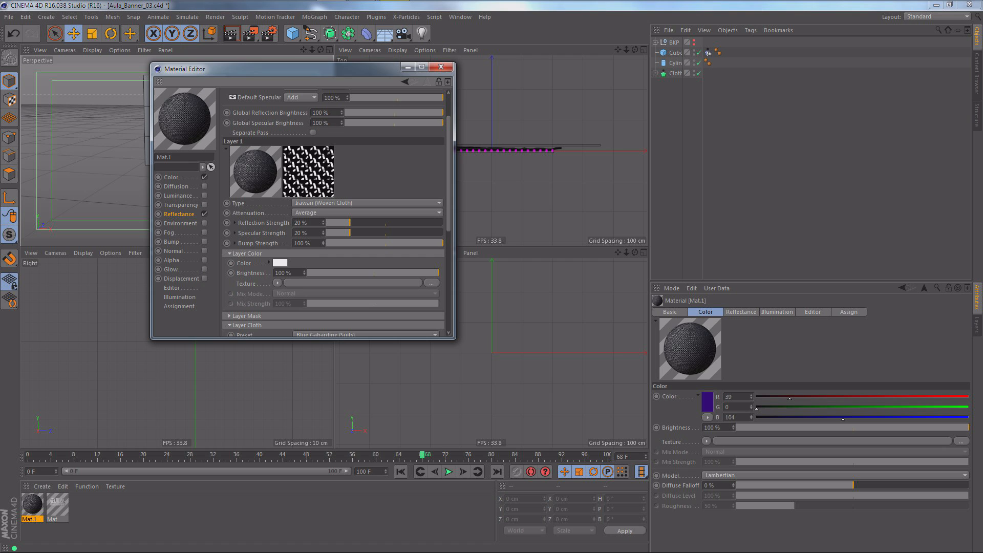
pyautogui.doubleClick(283, 273)
pyautogui.write('20')
pyautogui.press('Return')
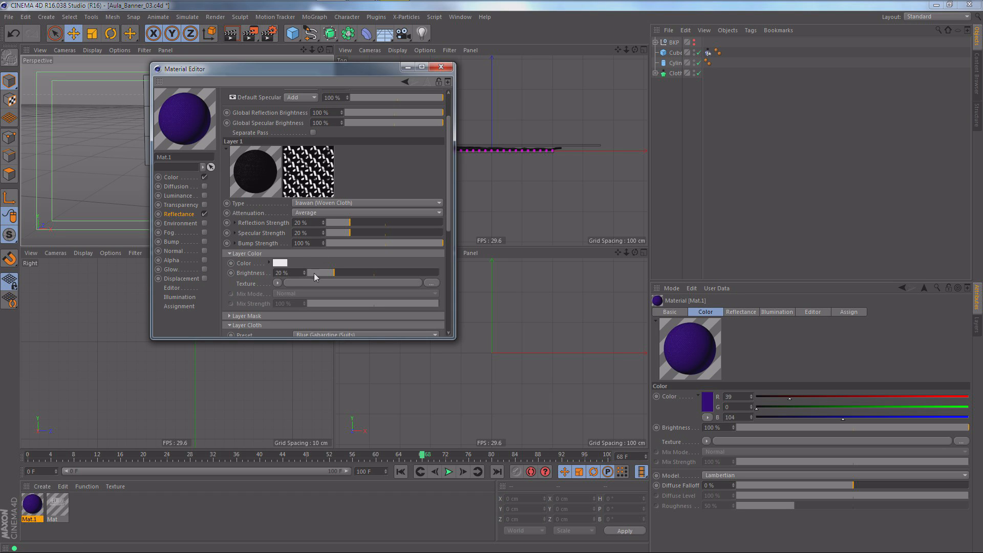
pyautogui.doubleClick(302, 244)
pyautogui.write('10')
pyautogui.press('Return')
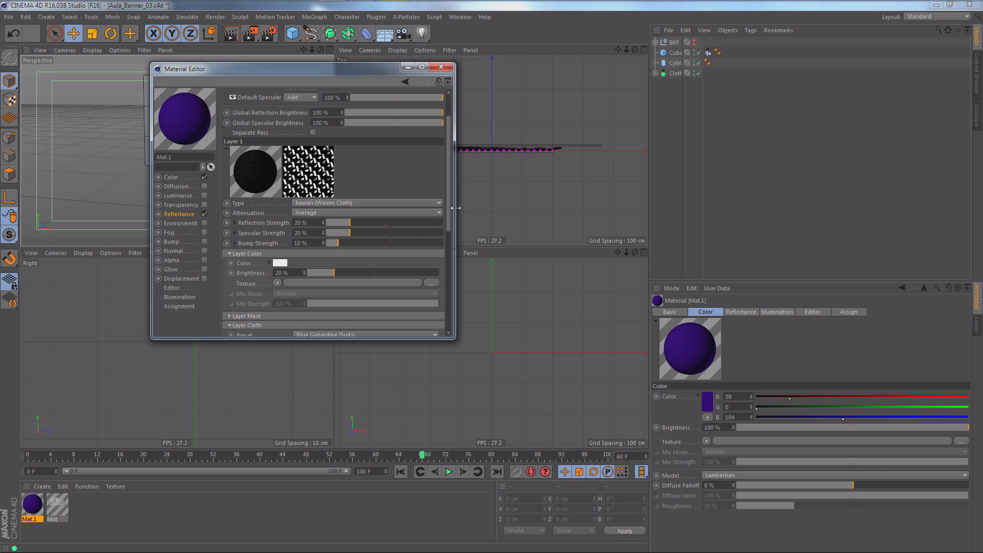
# Set the woven cloth layer's Scale U to 80 % and close the material editor.
pyautogui.moveTo(450, 205); pyautogui.dragTo(454, 262)
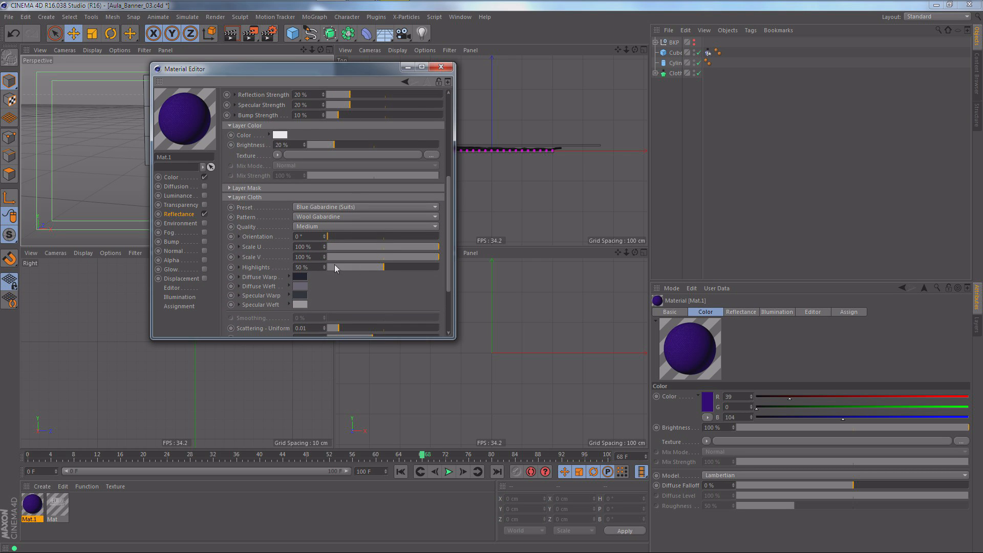
pyautogui.moveTo(312, 248); pyautogui.dragTo(260, 246)
pyautogui.write('80')
pyautogui.press('Return')
pyautogui.click(441, 68)
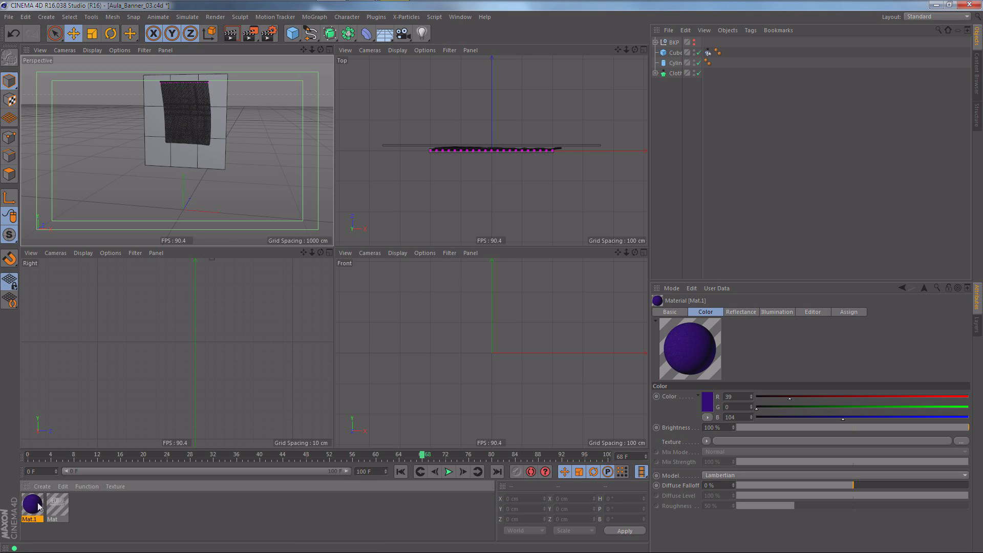
# Apply the purple fabric material to the Cloth Surface and preview-render the banner in perspective, both whole and close up.
pyautogui.moveTo(629, 107); pyautogui.dragTo(674, 73)
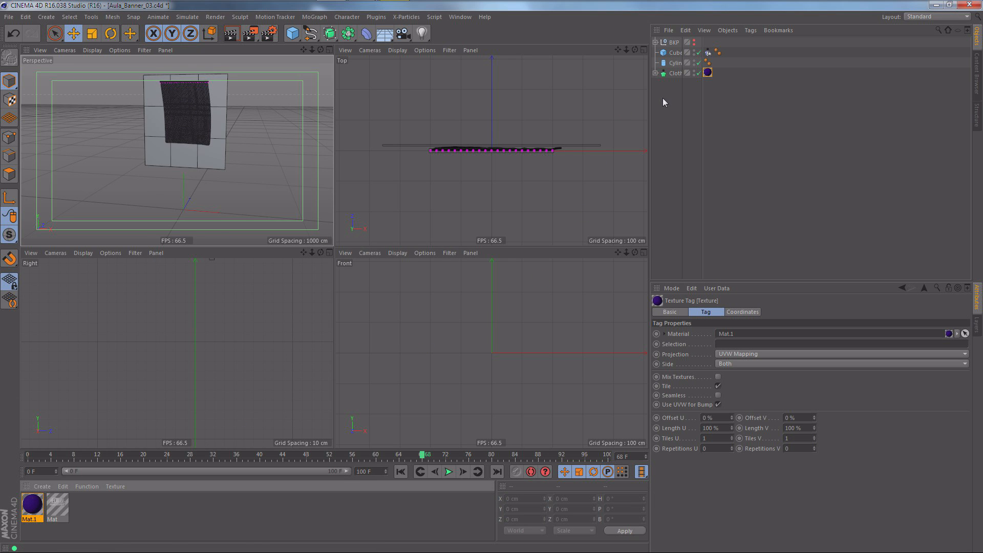
pyautogui.middleClick(212, 198)
pyautogui.press('9')
pyautogui.hotkey('ctrl', 'r')
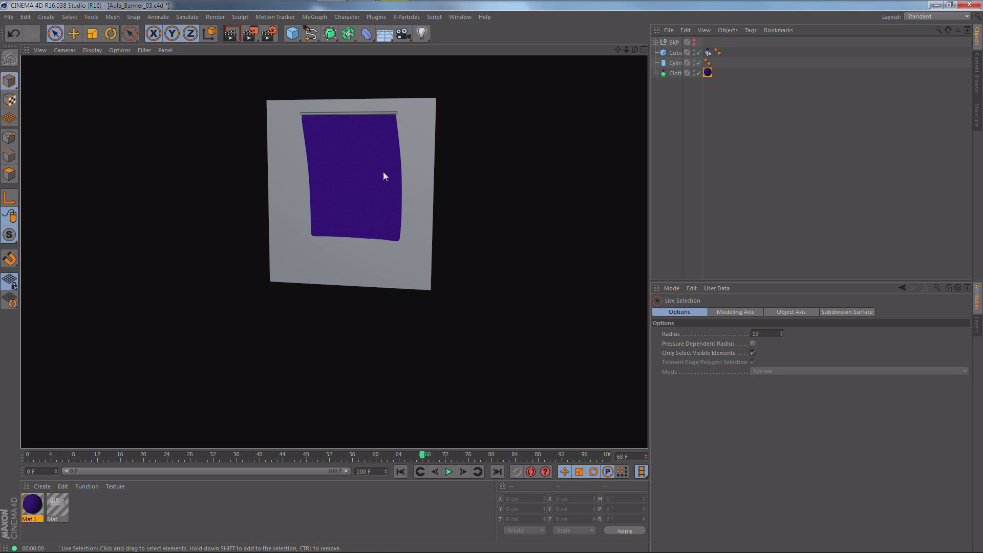
pyautogui.keyDown('alt'); pyautogui.moveTo(346, 171); pyautogui.dragTo(408, 155, button='right'); pyautogui.keyUp('alt')
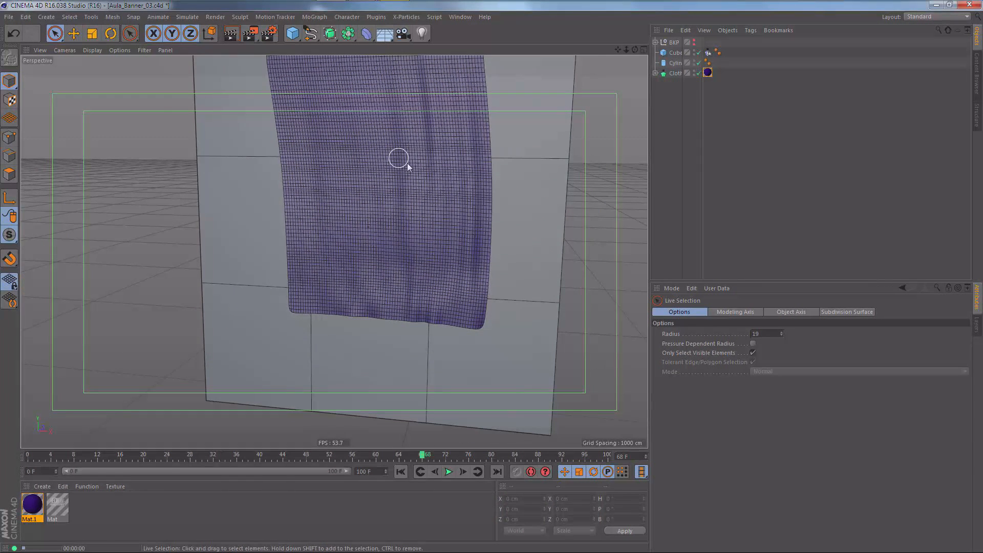
pyautogui.hotkey('ctrl', 'r')
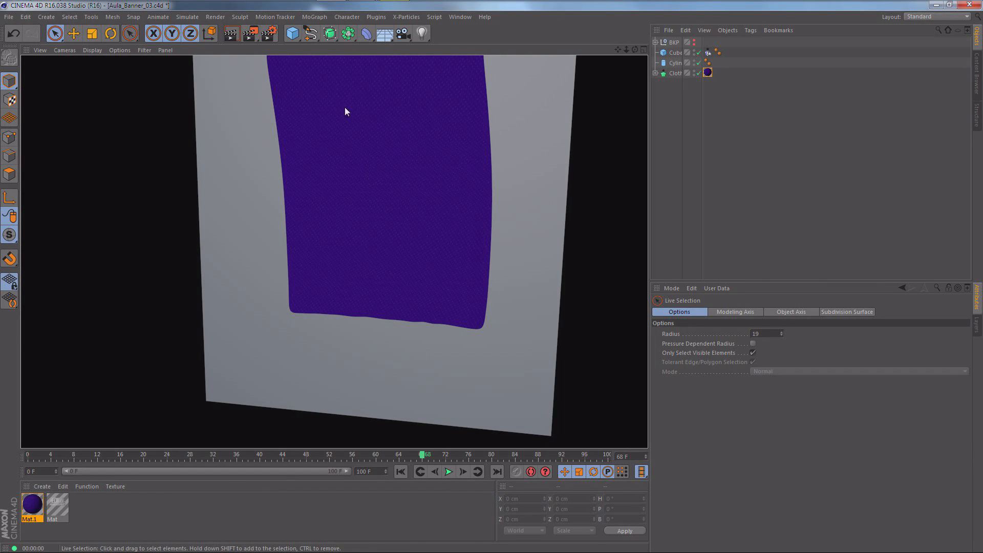
# Apply the lettering material to the Cloth Surface and shift its texture slightly upward to a Y offset of about -1.8 %.
pyautogui.click(674, 73)
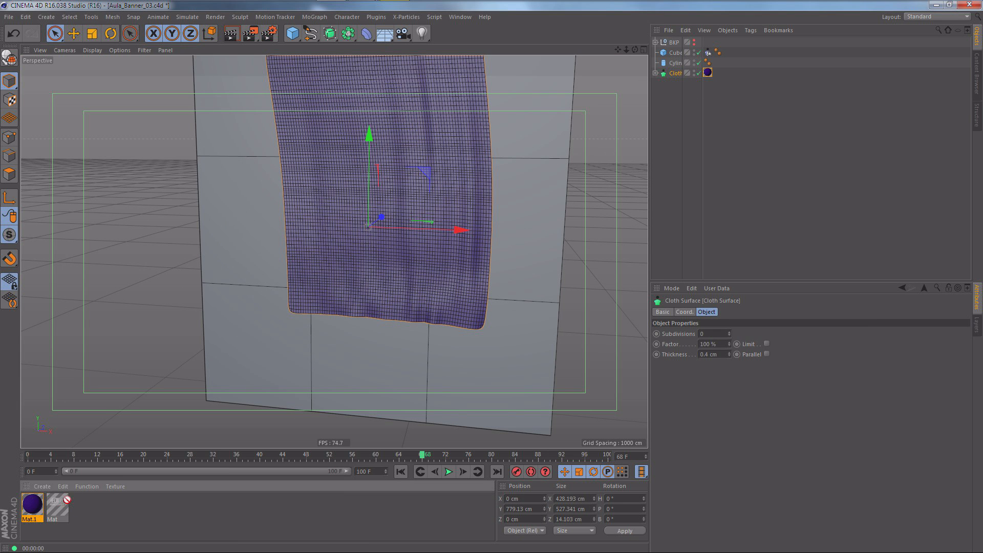
pyautogui.moveTo(58, 505); pyautogui.dragTo(685, 75)
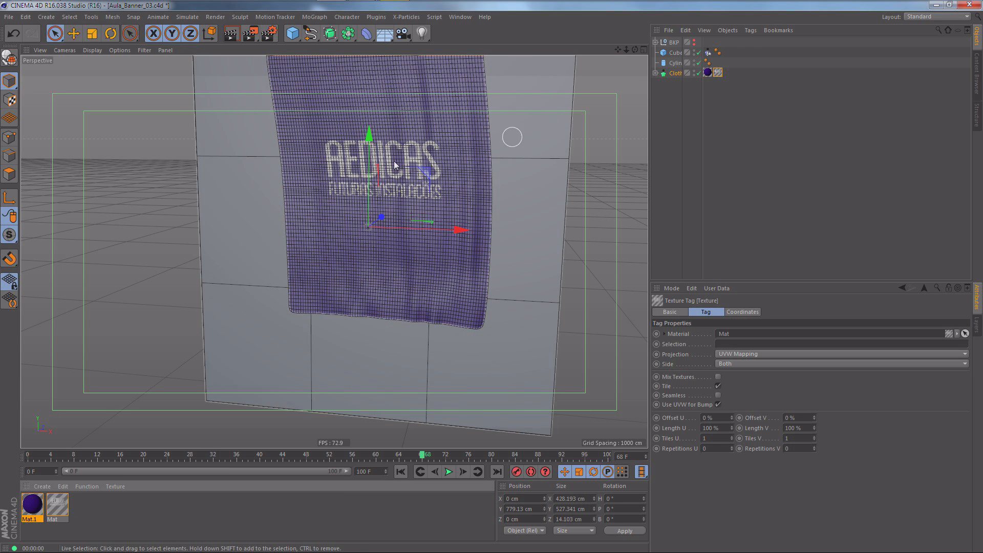
pyautogui.click(9, 99)
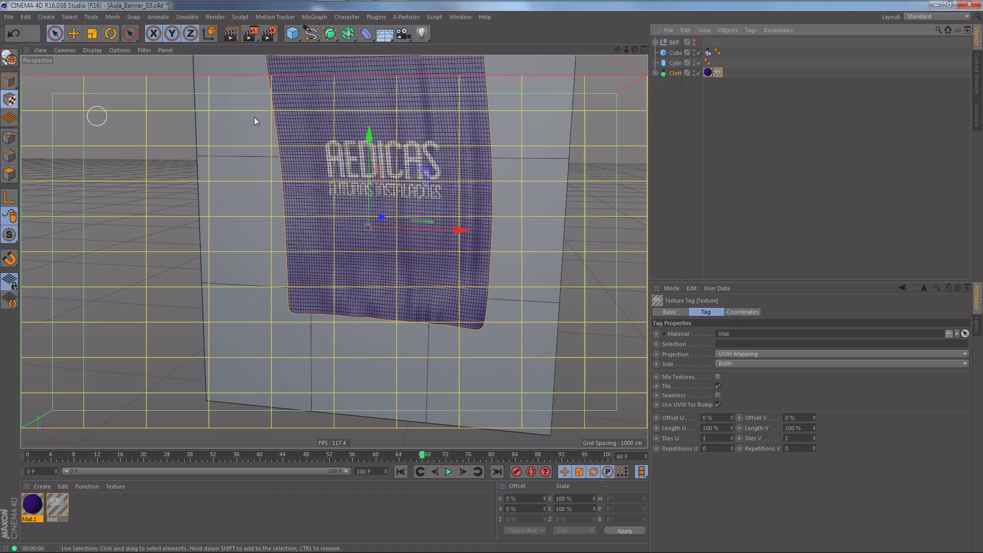
pyautogui.click(679, 74)
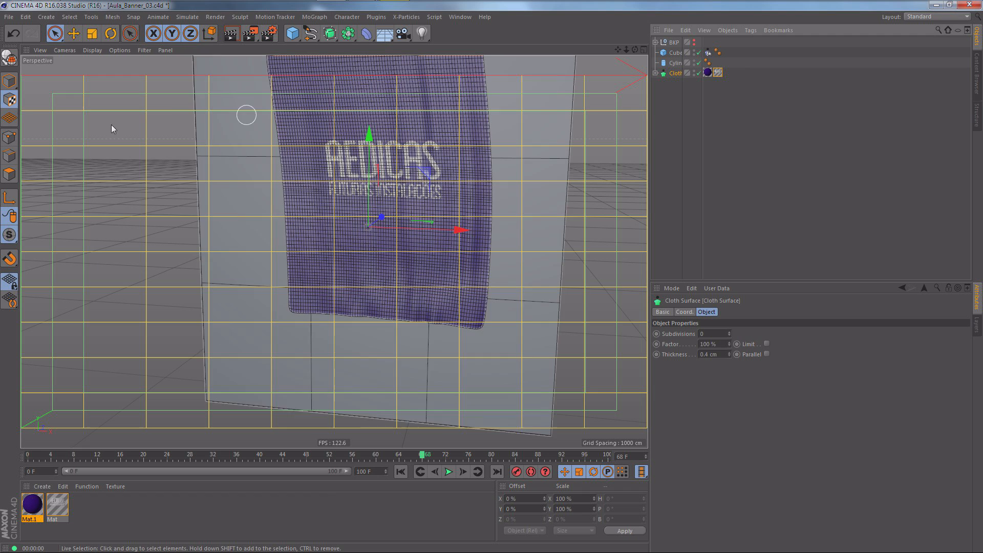
pyautogui.moveTo(369, 137); pyautogui.dragTo(370, 132)
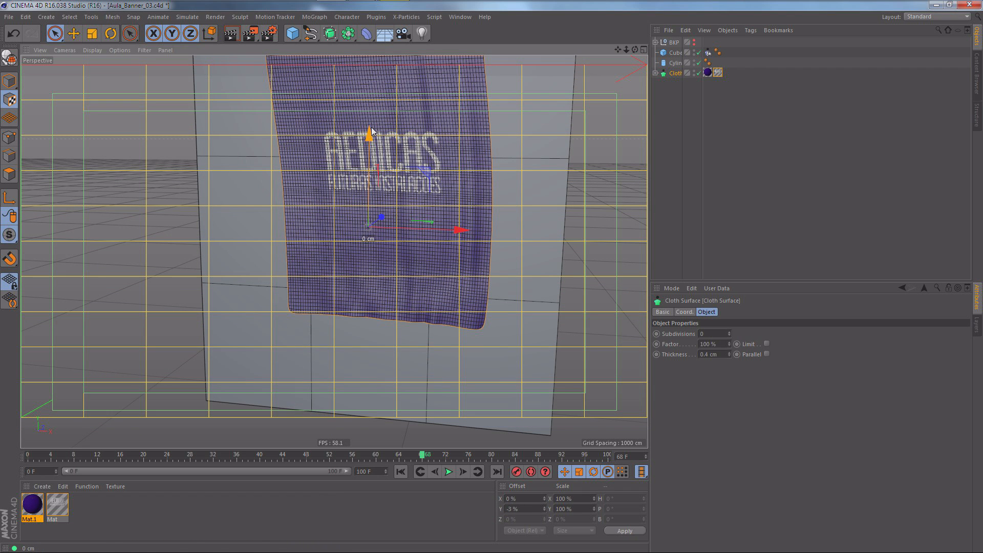
pyautogui.keyDown('alt'); pyautogui.moveTo(370, 134); pyautogui.dragTo(371, 167, button='middle'); pyautogui.keyUp('alt')
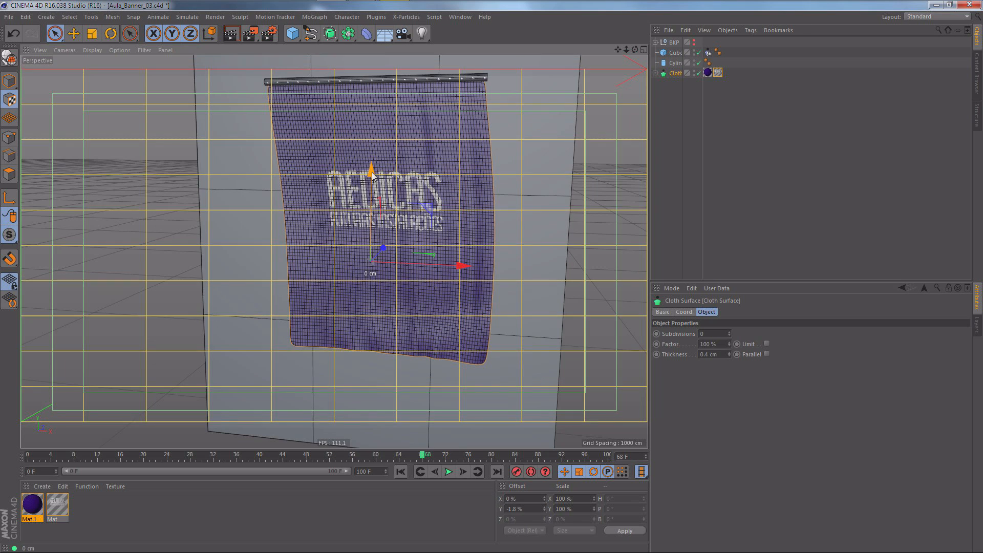
pyautogui.click(695, 135)
pyautogui.click(9, 81)
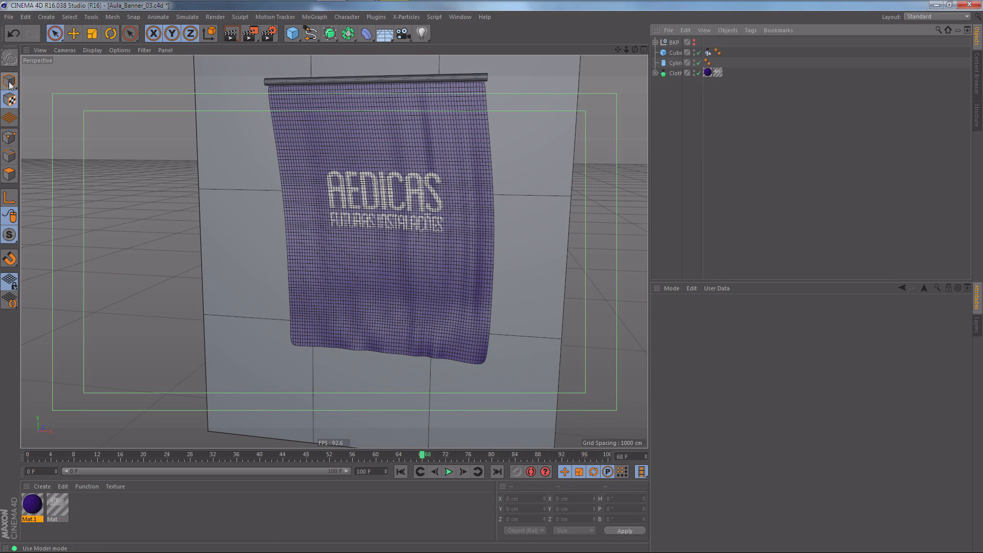
# Create a pure white material (RGB 255) with reflectance disabled and apply it to the wall panel behind the banner.
pyautogui.doubleClick(82, 500)
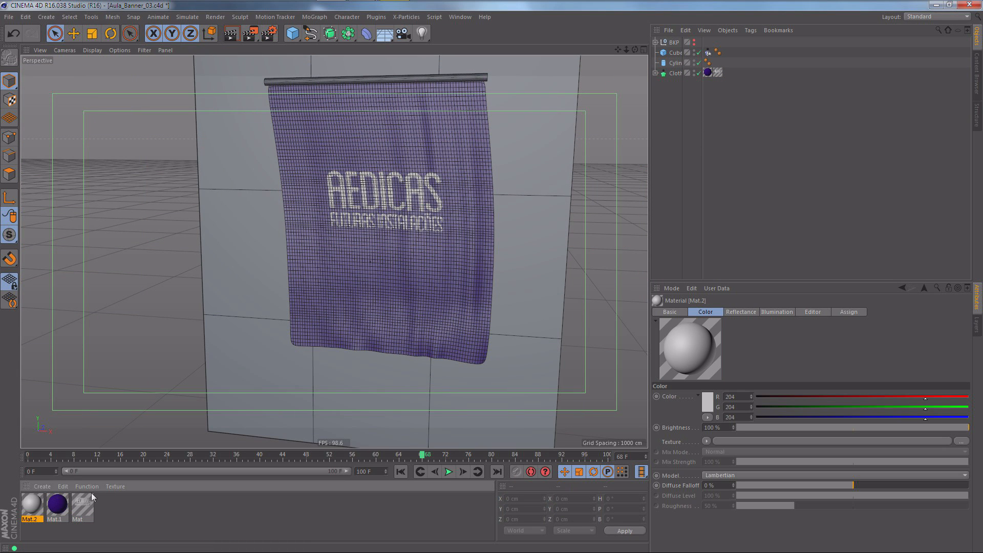
pyautogui.doubleClick(32, 506)
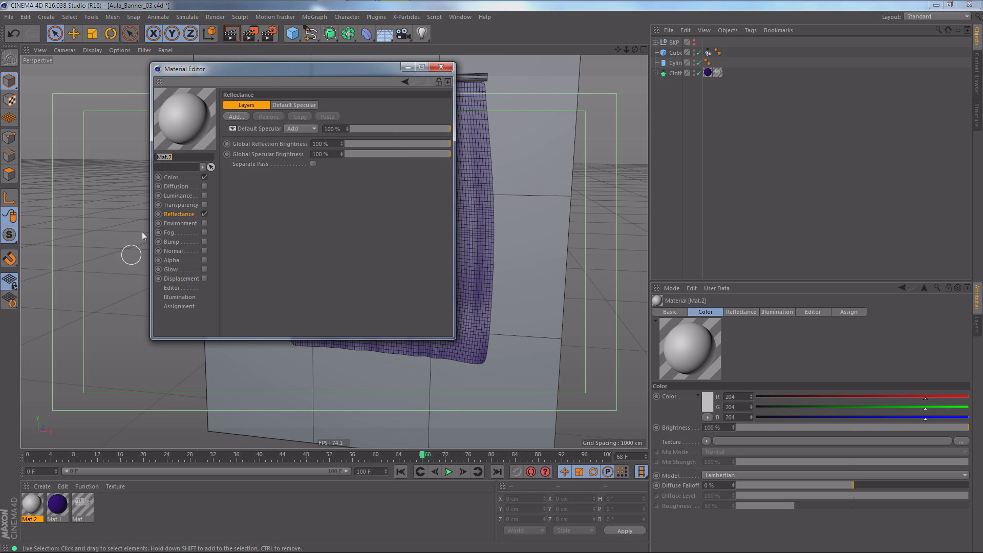
pyautogui.click(174, 177)
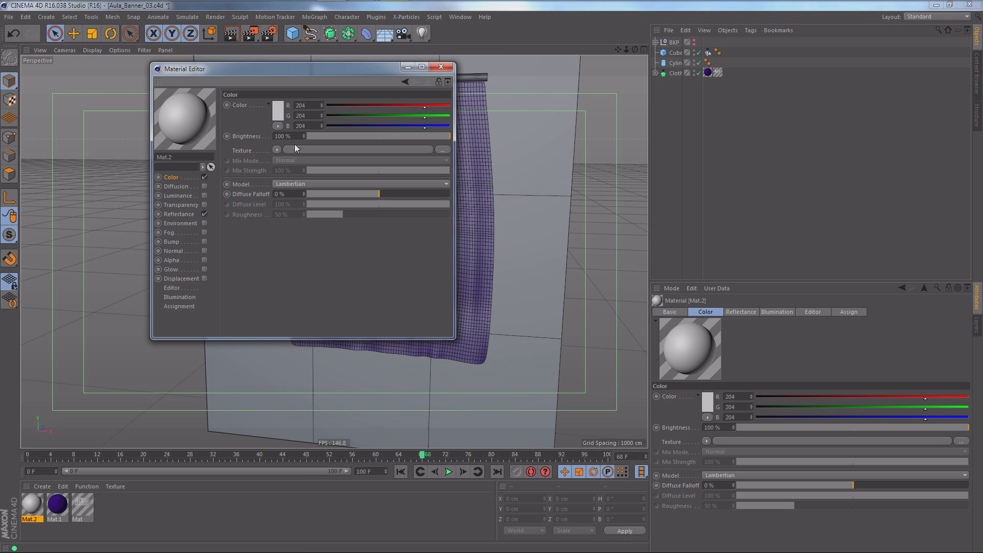
pyautogui.click(275, 115)
pyautogui.click(258, 162)
pyautogui.click(204, 214)
pyautogui.click(440, 66)
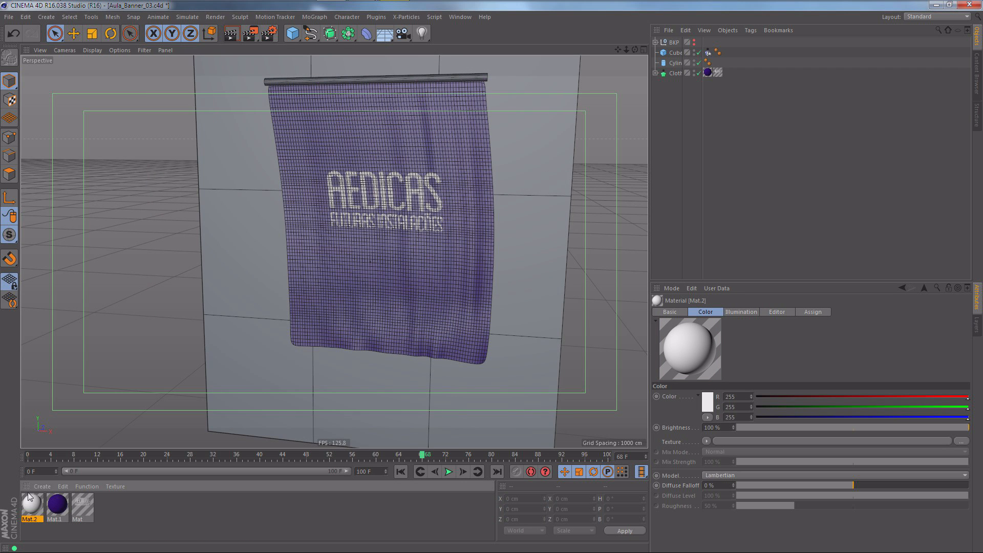
pyautogui.moveTo(31, 504); pyautogui.dragTo(225, 193)
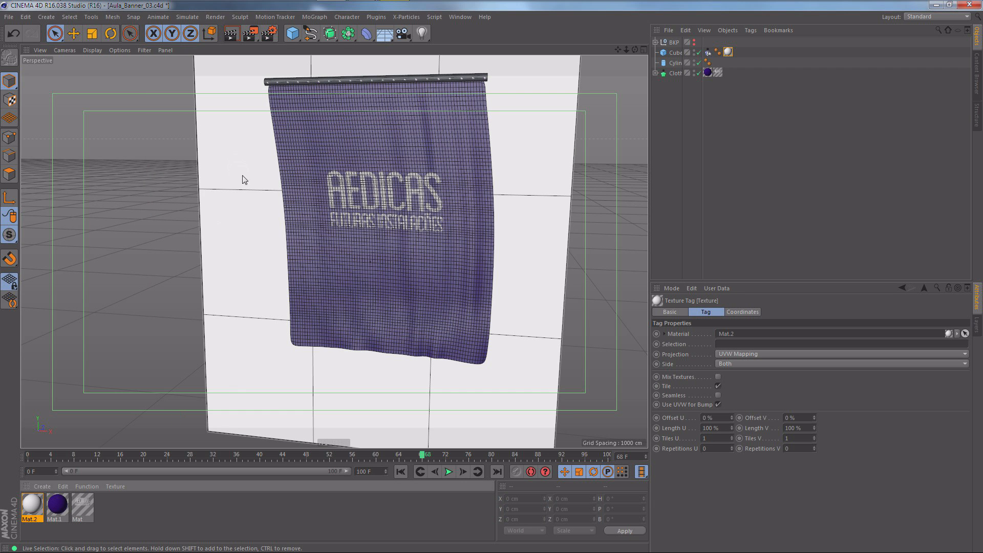
# Create another material and set its color to dark grey, RGB 72, 72, 72.
pyautogui.doubleClick(121, 508)
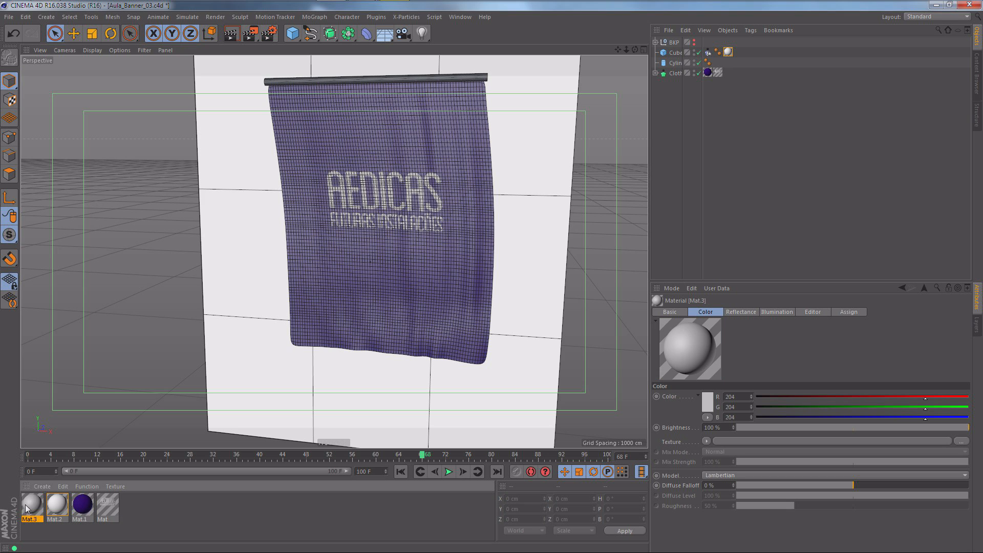
pyautogui.doubleClick(26, 505)
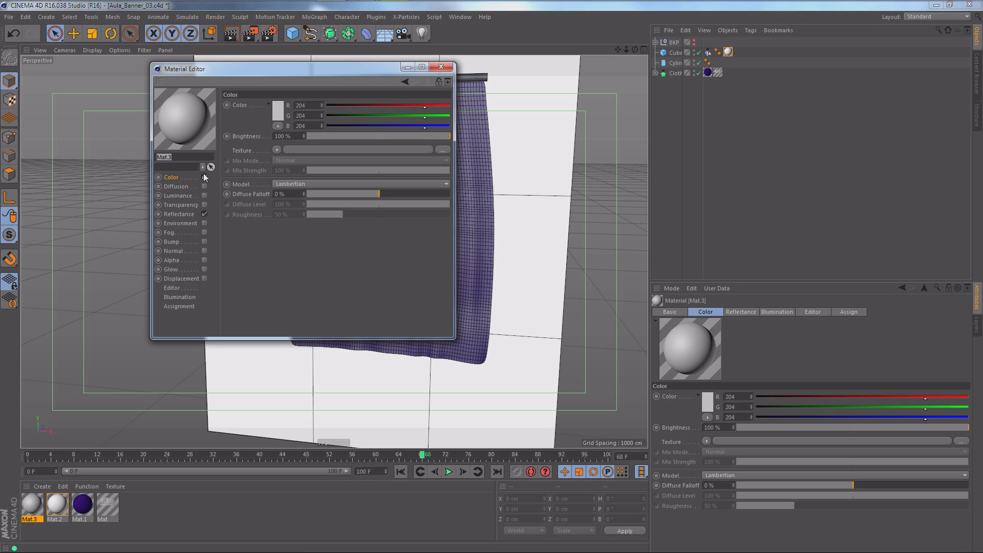
pyautogui.click(276, 111)
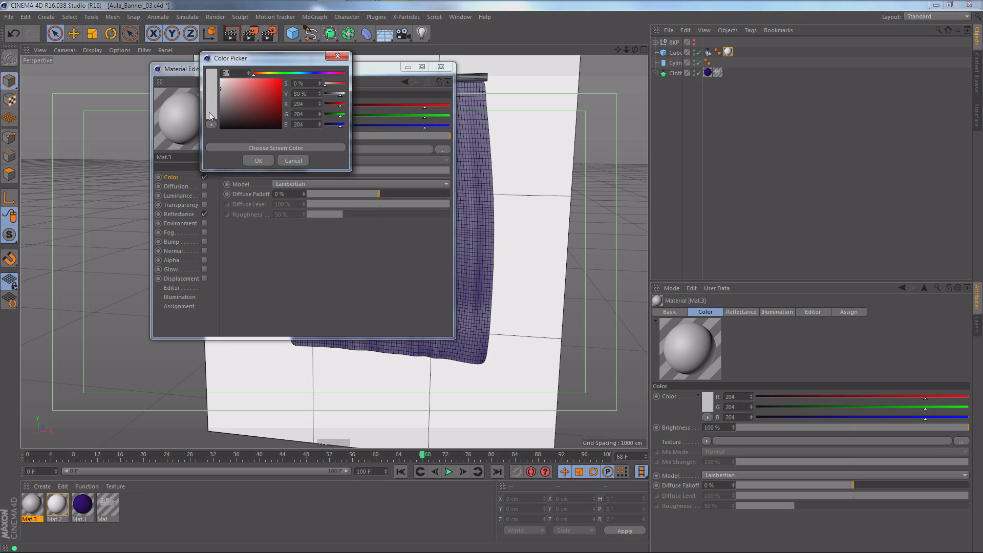
pyautogui.click(209, 112)
pyautogui.click(257, 160)
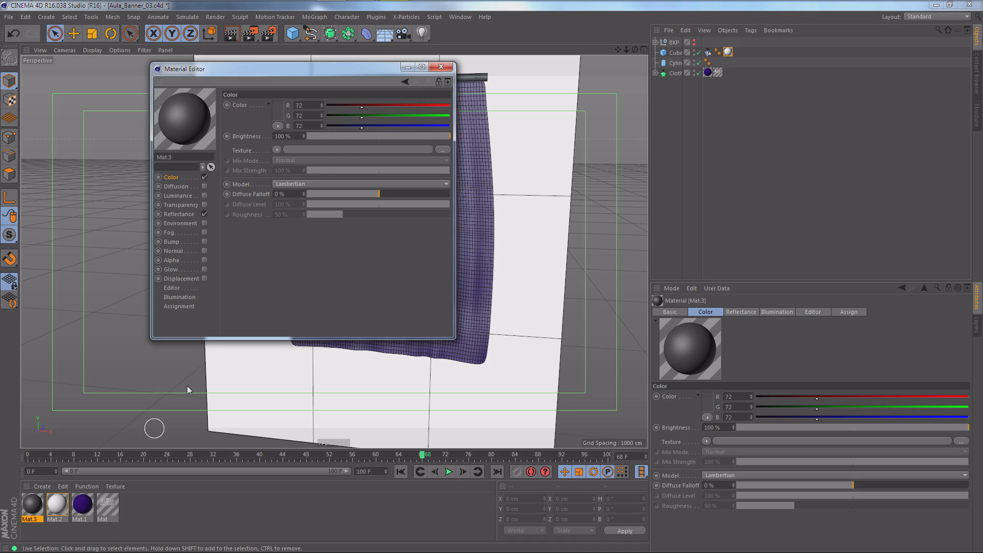
# Add a GGX reflectance layer to the dark grey material with 10 % roughness and 20 % reflection strength.
pyautogui.click(189, 215)
pyautogui.click(240, 117)
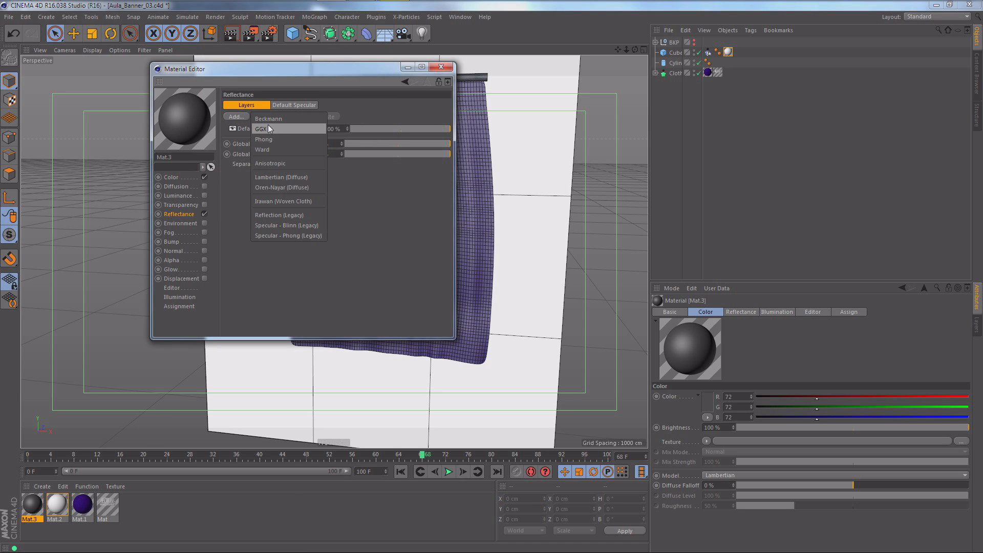
pyautogui.click(260, 129)
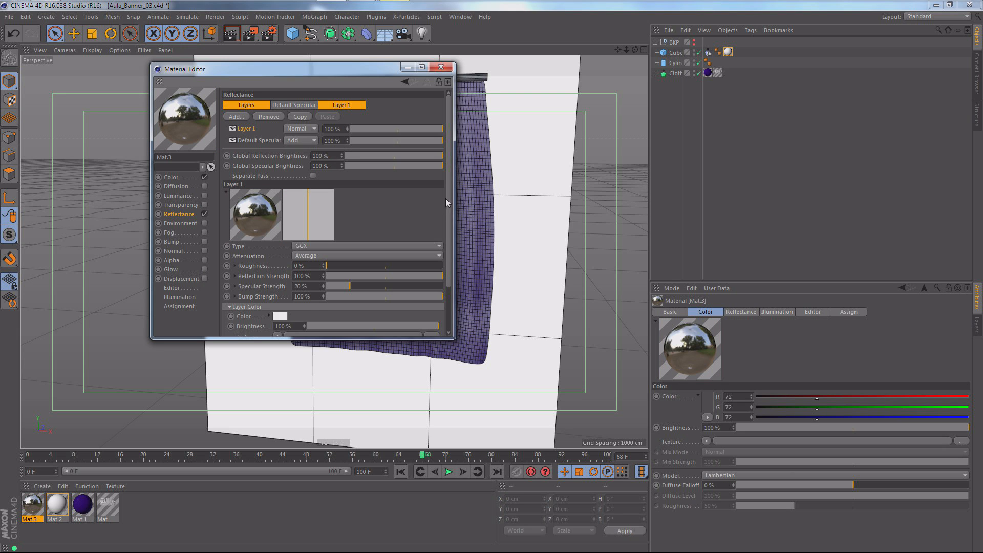
pyautogui.scroll(-1, 447, 205)
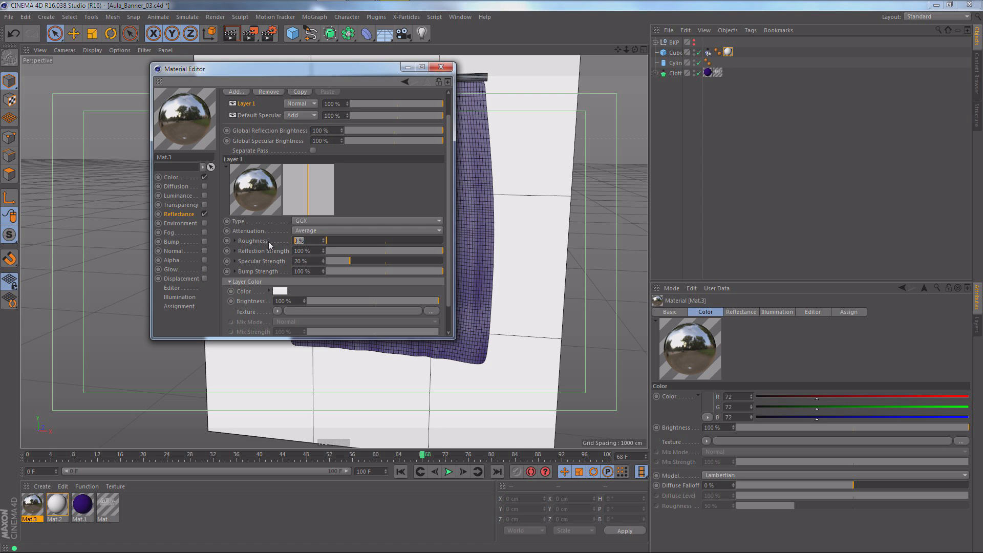
pyautogui.write('20')
pyautogui.press('Return')
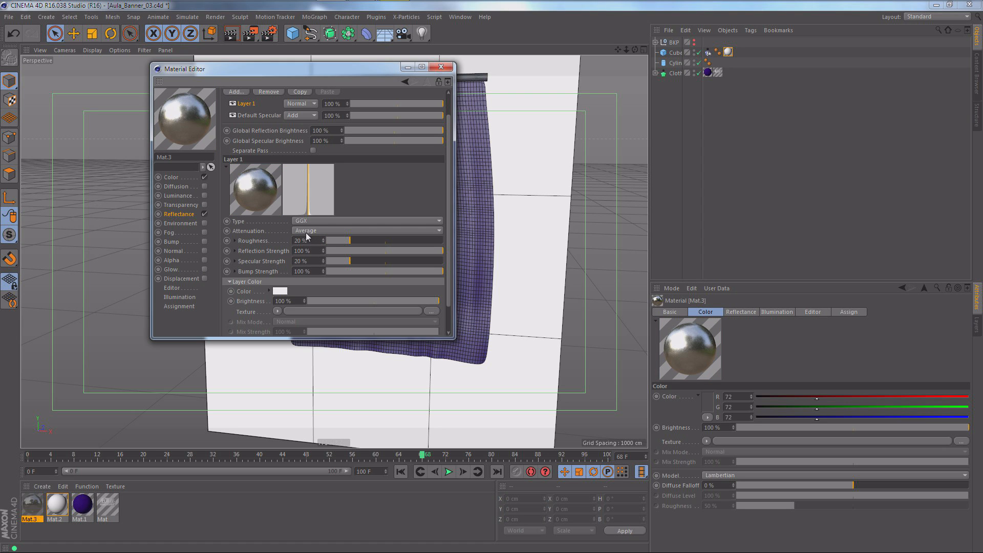
pyautogui.moveTo(307, 240); pyautogui.dragTo(277, 232)
pyautogui.write('10')
pyautogui.press('Return')
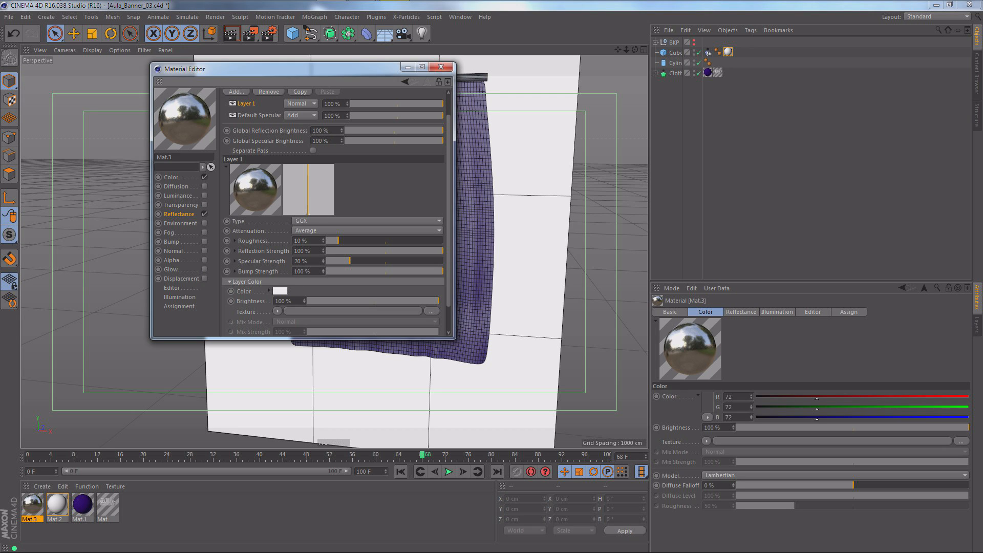
pyautogui.moveTo(309, 250); pyautogui.dragTo(290, 252)
pyautogui.write('20')
pyautogui.press('Return')
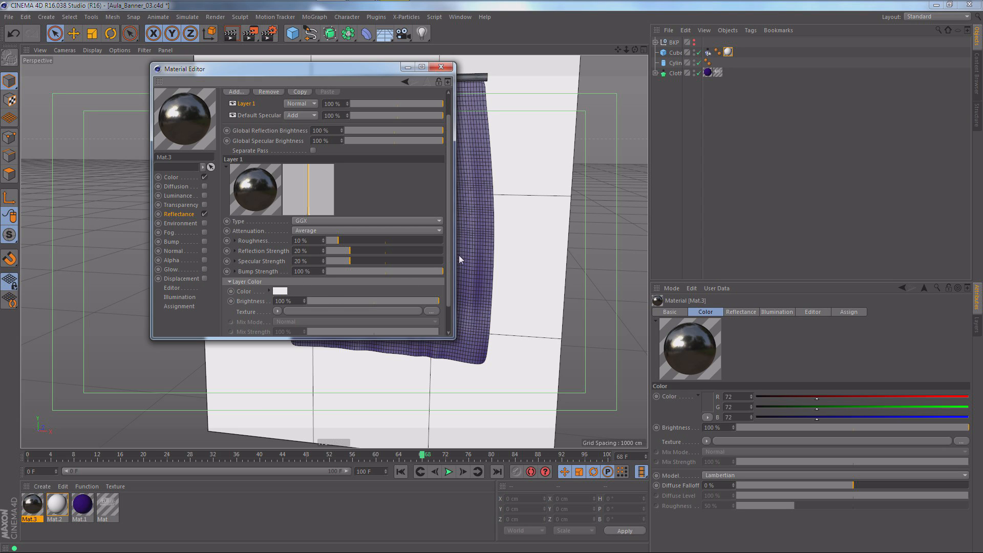
# Load a Fresnel texture into the GGX layer's color and apply the dark grey material to the rod cylinder.
pyautogui.scroll(-3, 444, 256)
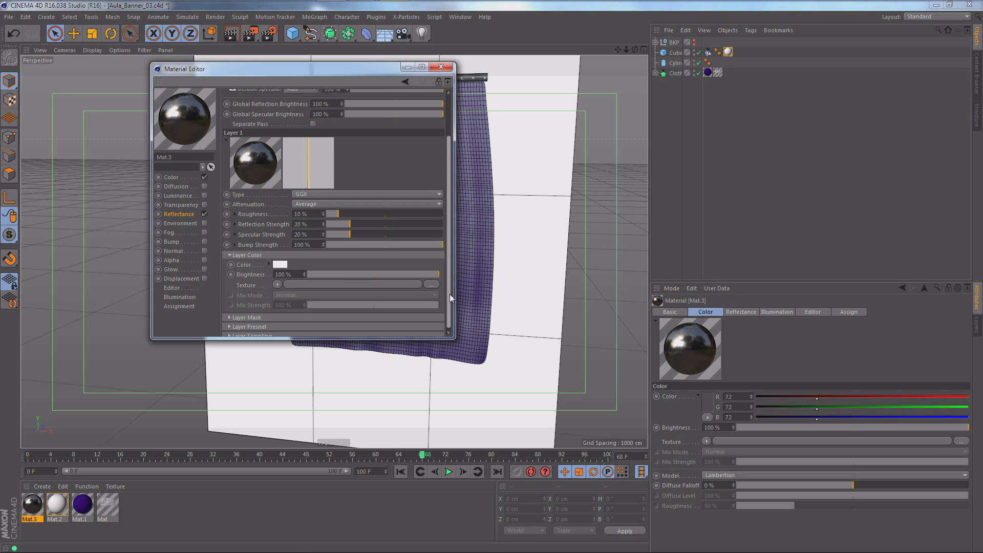
pyautogui.click(278, 281)
pyautogui.click(293, 385)
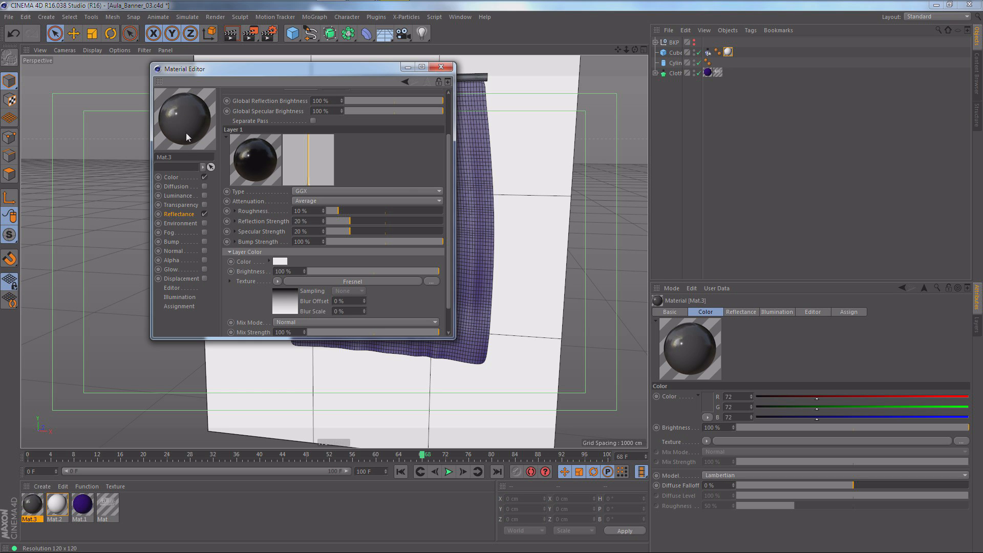
pyautogui.click(440, 67)
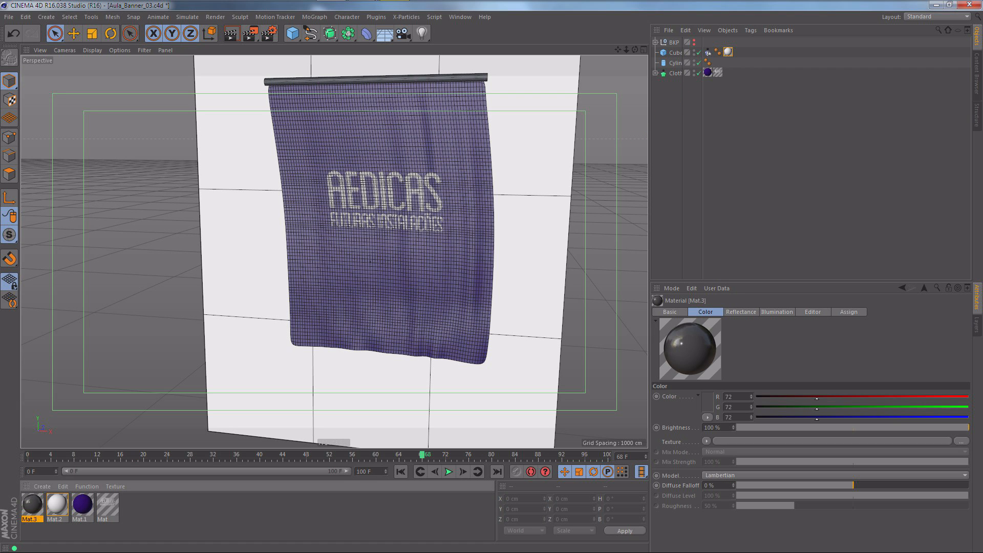
pyautogui.moveTo(33, 504); pyautogui.dragTo(675, 63)
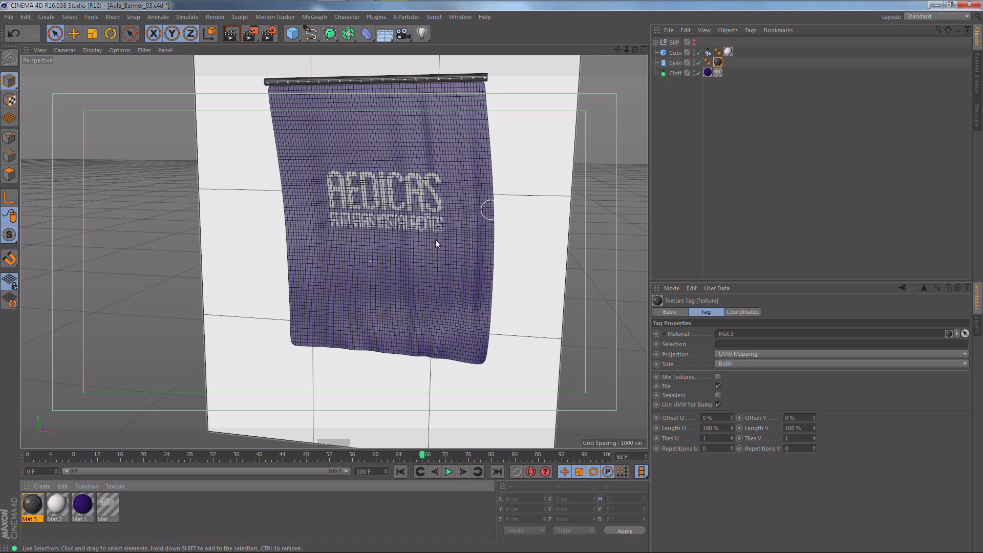
# Add a Sky object to the scene and view the whole banner and wall panel at an angle.
pyautogui.keyDown('alt'); pyautogui.moveTo(405, 203); pyautogui.dragTo(383, 212, button='right'); pyautogui.keyUp('alt')
pyautogui.keyDown('alt'); pyautogui.moveTo(407, 201); pyautogui.dragTo(477, 217); pyautogui.keyUp('alt')
pyautogui.keyDown('alt'); pyautogui.moveTo(334, 252); pyautogui.dragTo(460, 154); pyautogui.keyUp('alt')
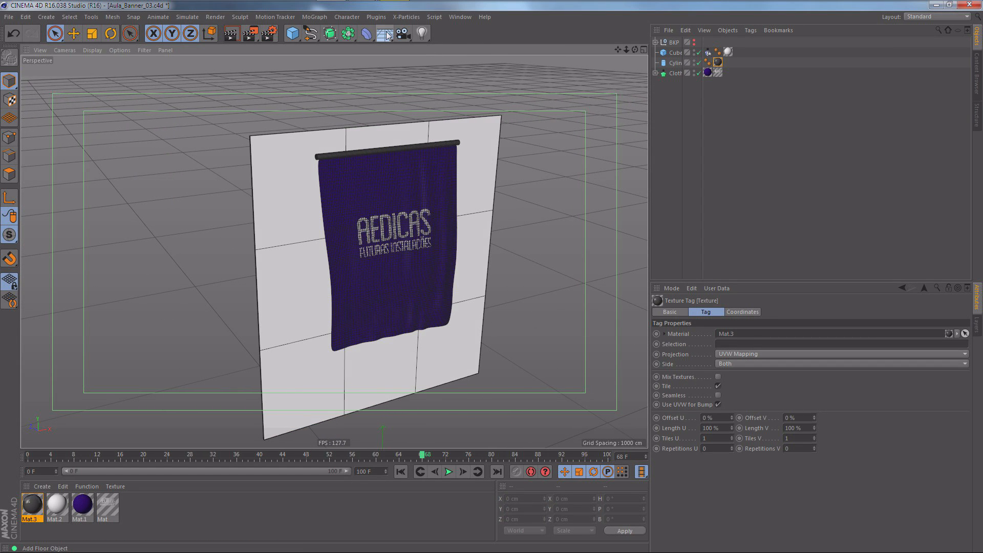
pyautogui.click(388, 34)
pyautogui.click(421, 67)
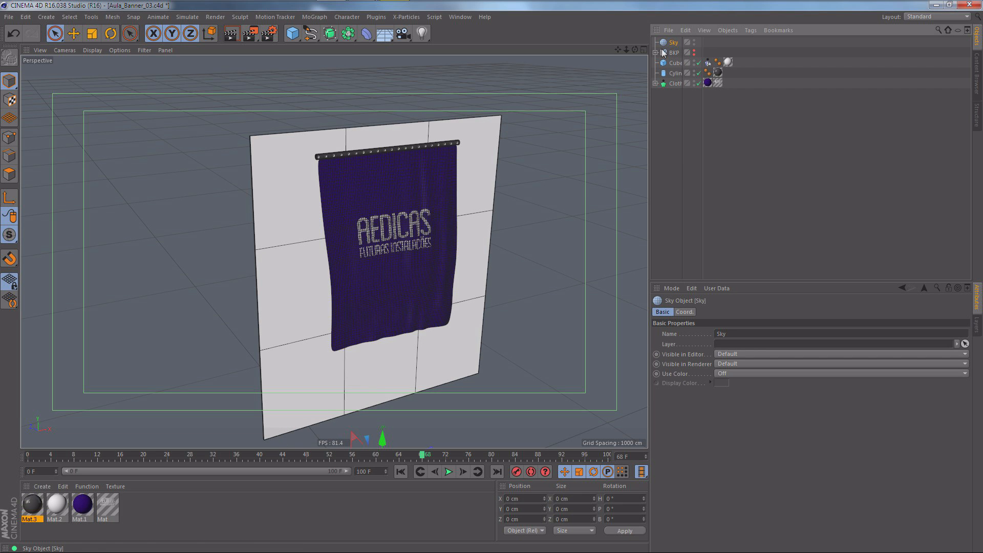
pyautogui.keyDown('alt'); pyautogui.moveTo(525, 243); pyautogui.dragTo(523, 238); pyautogui.keyUp('alt')
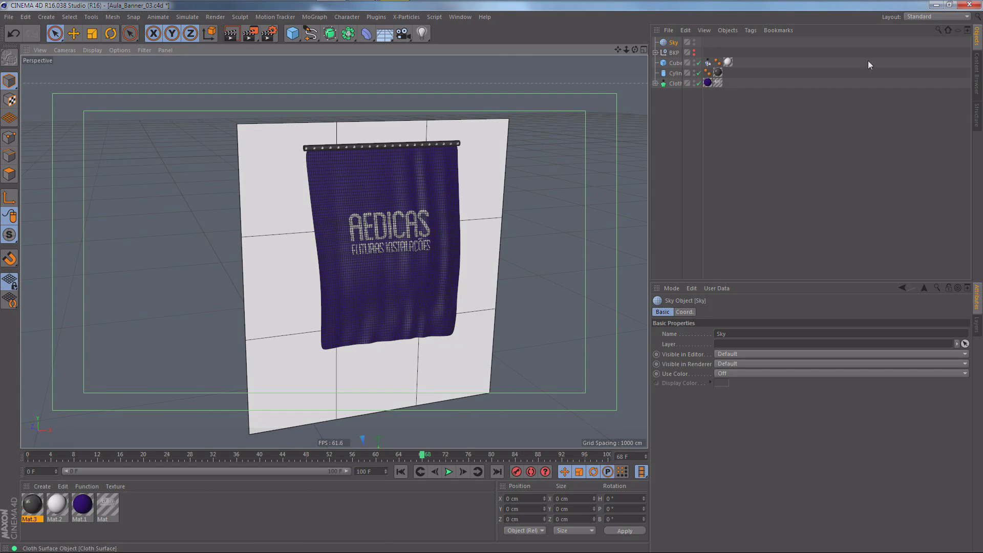
# Browse the content library's presets to the HDR sky images and select Cityscape.hdr.
pyautogui.click(977, 70)
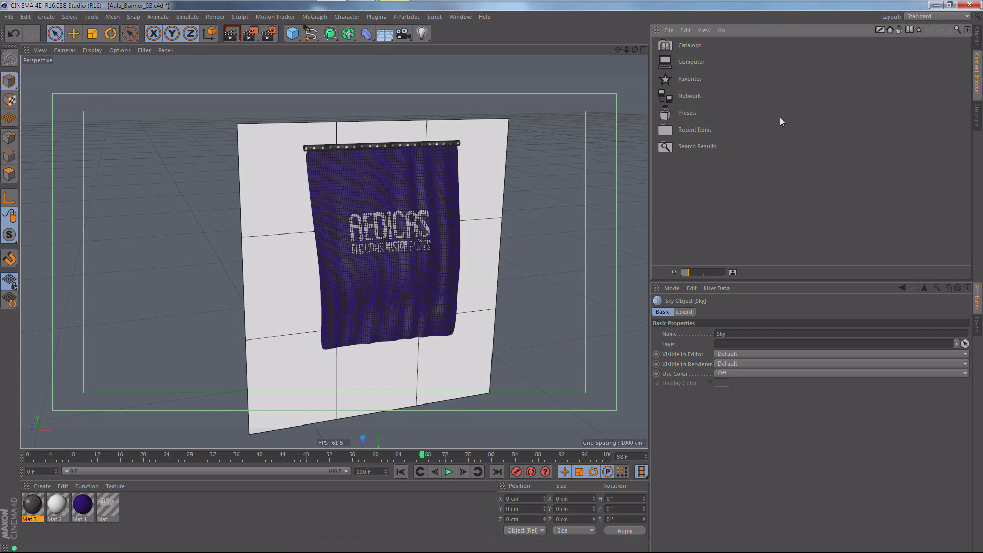
pyautogui.doubleClick(686, 112)
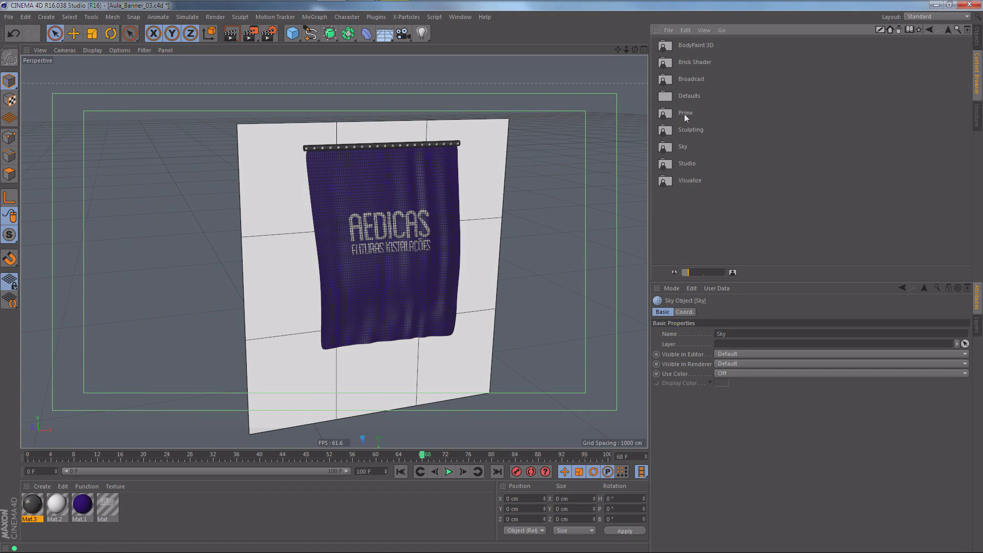
pyautogui.doubleClick(693, 180)
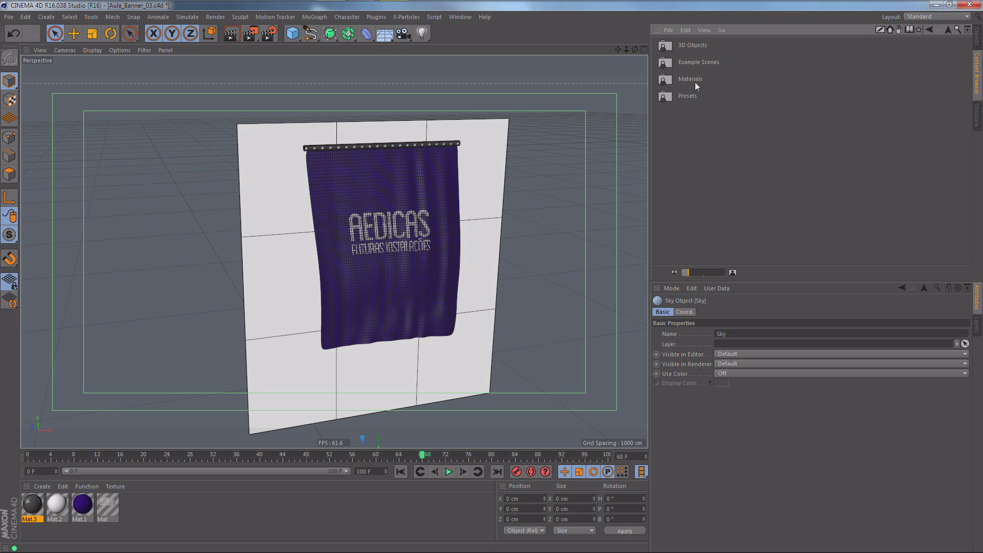
pyautogui.click(890, 29)
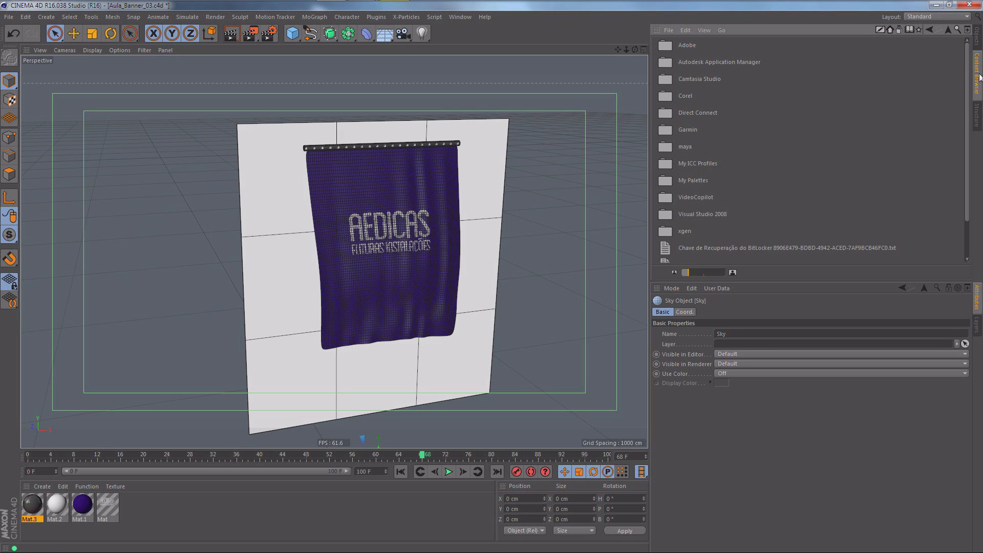
pyautogui.click(899, 29)
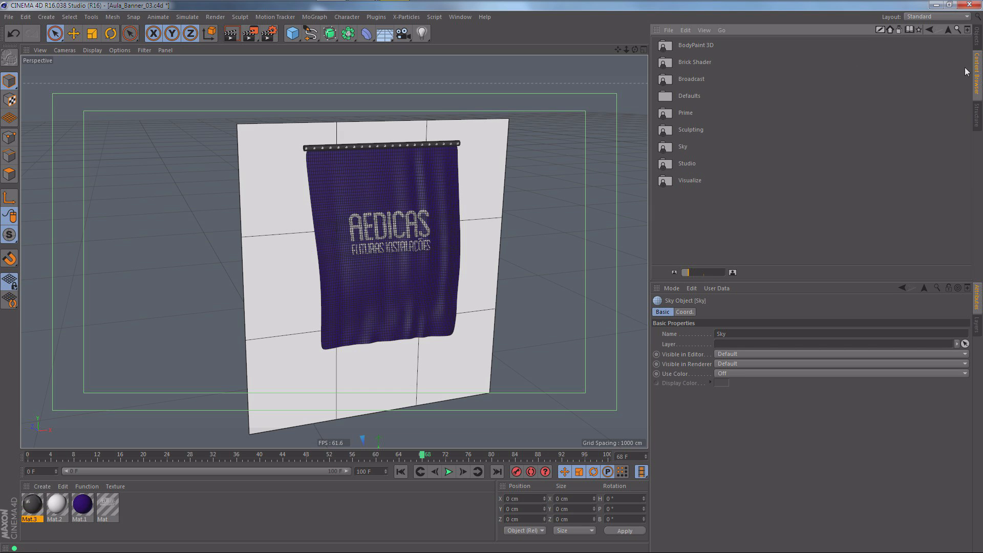
pyautogui.doubleClick(686, 171)
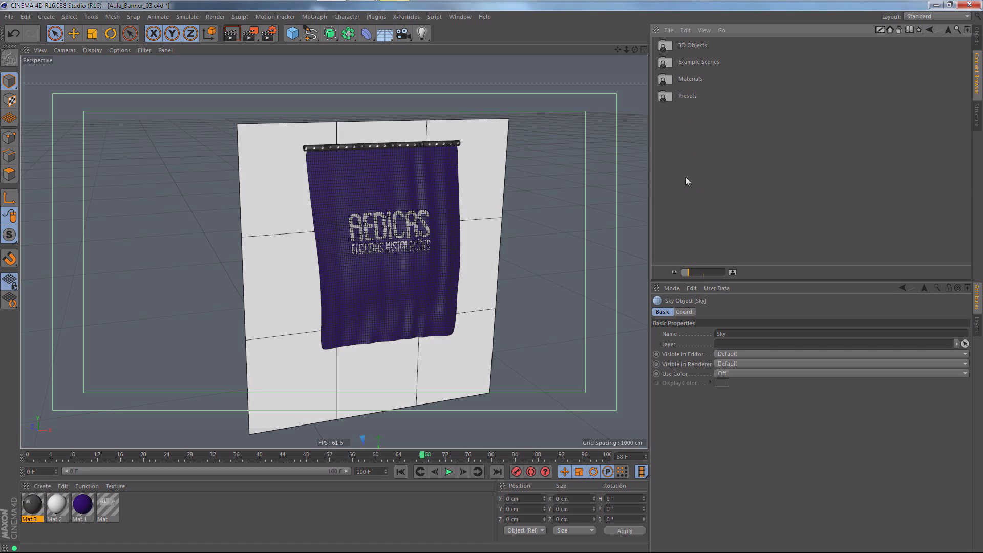
pyautogui.doubleClick(688, 96)
pyautogui.doubleClick(691, 80)
pyautogui.doubleClick(686, 45)
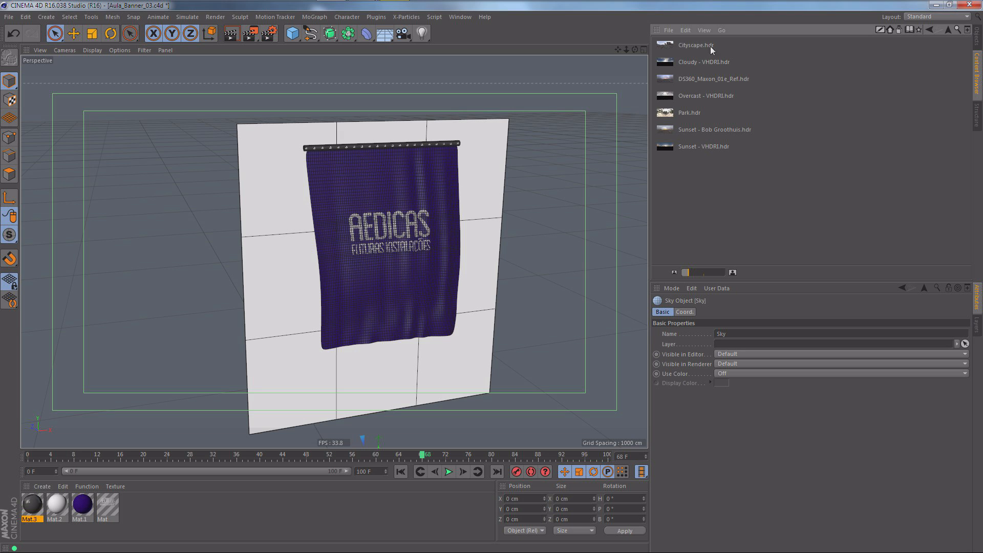
pyautogui.click(686, 46)
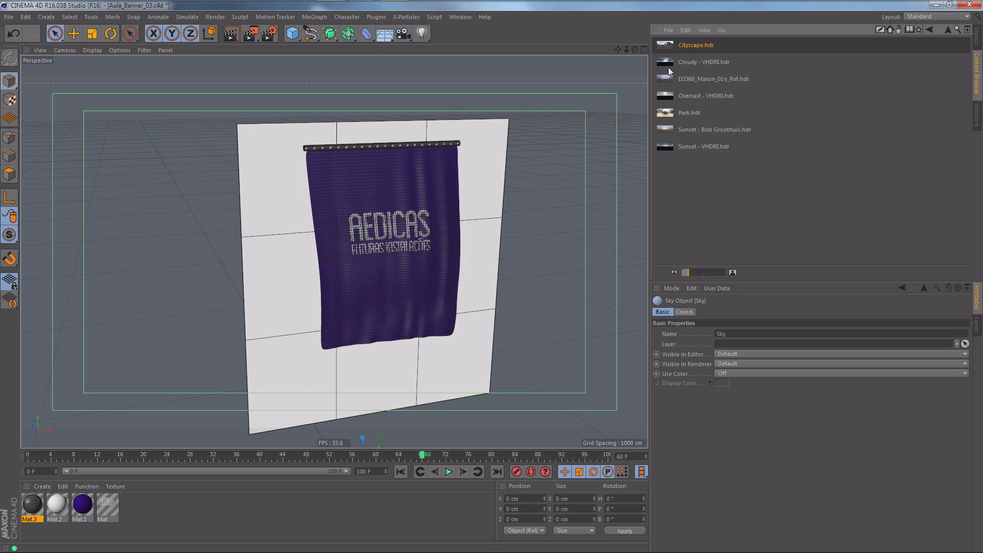
# Create a material for the sky, turning off its Color and Reflectance channels and enabling Luminance.
pyautogui.doubleClick(151, 505)
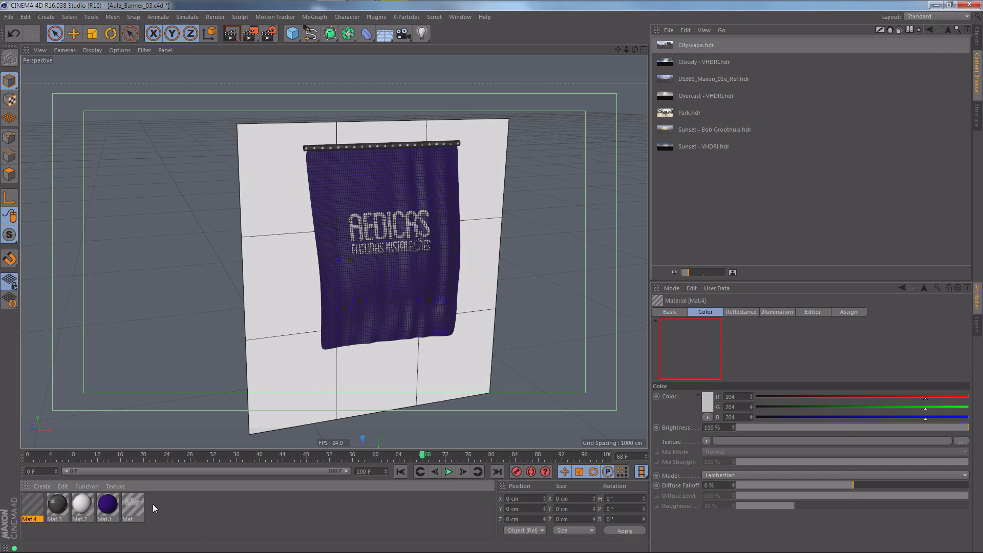
pyautogui.doubleClick(34, 504)
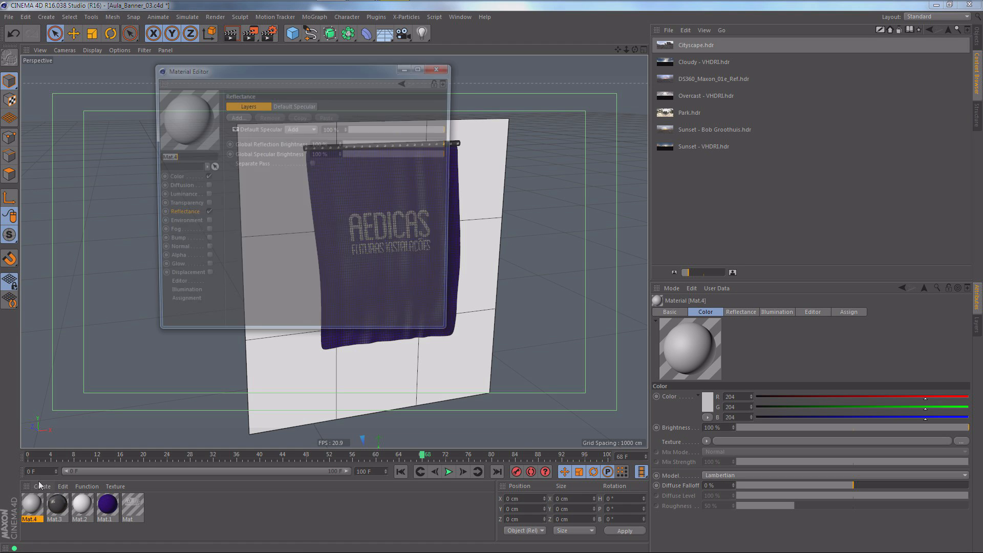
pyautogui.click(189, 177)
pyautogui.click(205, 176)
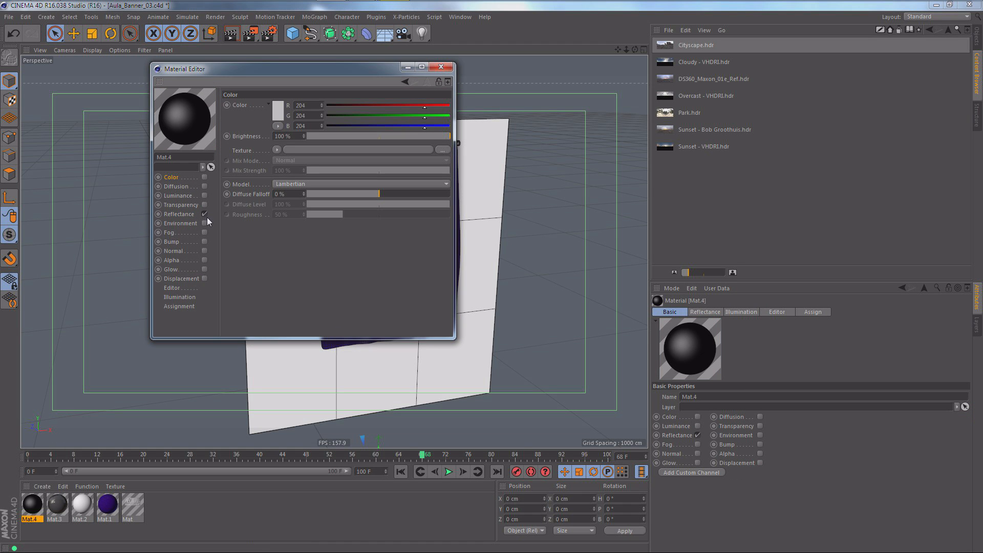
pyautogui.click(204, 223)
pyautogui.click(204, 223)
pyautogui.click(205, 214)
pyautogui.click(184, 196)
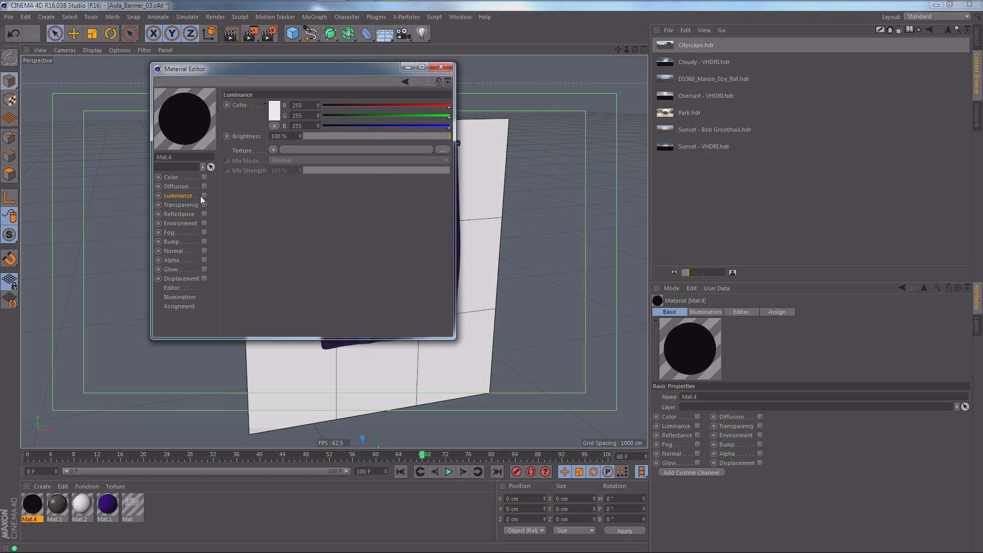
pyautogui.click(204, 196)
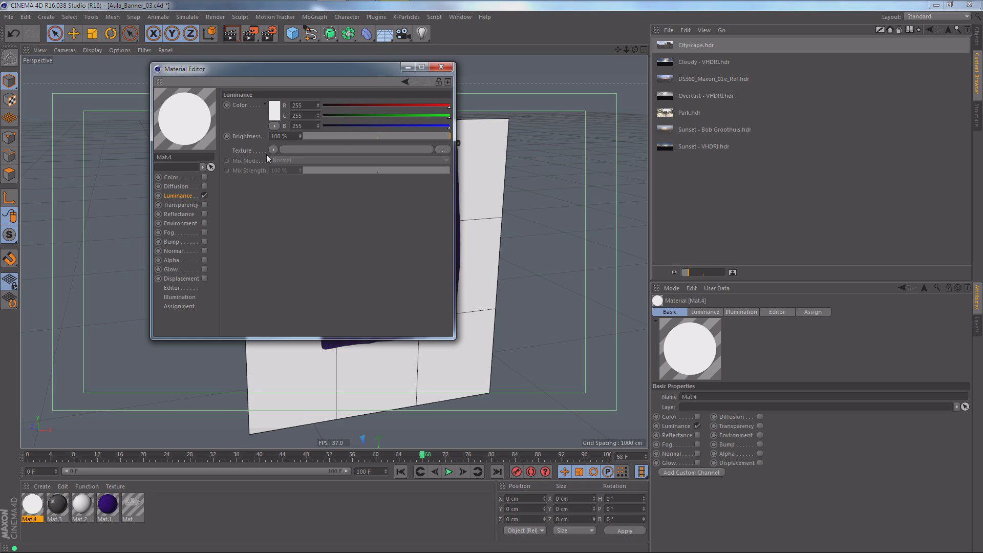
# Load Cityscape.hdr as the new material's luminance texture and apply the material to the Sky object.
pyautogui.click(703, 45)
pyautogui.moveTo(703, 45); pyautogui.dragTo(314, 160)
pyautogui.click(441, 67)
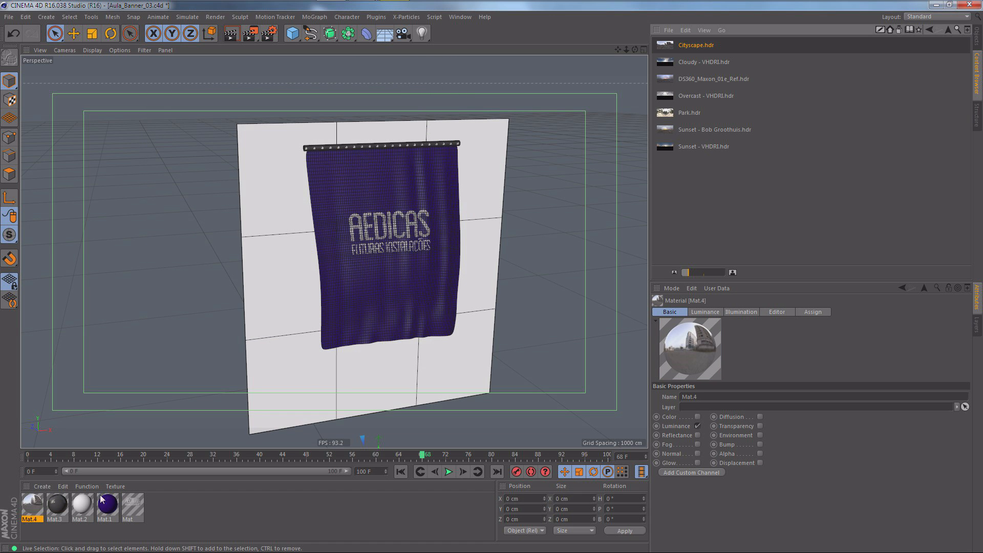
pyautogui.moveTo(32, 504); pyautogui.dragTo(140, 150)
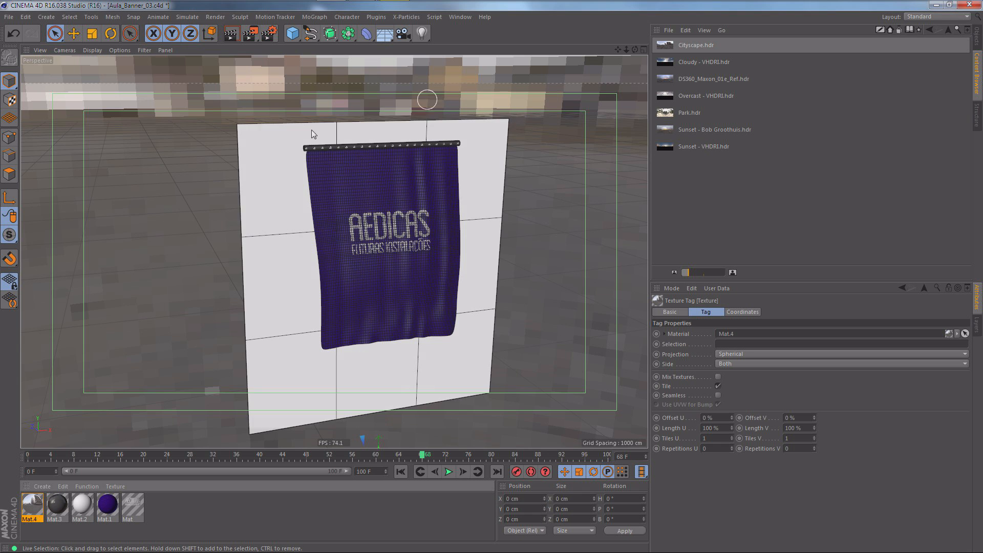
# Render a preview of the banner and wall panel against the cityscape sky from a lower angle.
pyautogui.keyDown('alt'); pyautogui.moveTo(557, 232); pyautogui.dragTo(553, 212); pyautogui.keyUp('alt')
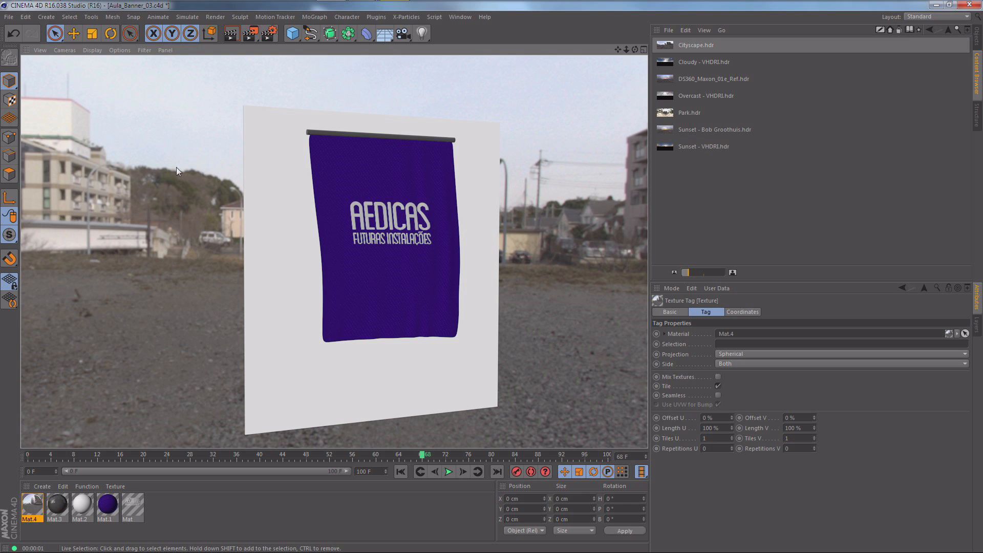
pyautogui.click(976, 39)
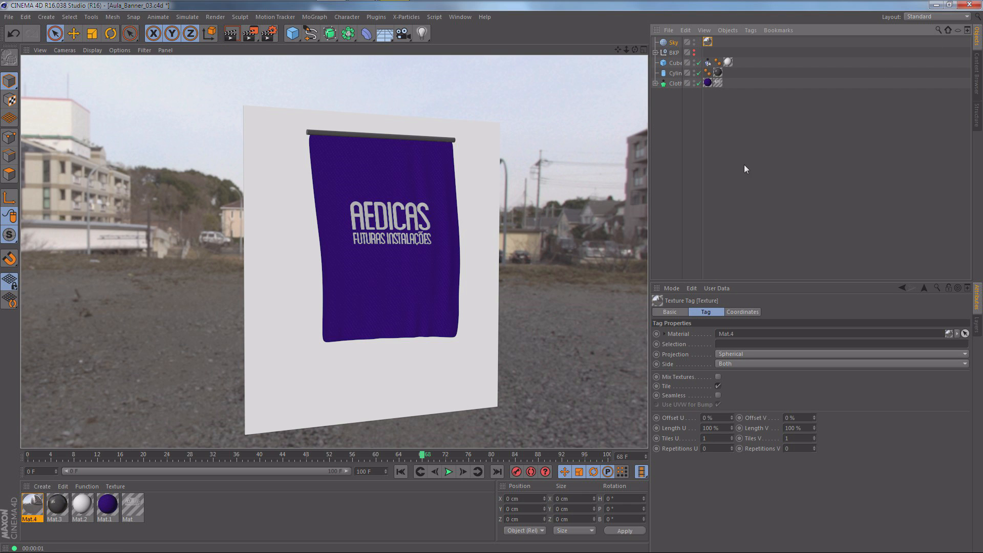
pyautogui.click(671, 101)
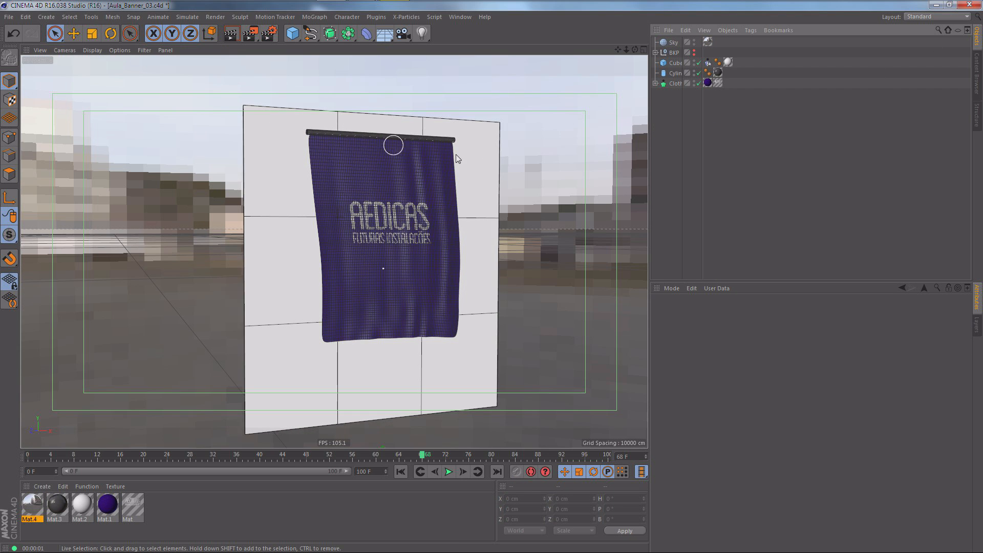
# Set the reflection strength of the dark grey rod material's GGX layer to 50 % and render a preview.
pyautogui.doubleClick(58, 506)
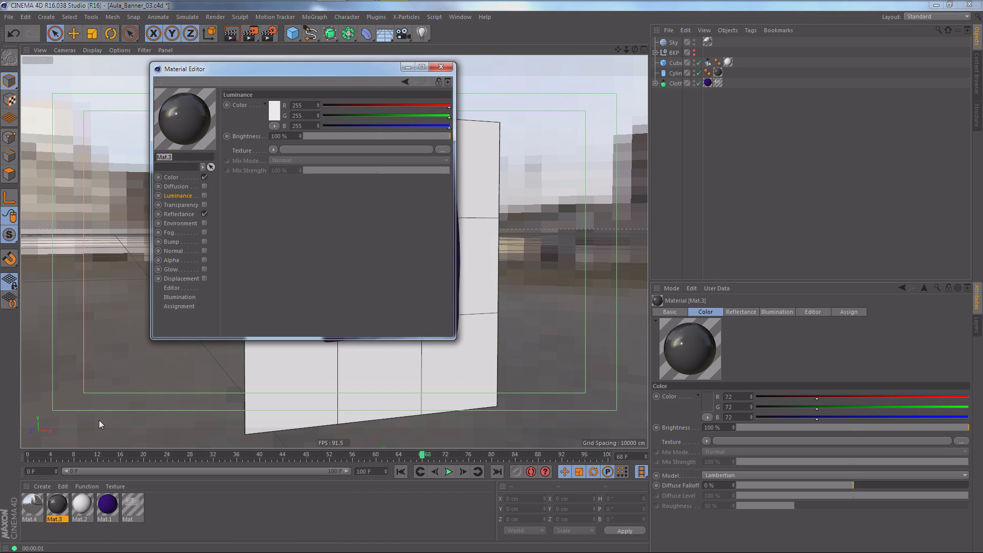
pyautogui.click(182, 214)
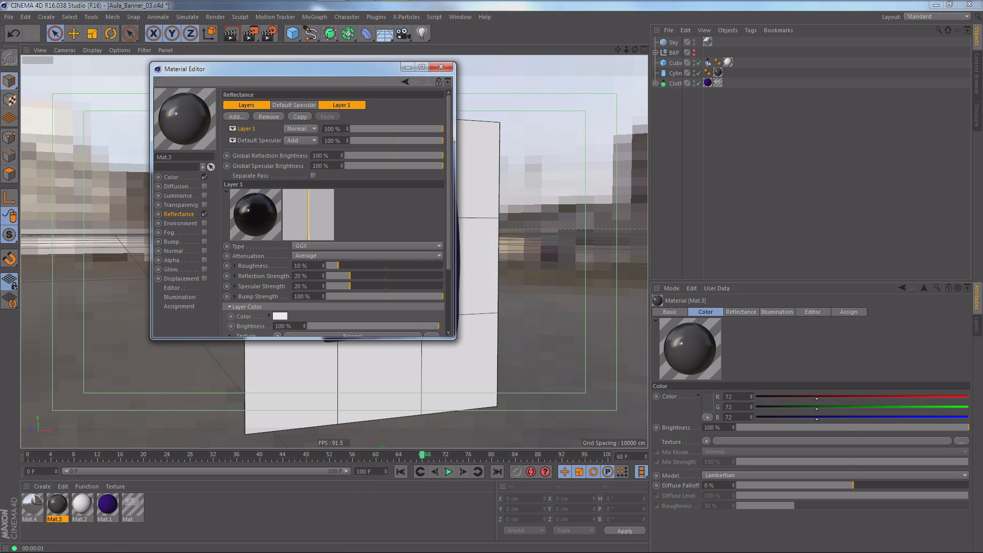
pyautogui.click(301, 276)
pyautogui.write('50')
pyautogui.press('Return')
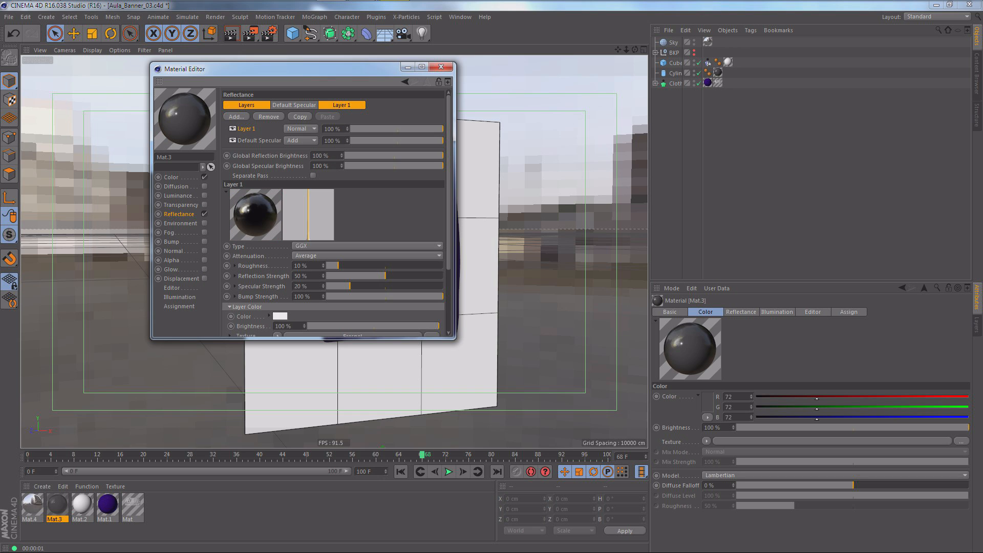
pyautogui.click(457, 72)
pyautogui.click(437, 69)
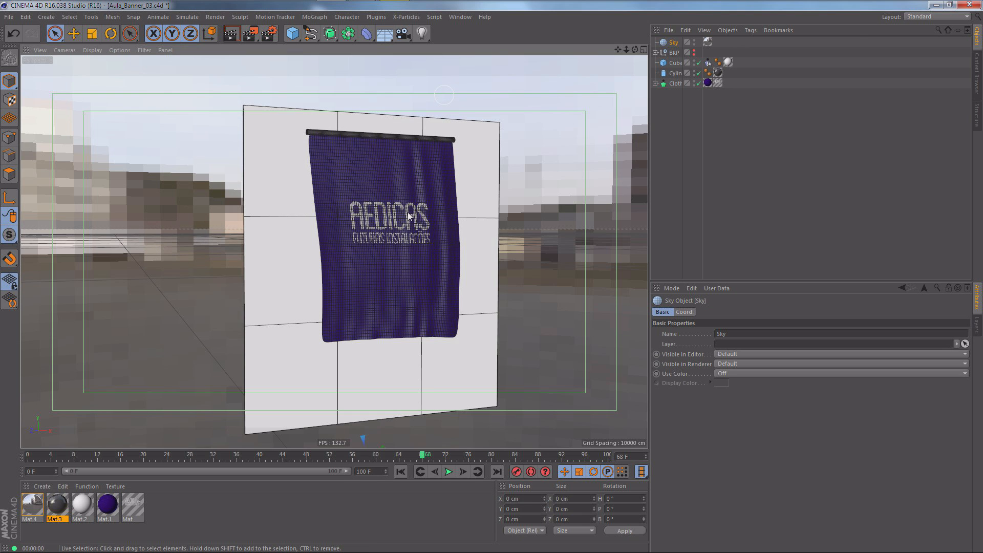
pyautogui.hotkey('ctrl', 'r')
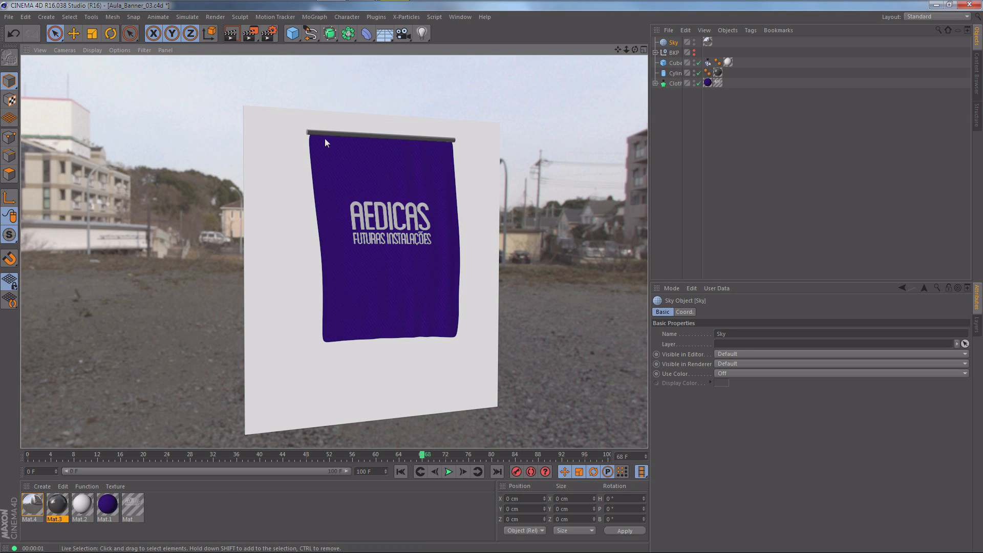
pyautogui.click(711, 148)
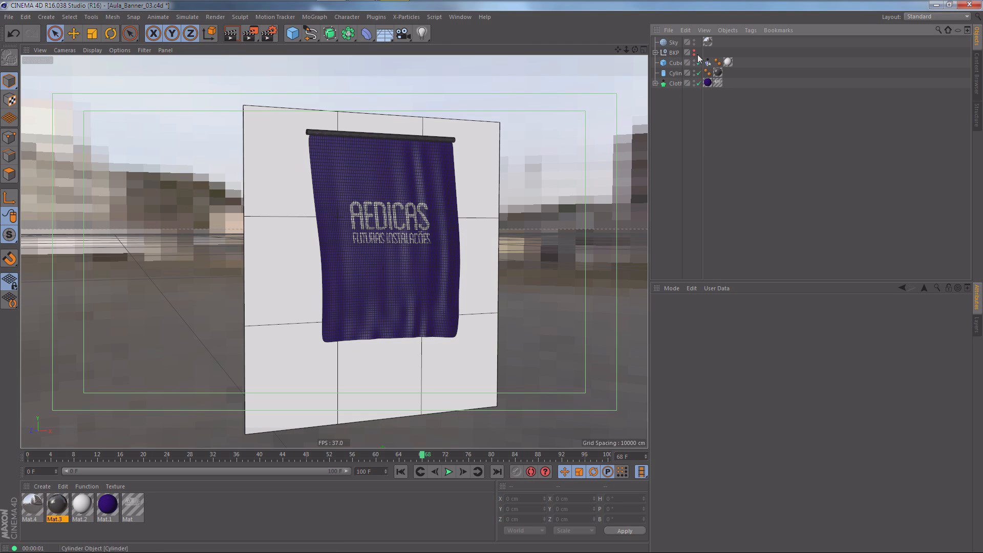
# Create another material for a background image with only the Luminance channel enabled, Color and Reflectance disabled.
pyautogui.keyDown('alt'); pyautogui.moveTo(412, 244); pyautogui.dragTo(475, 219); pyautogui.keyUp('alt')
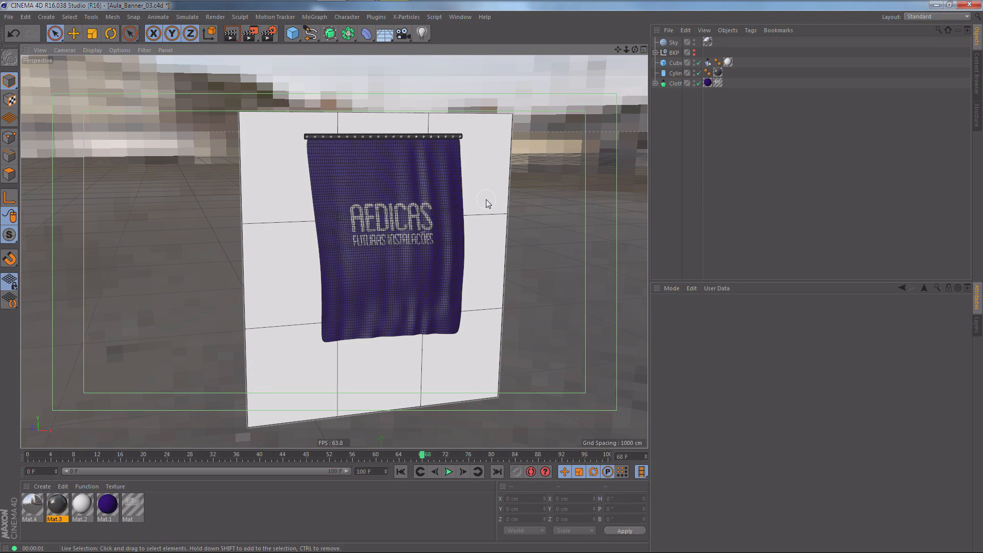
pyautogui.moveTo(405, 269)
pyautogui.keyDown('alt'); pyautogui.mouseDown()
pyautogui.moveTo(376, 267)
pyautogui.moveTo(372, 238)
pyautogui.moveTo(377, 248)
pyautogui.moveTo(391, 242)
pyautogui.moveTo(362, 255)
pyautogui.moveTo(397, 242)
pyautogui.moveTo(376, 236)
pyautogui.moveTo(384, 234)
pyautogui.mouseUp(); pyautogui.keyUp('alt')
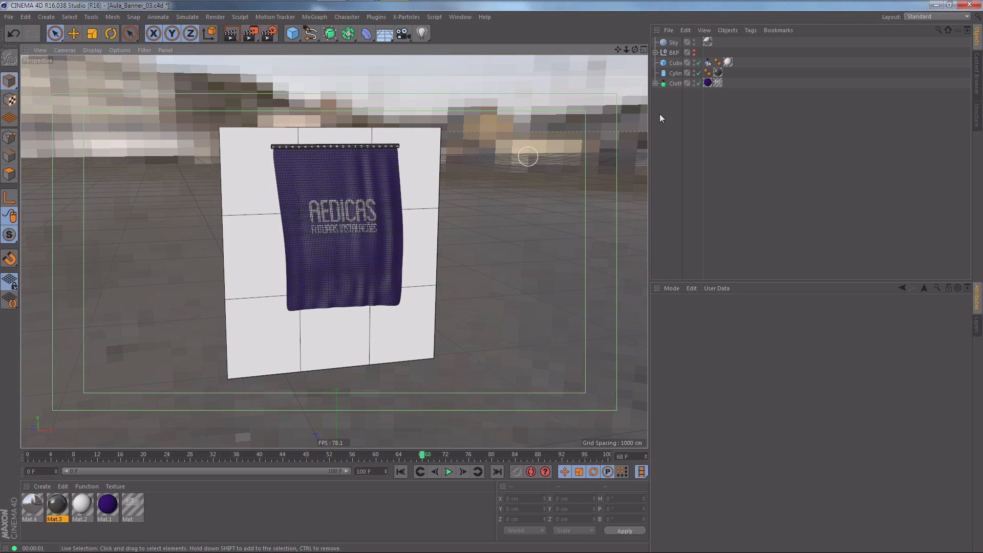
pyautogui.doubleClick(147, 502)
pyautogui.doubleClick(26, 507)
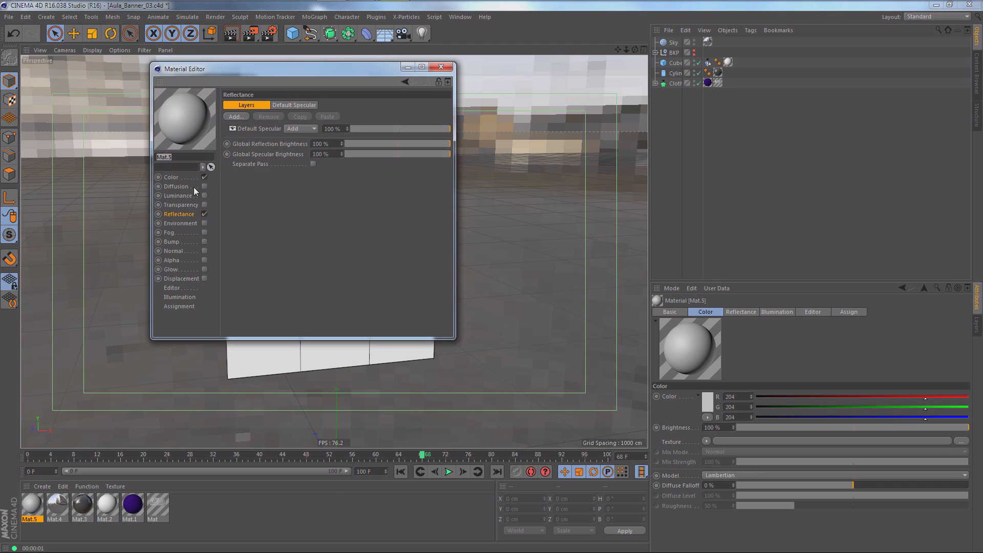
pyautogui.click(197, 177)
pyautogui.click(204, 177)
pyautogui.click(205, 214)
pyautogui.click(189, 196)
pyautogui.click(205, 195)
# Load the image fachada_old_factory.jpg as the background material's luminance texture.
pyautogui.click(273, 150)
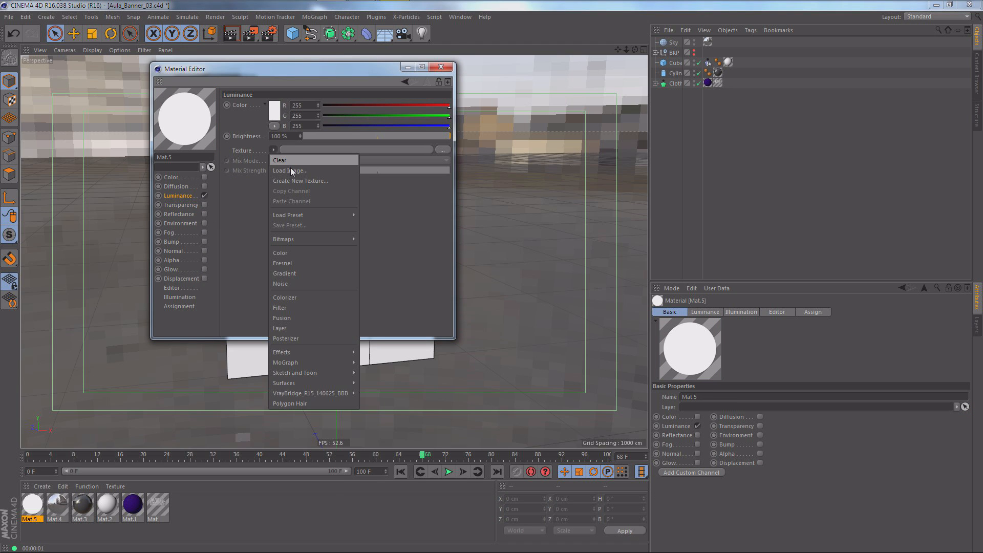
pyautogui.click(290, 168)
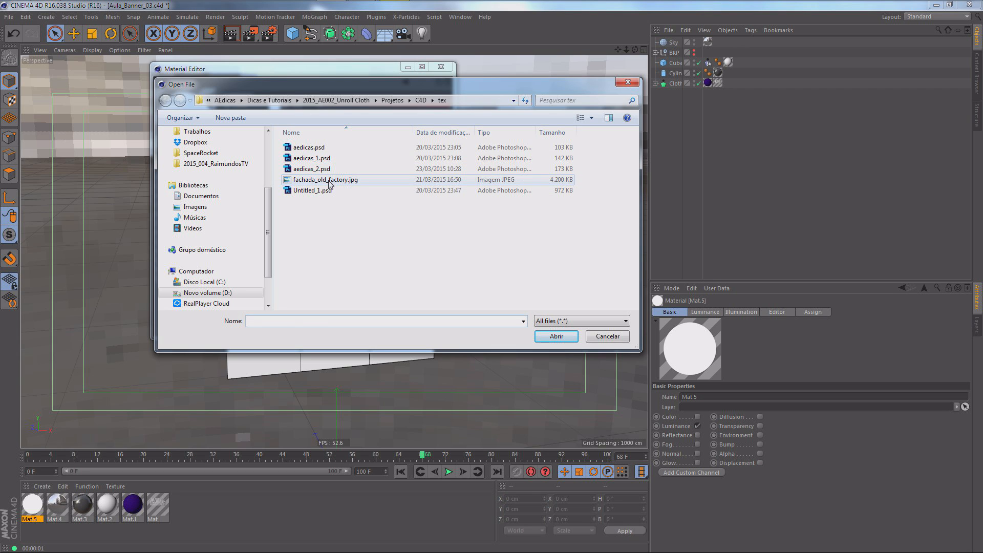
pyautogui.click(326, 180)
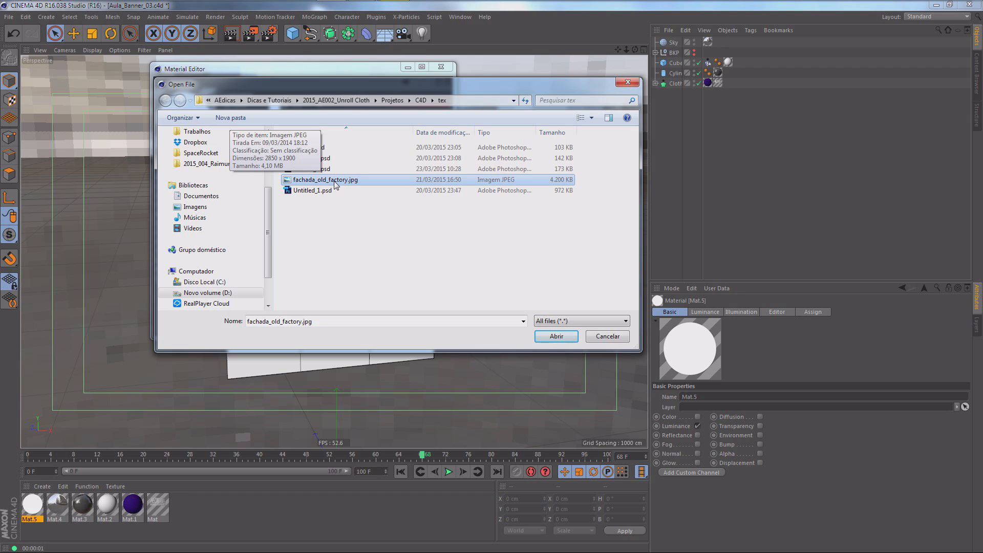
pyautogui.click(547, 338)
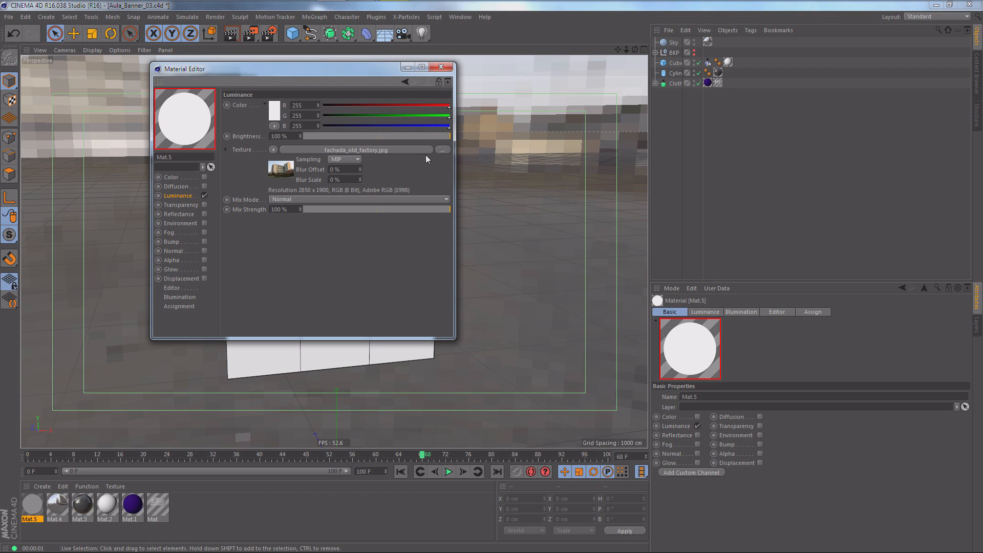
pyautogui.click(441, 67)
# Add a plane to the scene and set its width to 2850 cm and height to 1900 cm.
pyautogui.moveTo(299, 34); pyautogui.dragTo(407, 67)
pyautogui.moveTo(732, 334); pyautogui.dragTo(693, 326)
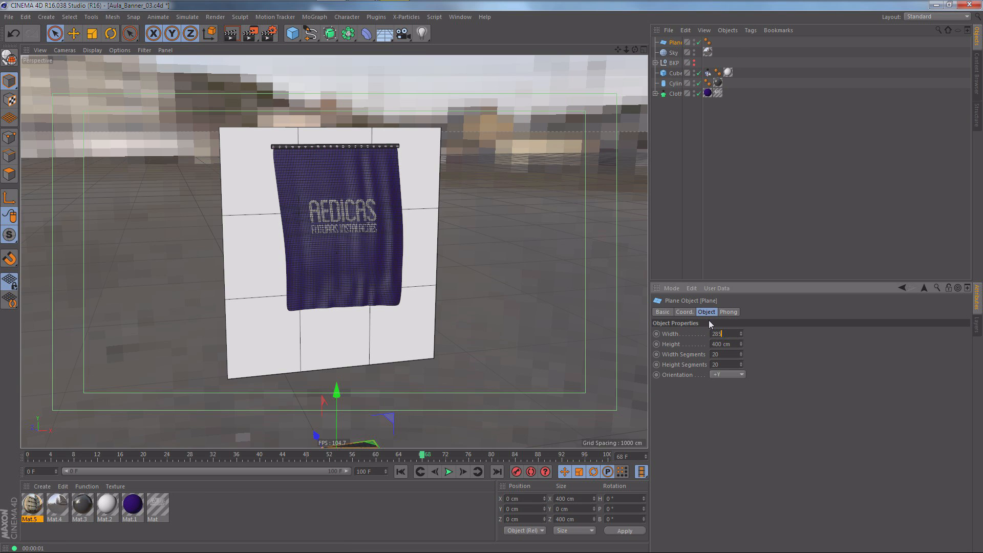
pyautogui.write('2850')
pyautogui.press('Tab')
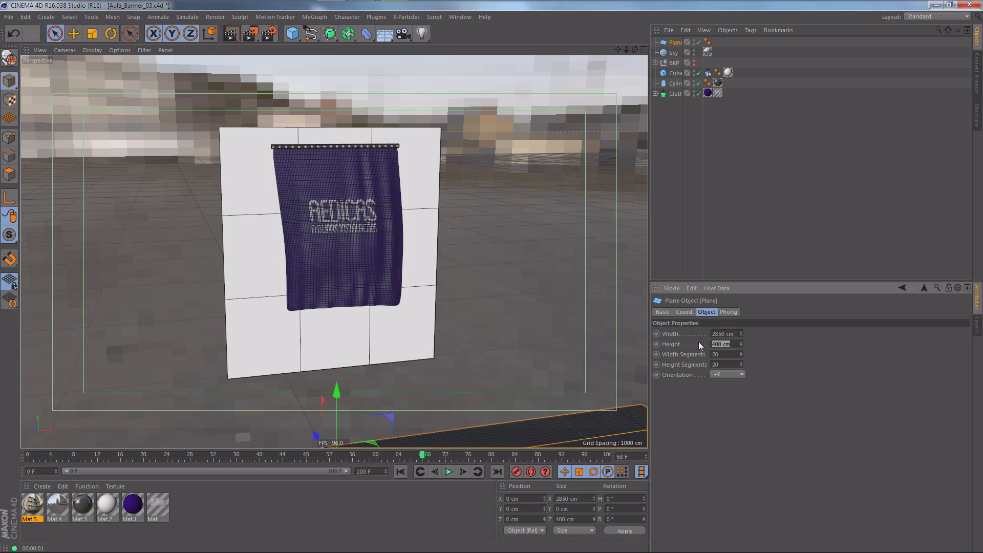
pyautogui.press('Return')
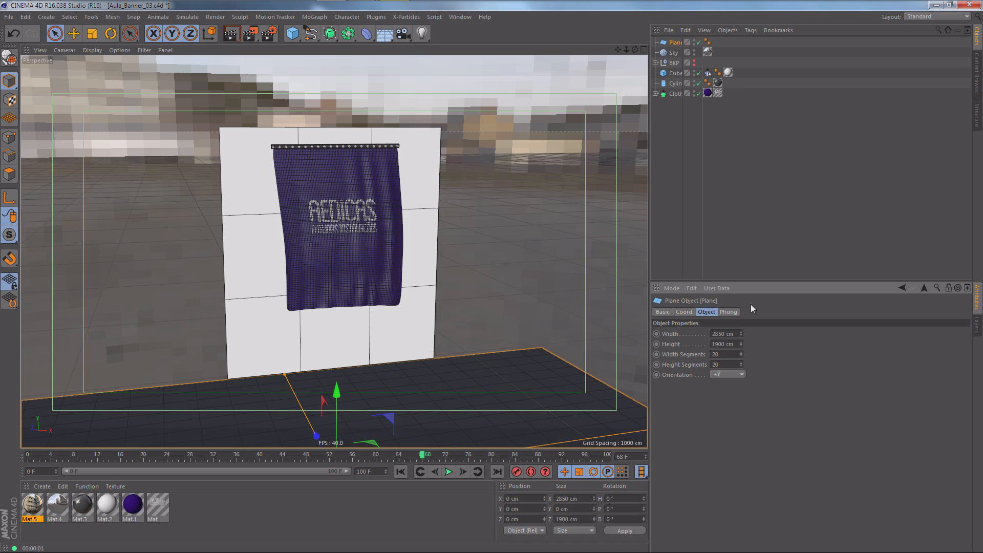
# Set the plane's width and height segments to 1 and its orientation to +Z.
pyautogui.press('Tab')
pyautogui.write('1')
pyautogui.click(719, 426)
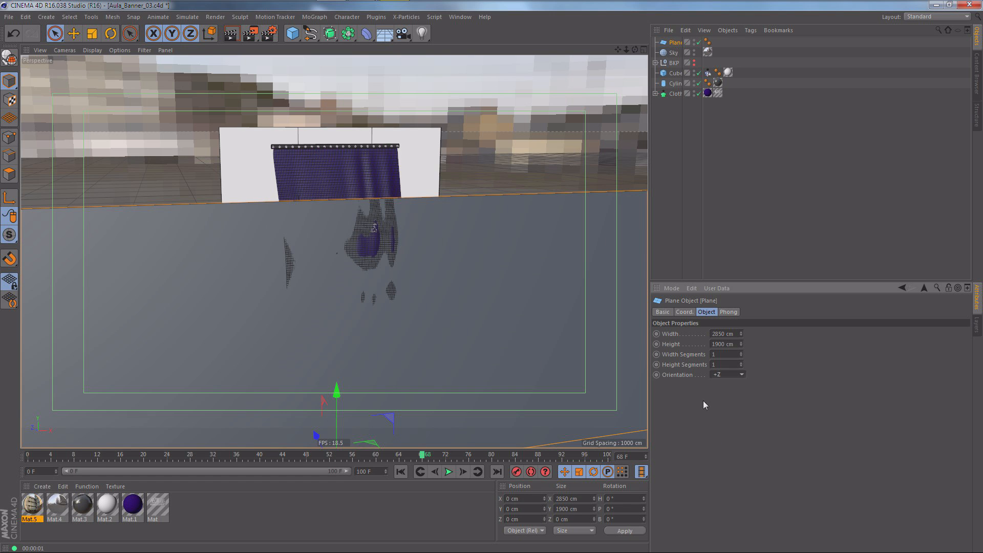
# Move the plane back behind the banner and raise it to about 532 cm in Y and 1643 cm in Z.
pyautogui.press('e')
pyautogui.moveTo(318, 435); pyautogui.dragTo(212, 334)
pyautogui.moveTo(260, 274); pyautogui.dragTo(281, 185)
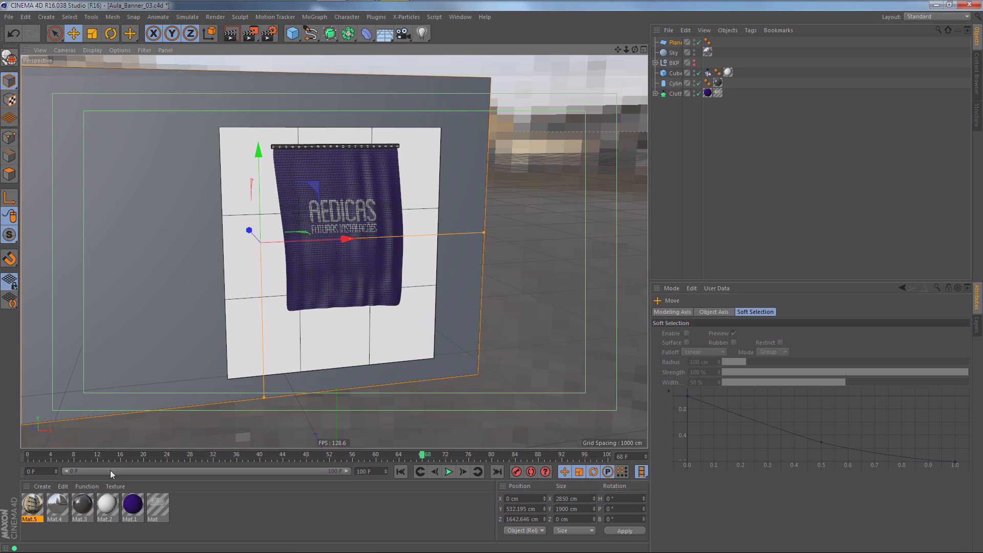
# Apply the factory background material to the plane and set the plane's orientation to -Z.
pyautogui.moveTo(34, 505); pyautogui.dragTo(674, 44)
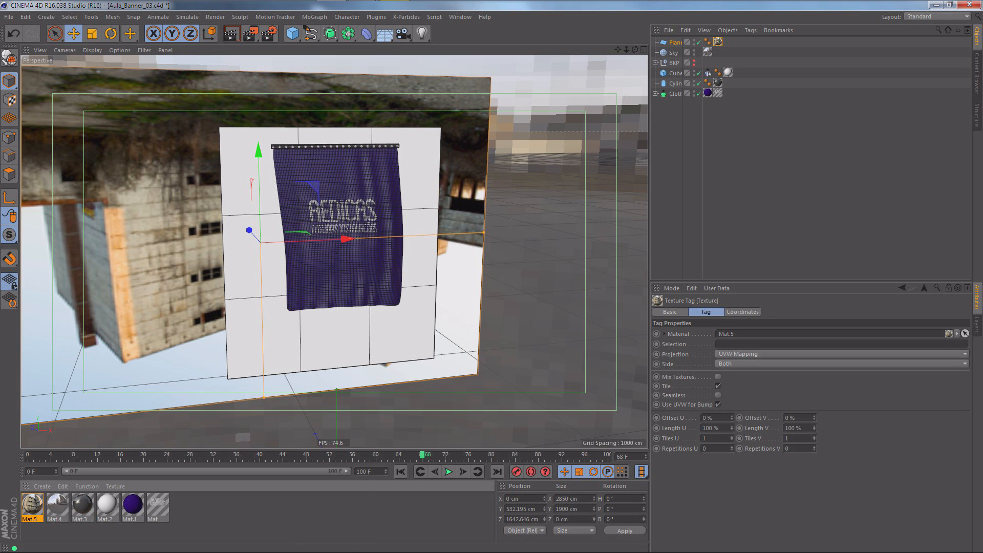
pyautogui.click(718, 42)
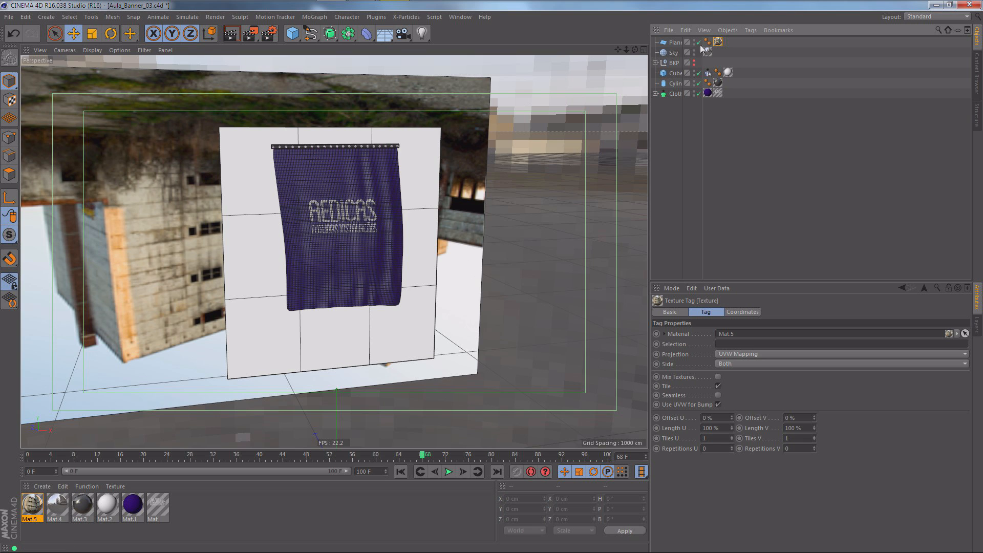
pyautogui.click(675, 43)
pyautogui.click(720, 375)
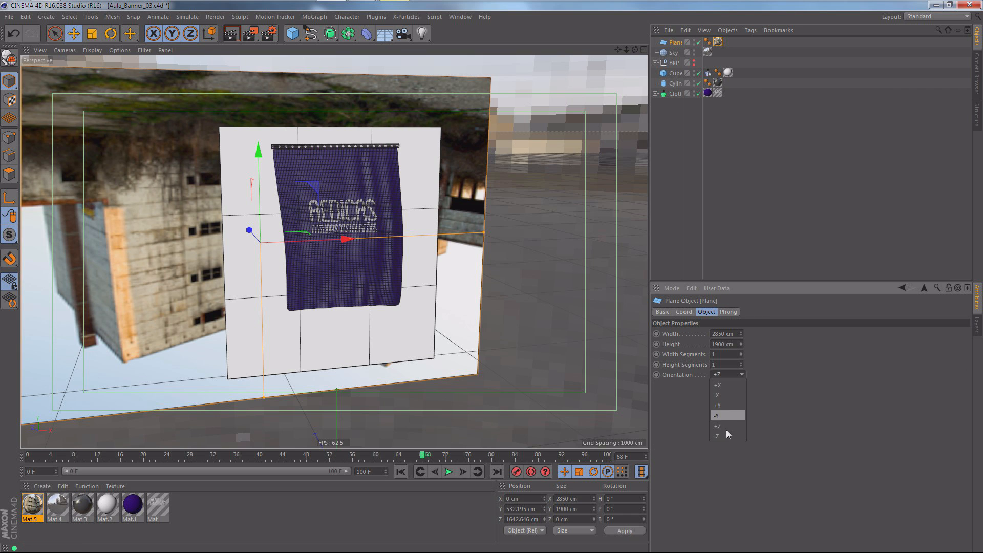
pyautogui.click(723, 437)
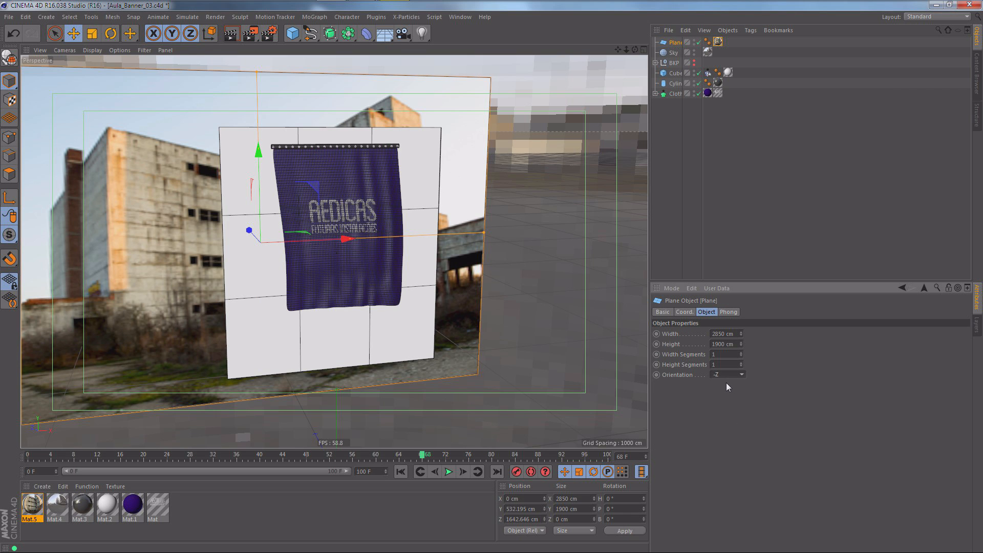
# Add a camera from a nearly frontal view of the banner and look through it.
pyautogui.click(761, 261)
pyautogui.keyDown('alt'); pyautogui.moveTo(364, 215); pyautogui.dragTo(303, 203); pyautogui.keyUp('alt')
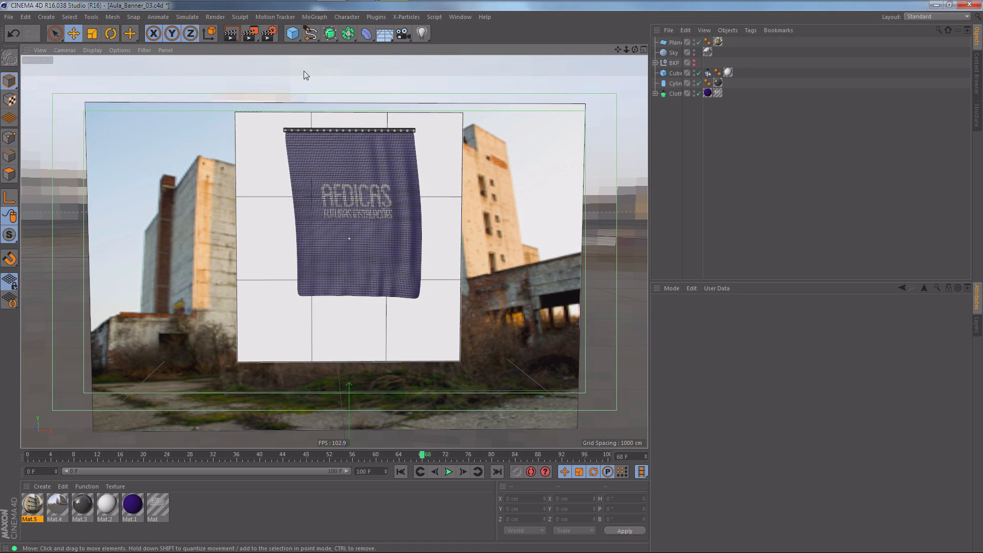
pyautogui.click(399, 36)
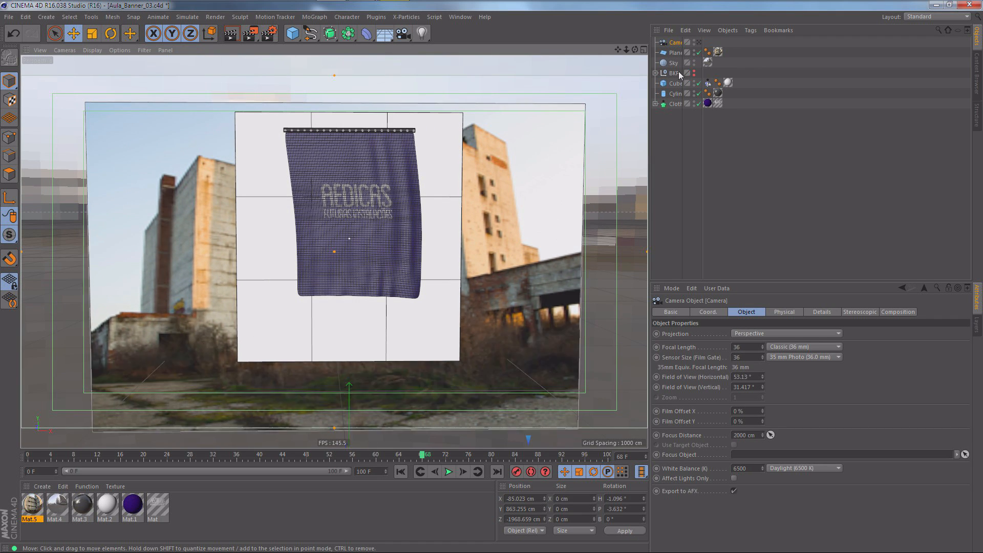
pyautogui.click(699, 43)
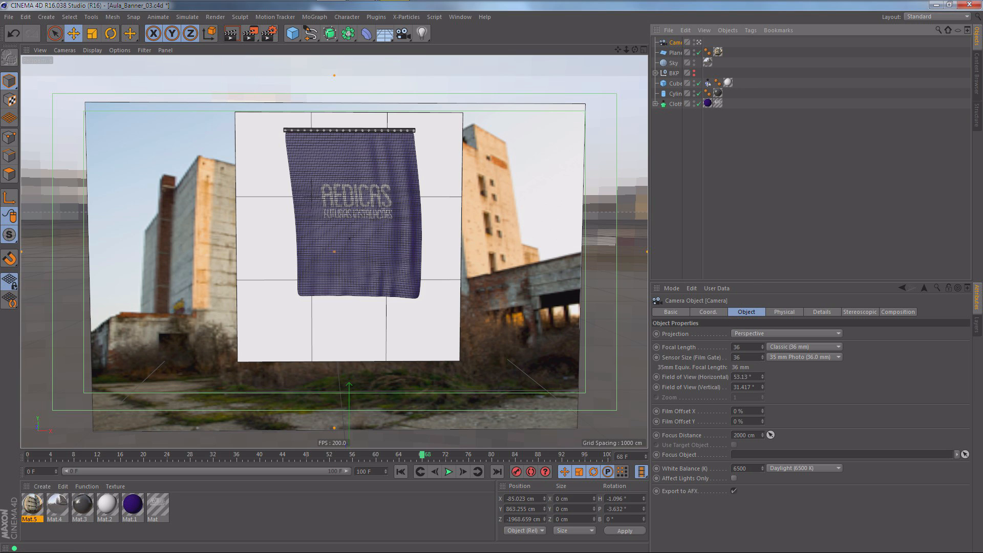
# Set the camera's focal length to 17 mm.
pyautogui.click(789, 349)
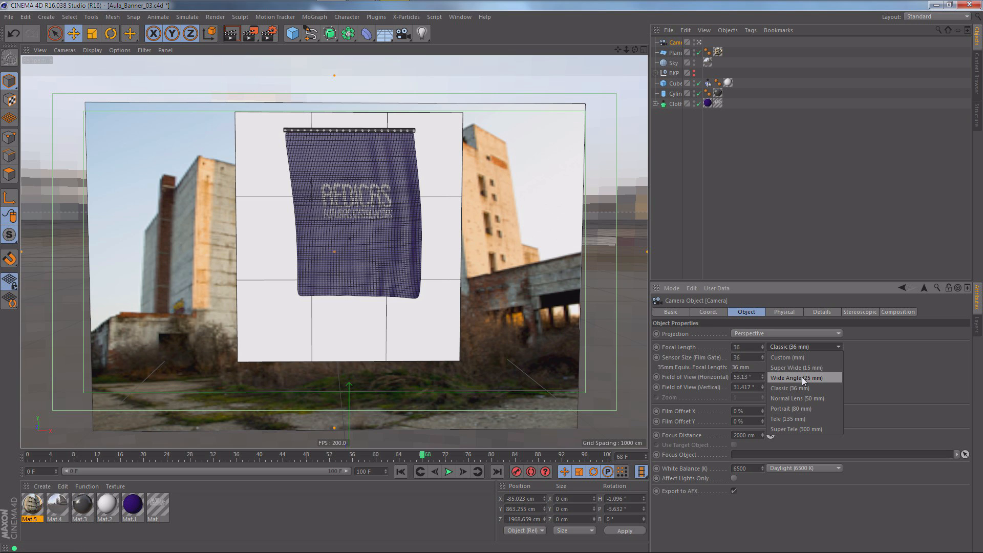
pyautogui.click(800, 378)
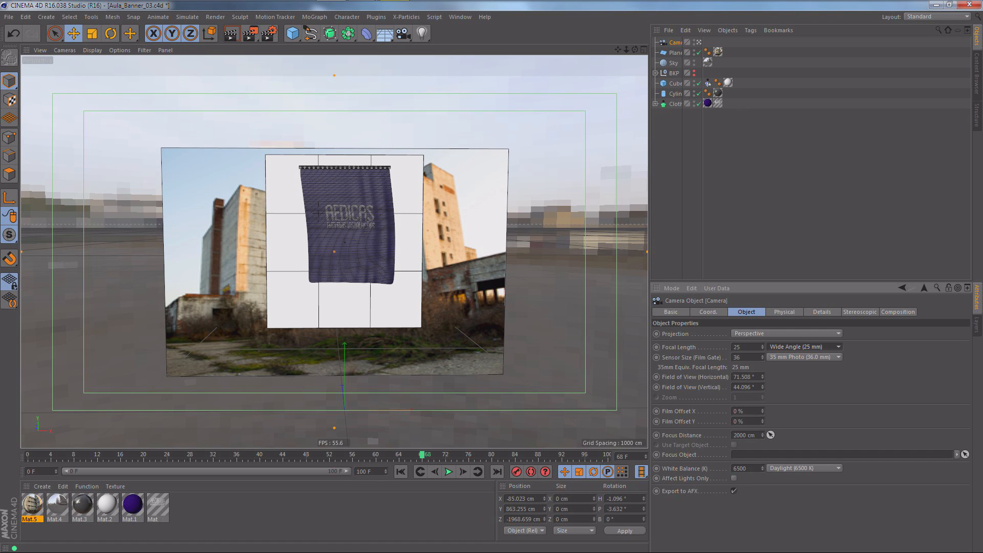
pyautogui.click(795, 346)
pyautogui.click(880, 356)
pyautogui.click(742, 346)
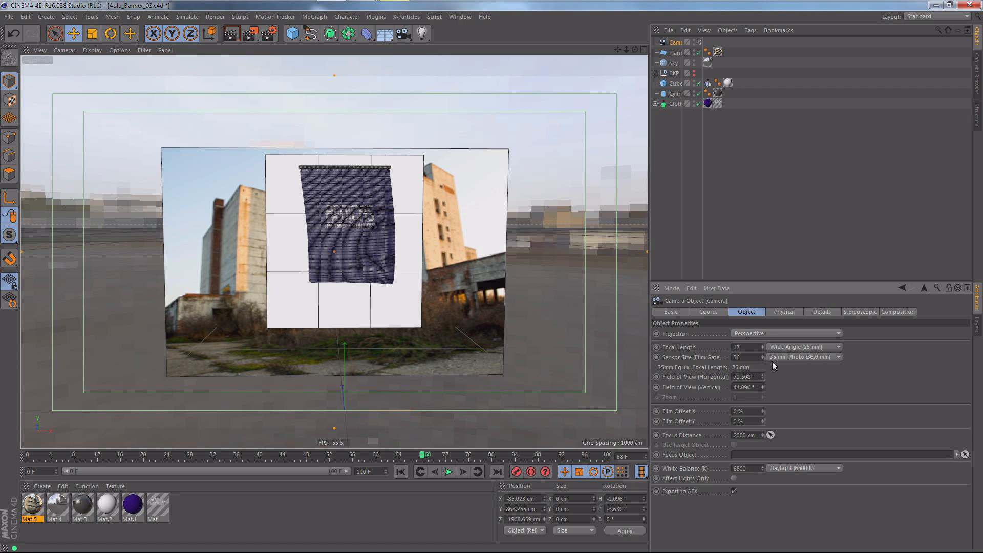
pyautogui.press('Return')
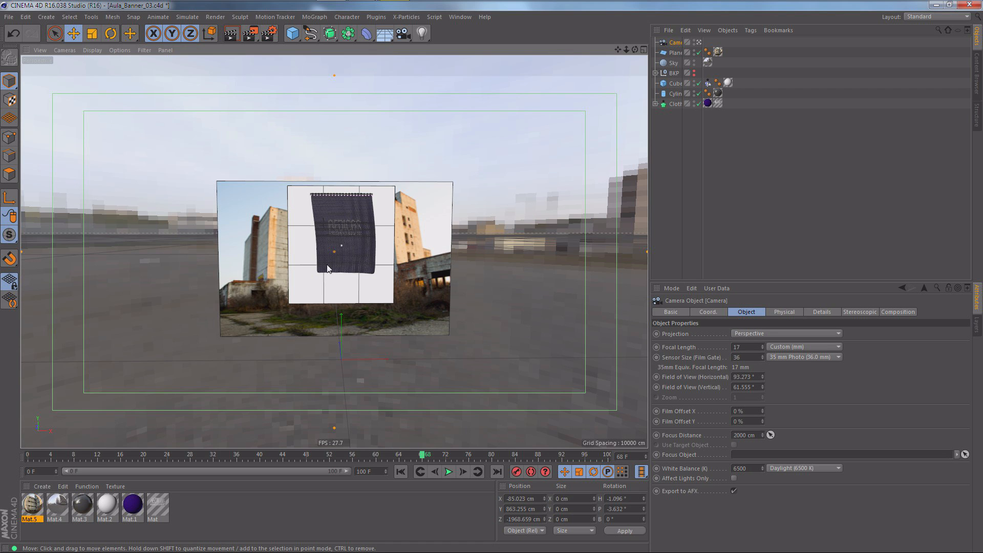
pyautogui.scroll(4, 338, 262)
pyautogui.scroll(-3, 342, 262)
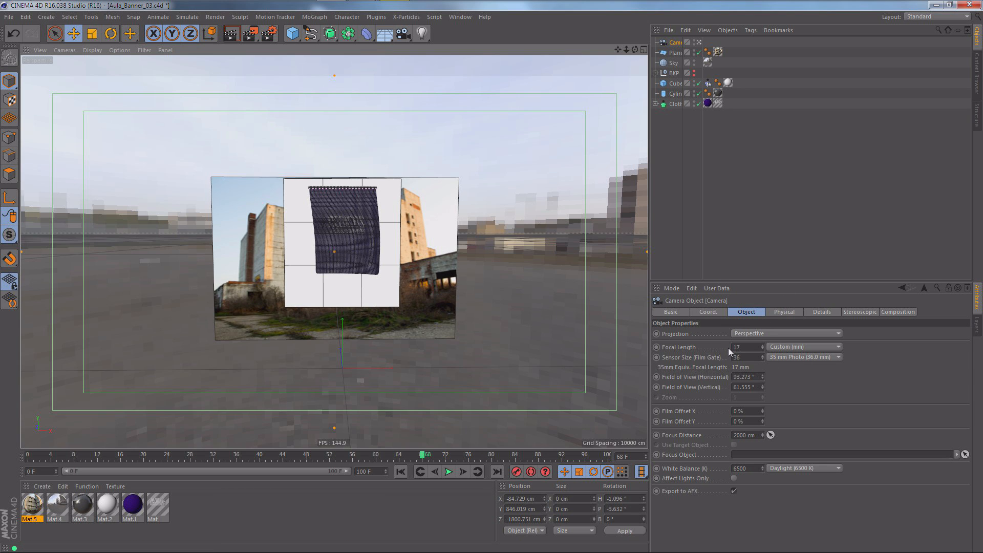
# Set the camera's heading and pitch rotation to 0°.
pyautogui.click(725, 111)
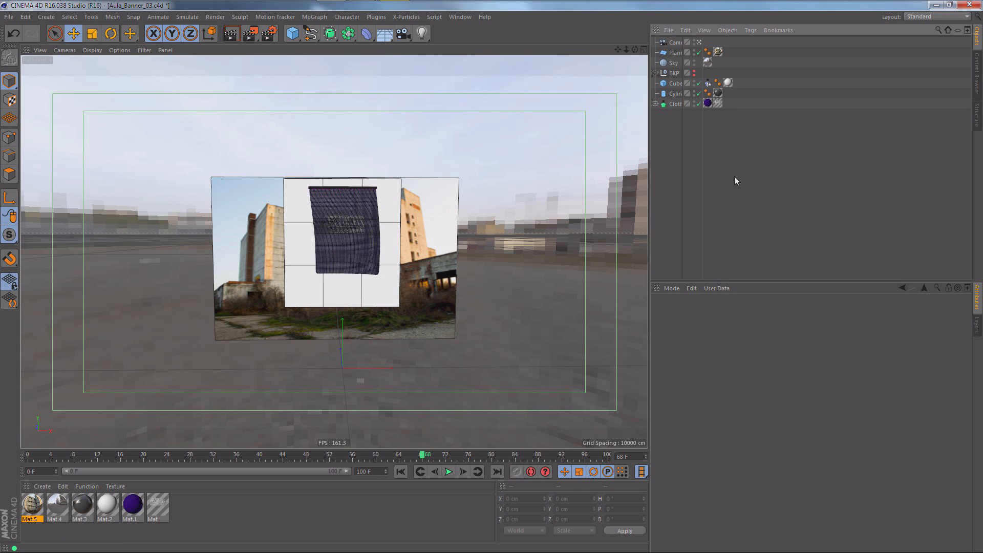
pyautogui.click(666, 40)
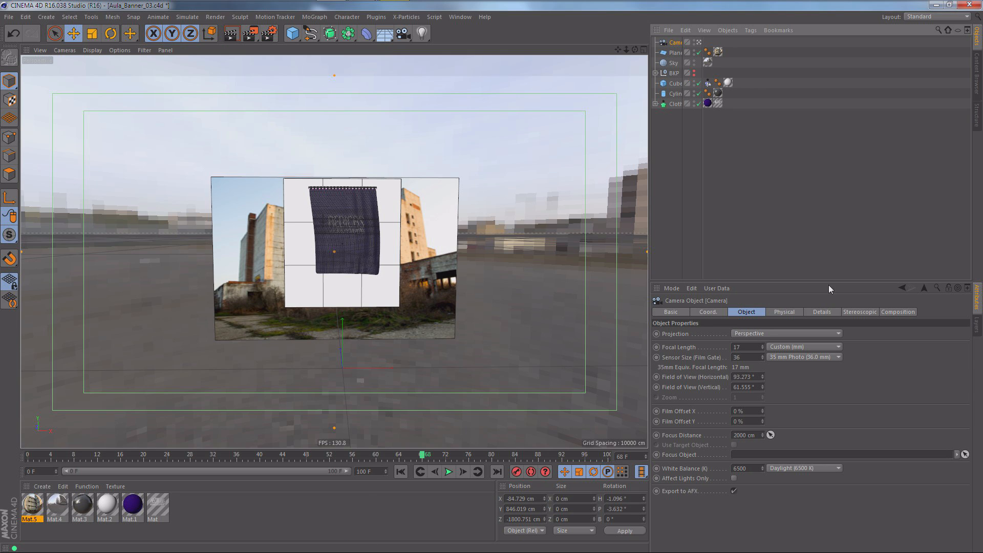
pyautogui.click(708, 310)
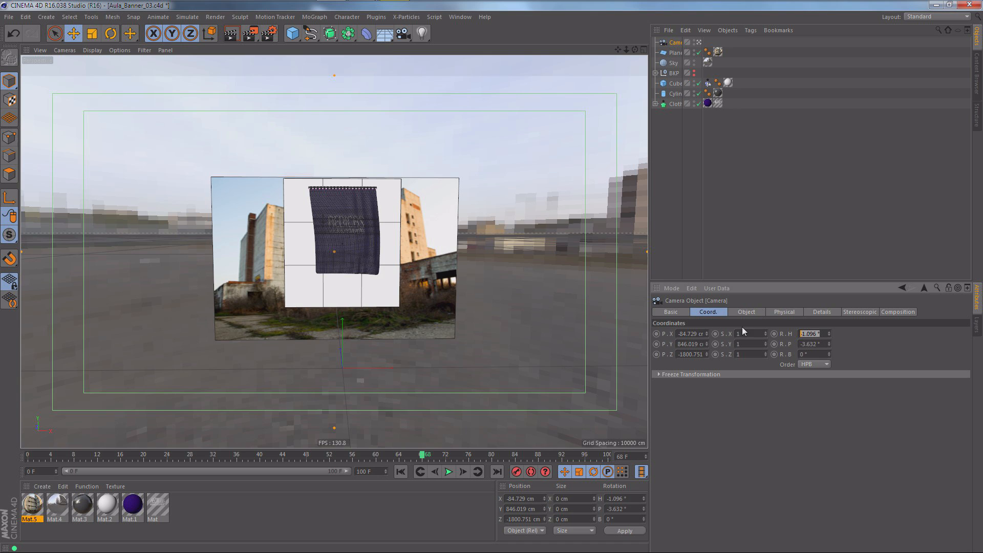
pyautogui.write('0')
pyautogui.press('Return')
pyautogui.write('0')
pyautogui.press('Return')
# Set the camera's X, Y and Z position to 0 cm.
pyautogui.doubleClick(691, 333)
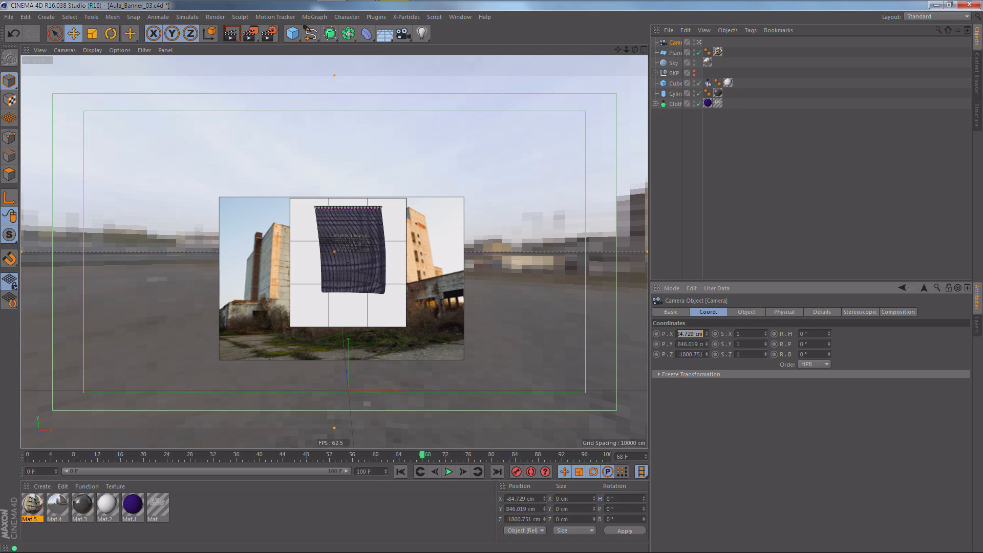
pyautogui.write('0')
pyautogui.press('Return')
pyautogui.doubleClick(677, 344)
pyautogui.write('0')
pyautogui.press('Return')
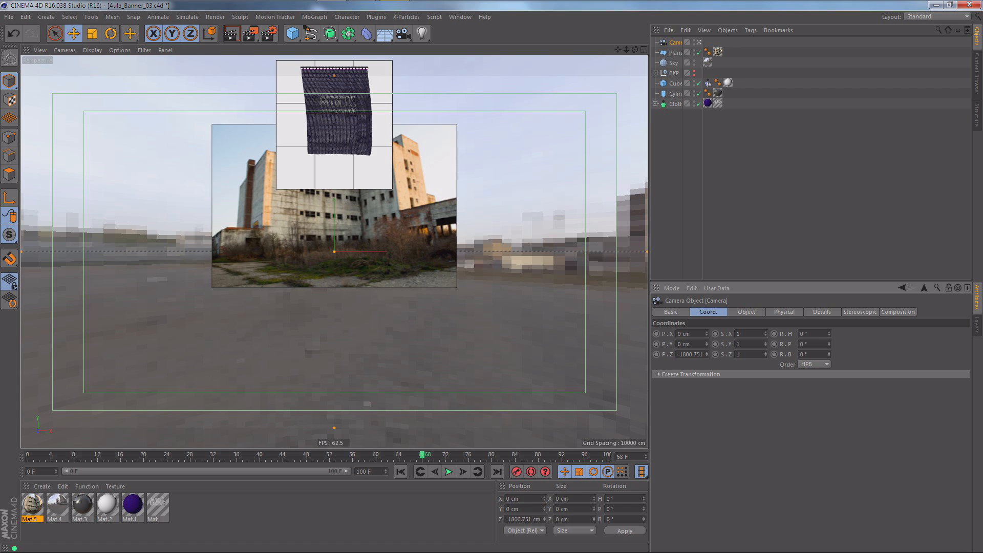
pyautogui.write('0')
pyautogui.press('Return')
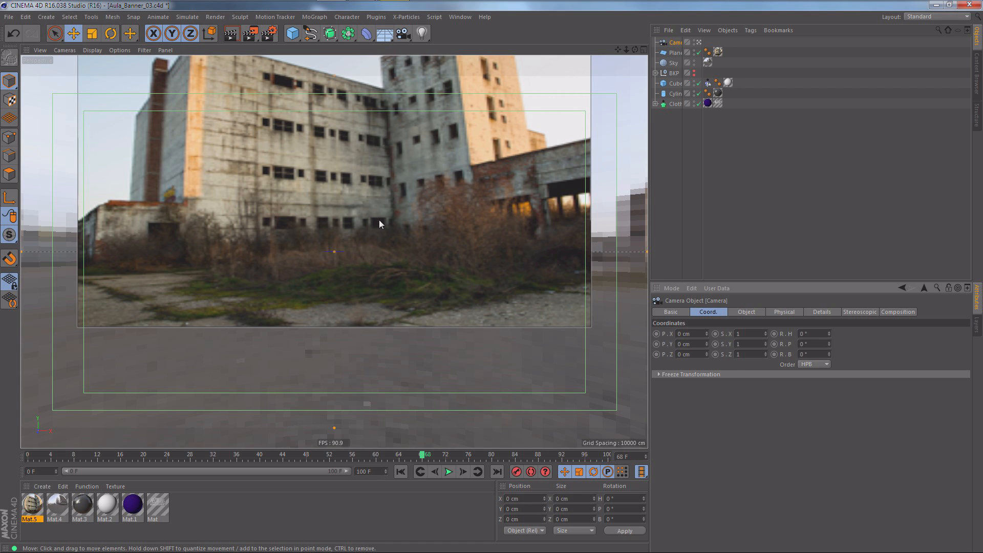
# Hide the white cube and position the camera so the factory image fills the frame.
pyautogui.keyDown('alt'); pyautogui.moveTo(345, 216); pyautogui.dragTo(340, 266, button='middle'); pyautogui.keyUp('alt')
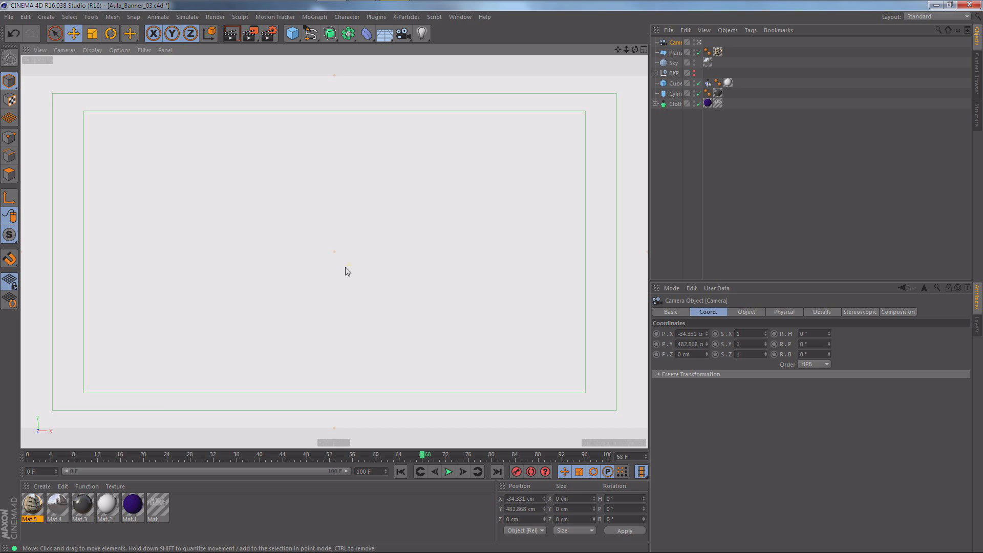
pyautogui.click(666, 138)
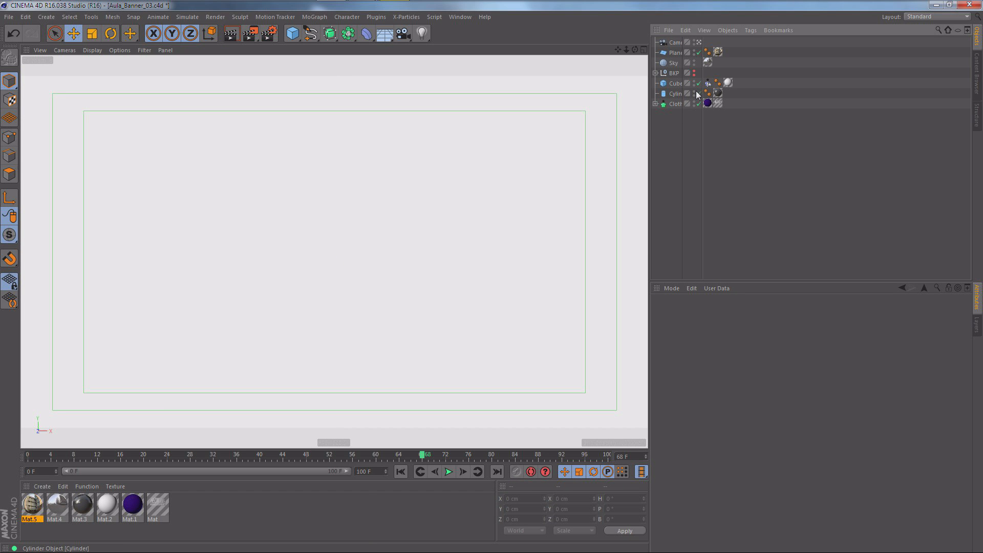
pyautogui.click(694, 82)
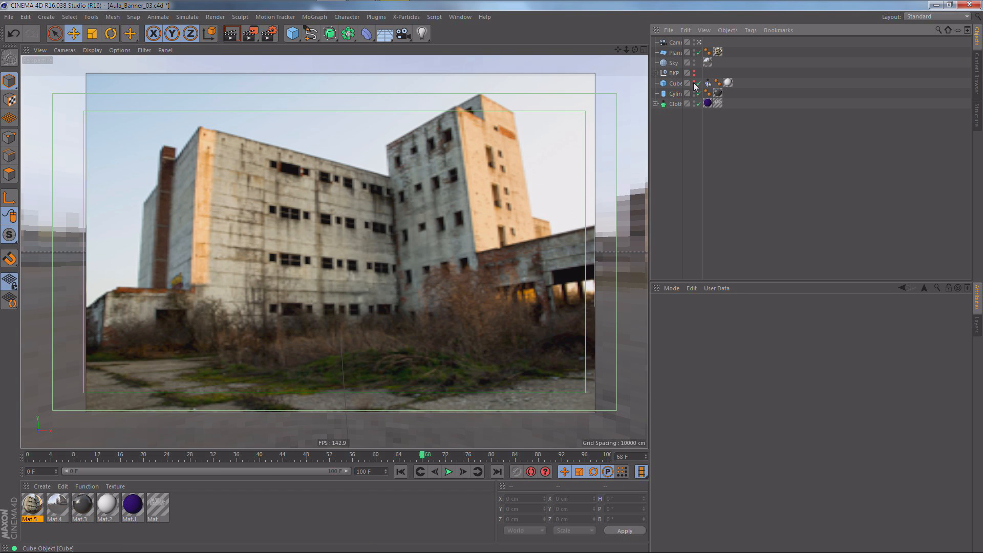
pyautogui.keyDown('alt'); pyautogui.moveTo(370, 212); pyautogui.dragTo(366, 213, button='middle'); pyautogui.keyUp('alt')
pyautogui.keyDown('alt'); pyautogui.moveTo(335, 214); pyautogui.dragTo(349, 213, button='right'); pyautogui.keyUp('alt')
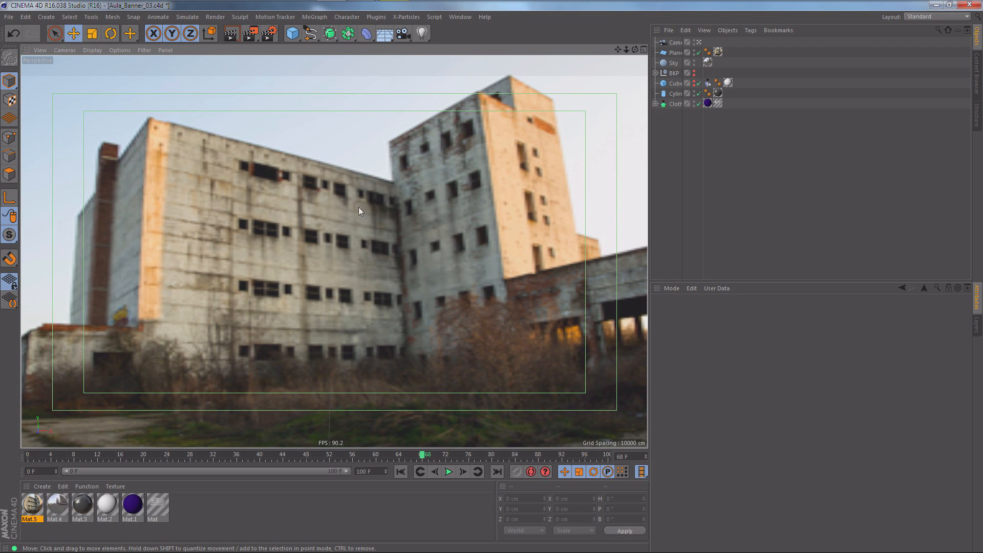
# Make the factory image plane a child of the camera and move the camera so the banner sits over the building's left facade.
pyautogui.click(672, 54)
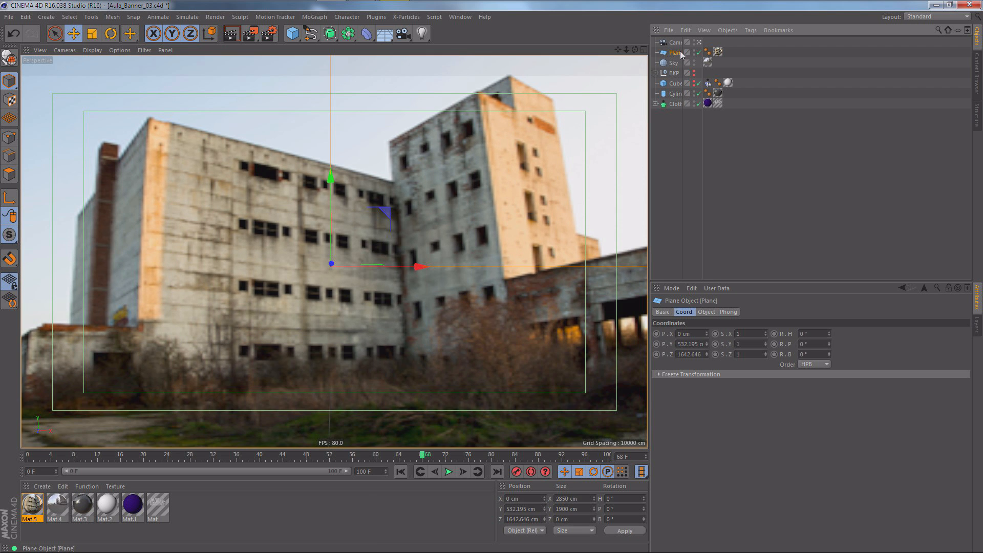
pyautogui.moveTo(673, 53); pyautogui.dragTo(673, 42)
pyautogui.keyDown('alt'); pyautogui.moveTo(395, 220); pyautogui.dragTo(372, 229, button='right'); pyautogui.keyUp('alt')
pyautogui.keyDown('alt'); pyautogui.moveTo(439, 174); pyautogui.dragTo(238, 231, button='middle'); pyautogui.keyUp('alt')
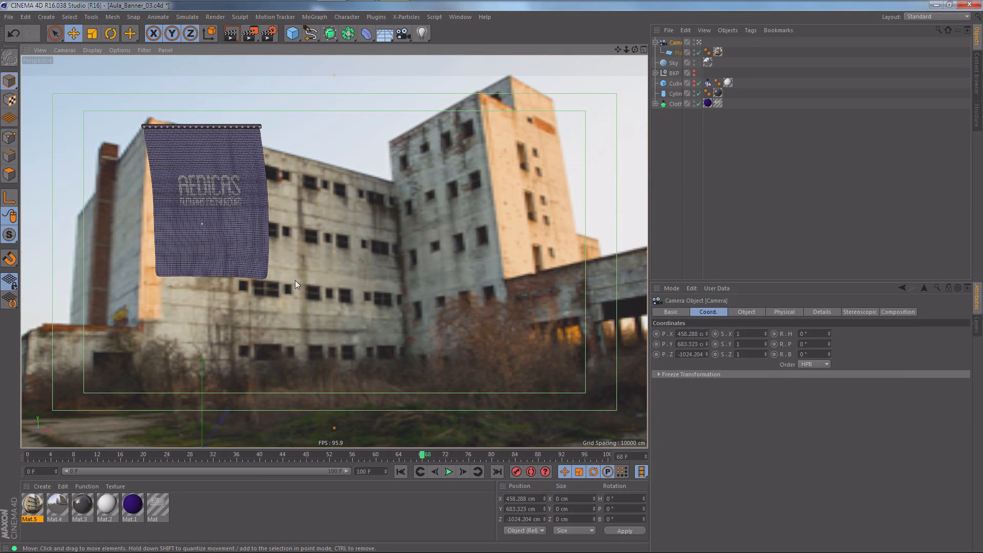
# Go to frame 100 and orbit the camera so the banner follows the perspective of the factory's left facade.
pyautogui.moveTo(290, 214)
pyautogui.keyDown('alt'); pyautogui.mouseDown(button='right')
pyautogui.moveTo(279, 222)
pyautogui.moveTo(287, 220)
pyautogui.mouseUp(button='right'); pyautogui.keyUp('alt')
pyautogui.keyDown('alt'); pyautogui.moveTo(286, 220); pyautogui.dragTo(325, 213); pyautogui.keyUp('alt')
pyautogui.moveTo(423, 455); pyautogui.dragTo(628, 438)
pyautogui.moveTo(244, 189)
pyautogui.keyDown('alt'); pyautogui.mouseDown(button='right')
pyautogui.moveTo(234, 201)
pyautogui.moveTo(256, 196)
pyautogui.moveTo(247, 194)
pyautogui.mouseUp(button='right'); pyautogui.keyUp('alt')
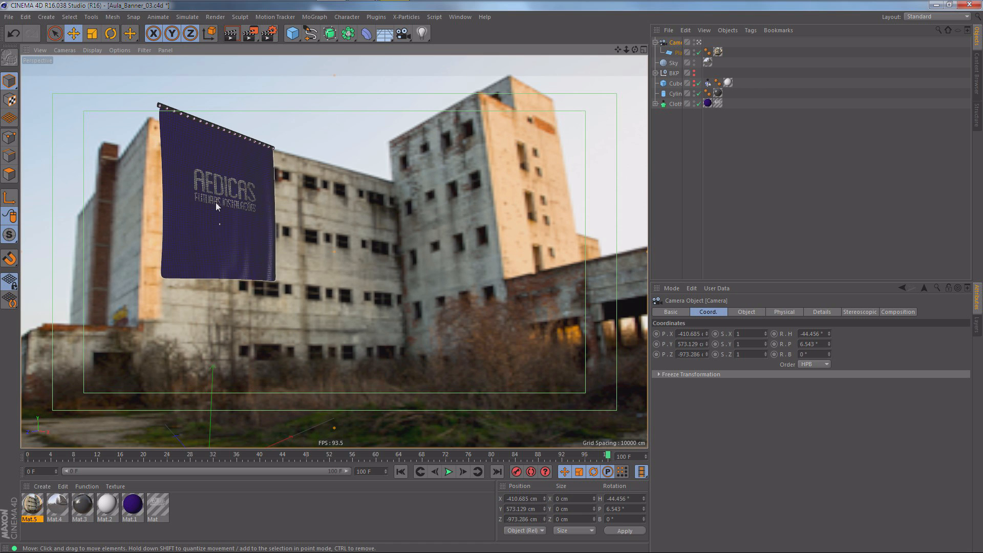
pyautogui.keyDown('alt'); pyautogui.moveTo(199, 205); pyautogui.dragTo(235, 193); pyautogui.keyUp('alt')
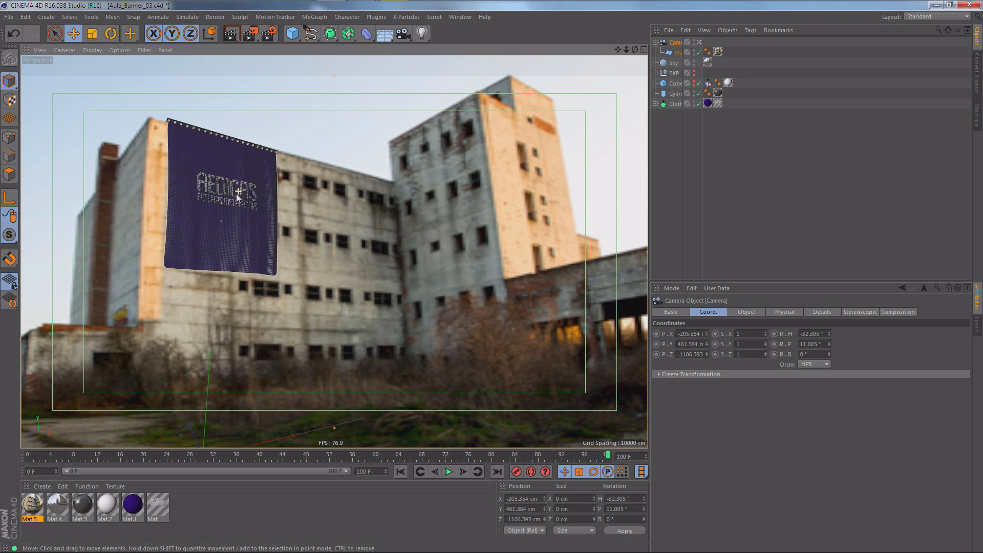
pyautogui.keyDown('alt'); pyautogui.moveTo(243, 185); pyautogui.dragTo(232, 190, button='middle'); pyautogui.keyUp('alt')
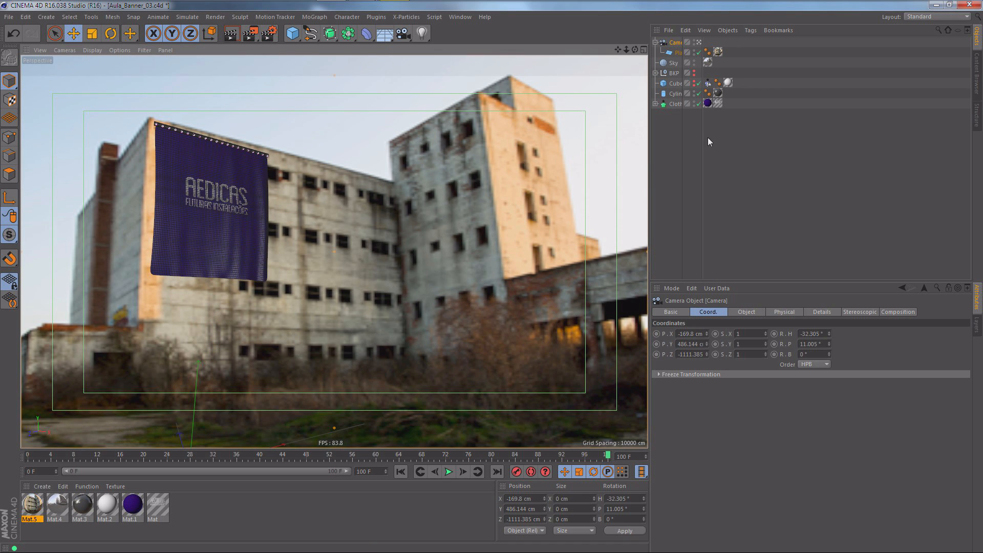
# Scale up the factory image plane slightly so it covers the camera frame with more margin.
pyautogui.click(708, 137)
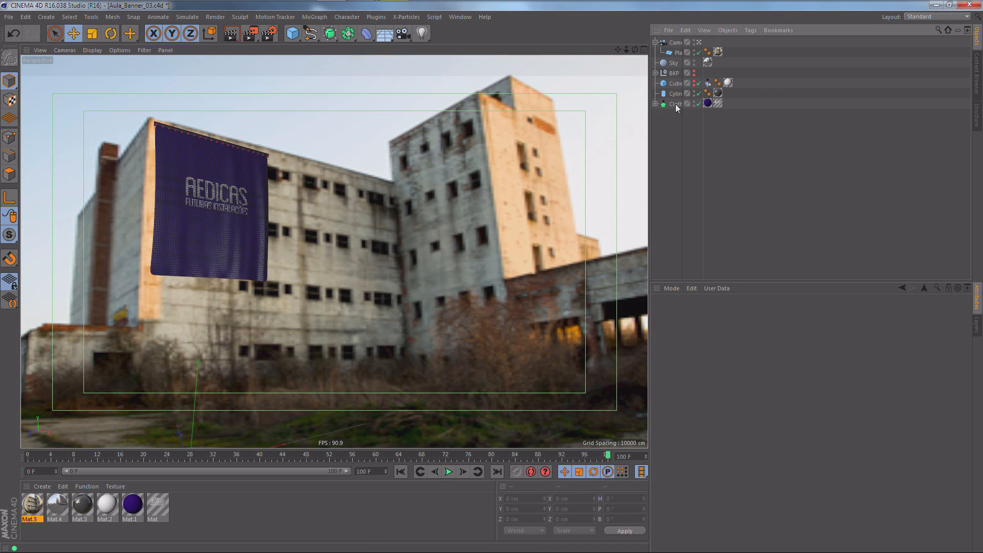
pyautogui.click(677, 53)
pyautogui.press('t')
pyautogui.click(675, 43)
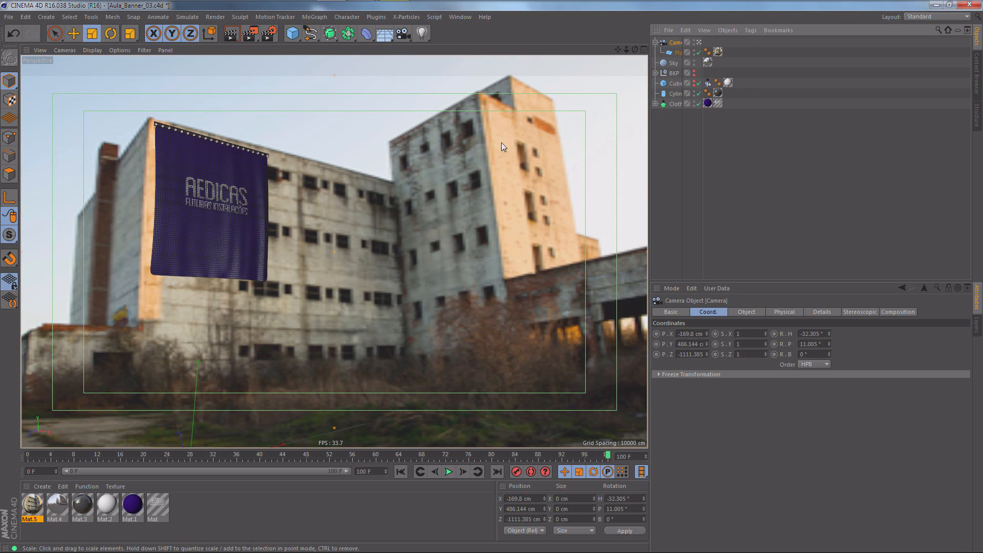
pyautogui.click(677, 52)
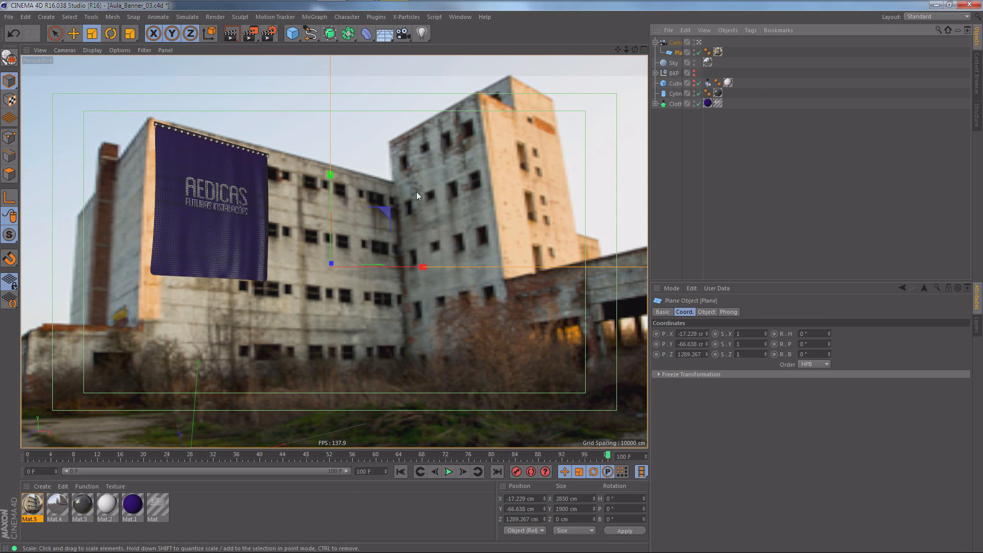
pyautogui.moveTo(432, 198); pyautogui.dragTo(484, 187)
# Fine-tune the camera's position and angle so the banner's top edge lines up with the roof edge of the left facade.
pyautogui.click(671, 41)
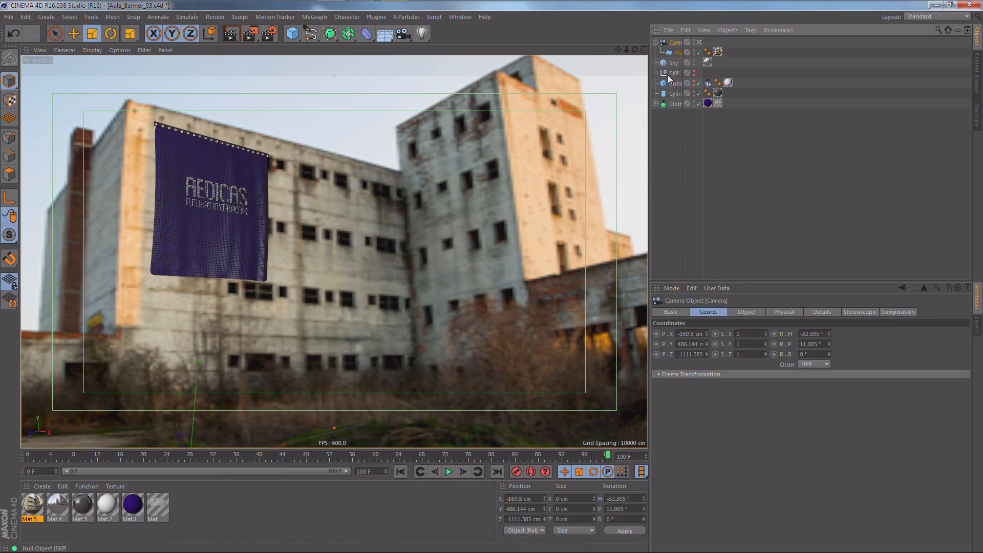
pyautogui.moveTo(228, 211)
pyautogui.keyDown('alt'); pyautogui.mouseDown(button='middle')
pyautogui.moveTo(204, 192)
pyautogui.moveTo(220, 200)
pyautogui.mouseUp(button='middle'); pyautogui.keyUp('alt')
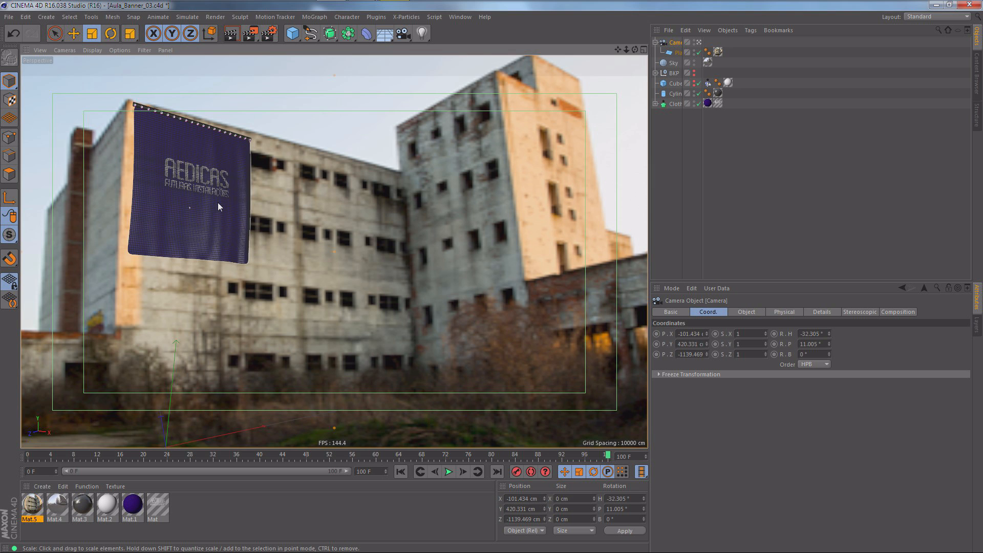
pyautogui.scroll(3, 216, 201)
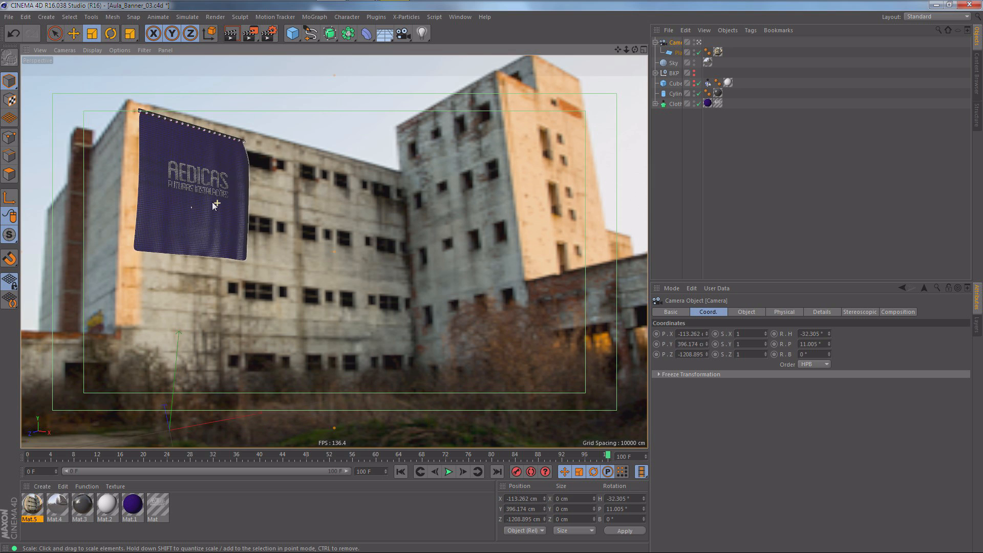
pyautogui.moveTo(189, 185)
pyautogui.keyDown('alt'); pyautogui.mouseDown()
pyautogui.moveTo(176, 183)
pyautogui.moveTo(189, 187)
pyautogui.mouseUp(); pyautogui.keyUp('alt')
pyautogui.keyDown('alt'); pyautogui.moveTo(188, 185); pyautogui.dragTo(194, 189, button='middle'); pyautogui.keyUp('alt')
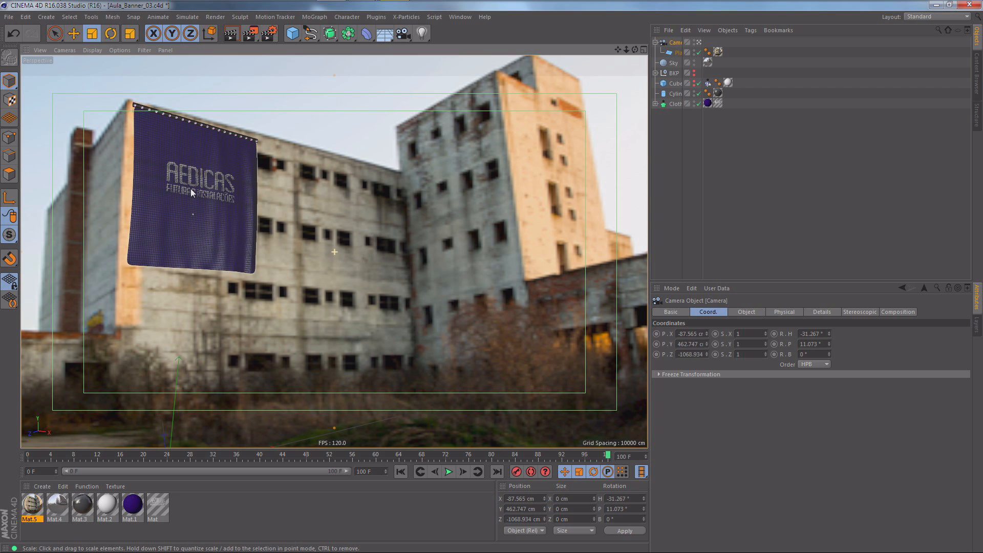
# Adjust the camera's angle on the banner slightly and set its focal length to 25 mm.
pyautogui.keyDown('alt'); pyautogui.moveTo(189, 189); pyautogui.dragTo(184, 190, button='right'); pyautogui.keyUp('alt')
pyautogui.keyDown('alt'); pyautogui.moveTo(183, 189); pyautogui.dragTo(189, 192); pyautogui.keyUp('alt')
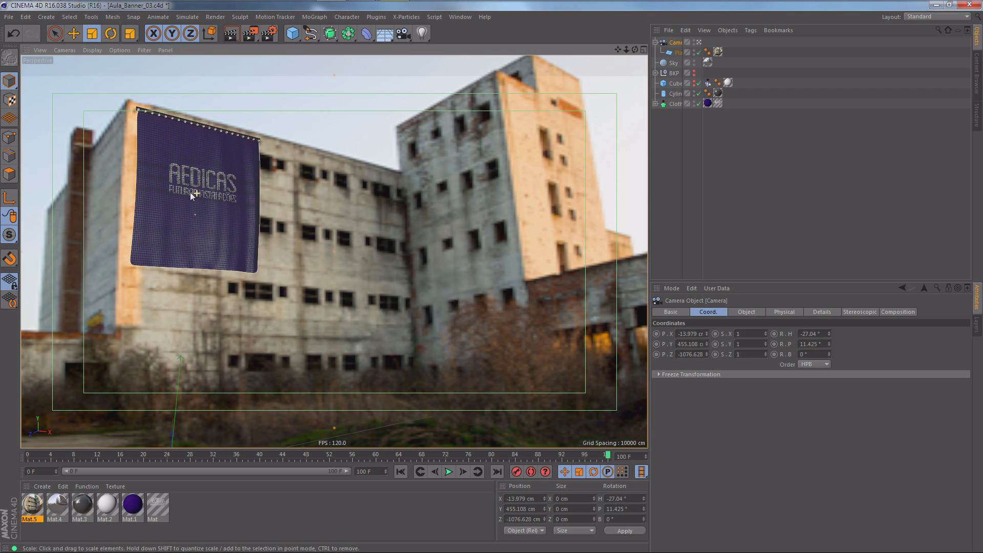
pyautogui.click(747, 312)
pyautogui.write('25')
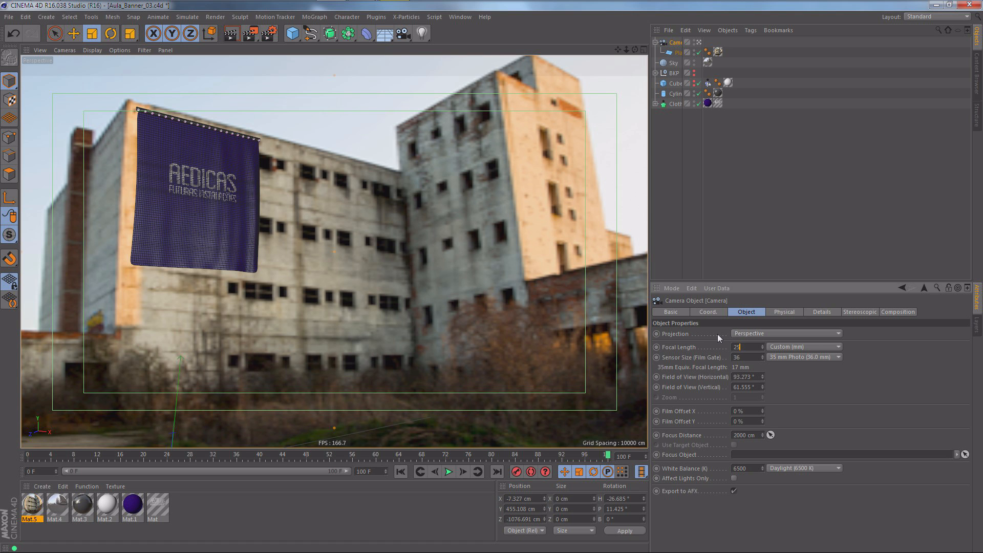
pyautogui.press('Return')
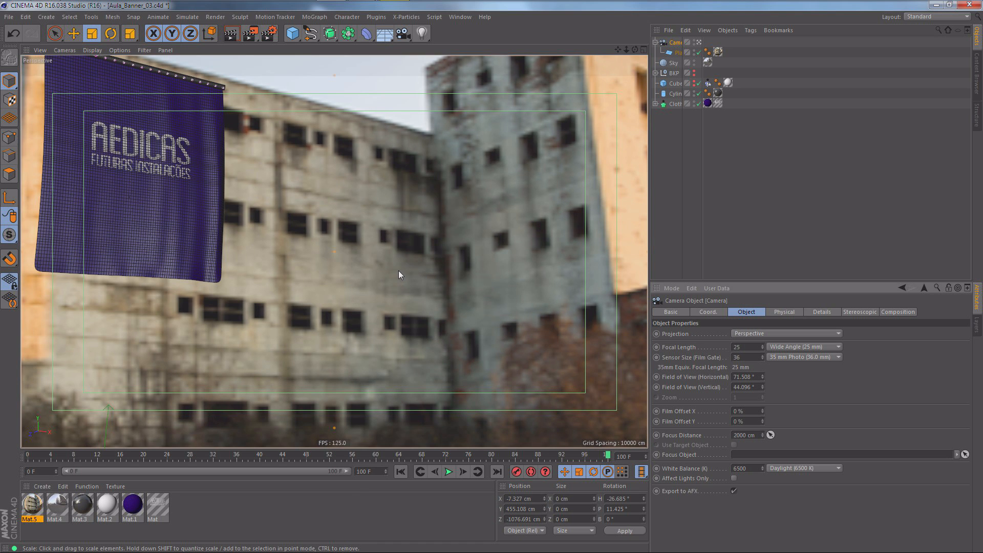
# Scale down the factory image plane to suit the camera's narrower field of view.
pyautogui.click(673, 54)
pyautogui.press('t')
pyautogui.moveTo(501, 159); pyautogui.dragTo(404, 185)
# Reposition and orbit the camera so the banner's top edge follows the left facade's roof line again.
pyautogui.click(674, 43)
pyautogui.moveTo(406, 206)
pyautogui.keyDown('alt'); pyautogui.mouseDown(button='right')
pyautogui.moveTo(391, 210)
pyautogui.moveTo(404, 205)
pyautogui.mouseUp(button='right'); pyautogui.keyUp('alt')
pyautogui.keyDown('alt'); pyautogui.moveTo(370, 188); pyautogui.dragTo(409, 232, button='middle'); pyautogui.keyUp('alt')
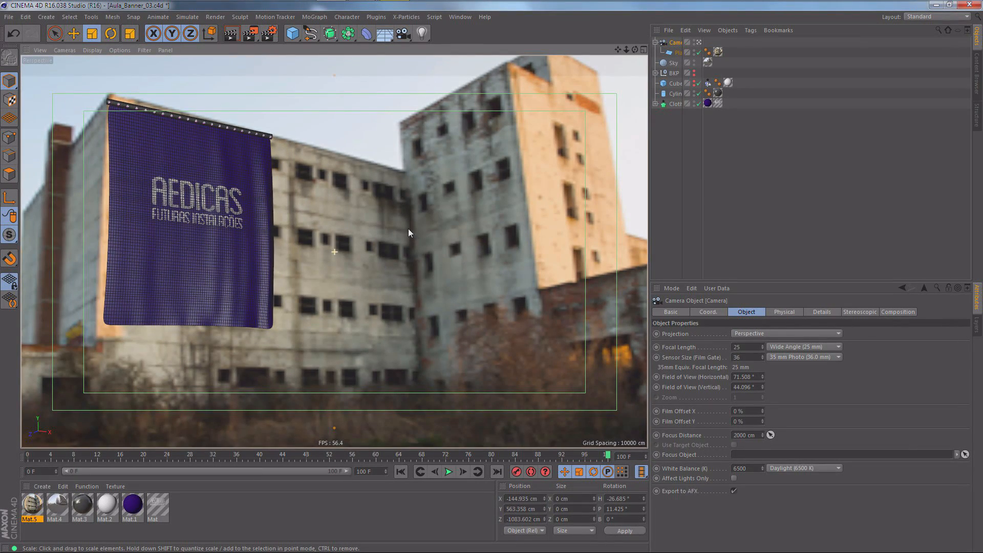
pyautogui.keyDown('alt'); pyautogui.moveTo(149, 194); pyautogui.dragTo(156, 193); pyautogui.keyUp('alt')
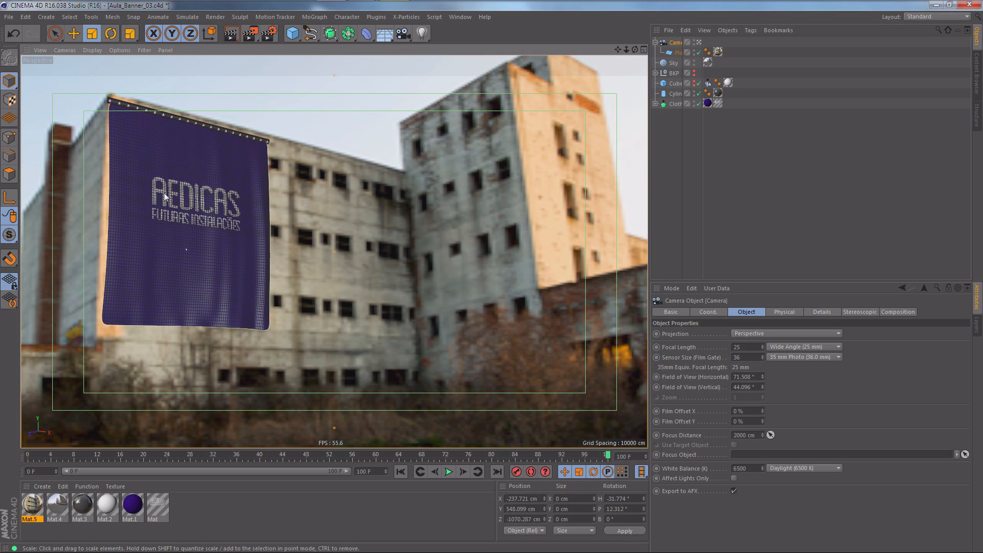
pyautogui.keyDown('alt'); pyautogui.moveTo(162, 190); pyautogui.dragTo(163, 187, button='middle'); pyautogui.keyUp('alt')
pyautogui.keyDown('alt'); pyautogui.moveTo(165, 199); pyautogui.dragTo(164, 194); pyautogui.keyUp('alt')
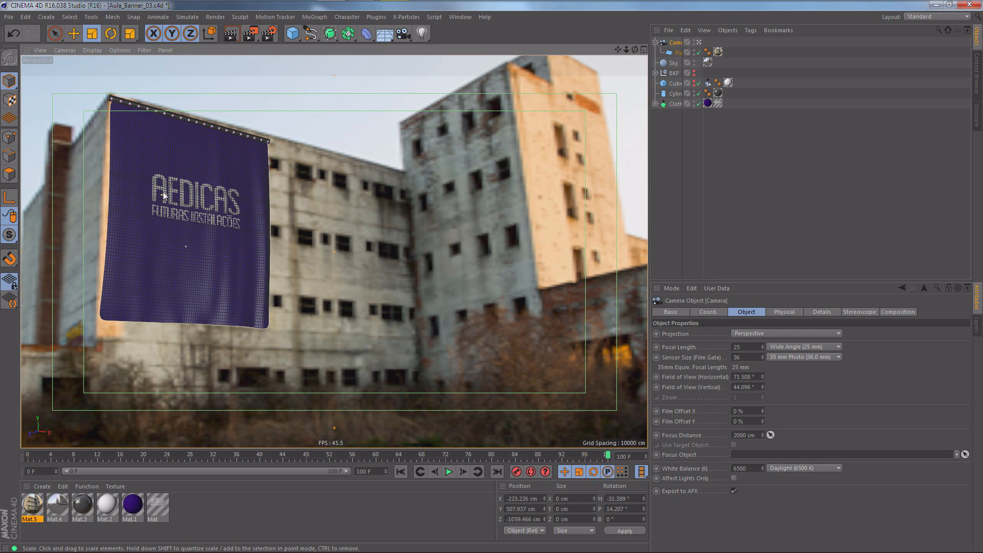
pyautogui.keyDown('alt'); pyautogui.moveTo(176, 195); pyautogui.dragTo(174, 196, button='middle'); pyautogui.keyUp('alt')
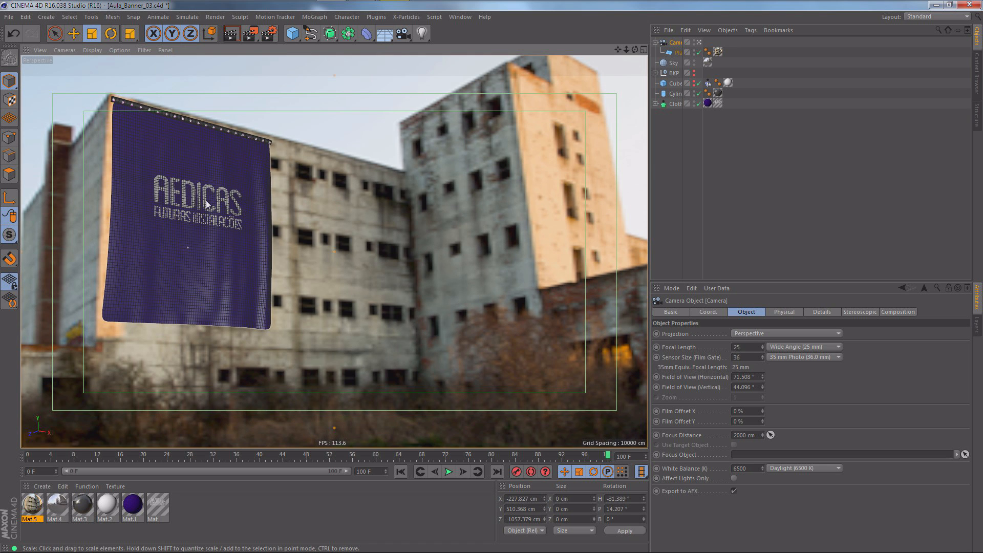
# Render the camera view to check how the banner sits against the factory facade.
pyautogui.hotkey('ctrl', 'r')
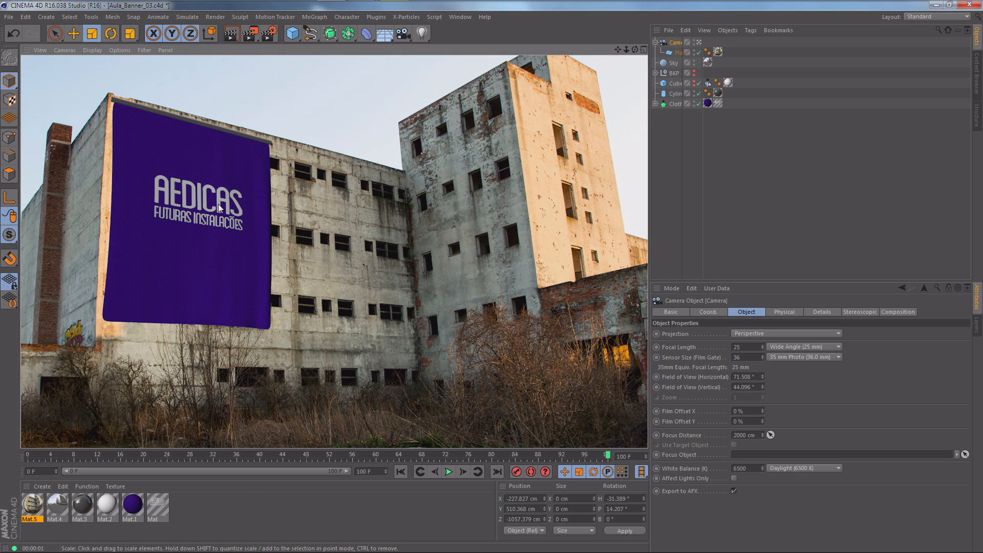
pyautogui.click(218, 186)
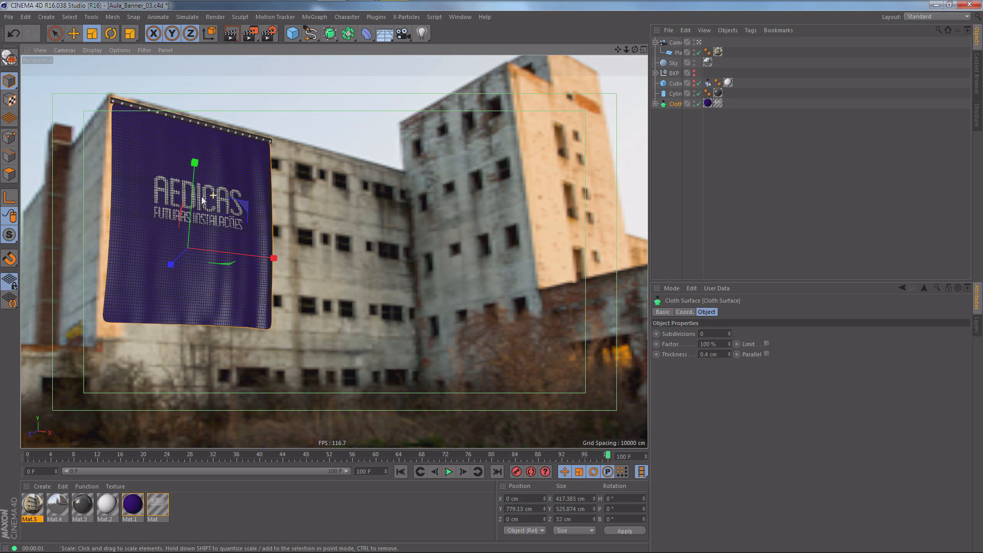
pyautogui.hotkey('ctrl', 'r')
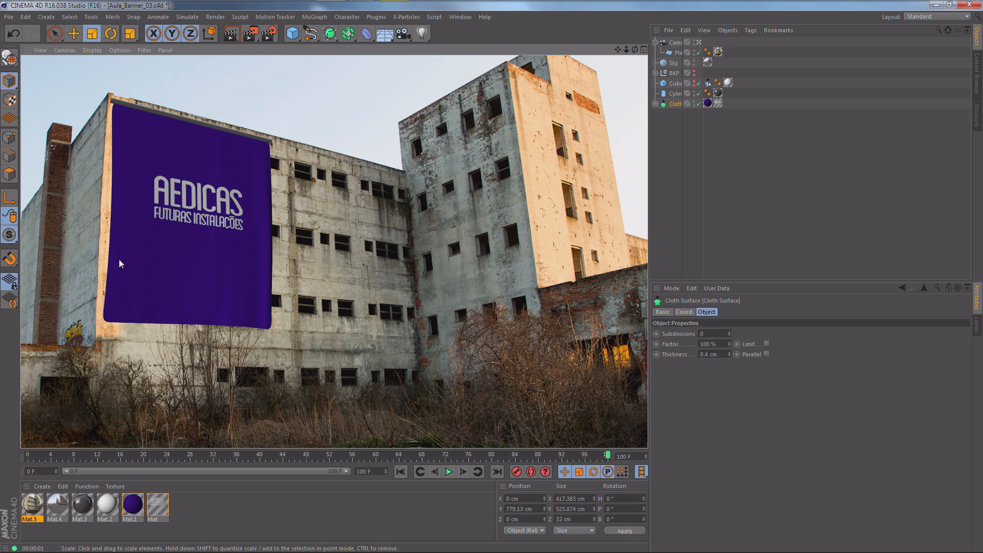
pyautogui.click(724, 152)
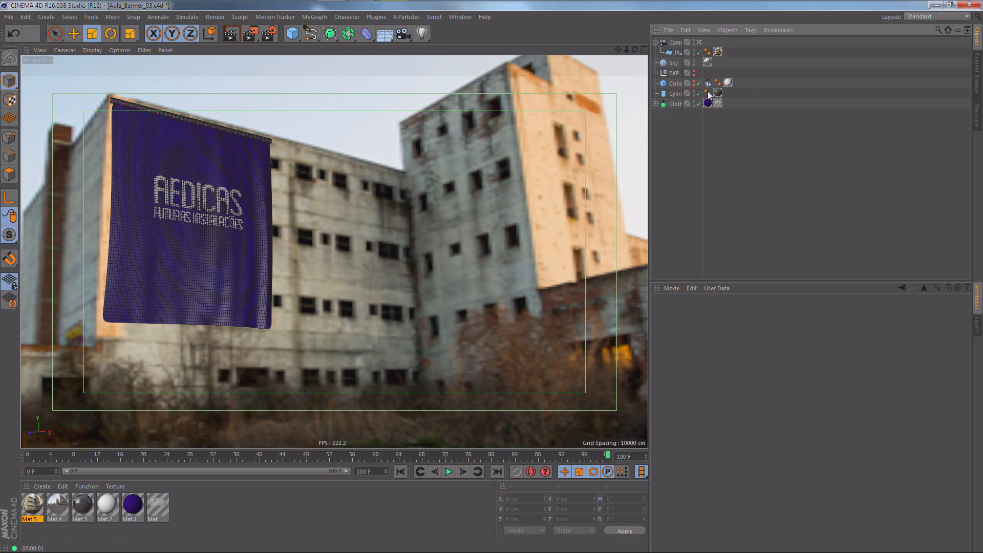
# Hide the factory image plane and show the wall cube behind the banner.
pyautogui.click(695, 53)
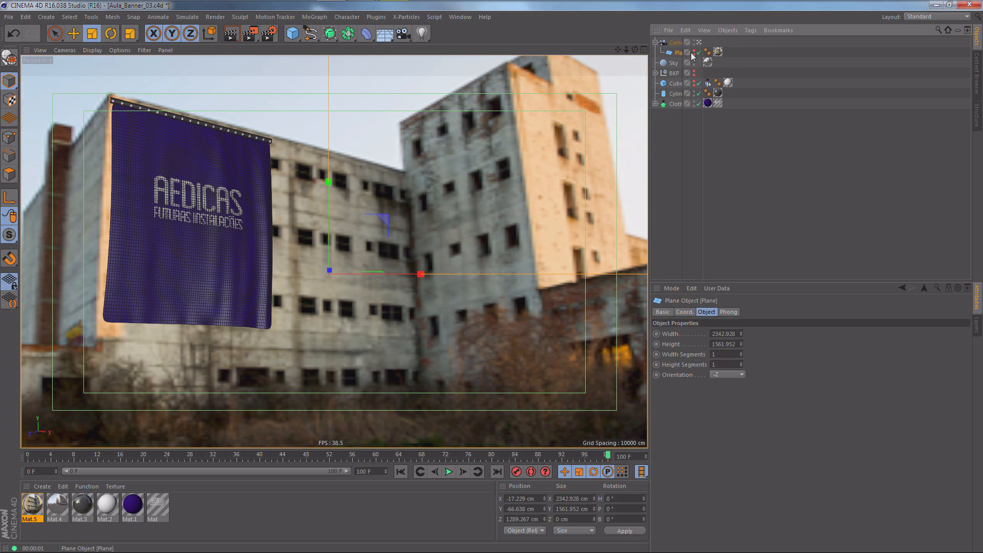
pyautogui.click(693, 52)
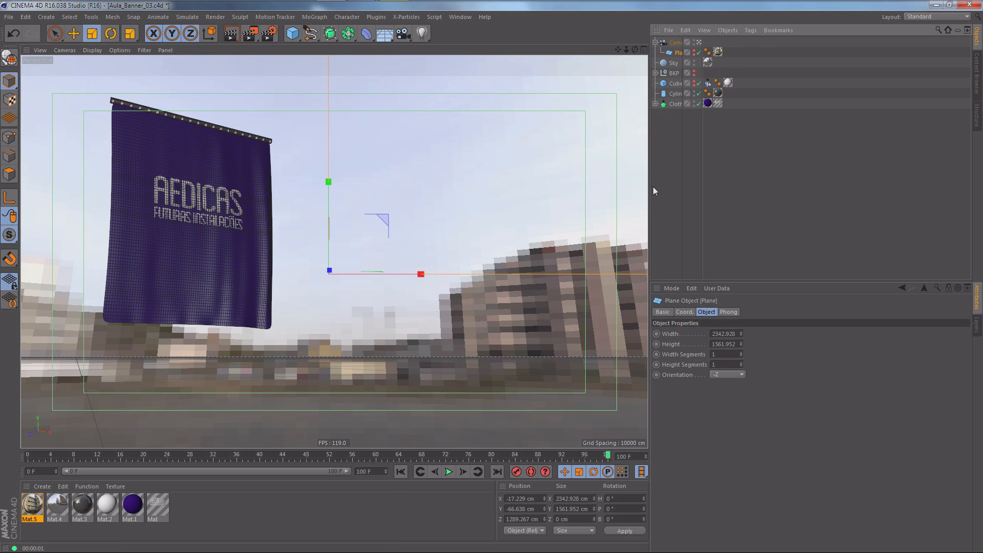
pyautogui.click(701, 160)
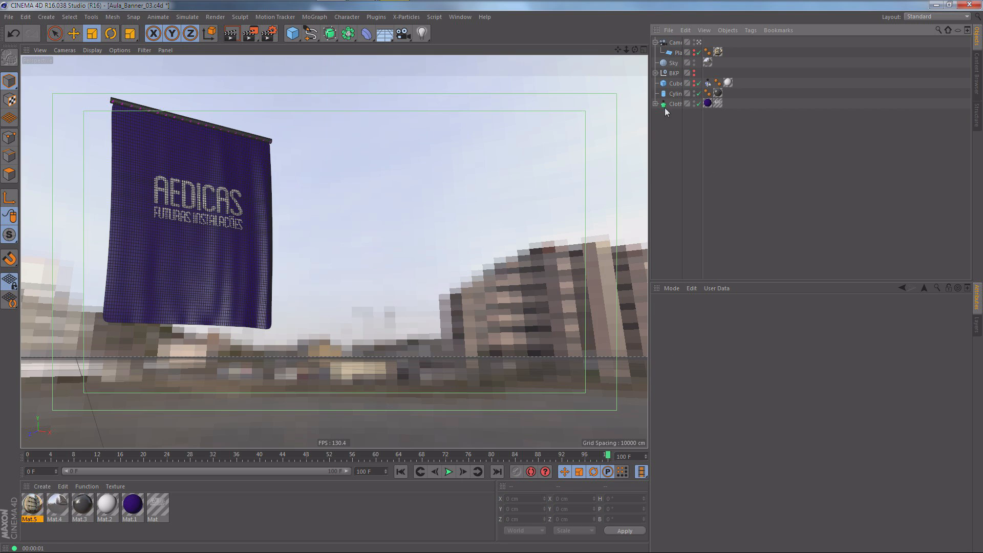
pyautogui.click(694, 82)
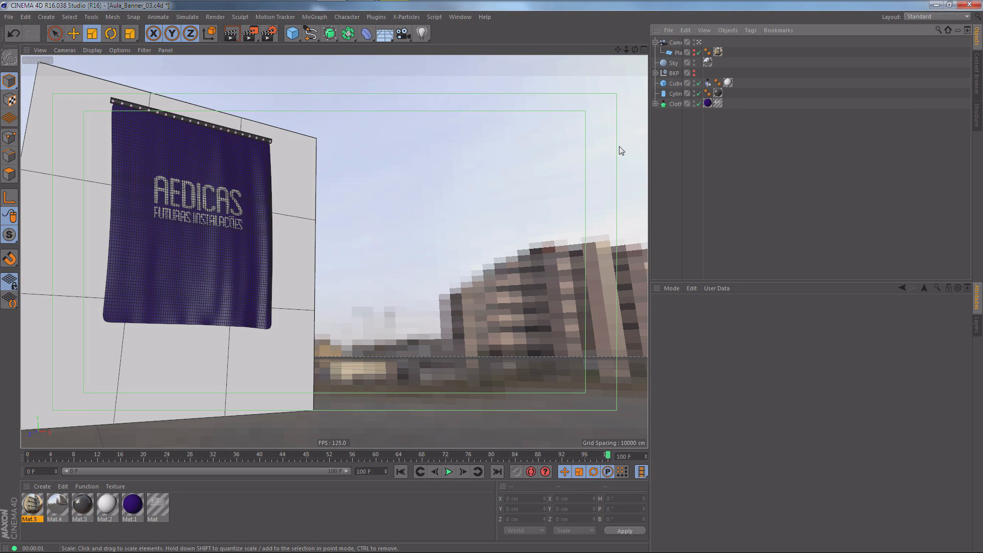
# Add a Protection tag to the camera and try orbiting the view to test the lock.
pyautogui.click(709, 42)
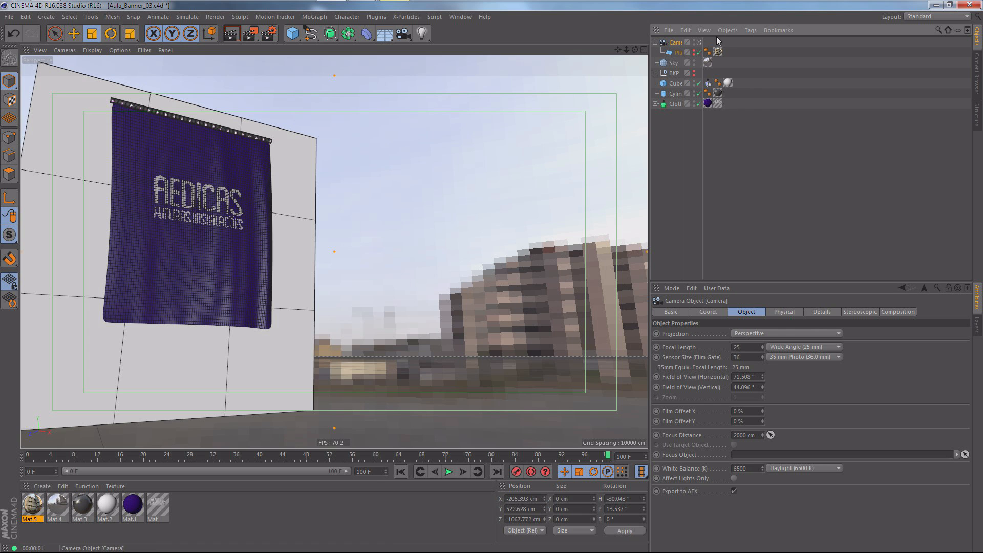
pyautogui.rightClick(678, 44)
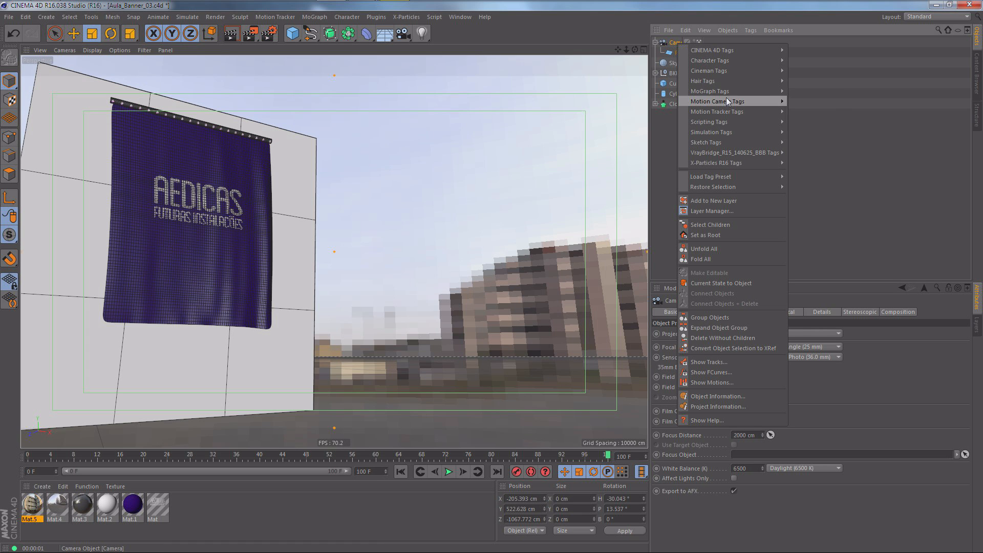
pyautogui.moveTo(727, 51)
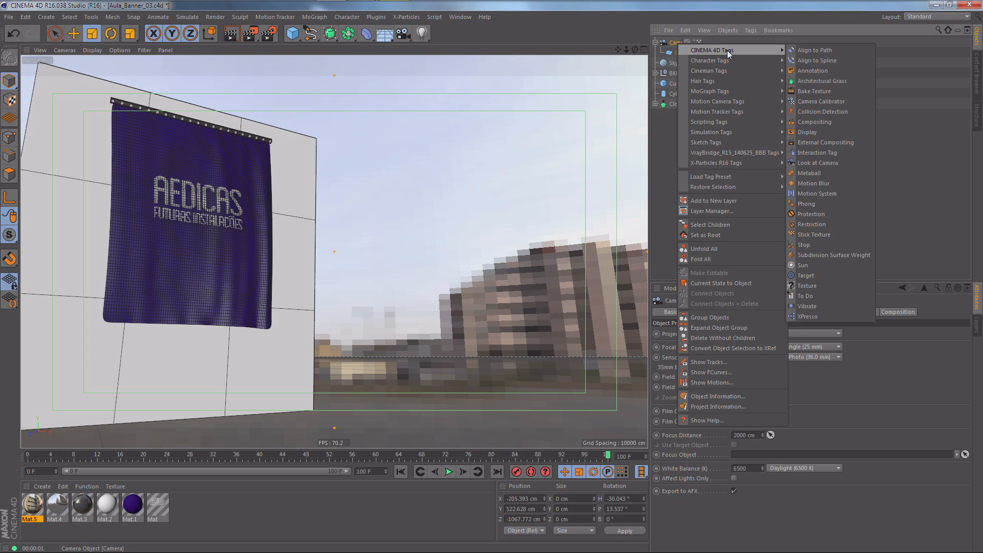
pyautogui.click(808, 214)
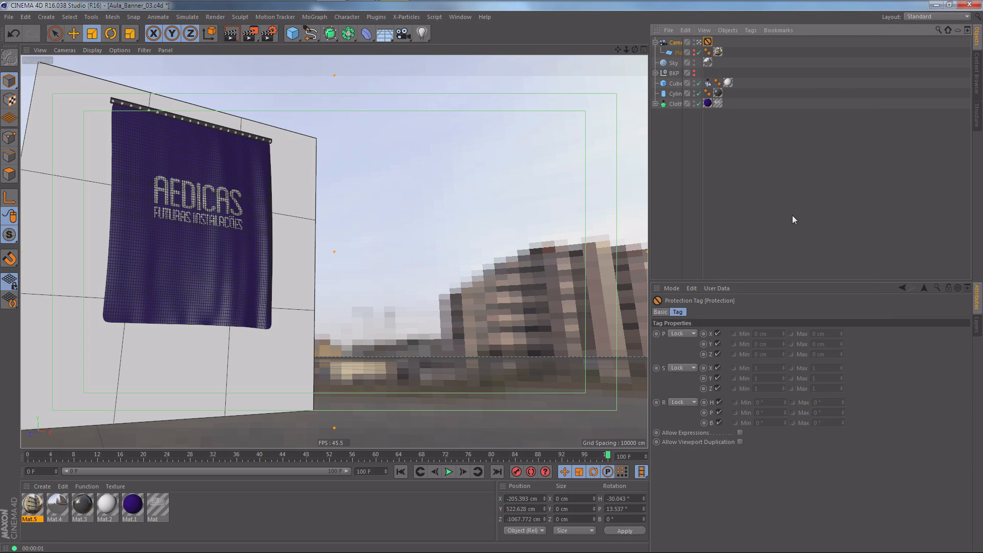
pyautogui.click(674, 42)
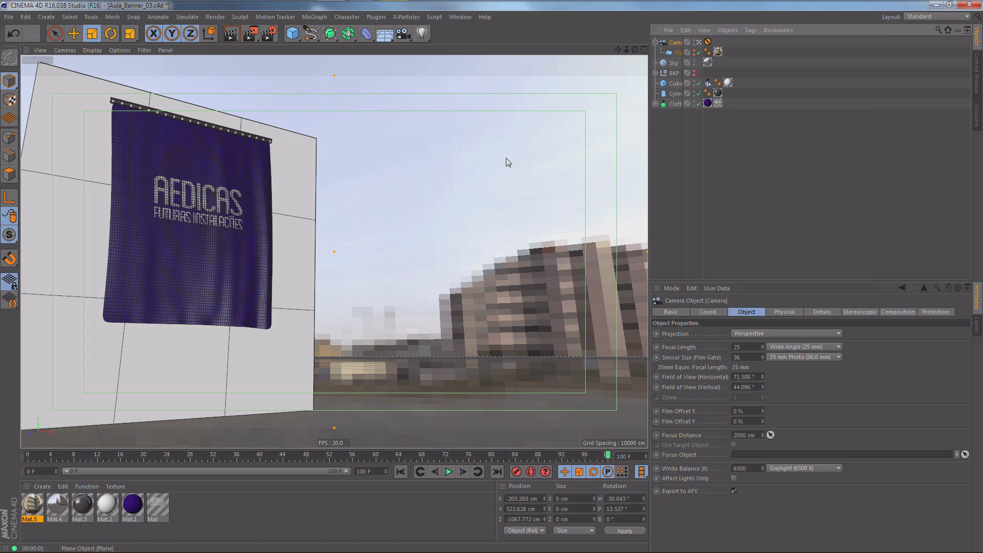
pyautogui.keyDown('alt'); pyautogui.moveTo(309, 210); pyautogui.dragTo(327, 203); pyautogui.keyUp('alt')
pyautogui.keyDown('alt'); pyautogui.moveTo(249, 220); pyautogui.dragTo(370, 244); pyautogui.keyUp('alt')
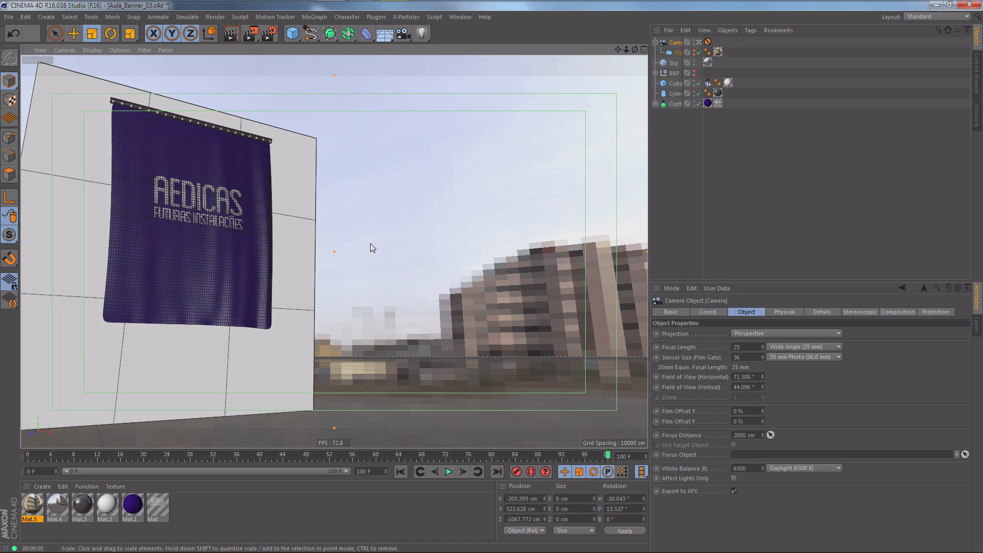
# Collapse the camera's hierarchy, leave its view and add an Infinite light to the scene.
pyautogui.click(744, 54)
pyautogui.click(656, 42)
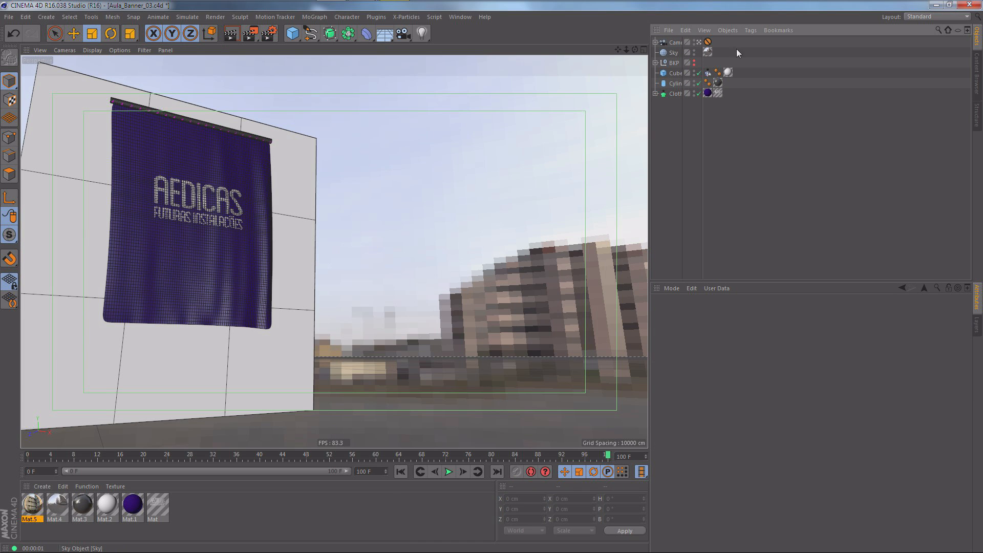
pyautogui.click(699, 43)
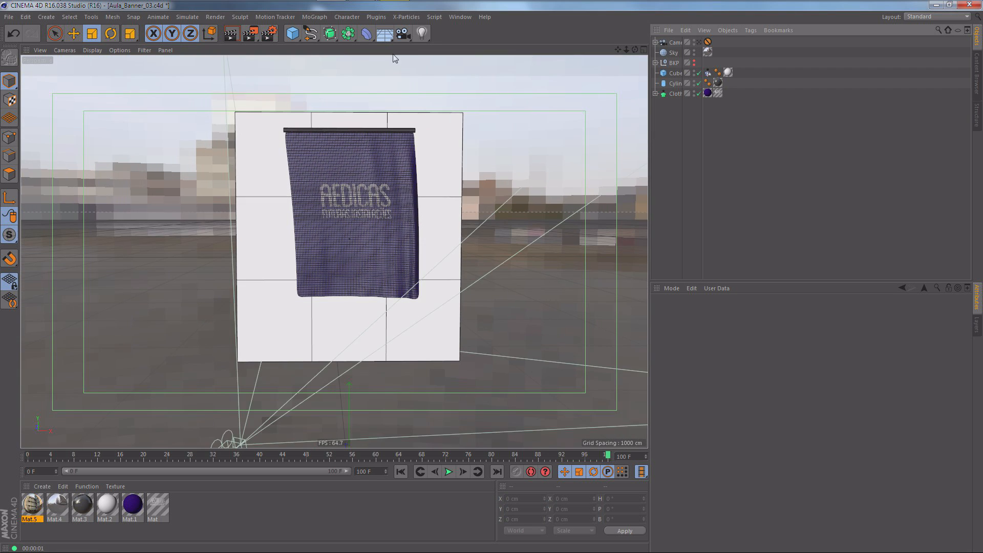
pyautogui.click(537, 85)
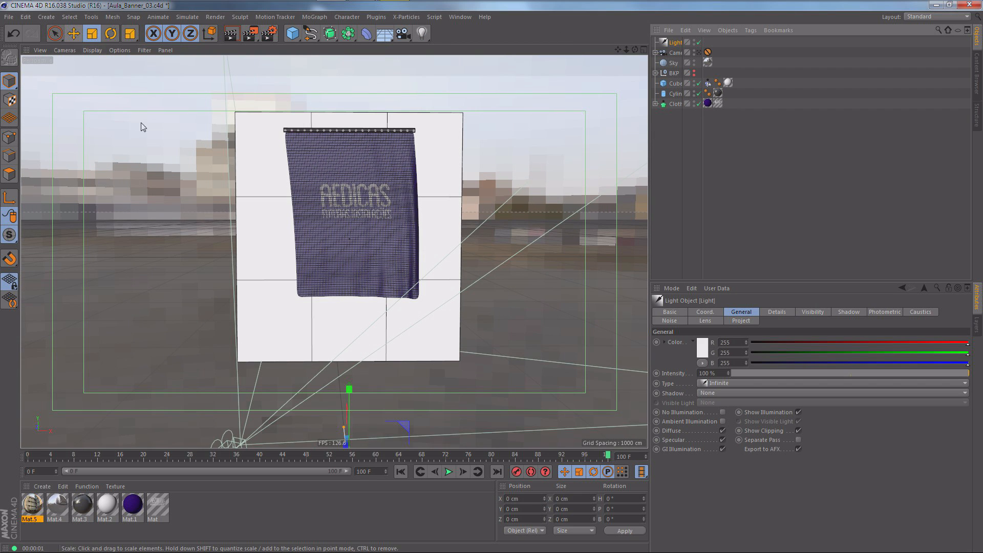
# Look through the light as the active camera and orbit it to aim at the banner from the front right and above.
pyautogui.click(74, 33)
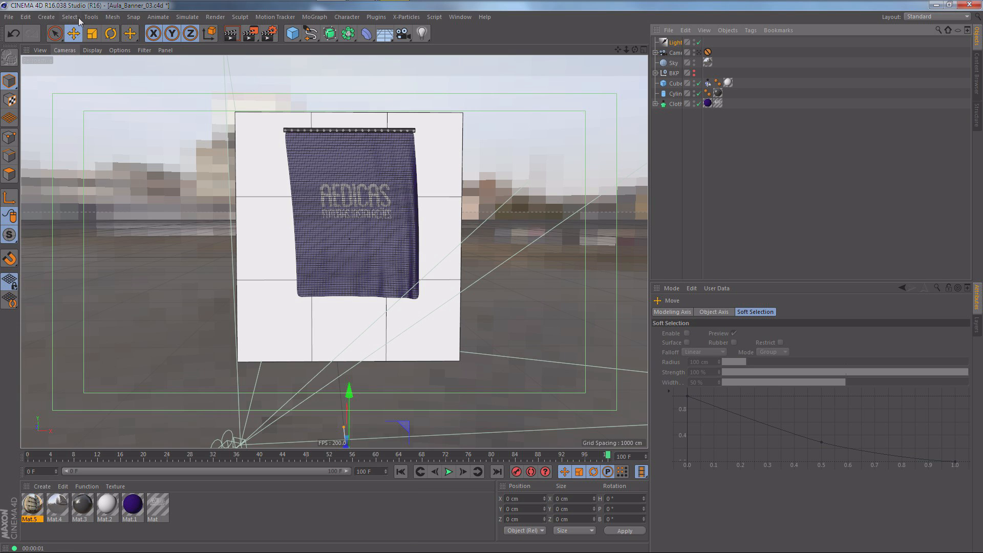
pyautogui.click(71, 49)
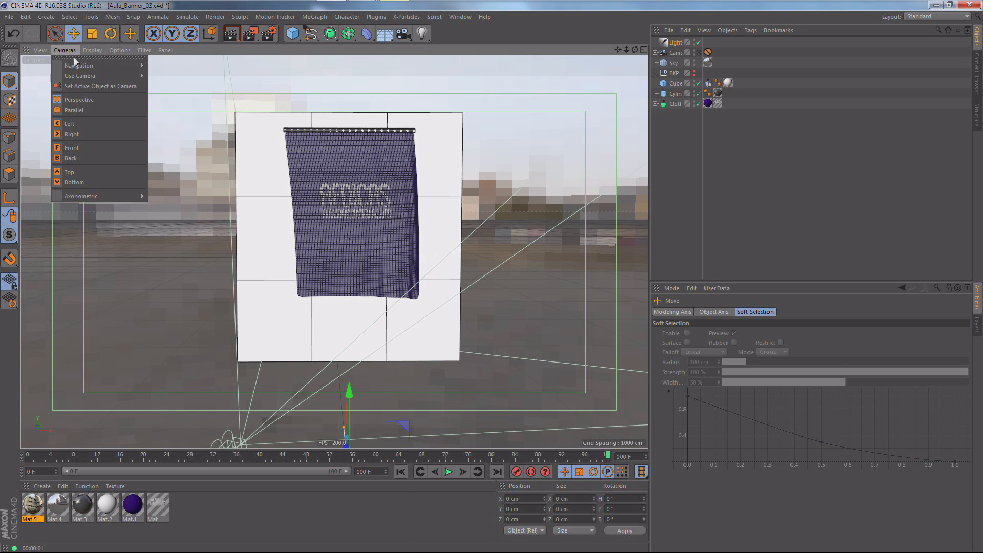
pyautogui.click(80, 86)
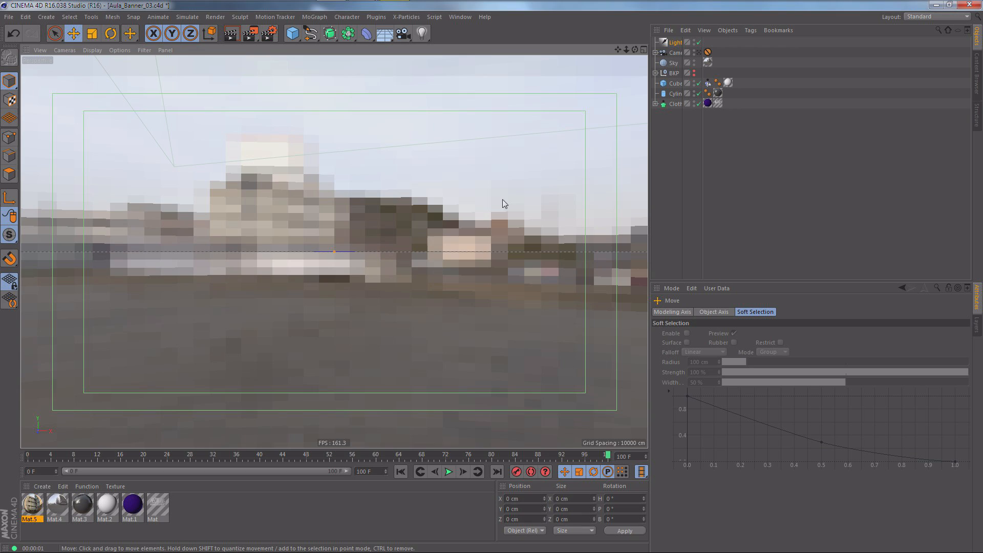
pyautogui.press('h')
pyautogui.keyDown('alt'); pyautogui.moveTo(415, 223); pyautogui.dragTo(339, 245); pyautogui.keyUp('alt')
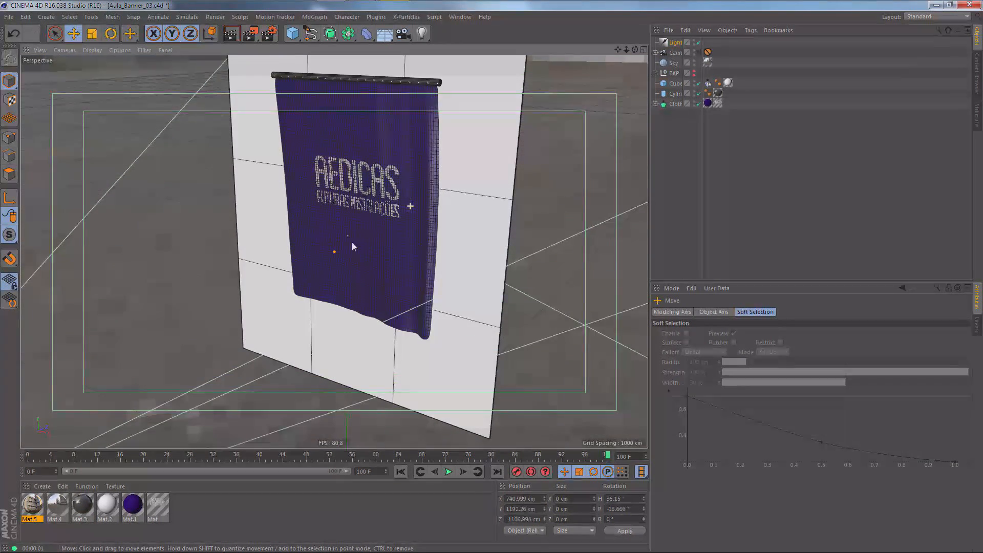
pyautogui.keyDown('alt'); pyautogui.moveTo(393, 212); pyautogui.dragTo(360, 215); pyautogui.keyUp('alt')
pyautogui.keyDown('alt'); pyautogui.moveTo(407, 184); pyautogui.dragTo(300, 212, button='right'); pyautogui.keyUp('alt')
pyautogui.keyDown('alt'); pyautogui.moveTo(299, 211); pyautogui.dragTo(383, 202); pyautogui.keyUp('alt')
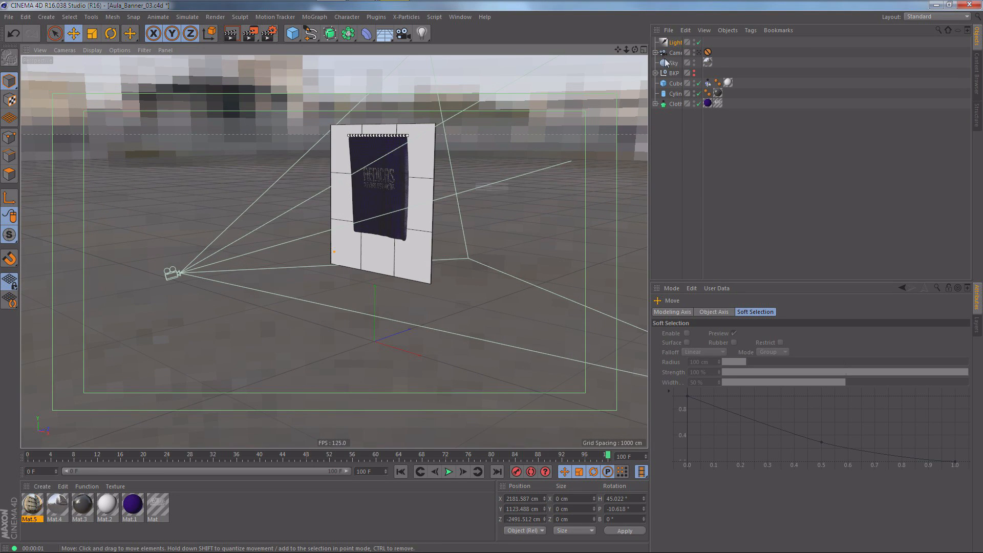
# Return to the scene camera's view and set the light's shadow type to Area.
pyautogui.click(675, 43)
pyautogui.click(699, 53)
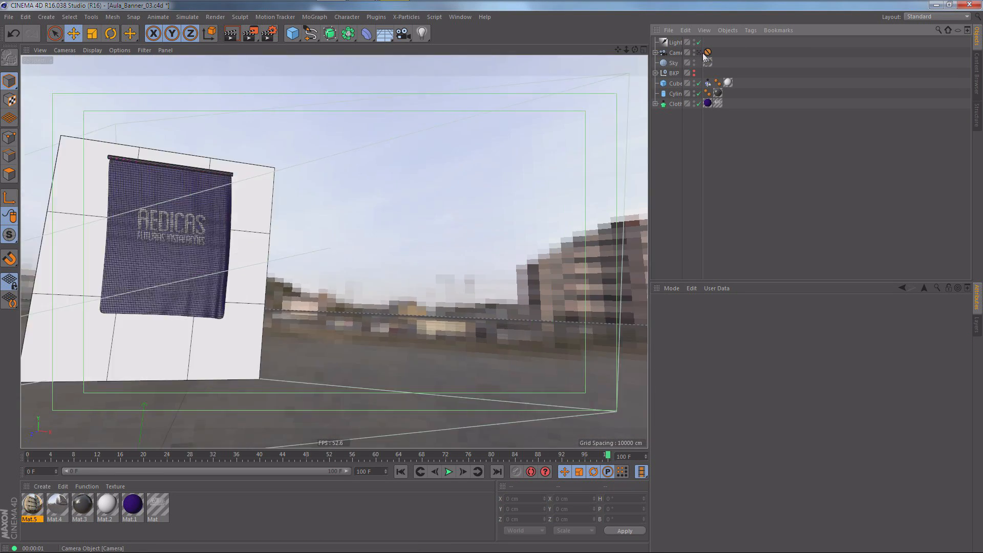
pyautogui.click(675, 45)
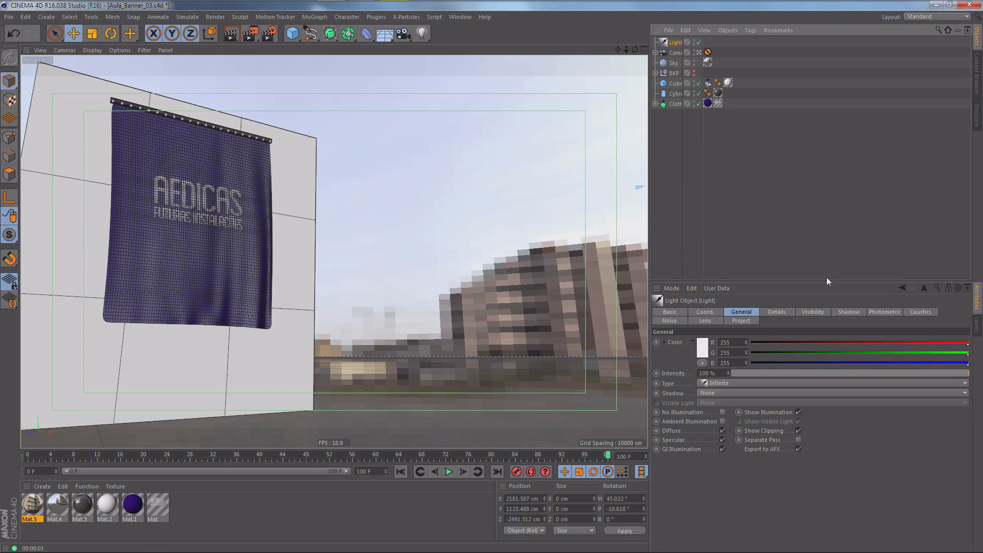
pyautogui.click(745, 393)
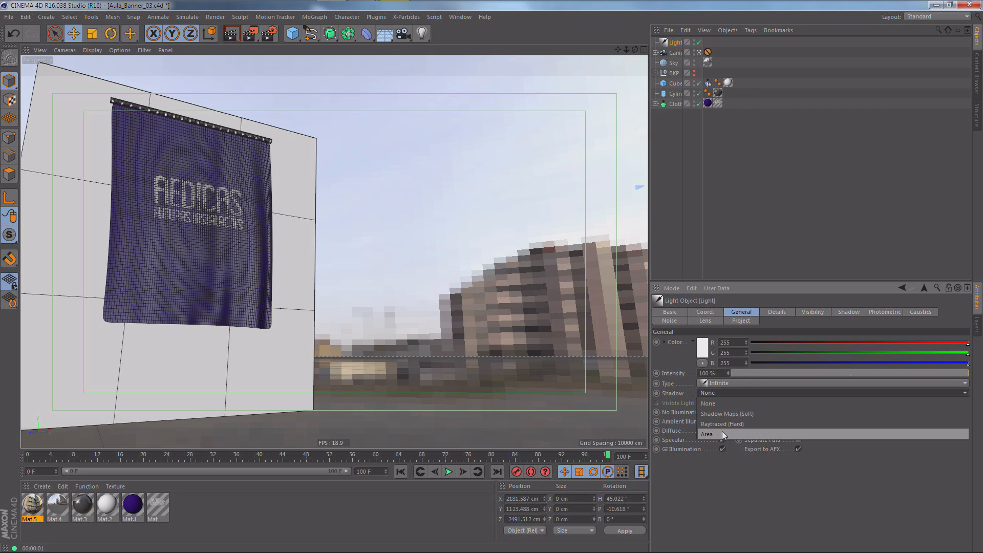
pyautogui.click(722, 430)
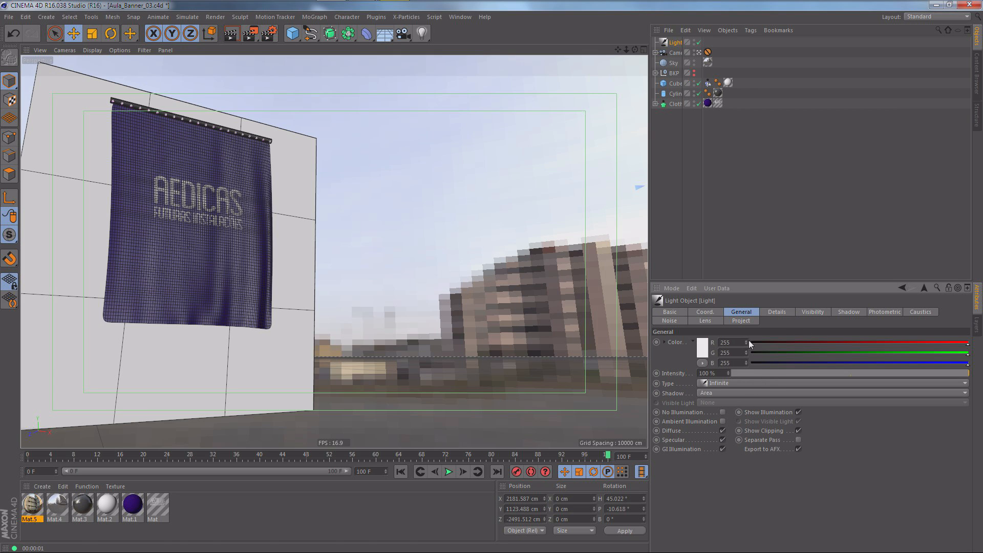
# Render the view to check the banner's shadow on the wall, and set the light's shadow density to 80%.
pyautogui.click(233, 33)
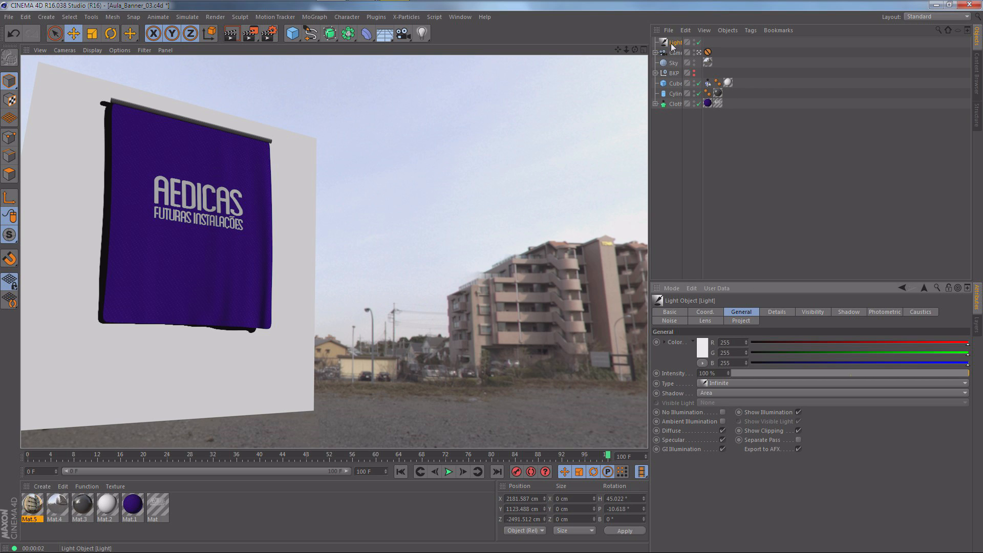
pyautogui.click(849, 312)
pyautogui.doubleClick(723, 356)
pyautogui.write('80')
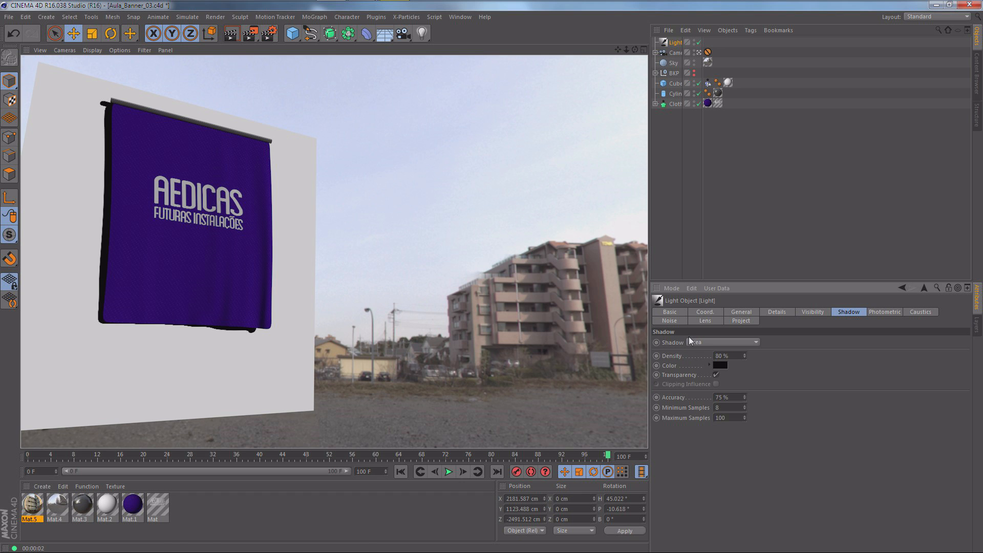
# Render the view to check how the banner's shadow falls on the wall, and deselect the light.
pyautogui.press('Return')
pyautogui.click(230, 33)
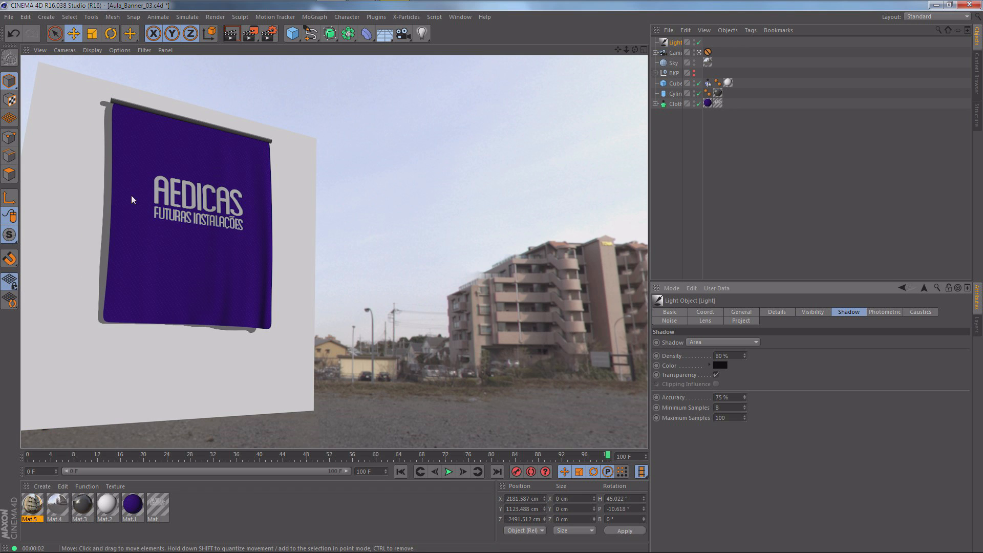
pyautogui.click(112, 145)
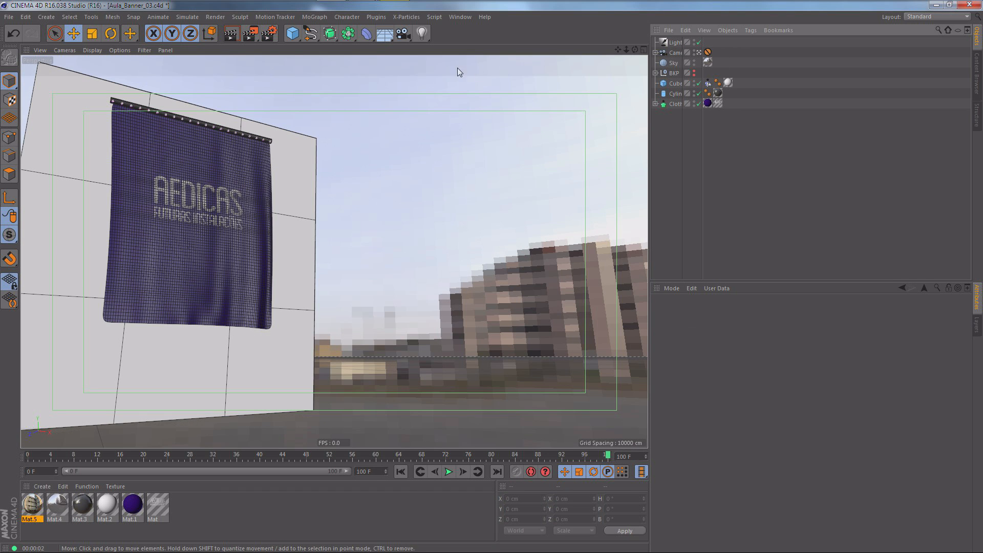
# Add a Spot light, leave the scene camera's view and look through the new light as the active camera.
pyautogui.click(422, 34)
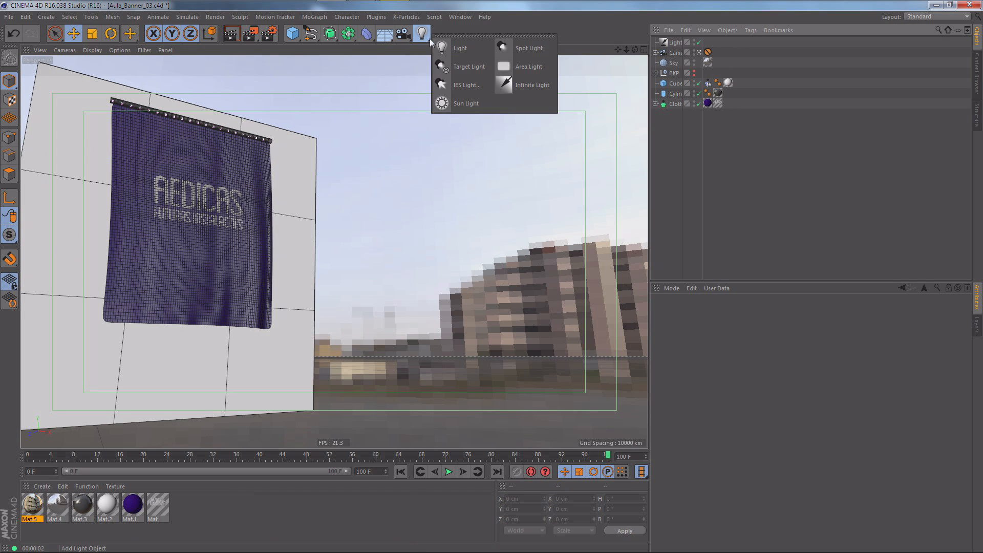
pyautogui.click(527, 48)
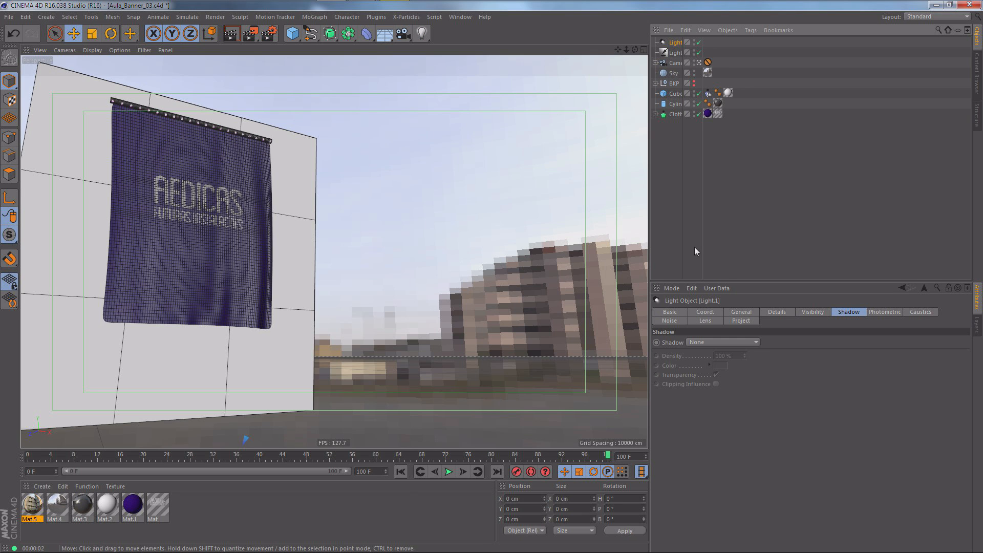
pyautogui.click(742, 313)
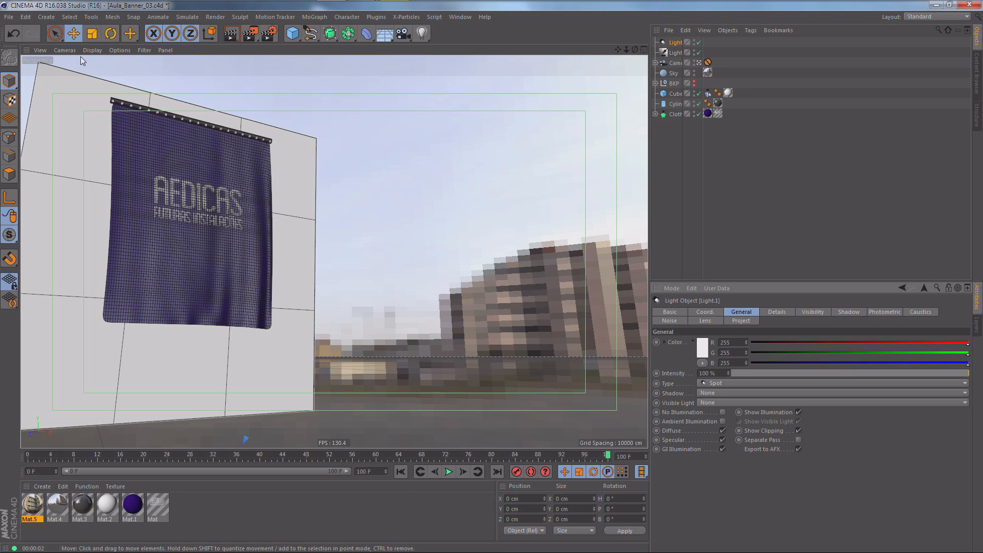
pyautogui.click(699, 63)
pyautogui.click(700, 64)
pyautogui.click(65, 49)
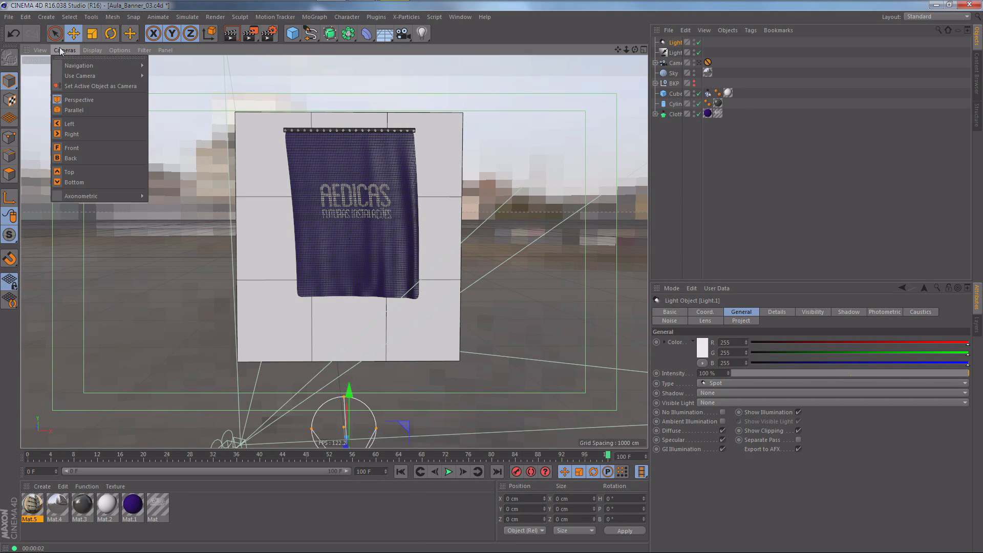
pyautogui.click(90, 86)
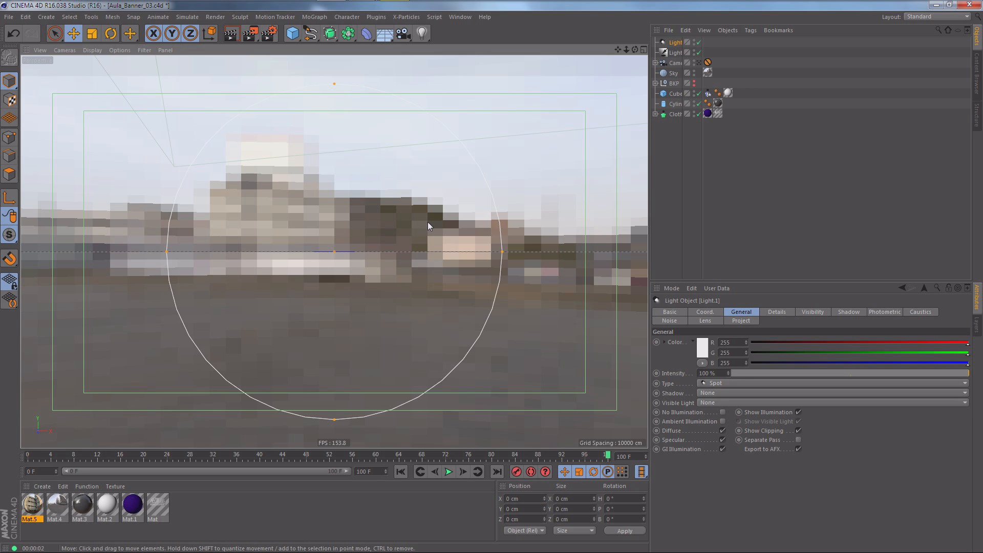
# Frame the scene through the Spot light and orbit it to aim at the banner from the front left and slightly above.
pyautogui.press('h')
pyautogui.keyDown('alt'); pyautogui.moveTo(349, 194); pyautogui.dragTo(395, 200); pyautogui.keyUp('alt')
pyautogui.keyDown('alt'); pyautogui.moveTo(366, 171); pyautogui.dragTo(343, 205, button='right'); pyautogui.keyUp('alt')
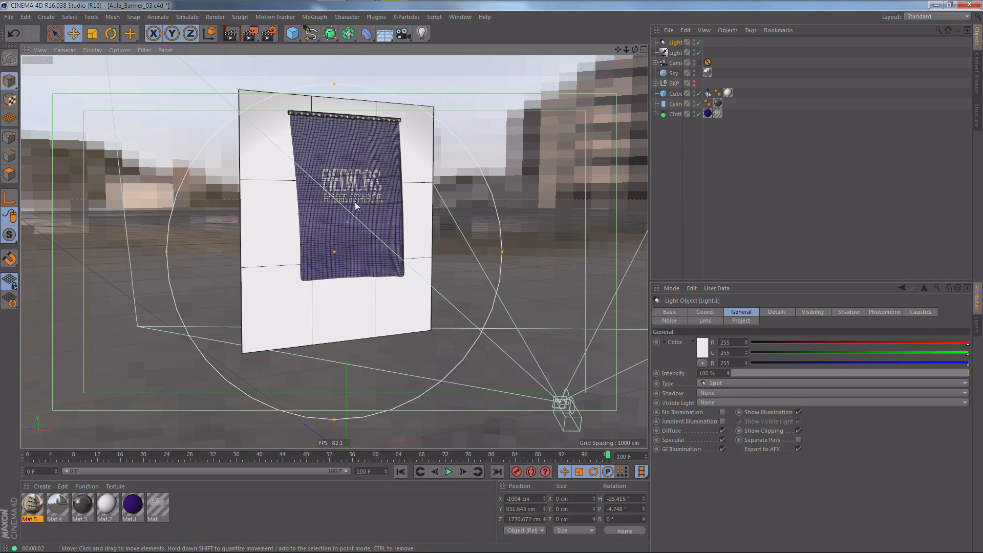
pyautogui.keyDown('alt'); pyautogui.moveTo(343, 174); pyautogui.dragTo(352, 209, button='middle'); pyautogui.keyUp('alt')
pyautogui.keyDown('alt'); pyautogui.moveTo(353, 209); pyautogui.dragTo(376, 218); pyautogui.keyUp('alt')
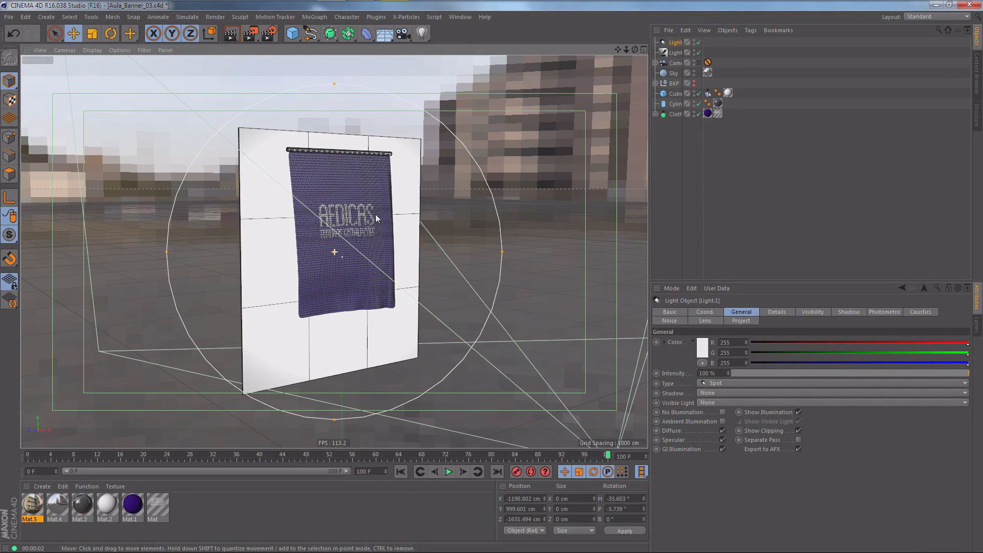
pyautogui.moveTo(346, 230)
pyautogui.keyDown('alt'); pyautogui.mouseDown(button='right')
pyautogui.moveTo(354, 228)
pyautogui.moveTo(346, 231)
pyautogui.mouseUp(button='right'); pyautogui.keyUp('alt')
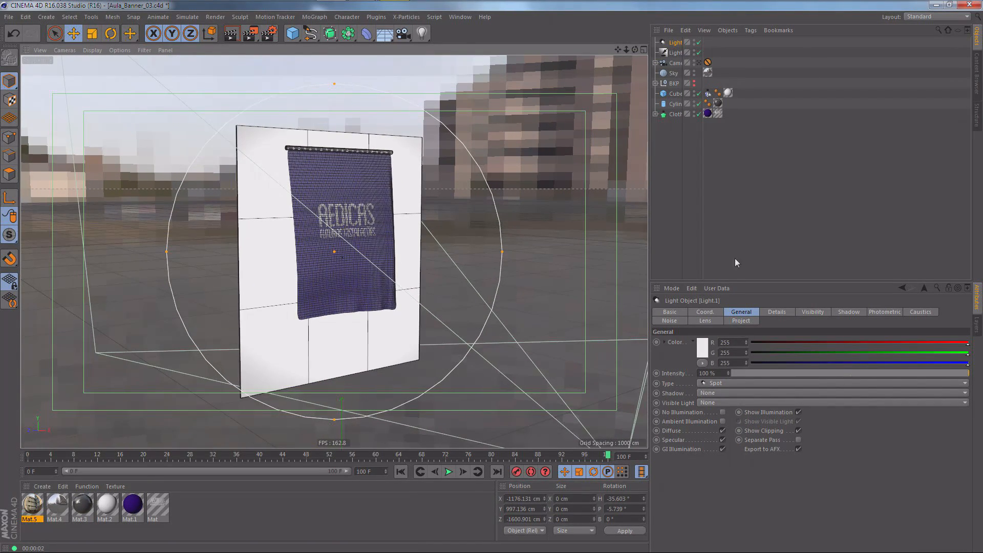
# Set the Spot light's intensity to 50%, return to the scene camera's view and render it.
pyautogui.doubleClick(711, 373)
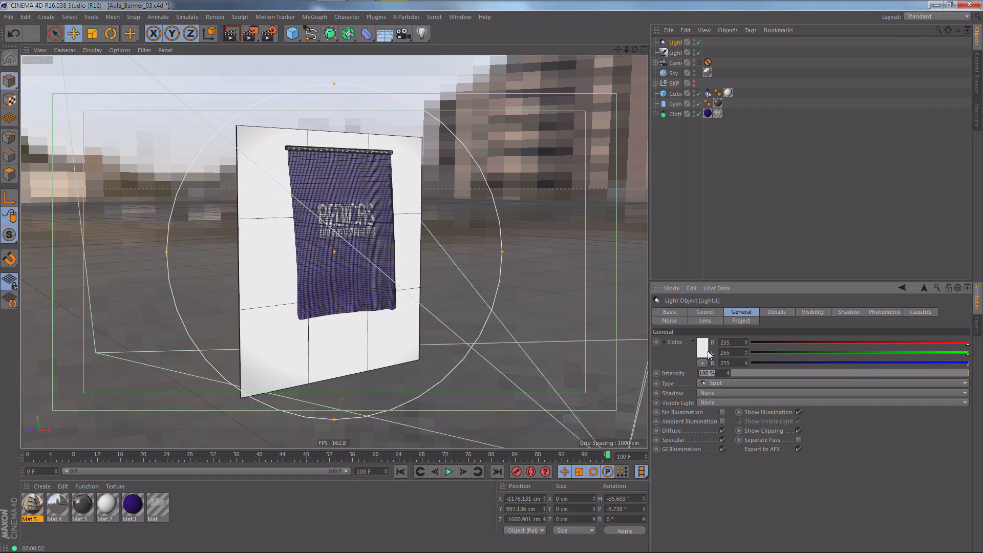
pyautogui.write('50')
pyautogui.press('Return')
pyautogui.click(757, 210)
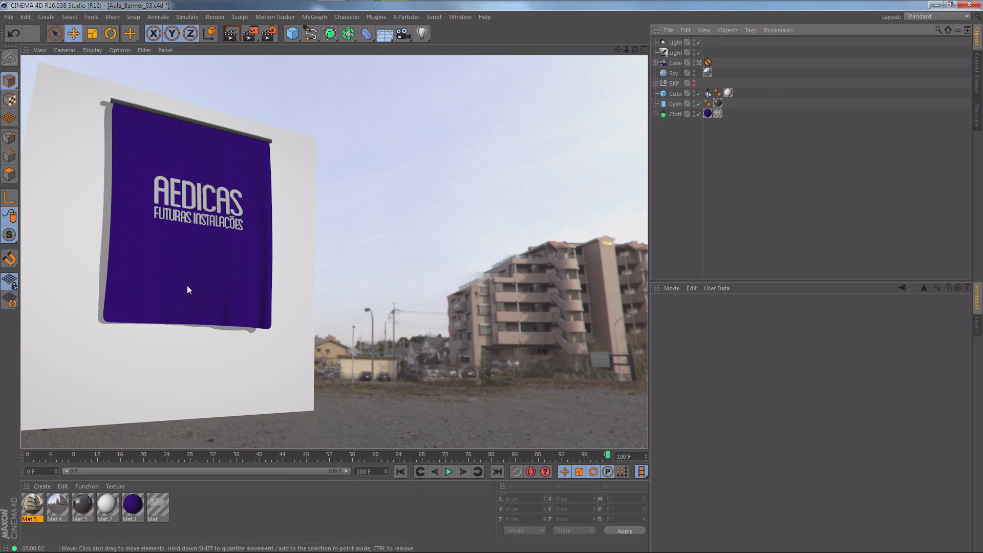
# Move to frames 13 and 54 and render the view to check the lighting on the unrolling banner.
pyautogui.moveTo(159, 453); pyautogui.dragTo(103, 454)
pyautogui.hotkey('ctrl', 'r')
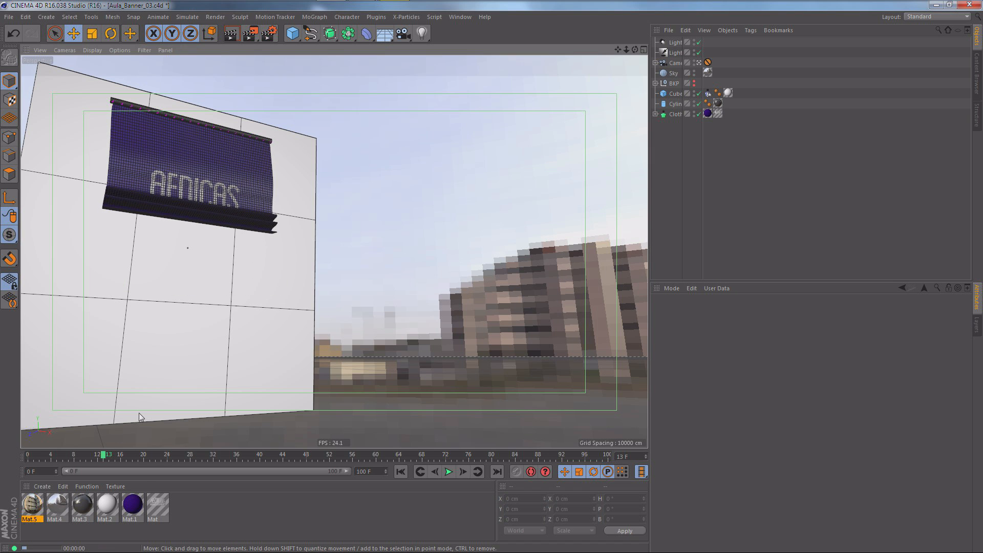
pyautogui.moveTo(143, 453); pyautogui.dragTo(339, 458)
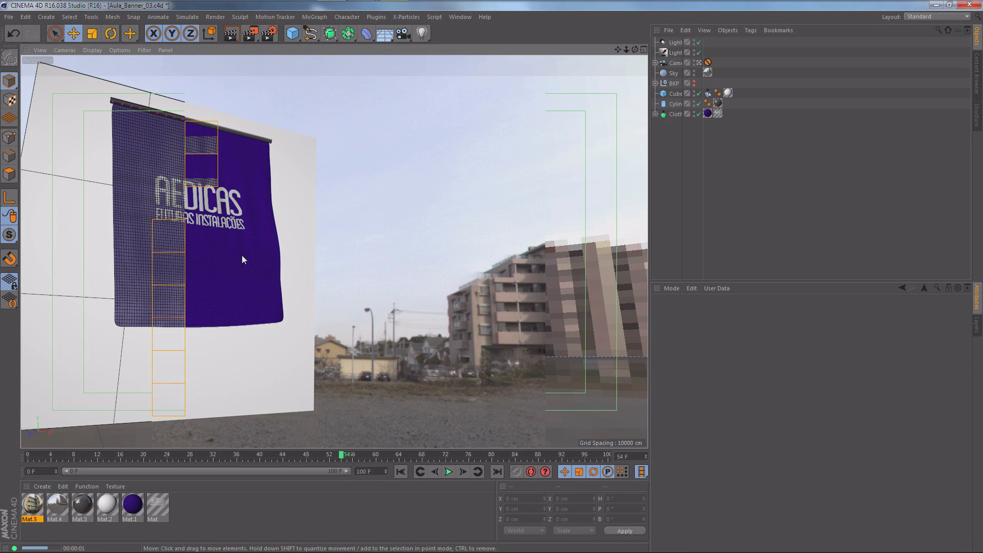
# Set the Spot light's intensity to 30% and render the view.
pyautogui.click(676, 43)
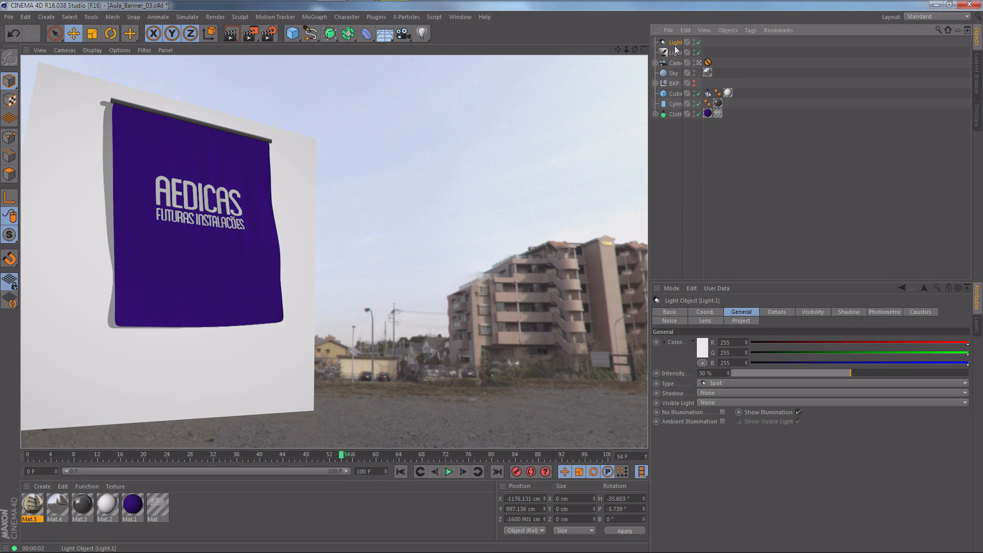
pyautogui.click(706, 373)
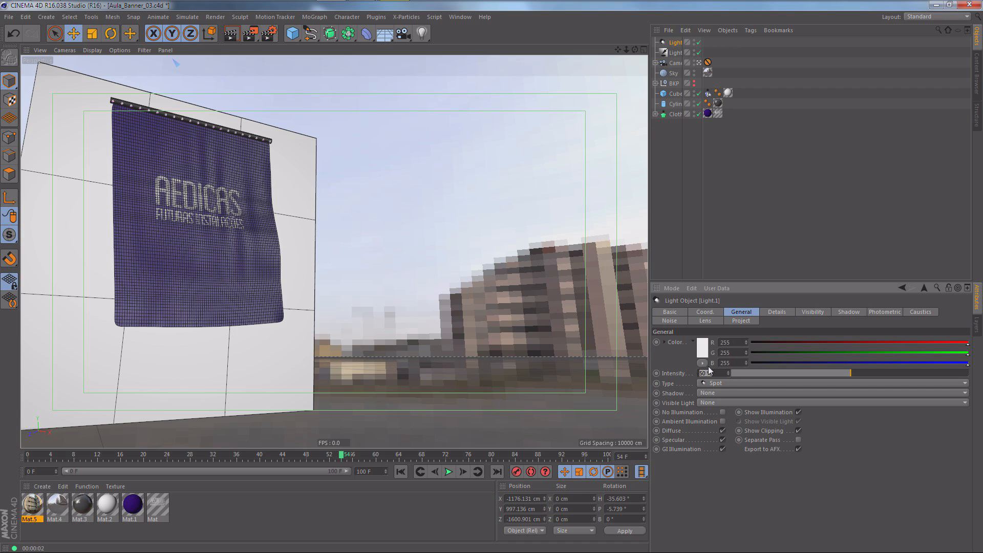
pyautogui.write('30')
pyautogui.press('Return')
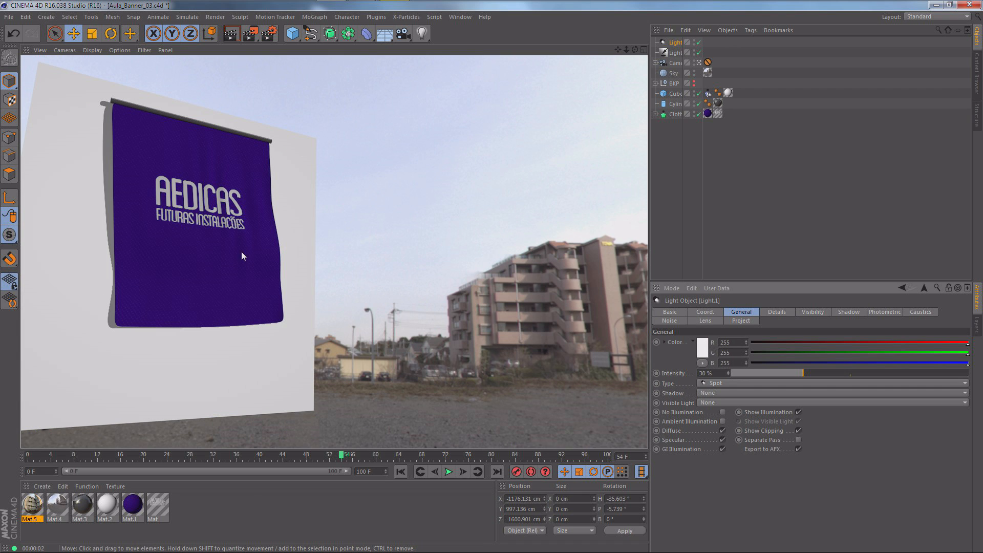
# Disable the Spot light and render frames 54 and 48 to compare the banner without it.
pyautogui.click(699, 43)
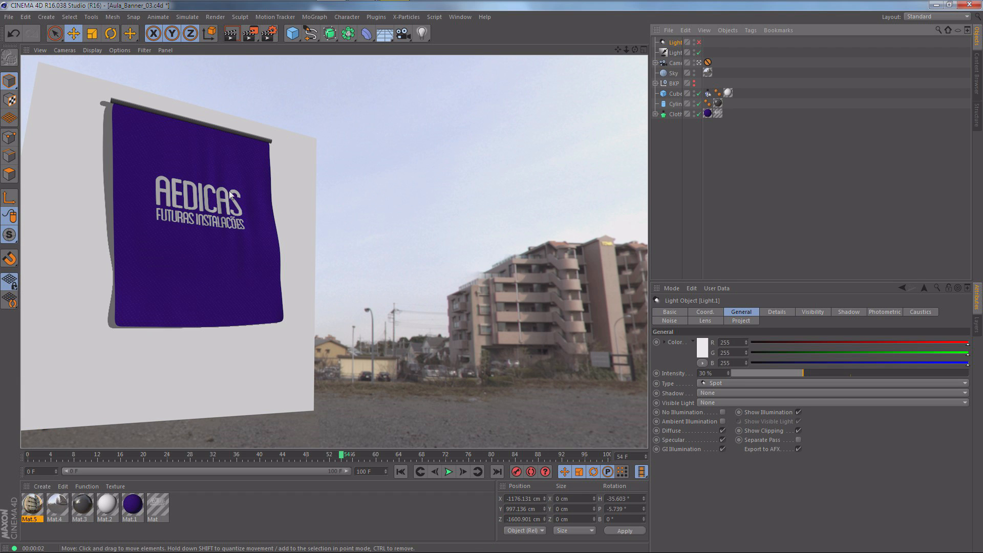
pyautogui.click(343, 457)
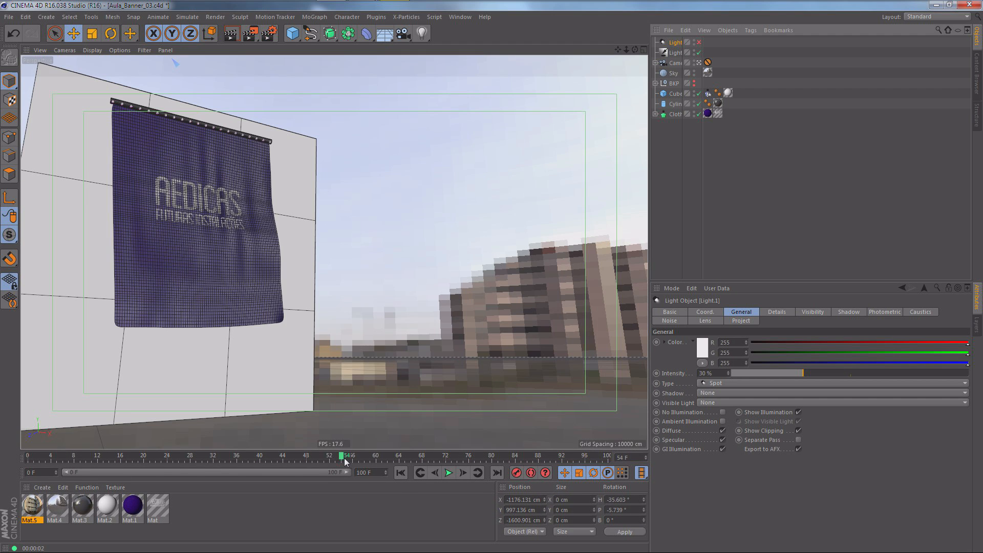
pyautogui.moveTo(344, 457); pyautogui.dragTo(307, 457)
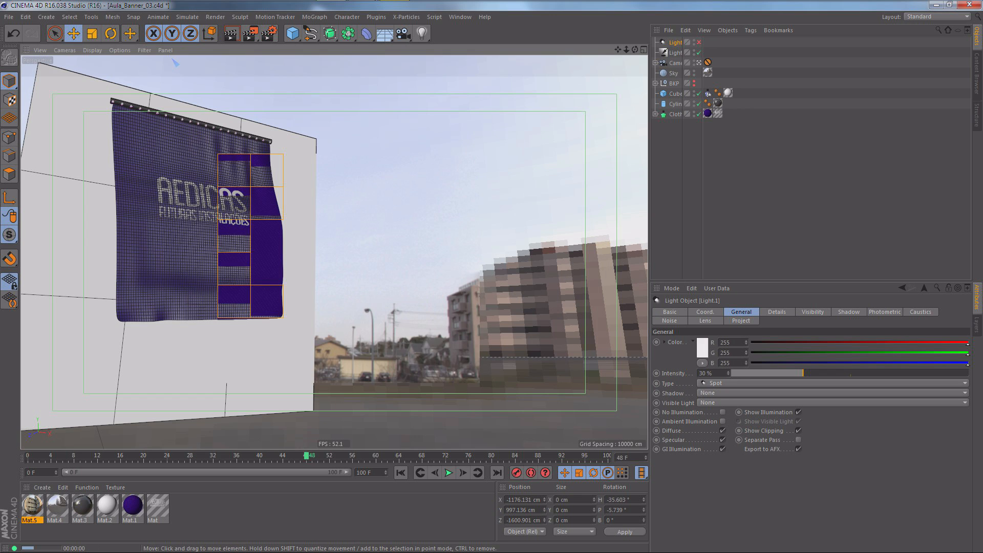
# Enable the Spot light again, set its intensity to 20% and render the view.
pyautogui.click(698, 42)
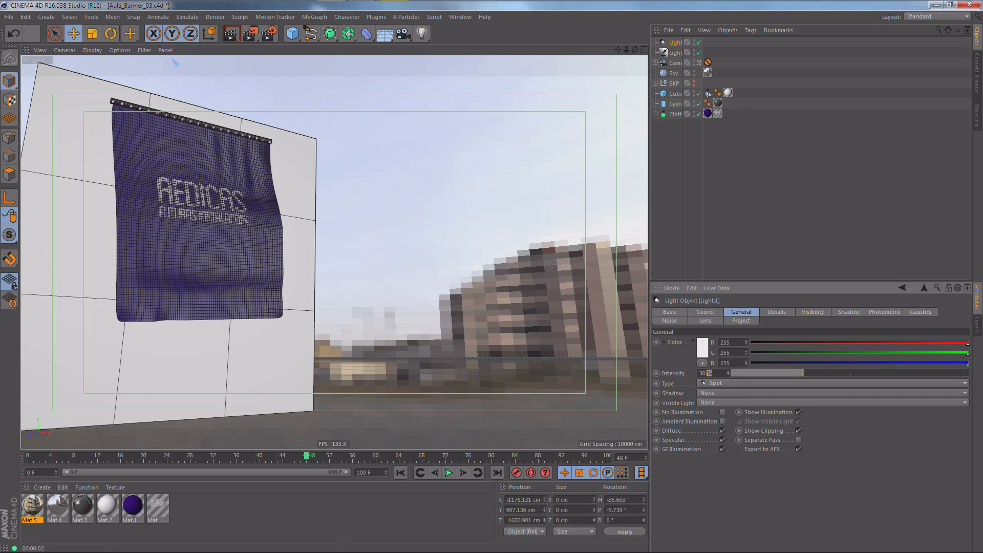
pyautogui.write('20')
pyautogui.press('Return')
pyautogui.click(733, 174)
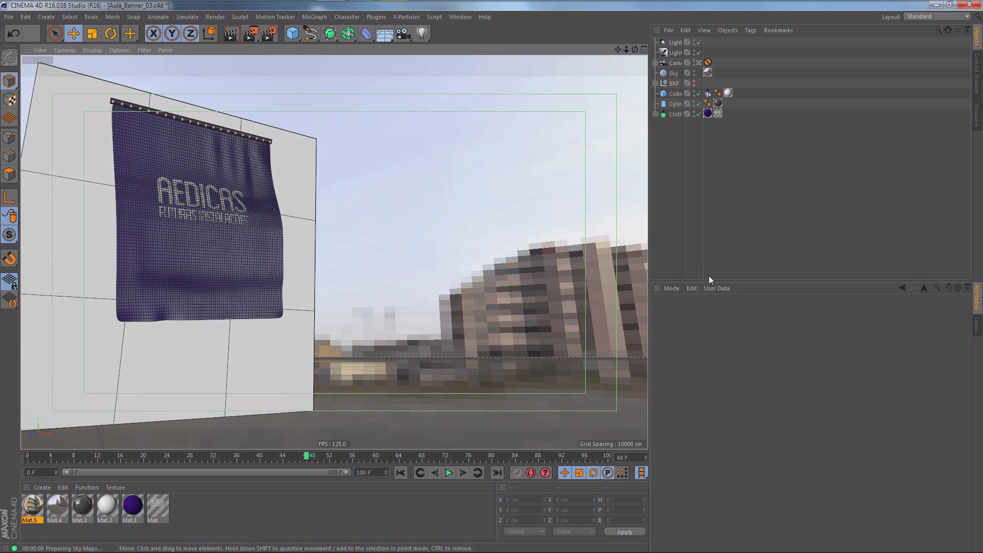
pyautogui.hotkey('ctrl', 'r')
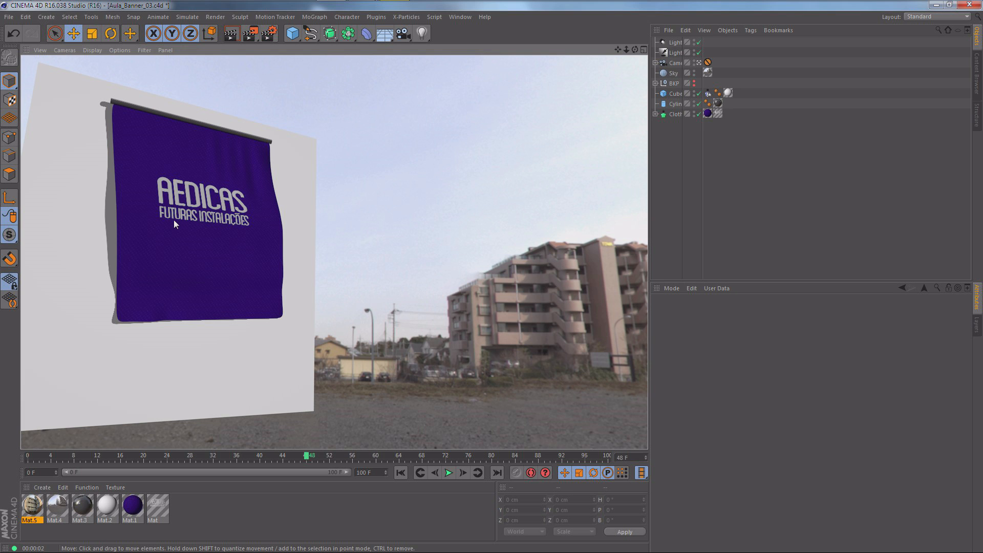
# Go to frame 100 and set the render output's frame range to All Frames.
pyautogui.click(792, 170)
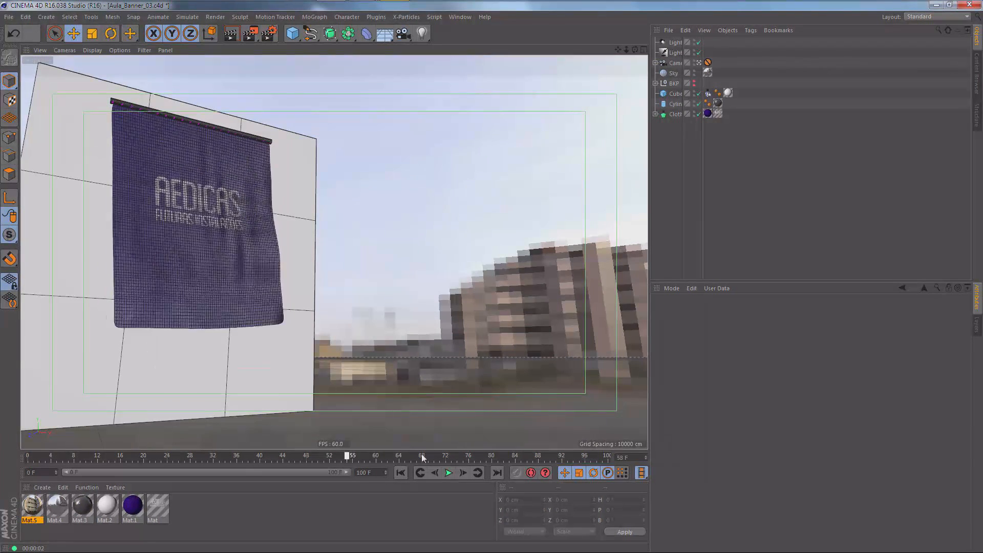
pyautogui.click(616, 455)
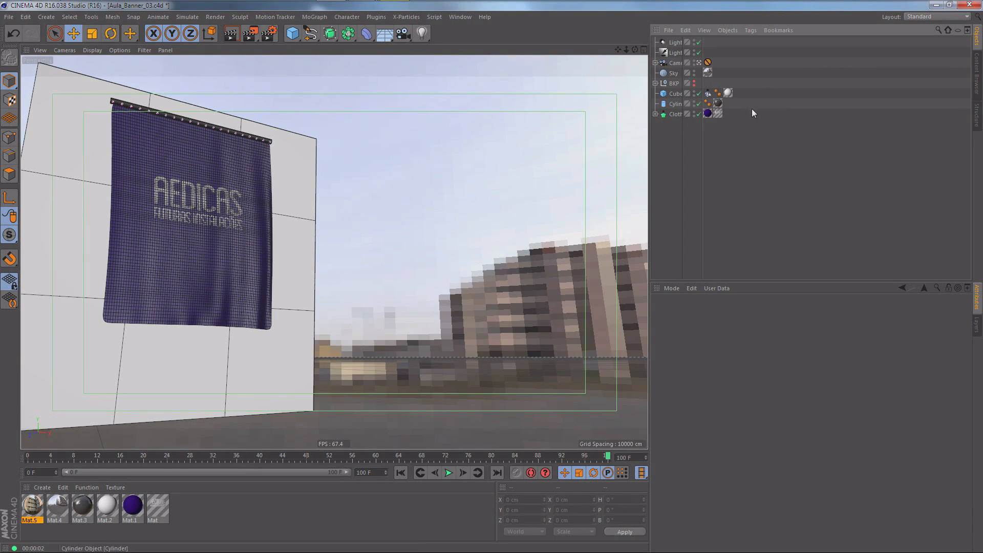
pyautogui.click(268, 35)
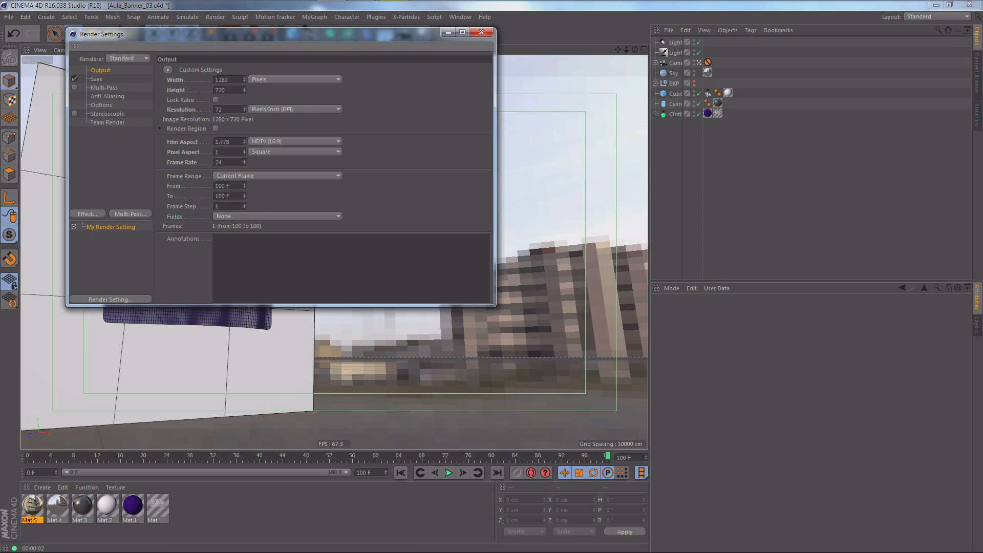
pyautogui.click(231, 176)
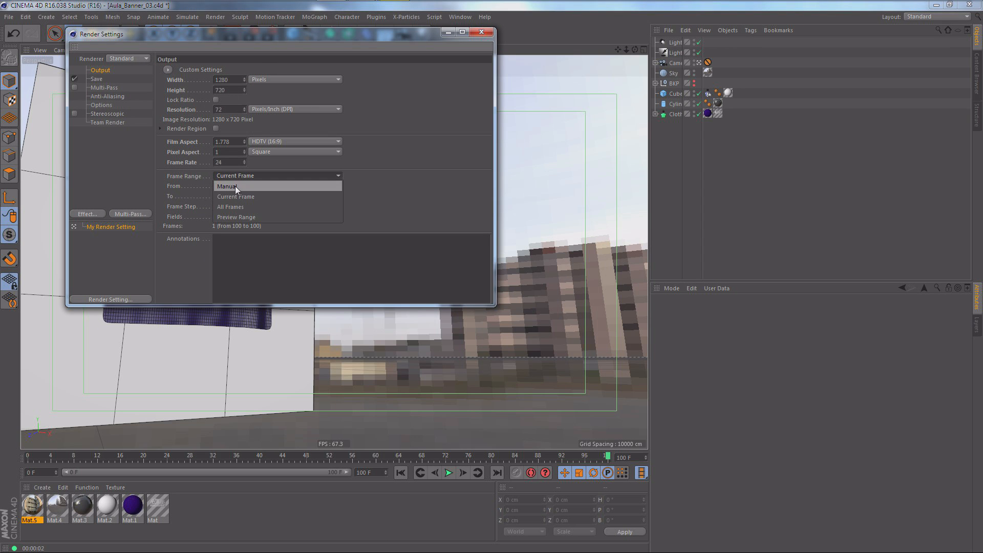
pyautogui.click(235, 206)
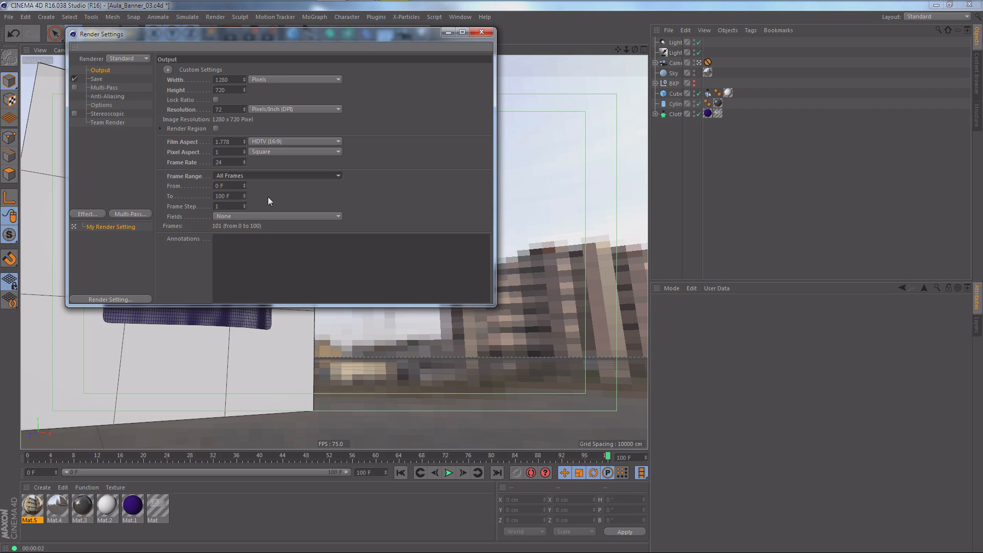
# Set the format of the saved render images to PNG.
pyautogui.click(97, 79)
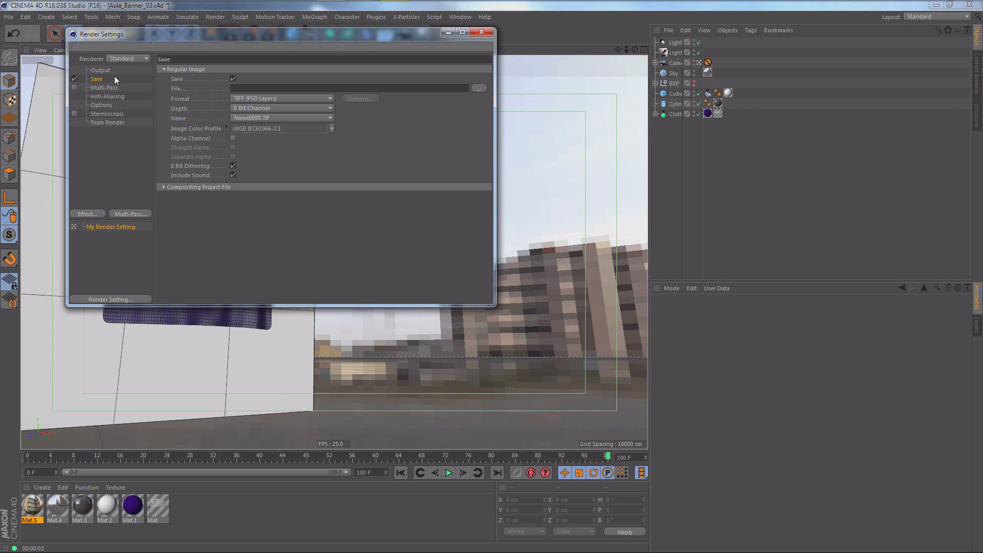
pyautogui.click(241, 98)
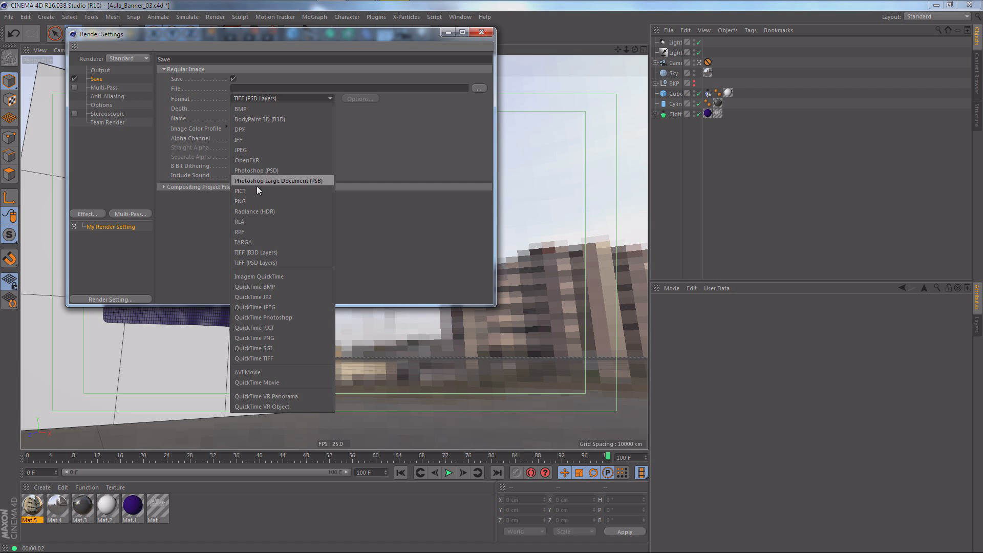
pyautogui.click(247, 200)
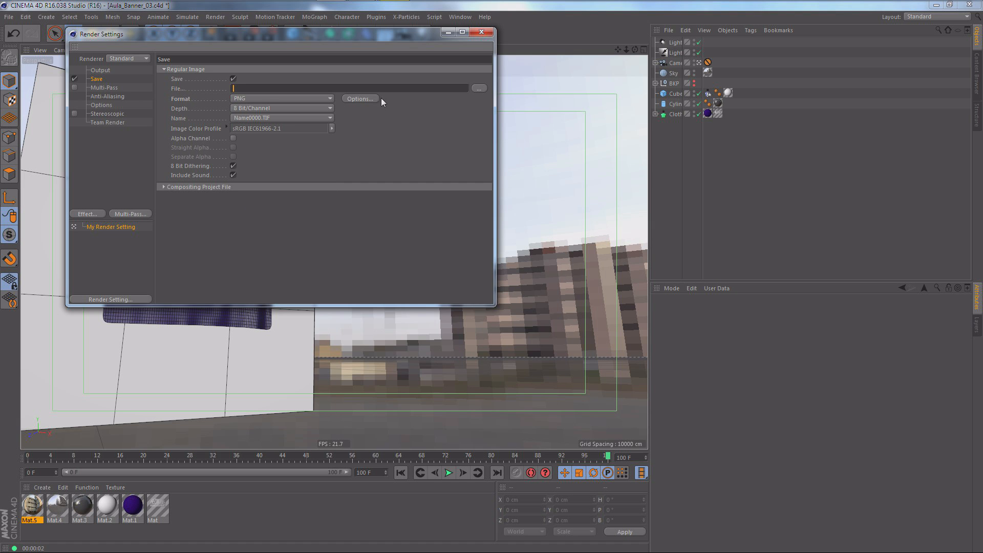
# Start choosing the render's output file and browse to the Saida folder of the 2015_AE002_Unroll Cloth project.
pyautogui.click(478, 88)
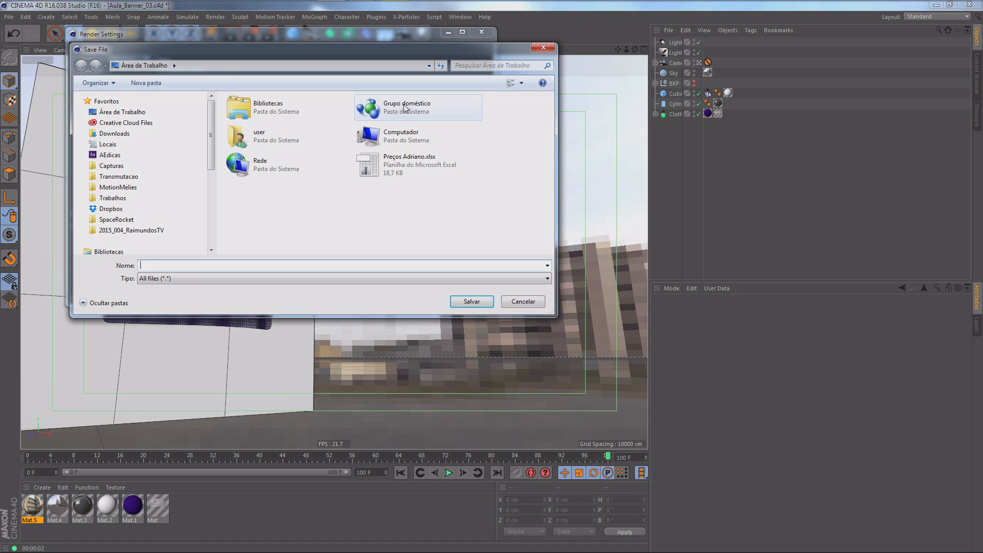
pyautogui.click(110, 156)
pyautogui.doubleClick(269, 144)
pyautogui.doubleClick(260, 145)
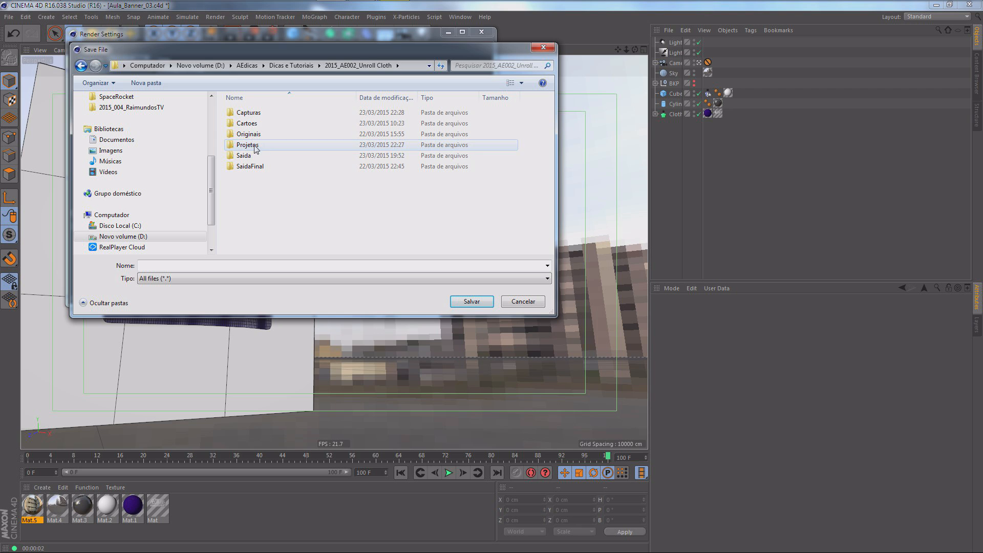
pyautogui.doubleClick(248, 157)
# Create a folder named Aula_Banner_03 inside Saida and open it.
pyautogui.click(158, 86)
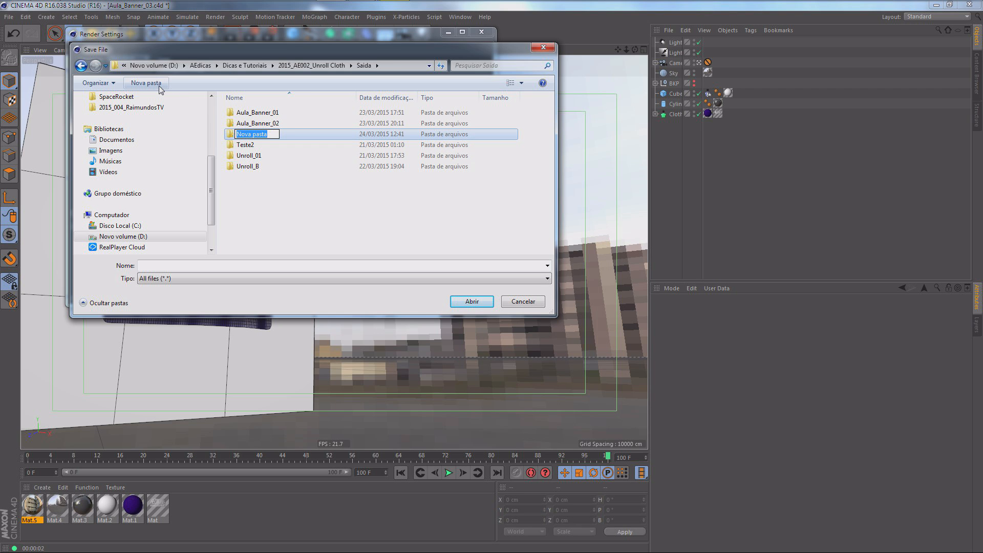
pyautogui.write('Aula_Banner')
pyautogui.press('BackSpace')
pyautogui.press('BackSpace')
pyautogui.press('Return')
pyautogui.press('Return')
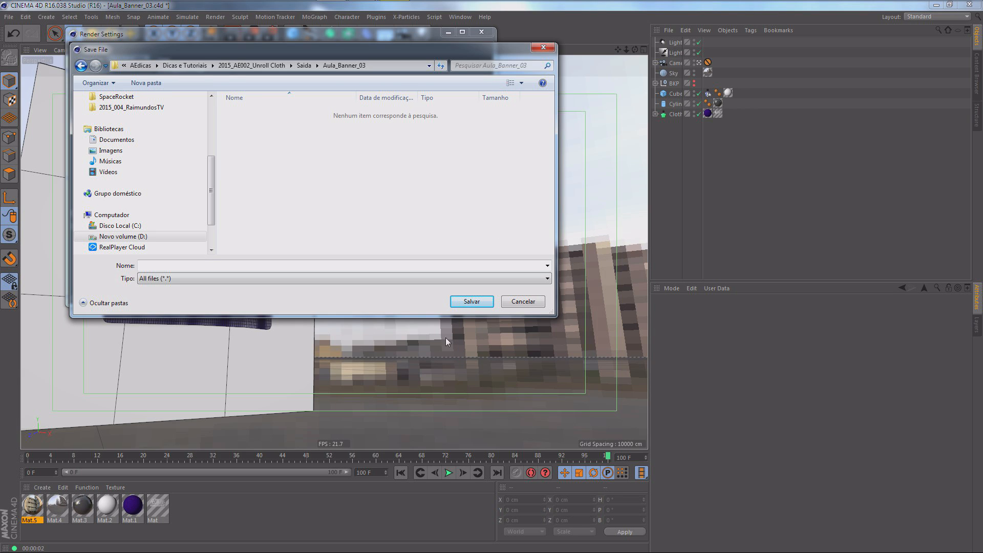
# Save the regular image output file as AulaBanner_C in the Aula_Banner_03 folder.
pyautogui.click(327, 266)
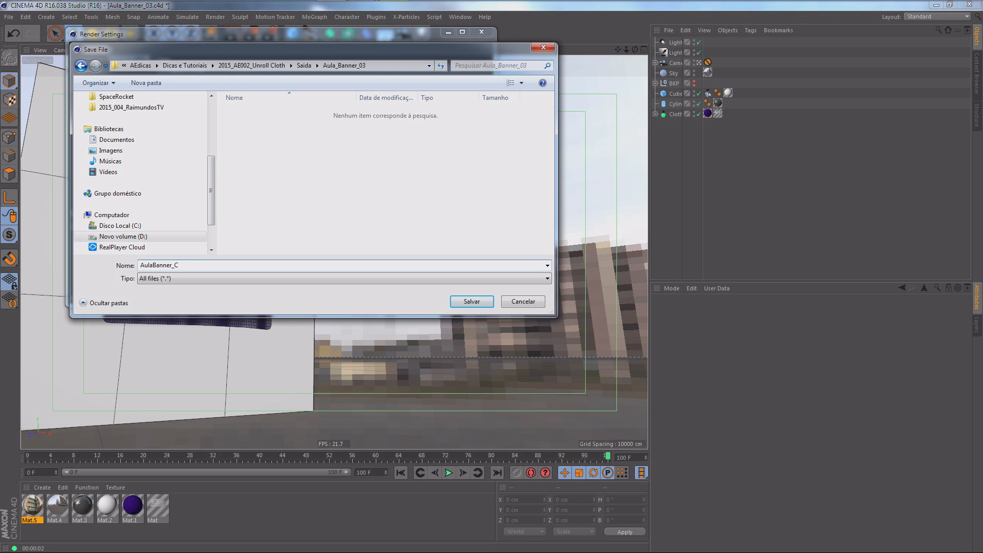
pyautogui.click(491, 298)
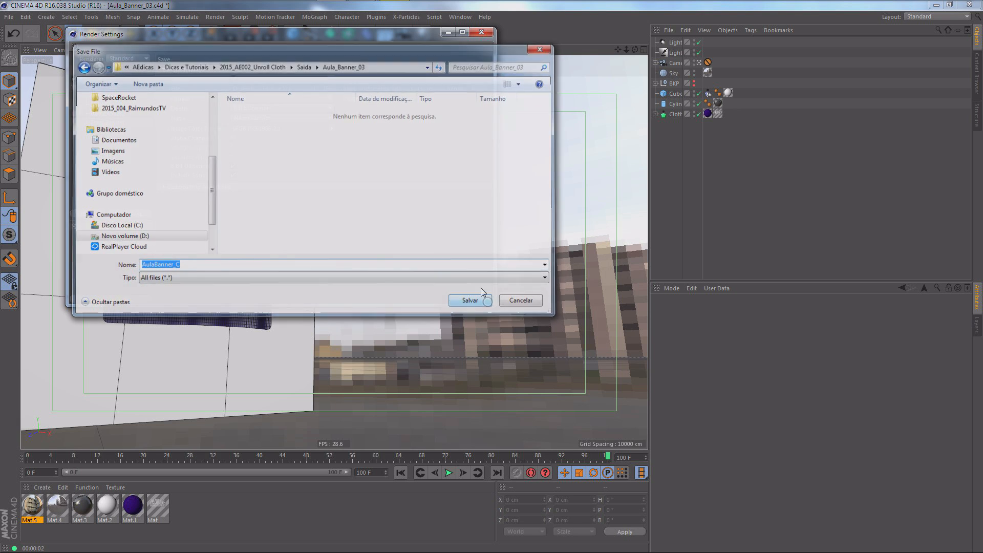
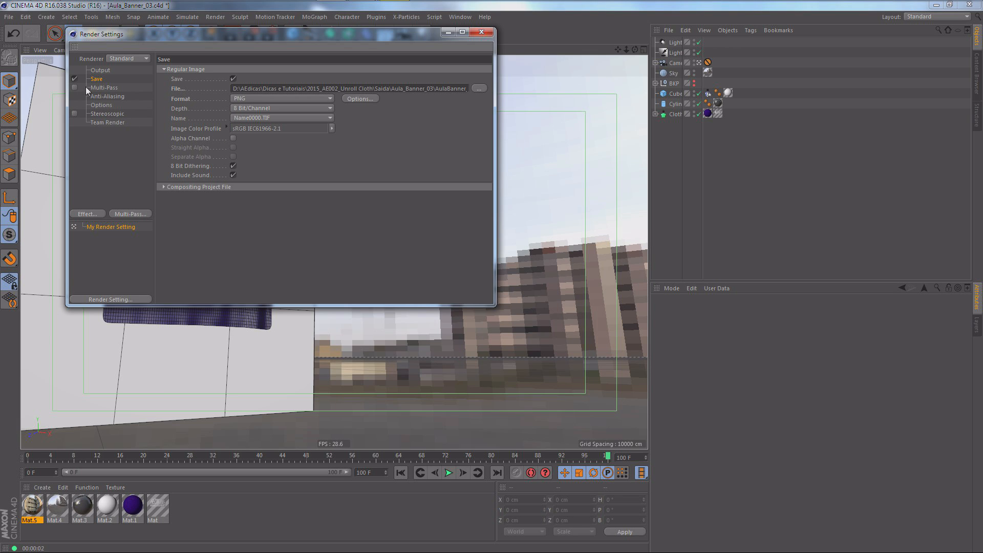
# Enable multi-pass rendering and set the multi-pass image to PNG format with 8 Bit/Channel depth.
pyautogui.moveTo(155, 35); pyautogui.dragTo(149, 79)
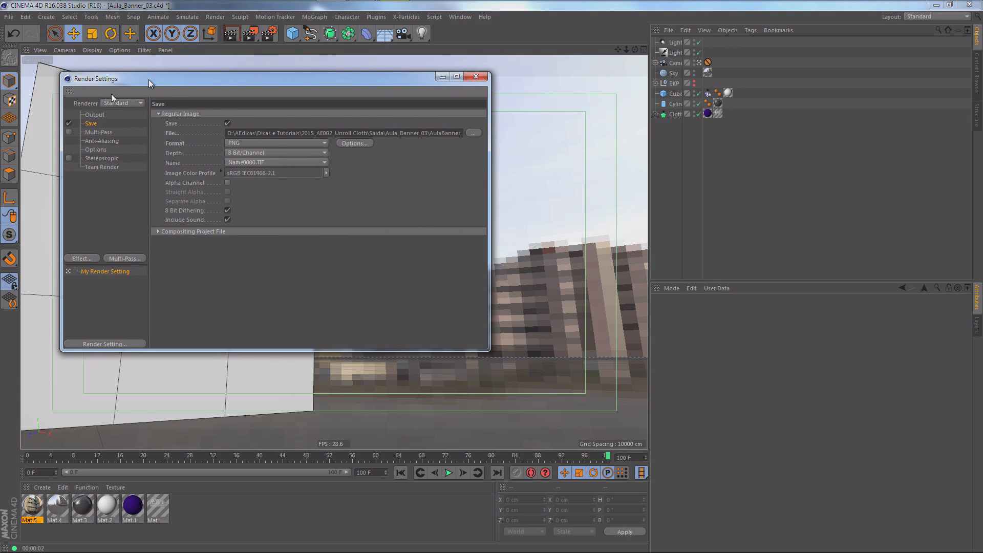
pyautogui.click(67, 133)
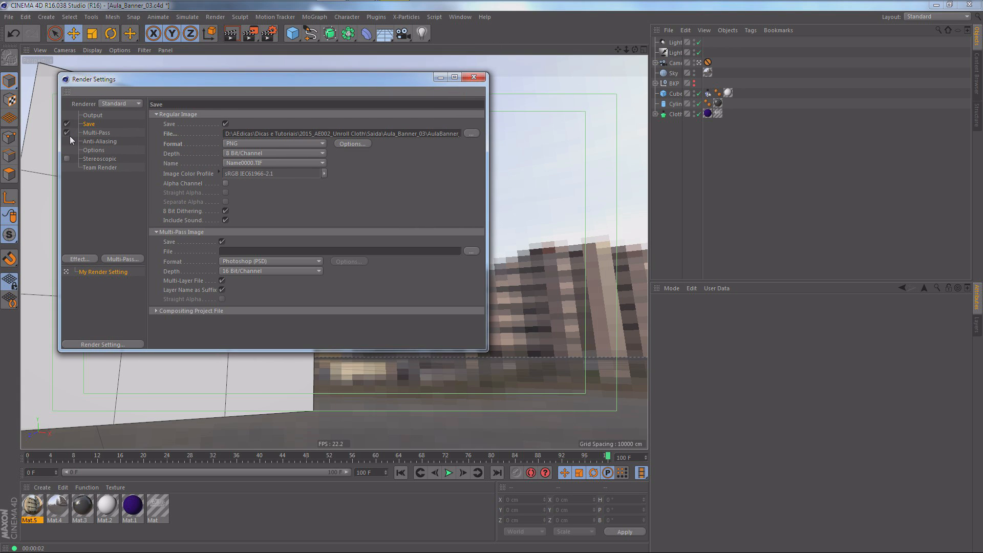
pyautogui.click(278, 261)
pyautogui.click(240, 364)
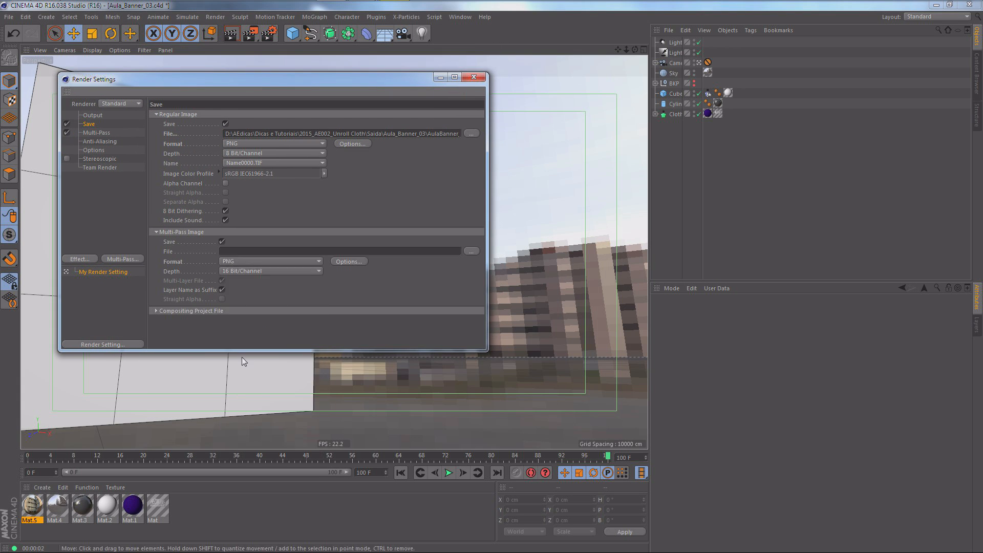
pyautogui.click(253, 271)
pyautogui.click(241, 282)
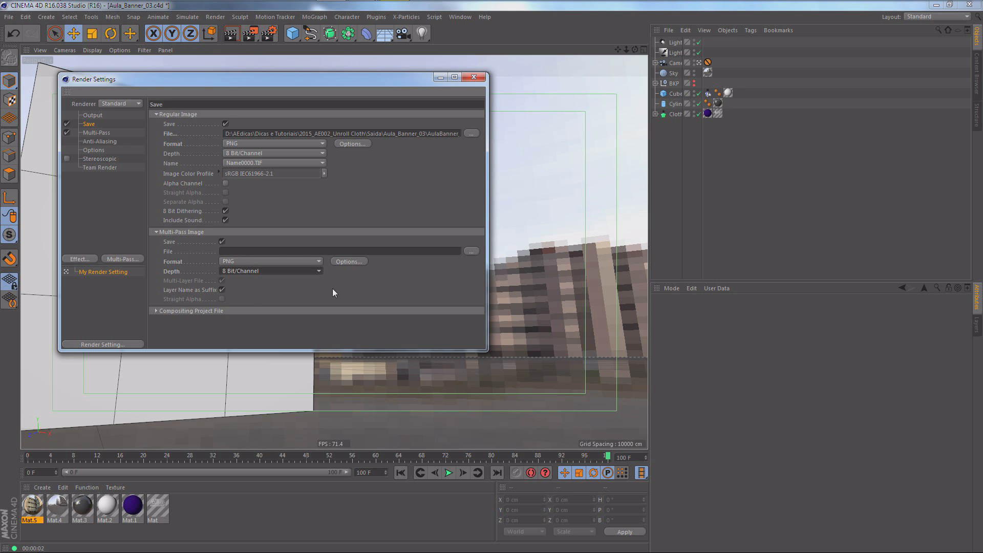
# Set the multi-pass output file to AulaBanner_C in the Aula_Banner_03 folder.
pyautogui.click(470, 251)
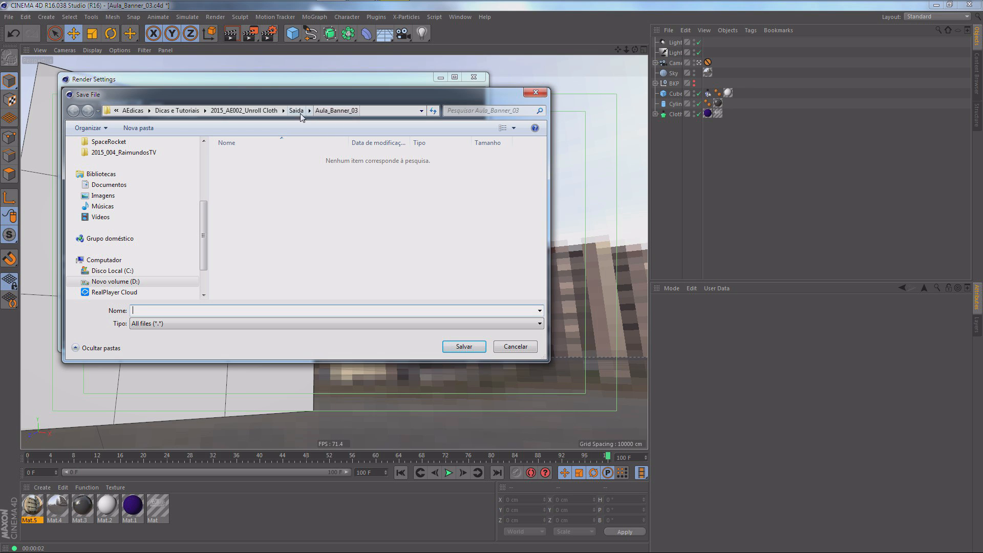
pyautogui.write('A')
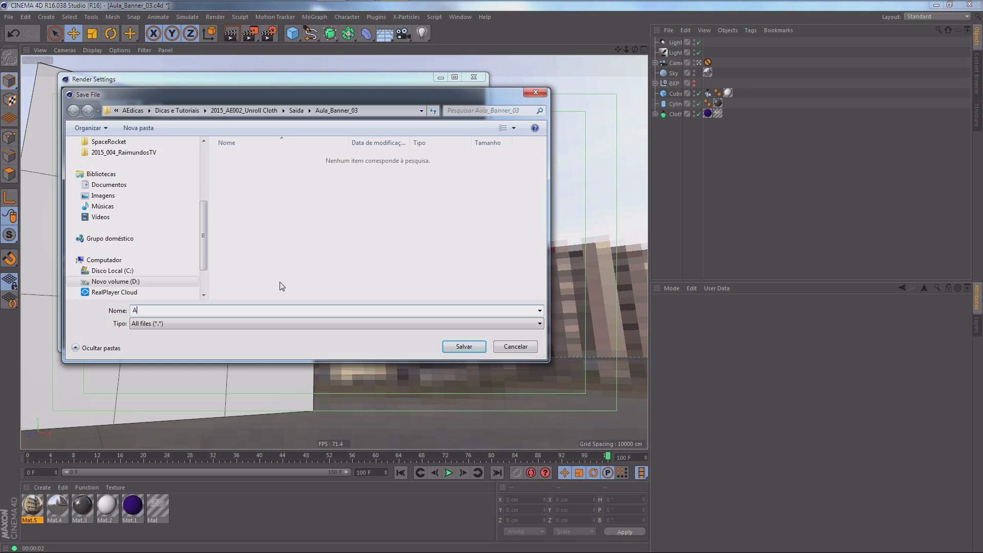
pyautogui.write('ulaBanner_C')
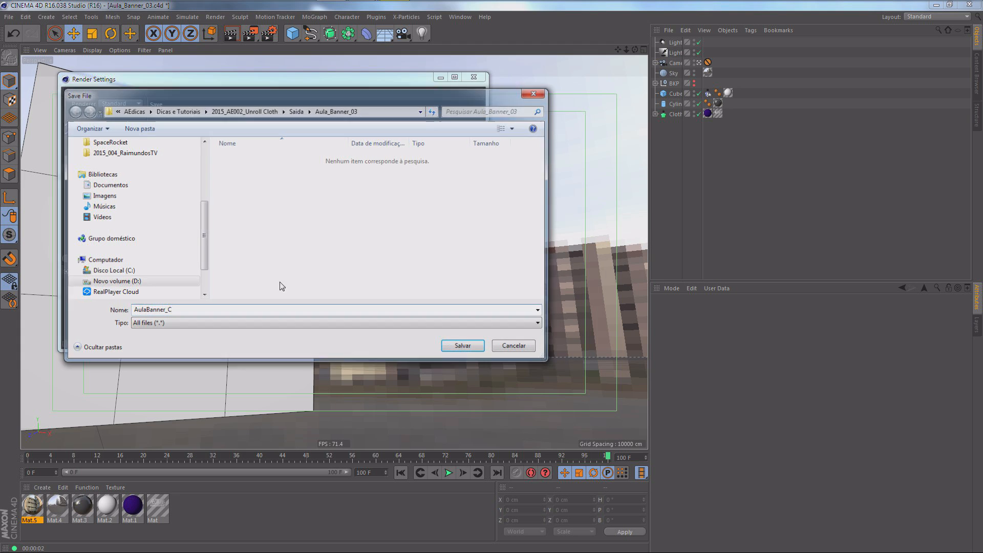
pyautogui.press('Return')
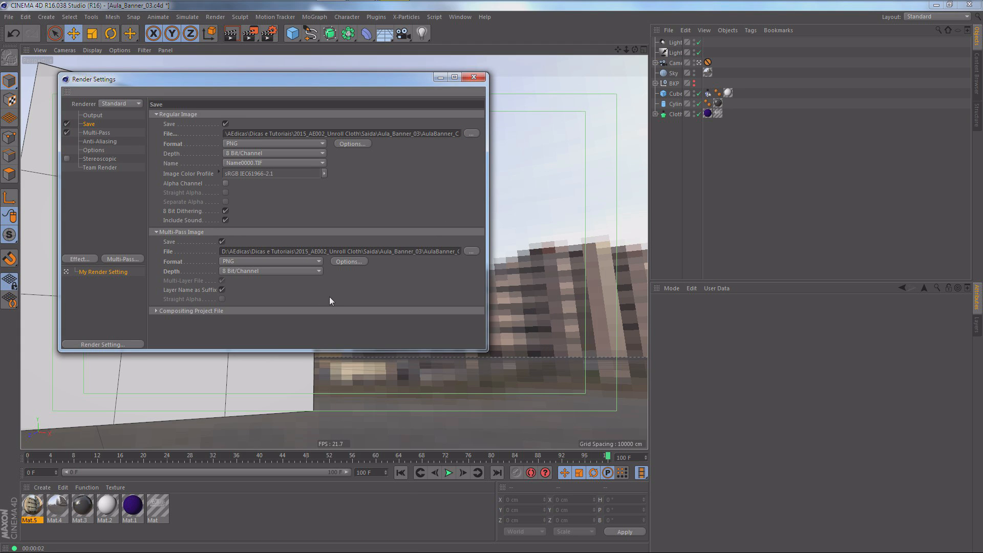
# Add a Compositing tag to the Sky object and turn off its Seen by Camera option.
pyautogui.moveTo(360, 89); pyautogui.dragTo(982, 176)
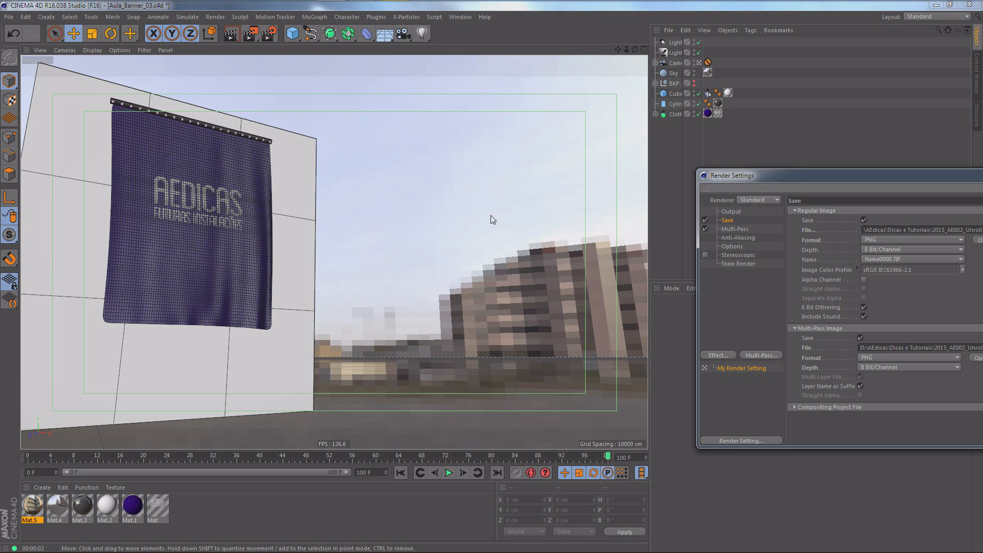
pyautogui.click(689, 74)
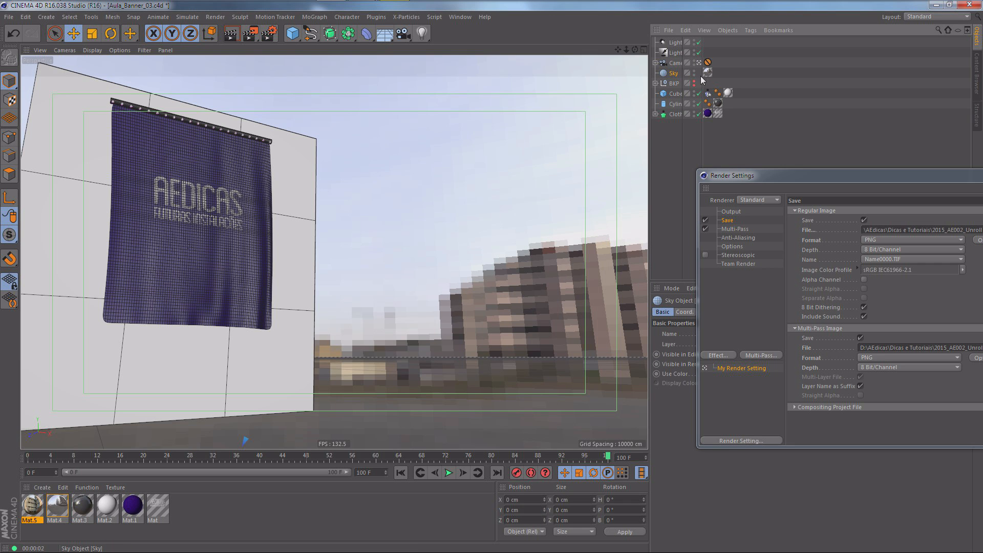
pyautogui.click(773, 128)
pyautogui.moveTo(760, 173); pyautogui.dragTo(217, 117)
pyautogui.click(674, 74)
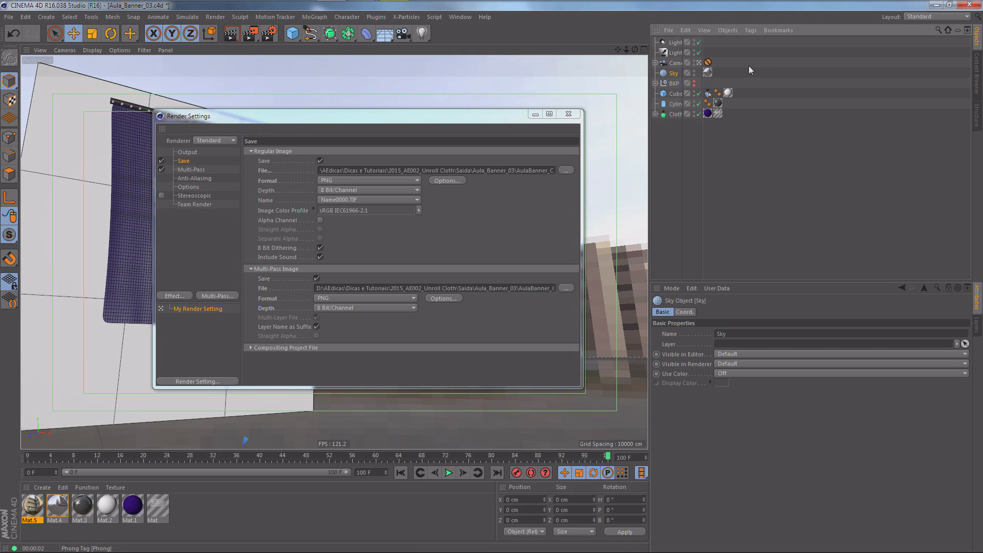
pyautogui.click(753, 30)
pyautogui.moveTo(784, 45)
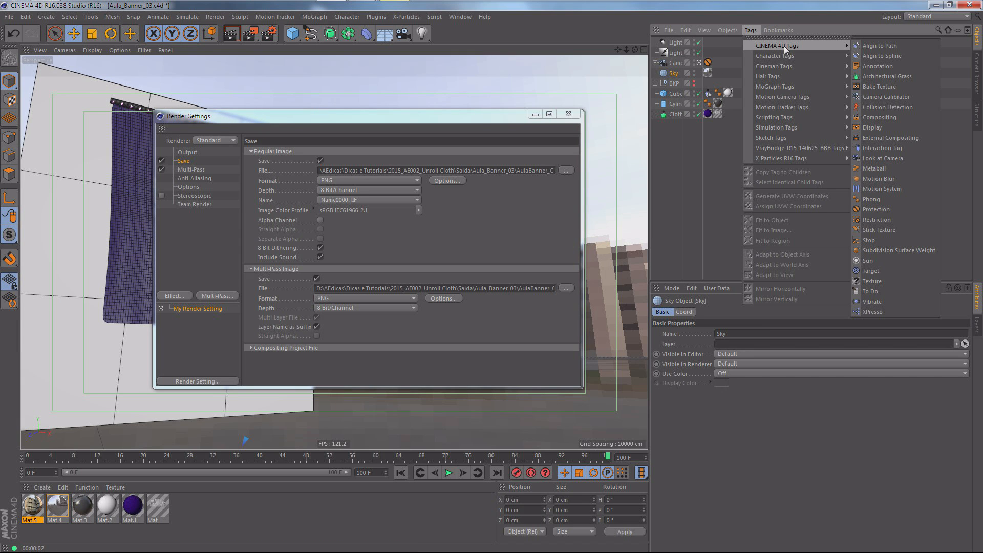
pyautogui.click(879, 117)
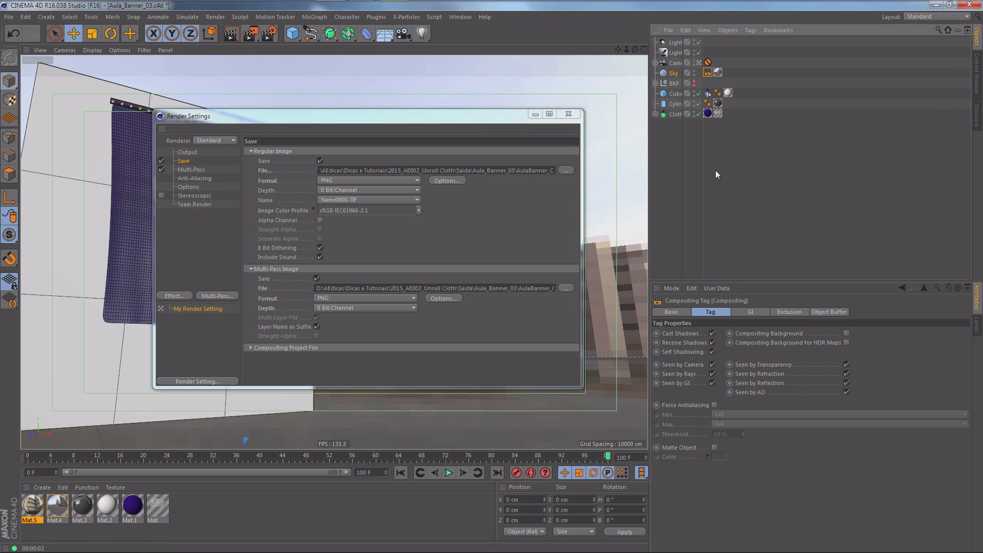
pyautogui.click(712, 365)
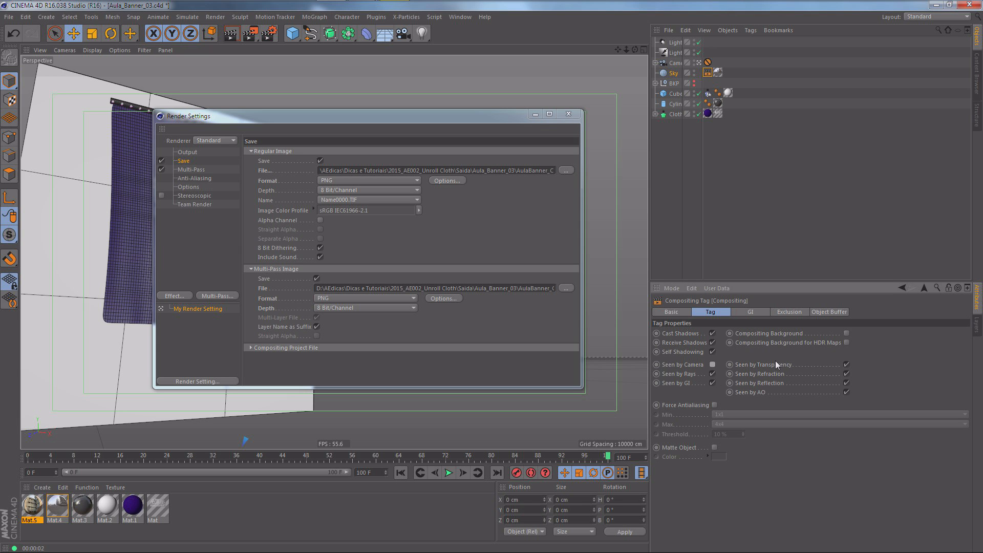
# Render the view to check the banner and wall without the sky, and close the render settings.
pyautogui.moveTo(224, 116); pyautogui.dragTo(503, 118)
pyautogui.hotkey('ctrl', 'r')
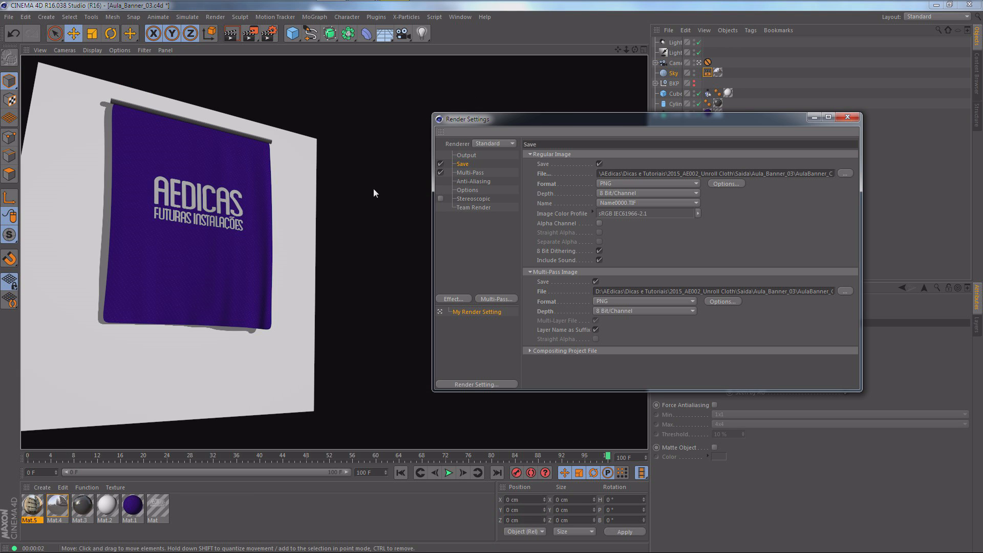
pyautogui.moveTo(699, 118); pyautogui.dragTo(529, 121)
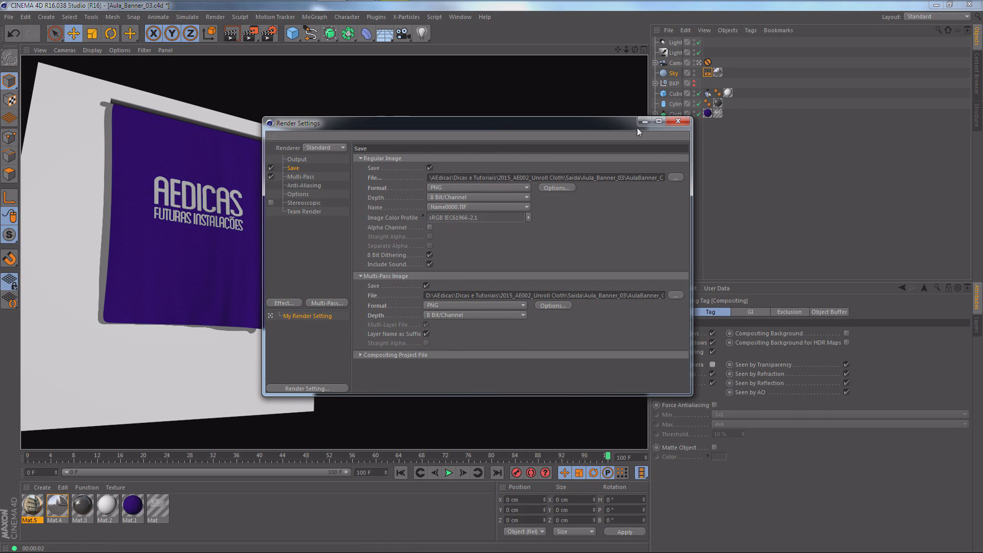
pyautogui.click(677, 121)
# Add a Compositing tag to the banner's Cylinder and enable object buffer 1 on it.
pyautogui.rightClick(680, 113)
pyautogui.click(673, 103)
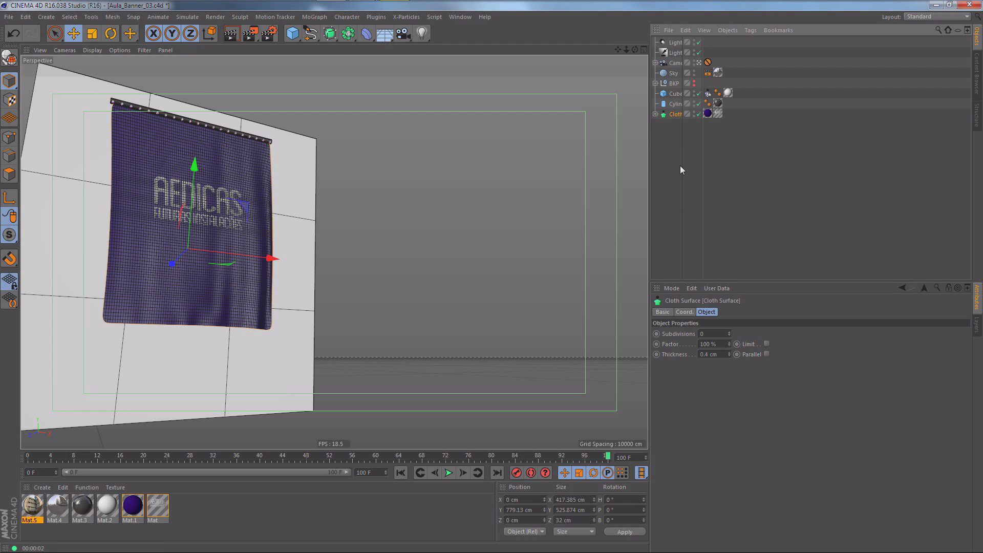
pyautogui.click(681, 125)
pyautogui.click(678, 106)
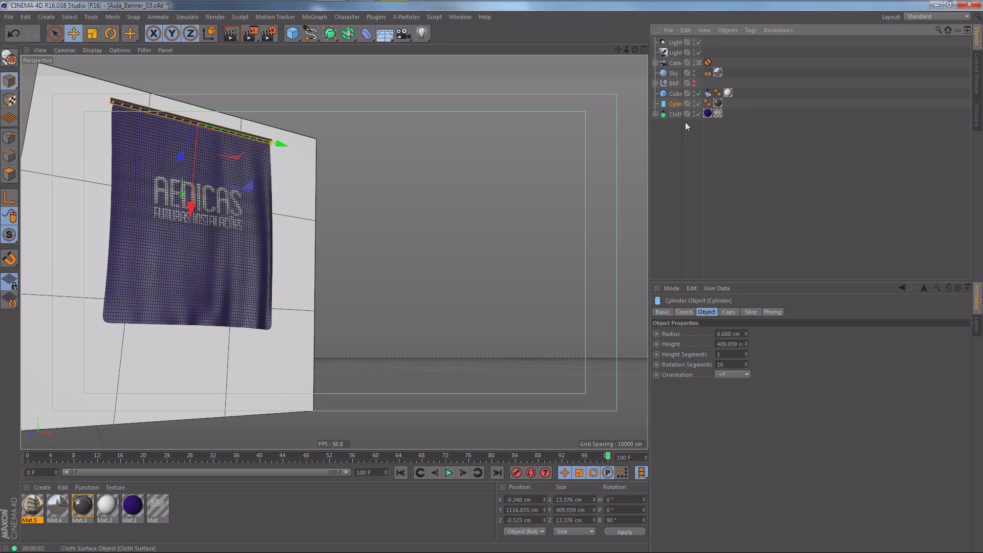
pyautogui.click(751, 31)
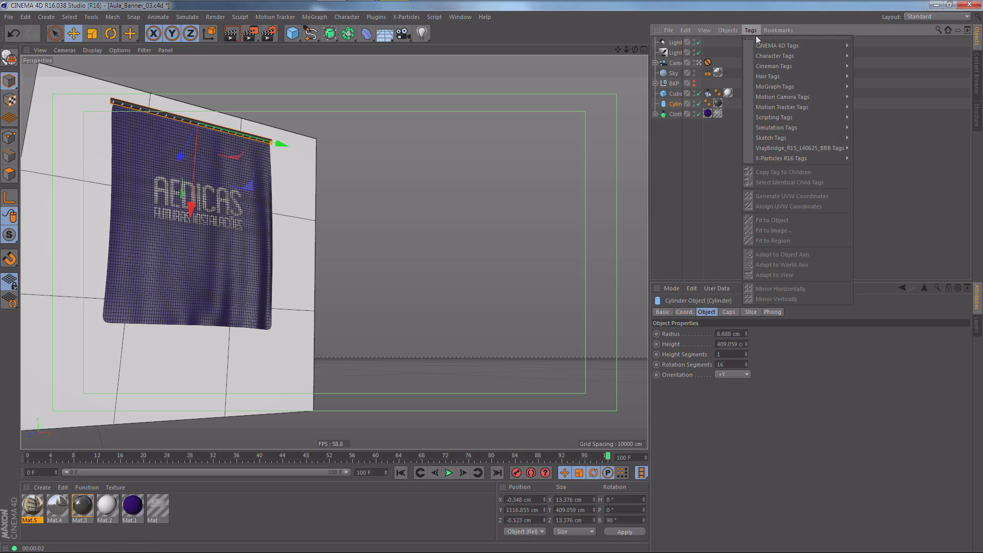
pyautogui.moveTo(769, 45)
pyautogui.click(878, 118)
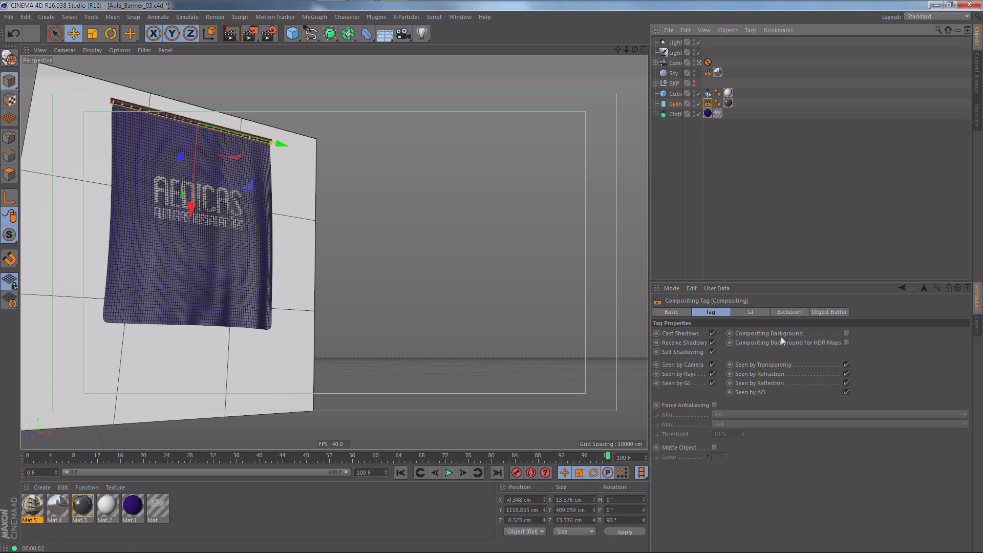
pyautogui.click(833, 312)
pyautogui.click(684, 334)
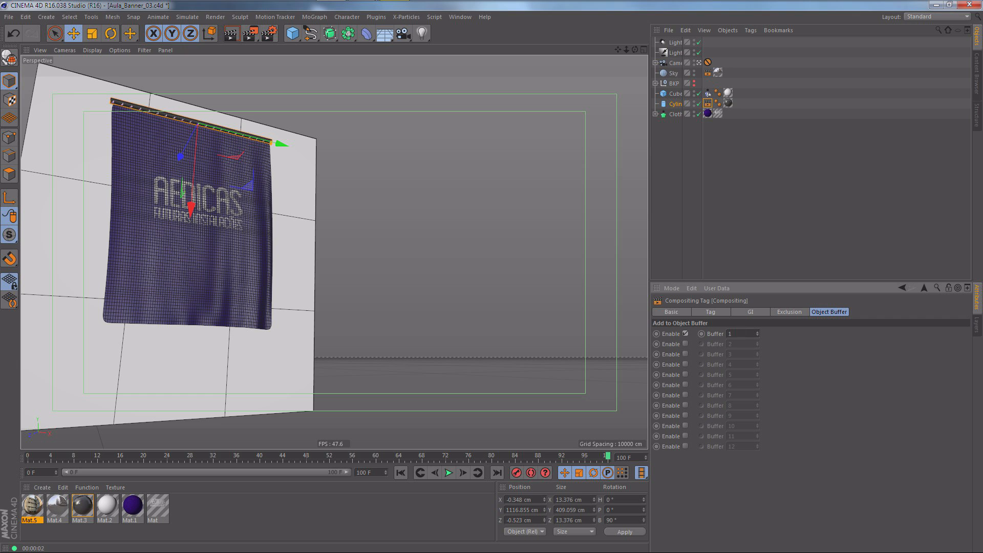
# Copy the Cylinder's Compositing tag onto the Cloth Surface object.
pyautogui.moveTo(706, 104); pyautogui.dragTo(708, 104)
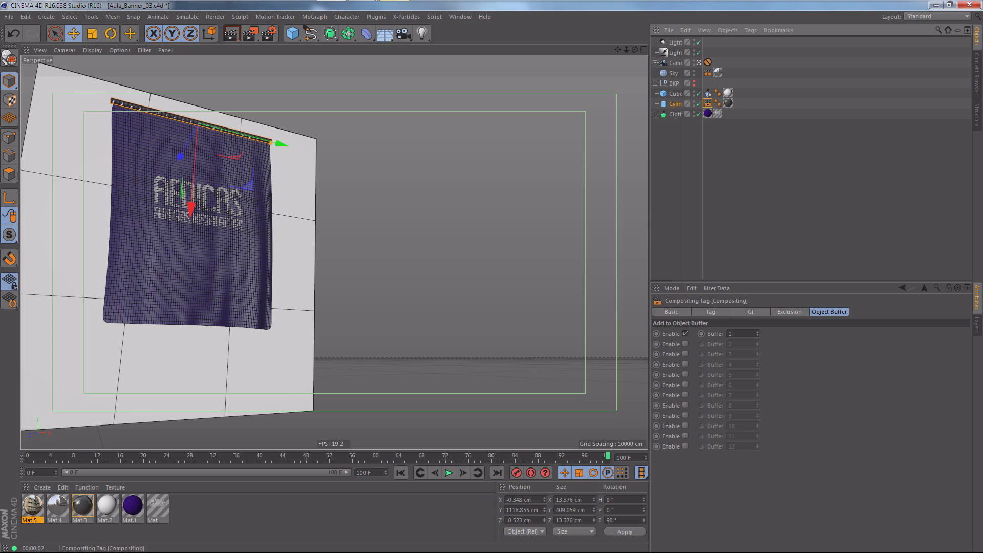
pyautogui.keyDown('ctrl'); pyautogui.moveTo(708, 104); pyautogui.dragTo(706, 114); pyautogui.keyUp('ctrl')
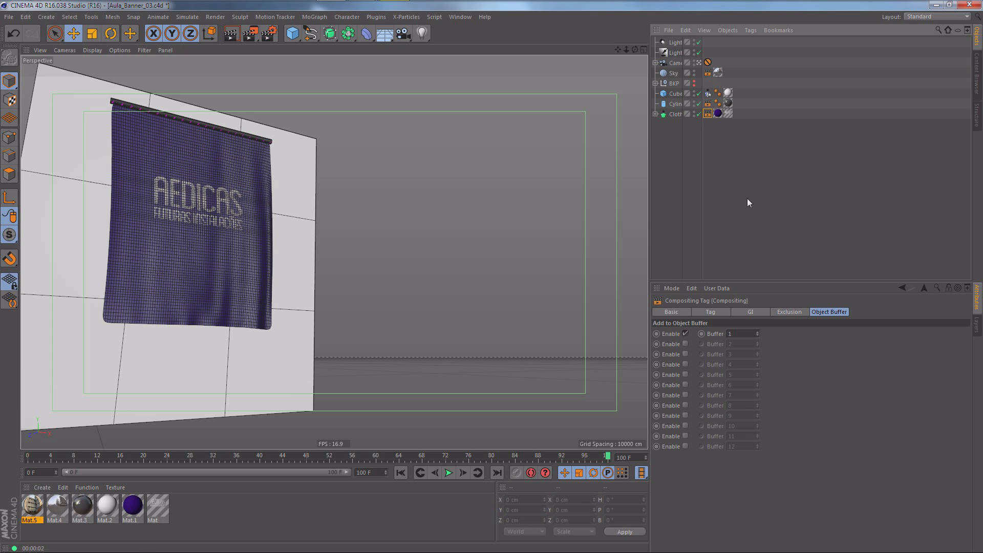
pyautogui.click(762, 141)
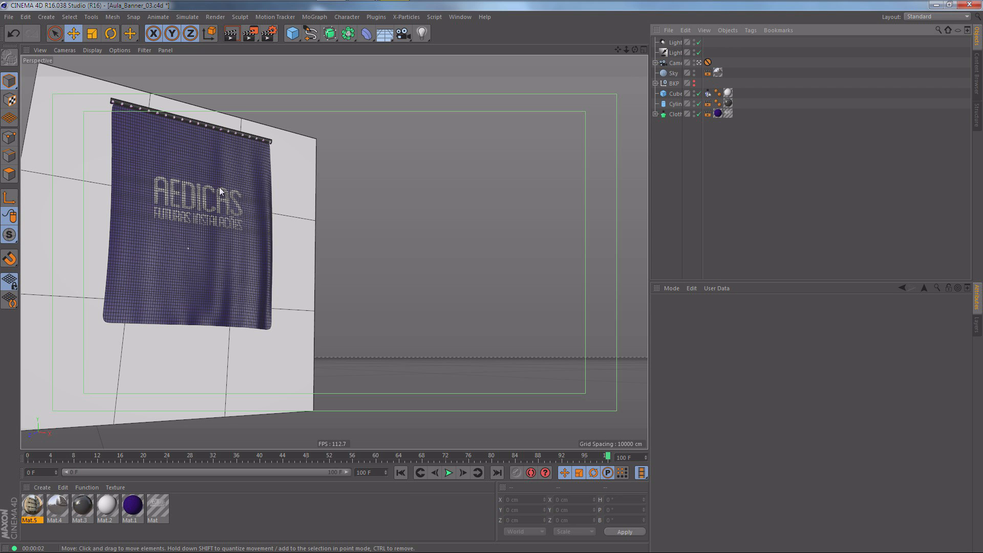
# Add an Object Buffer pass with Group ID 1 to the multi-pass render settings.
pyautogui.click(277, 34)
pyautogui.click(302, 177)
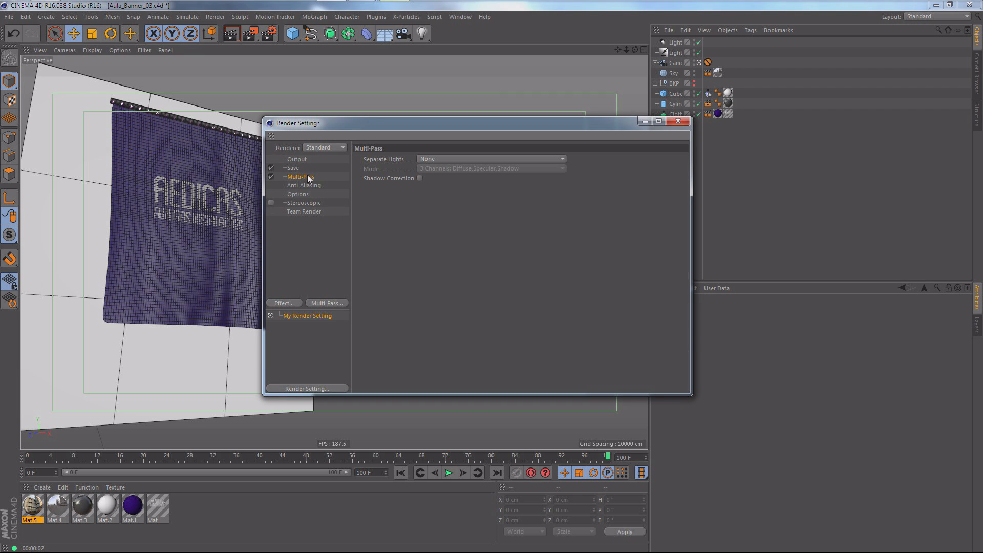
pyautogui.click(330, 305)
pyautogui.click(376, 274)
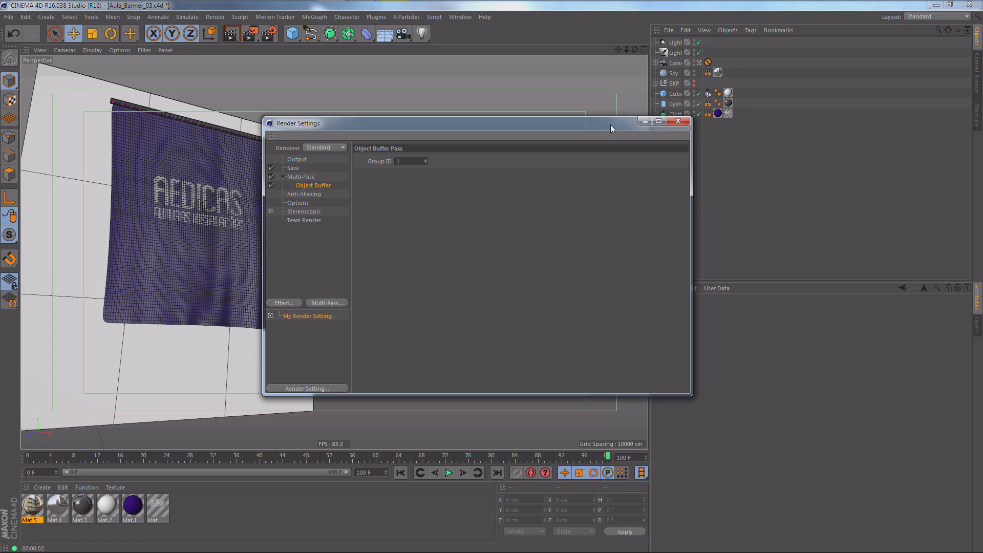
# Add the Ambient Occlusion effect to the render settings and set its Maximum Ray Length to 50 cm.
pyautogui.moveTo(610, 125); pyautogui.dragTo(583, 128)
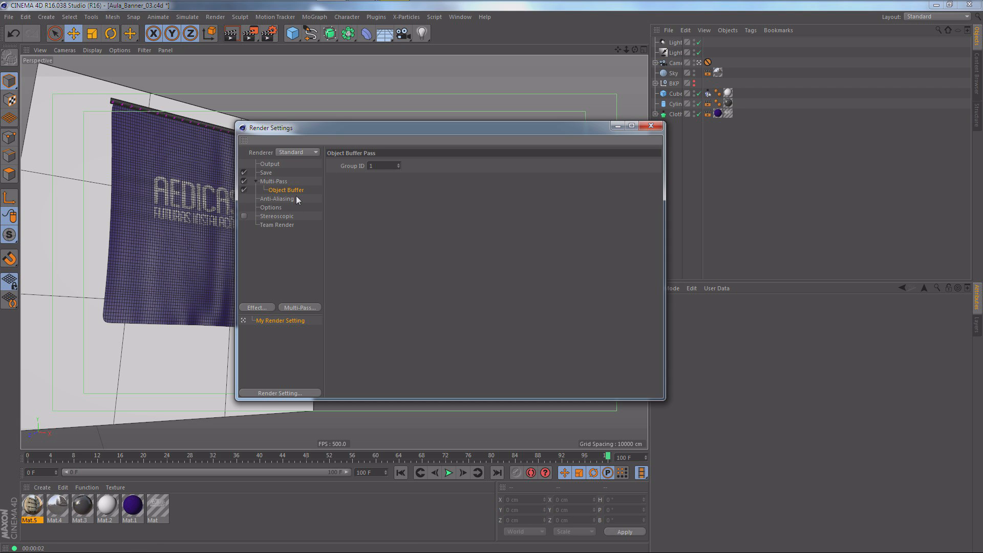
pyautogui.click(263, 310)
pyautogui.click(304, 303)
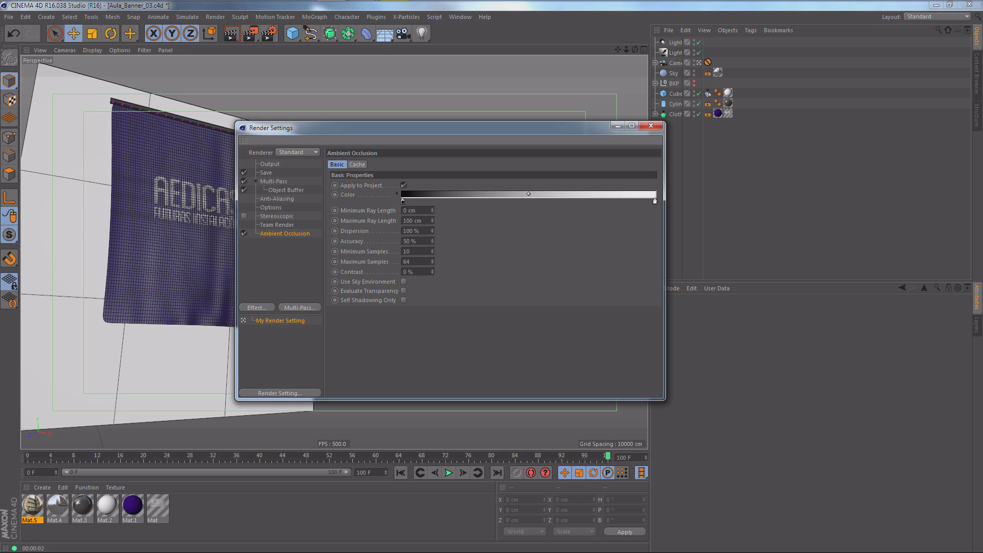
pyautogui.moveTo(423, 221); pyautogui.dragTo(375, 225)
pyautogui.write('50')
pyautogui.press('Tab')
# Lighten the Ambient Occlusion gradient's black knot to dark grey (RGB 62, 62, 62) and render the view to check it.
pyautogui.doubleClick(403, 201)
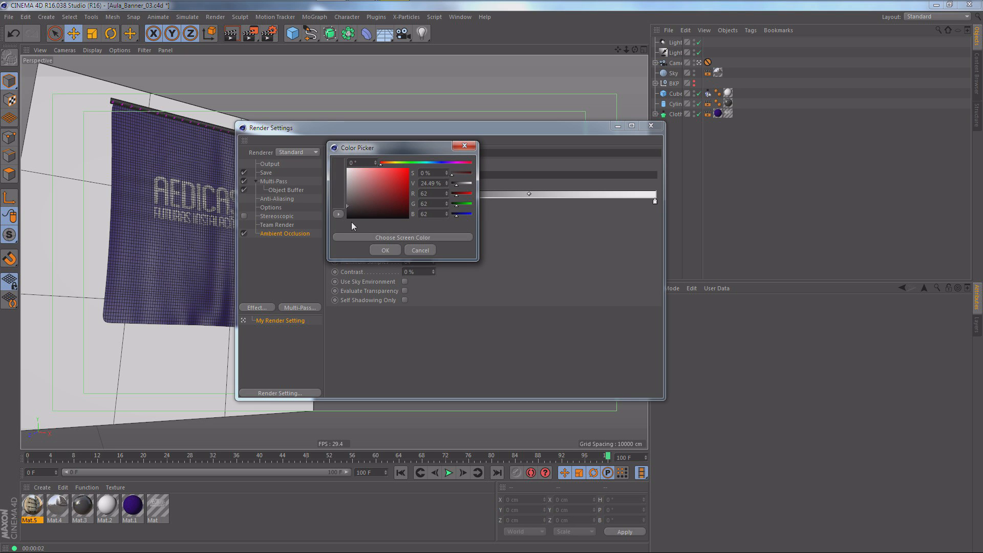
pyautogui.click(385, 249)
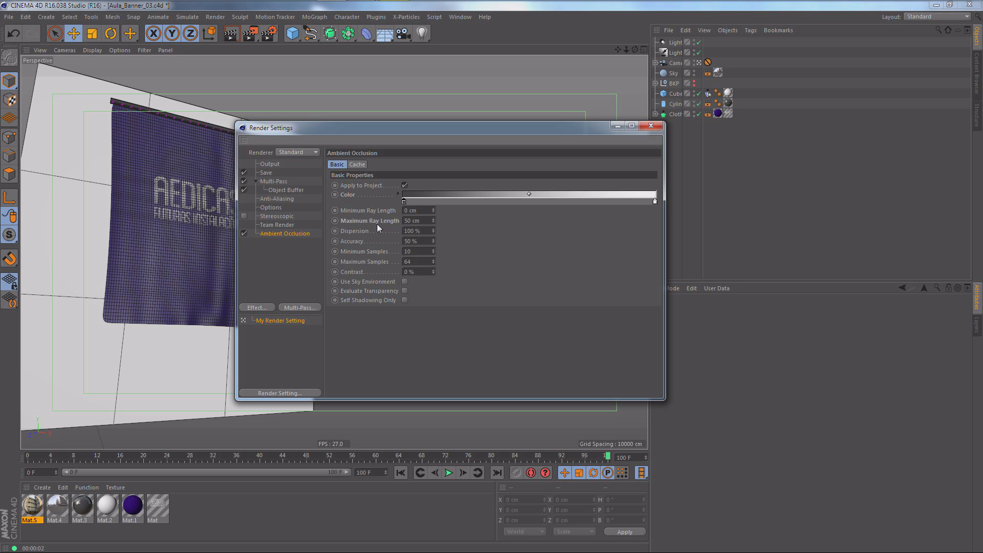
pyautogui.hotkey('ctrl', 'r')
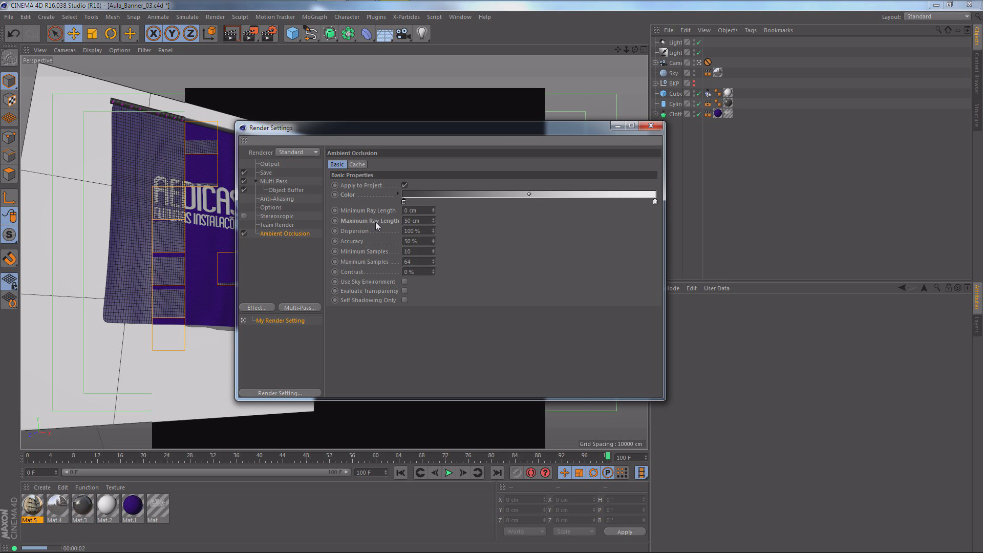
pyautogui.moveTo(328, 129); pyautogui.dragTo(425, 122)
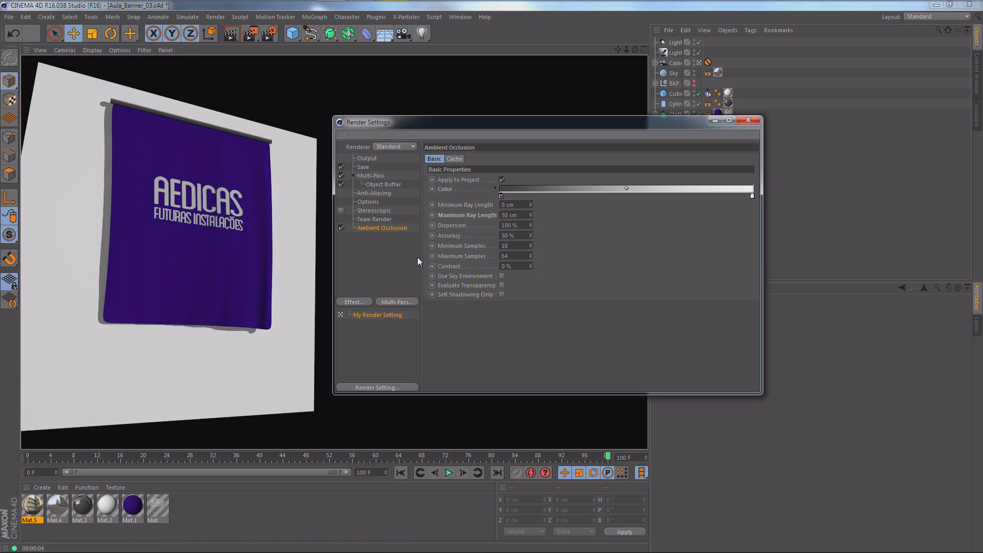
# Render the view at frame 6 to check the rolled-up banner's shading, and move the timeline to frame 29.
pyautogui.moveTo(78, 454); pyautogui.dragTo(61, 457)
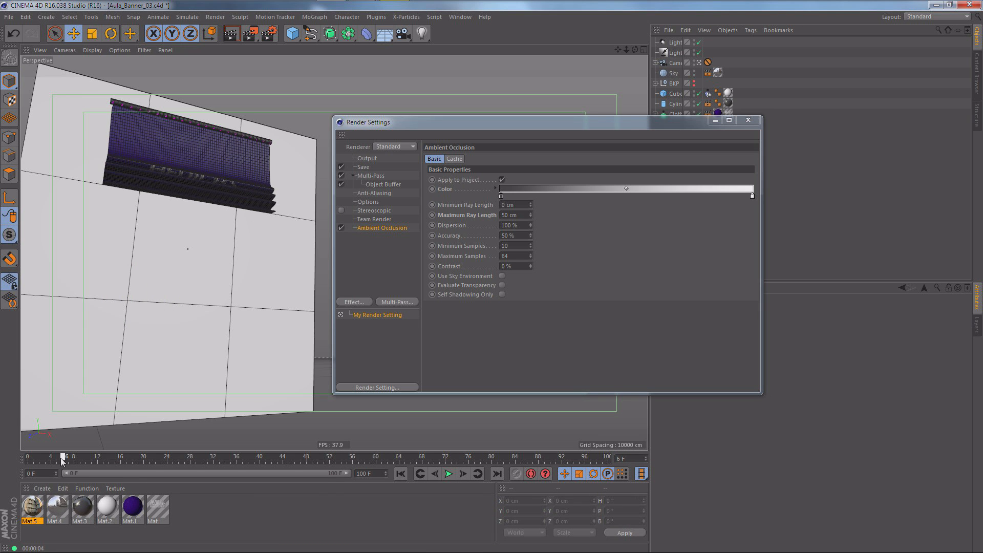
pyautogui.hotkey('ctrl', 'r')
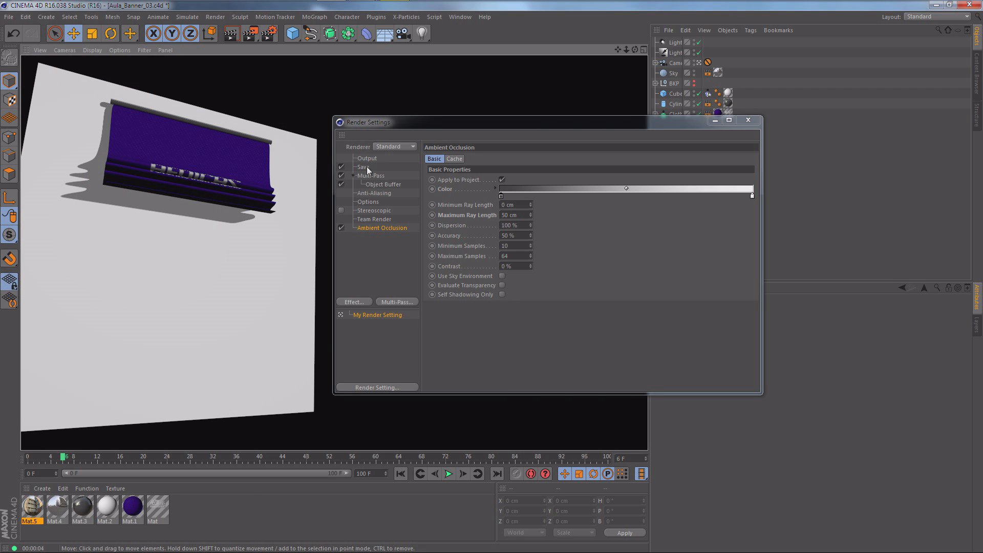
pyautogui.moveTo(493, 120); pyautogui.dragTo(492, 117)
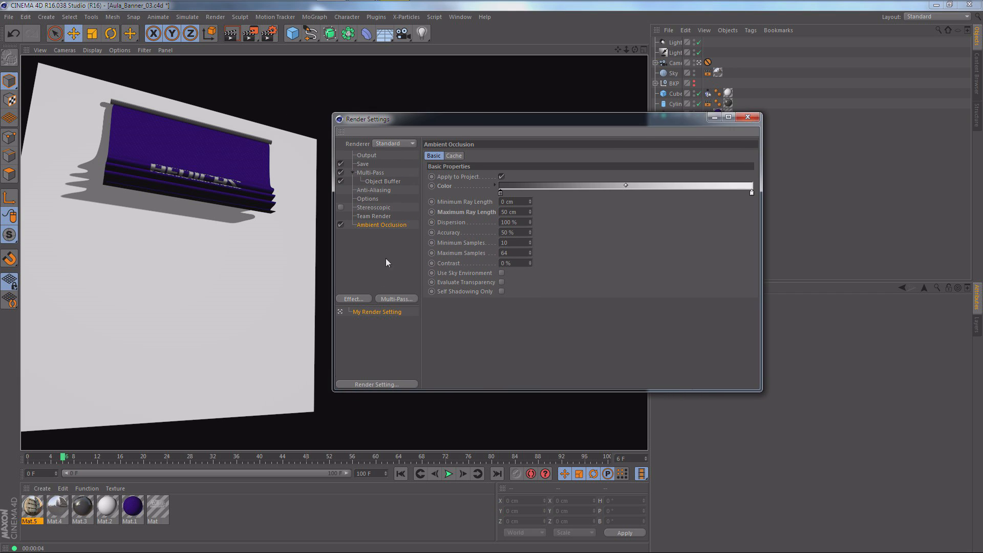
pyautogui.moveTo(87, 459); pyautogui.dragTo(195, 463)
# Add Ambient Occlusion and Shadow passes to the multi-pass render settings and review the save options.
pyautogui.click(400, 268)
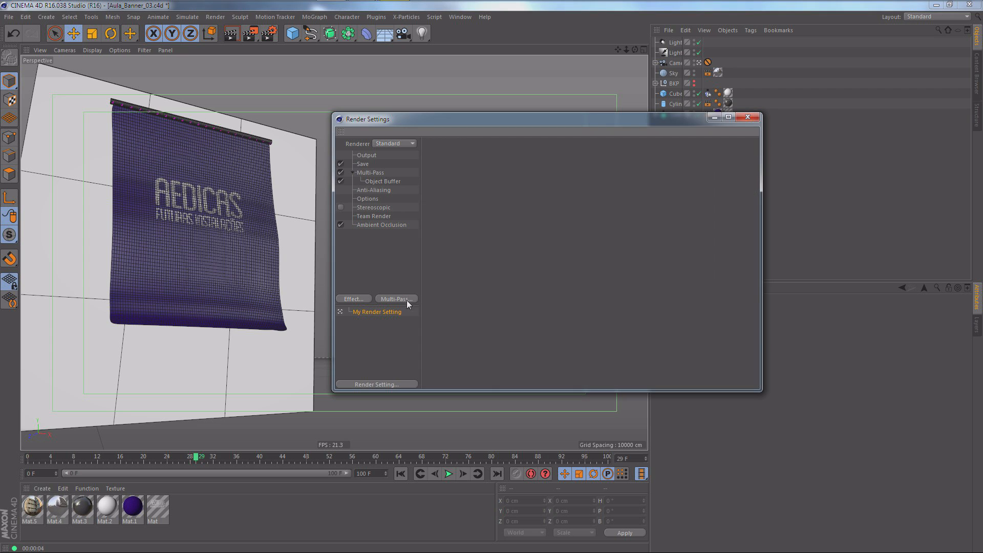
pyautogui.click(407, 299)
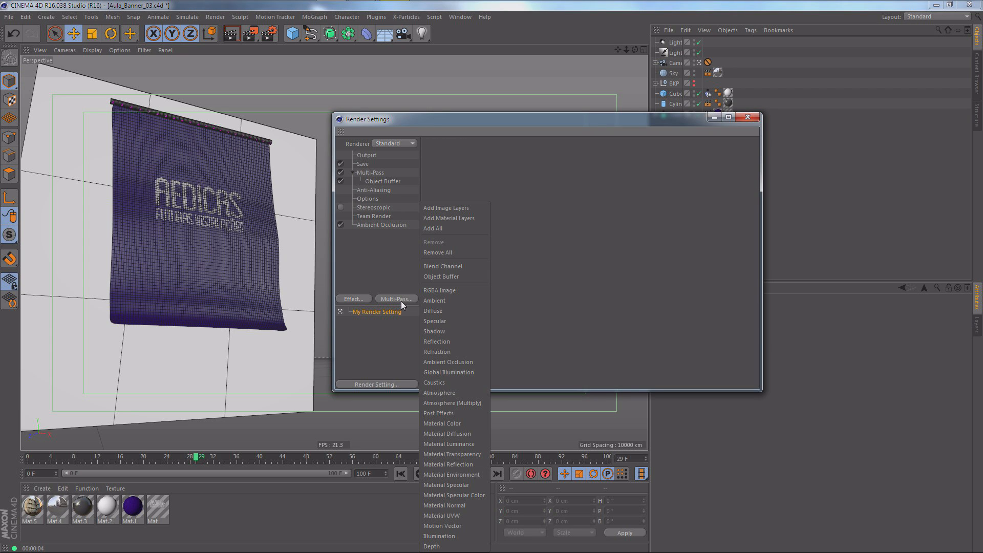
pyautogui.click(445, 362)
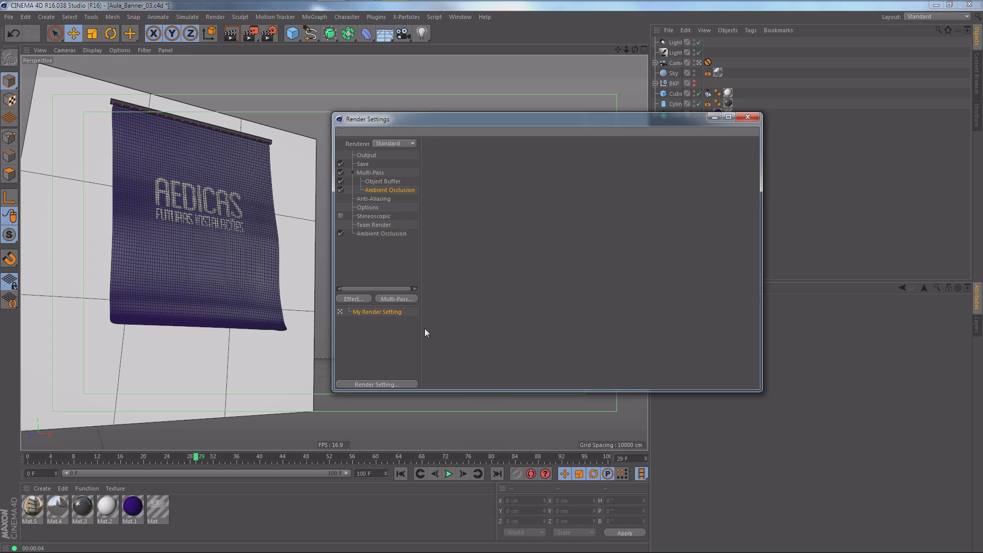
pyautogui.click(394, 298)
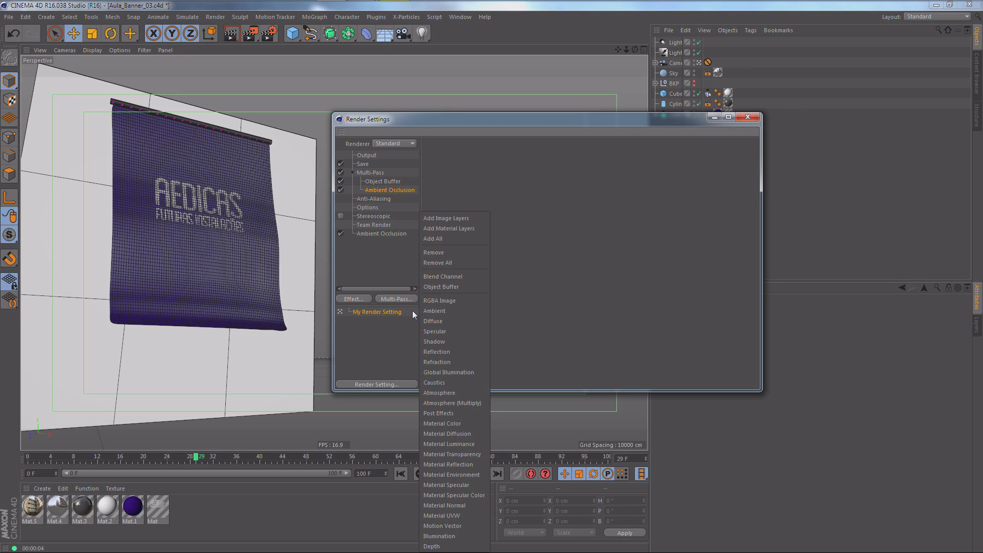
pyautogui.click(435, 340)
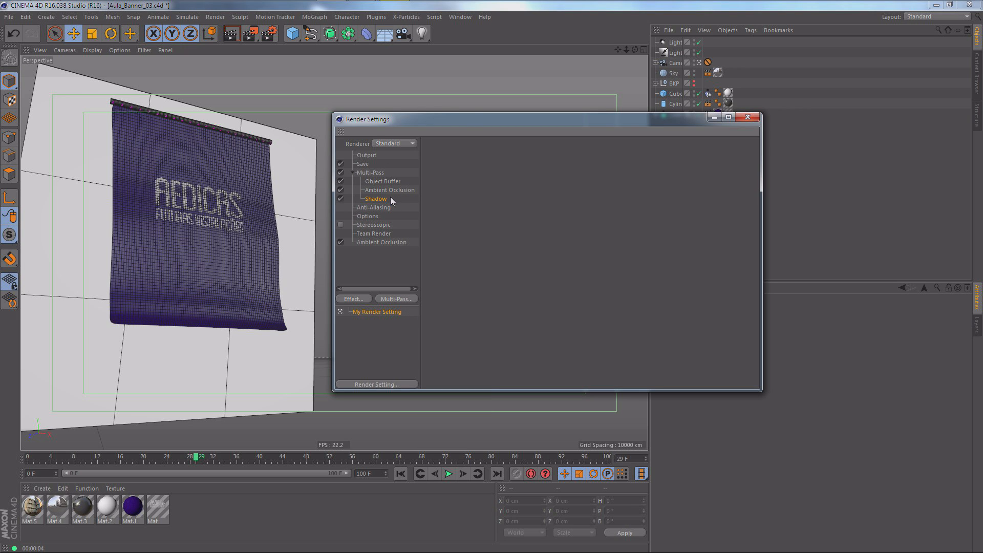
pyautogui.click(362, 164)
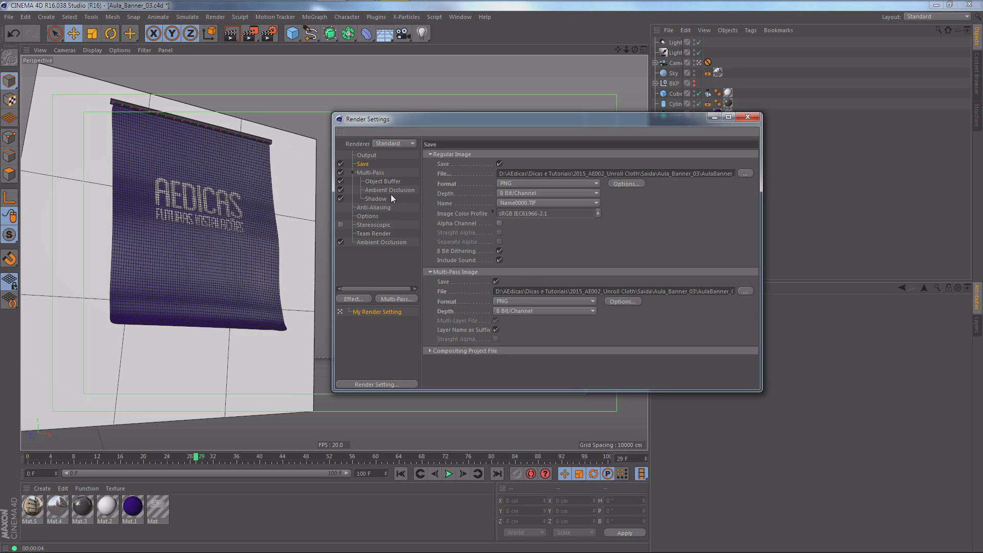
pyautogui.click(375, 257)
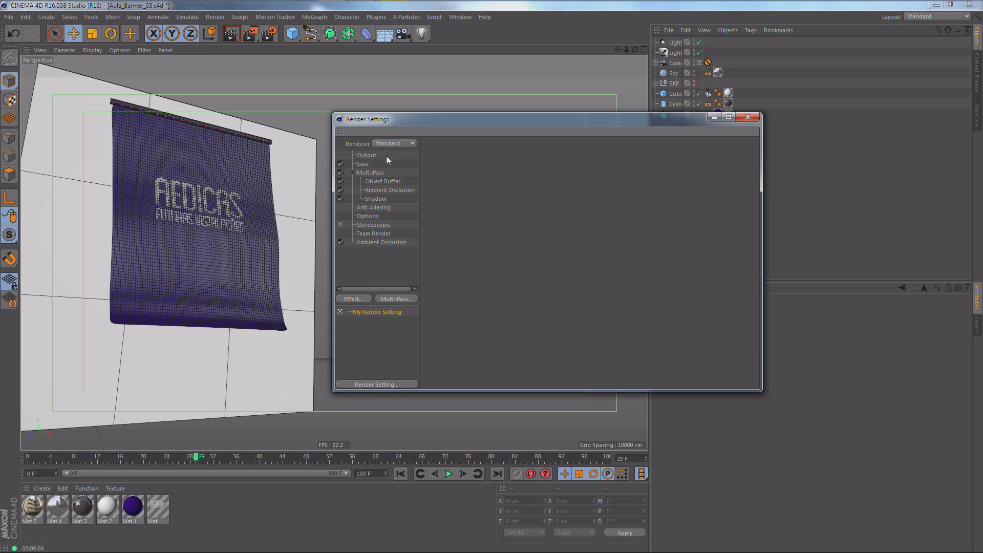
# Switch the renderer to Physical with its Sampling Quality set to Automatic, and close the render settings.
pyautogui.click(392, 144)
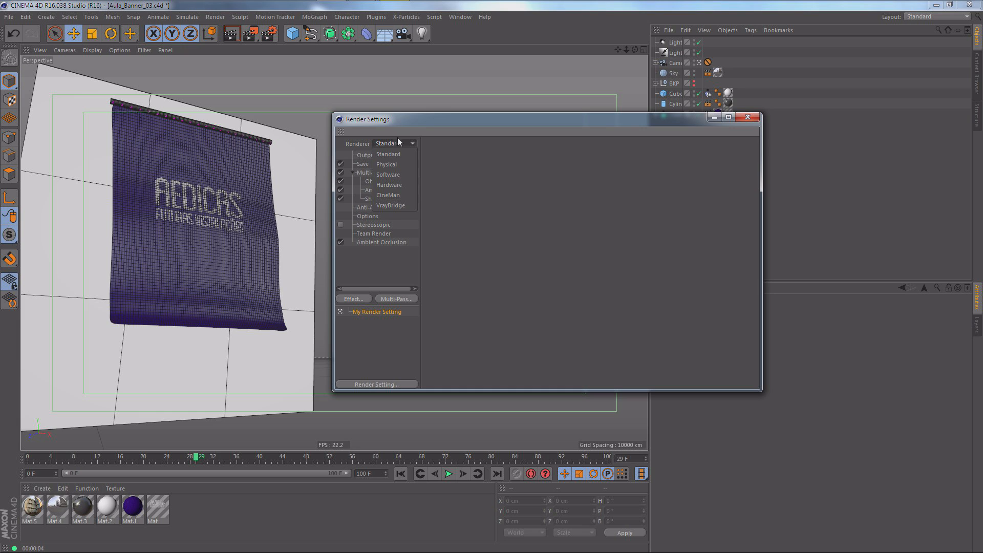
pyautogui.click(387, 164)
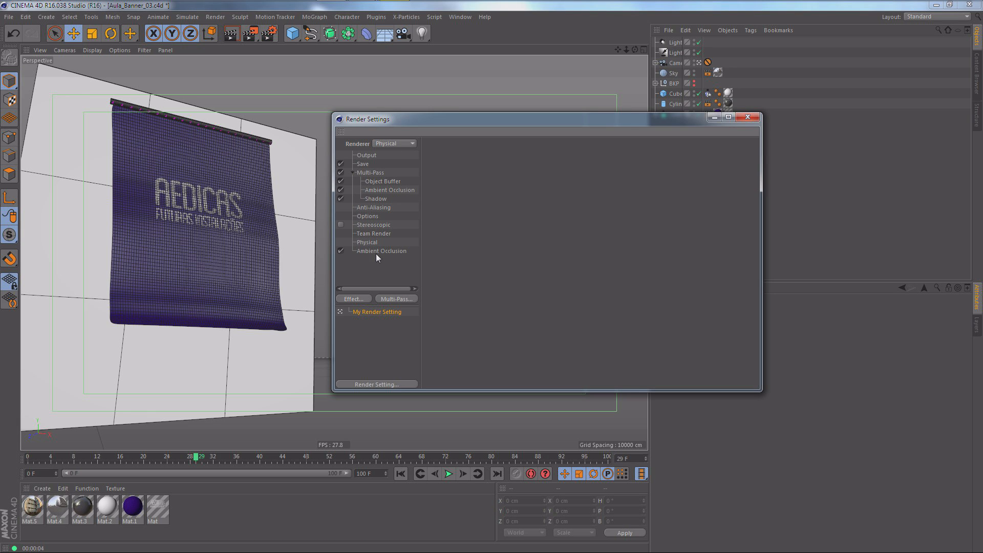
pyautogui.click(365, 242)
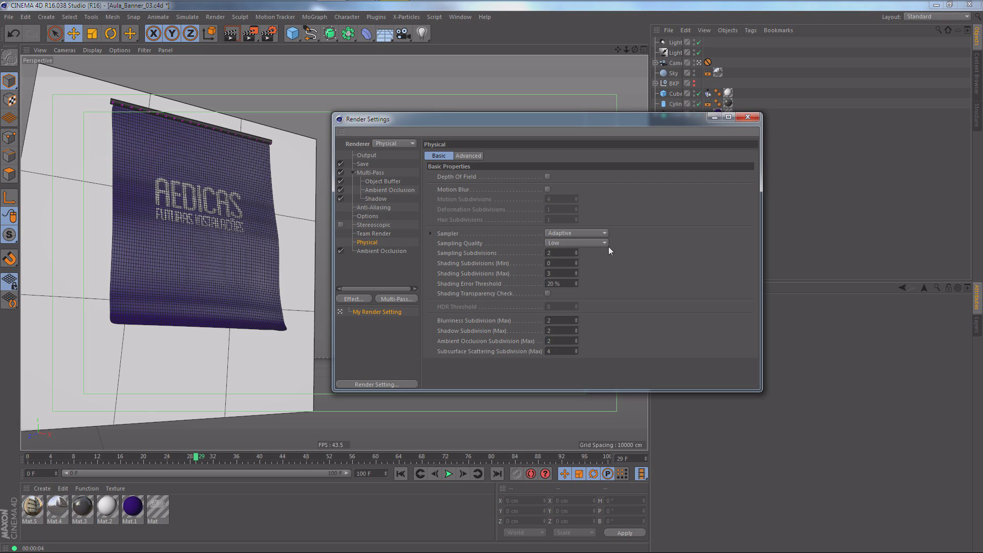
pyautogui.click(556, 244)
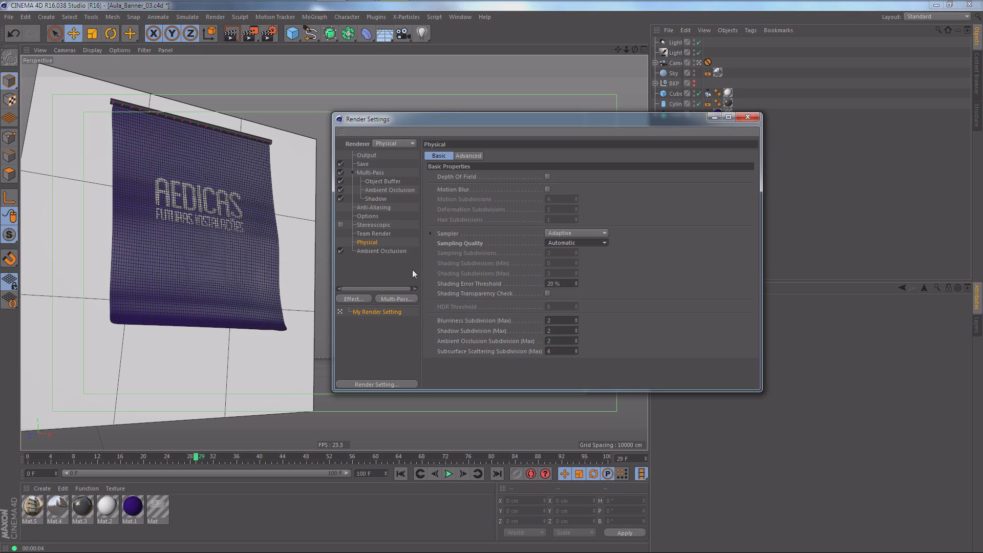
pyautogui.click(407, 251)
pyautogui.click(749, 117)
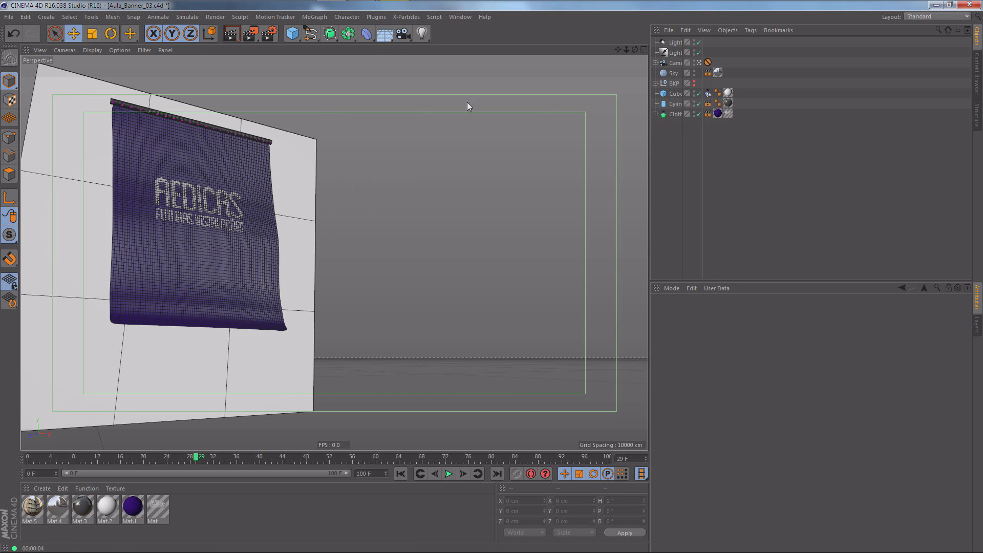
# Test-render the current view, and render the whole animation in a maximized Picture Viewer.
pyautogui.click(240, 33)
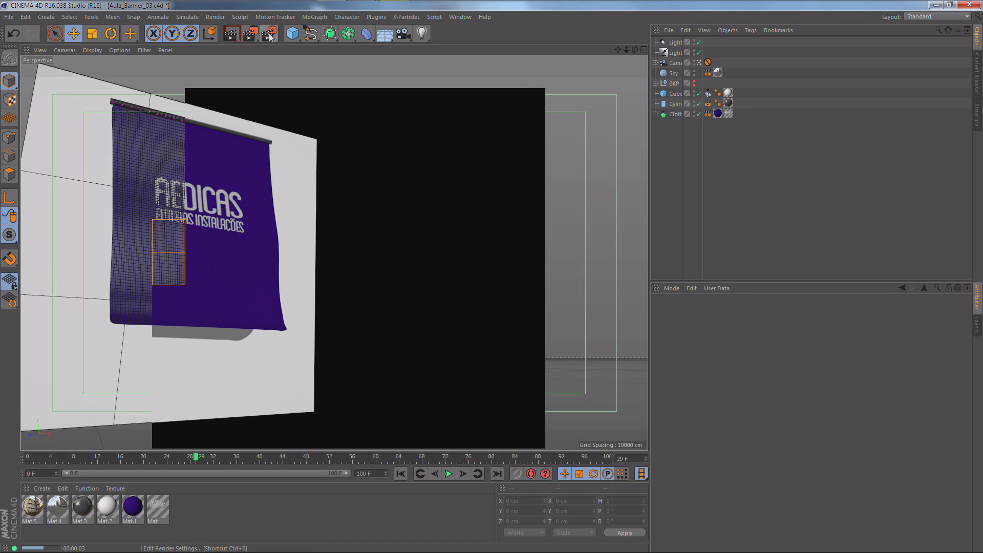
pyautogui.moveTo(354, 455); pyautogui.dragTo(607, 456)
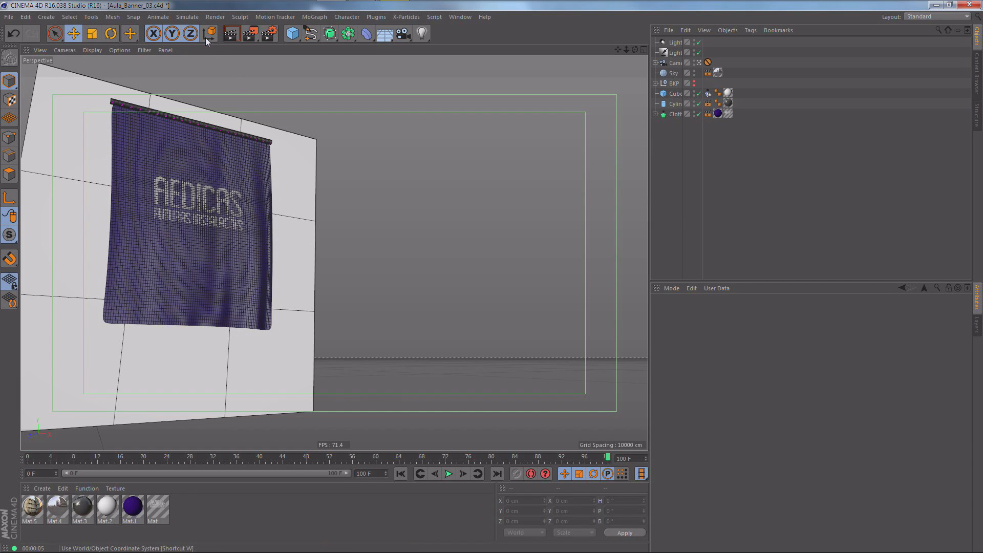
pyautogui.click(248, 33)
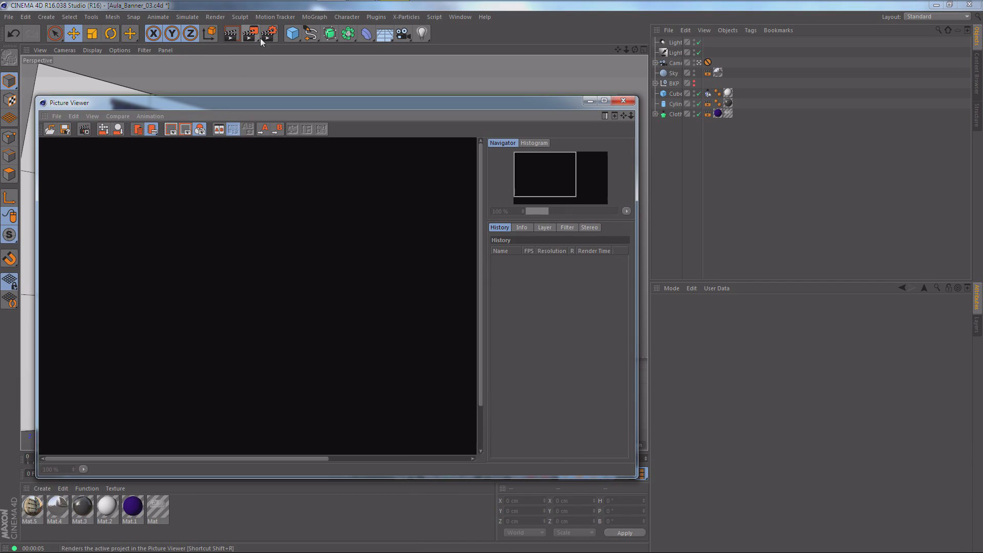
pyautogui.doubleClick(314, 99)
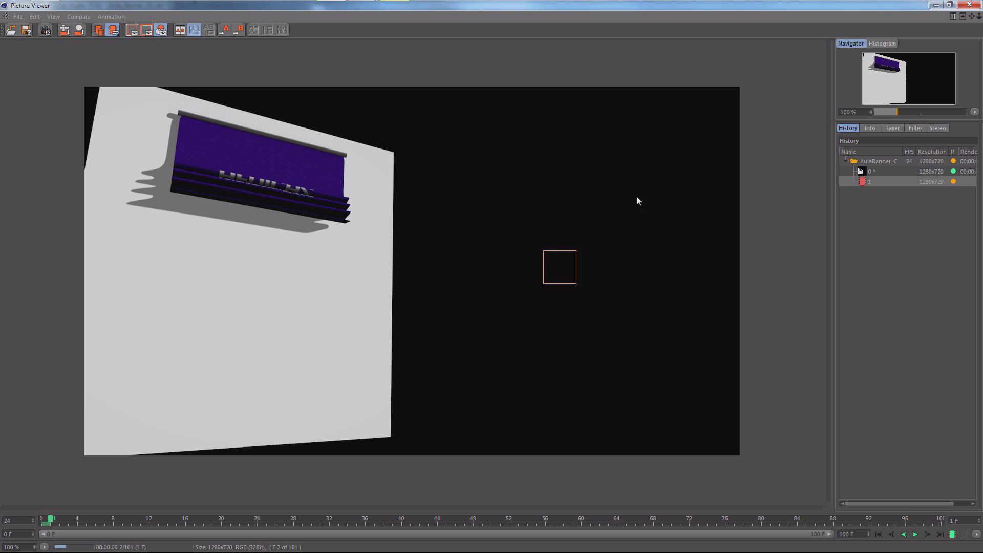
# Examine the Ambient Occlusion, Shadow and Object Buffer 1 passes individually in the Picture Viewer.
pyautogui.click(889, 127)
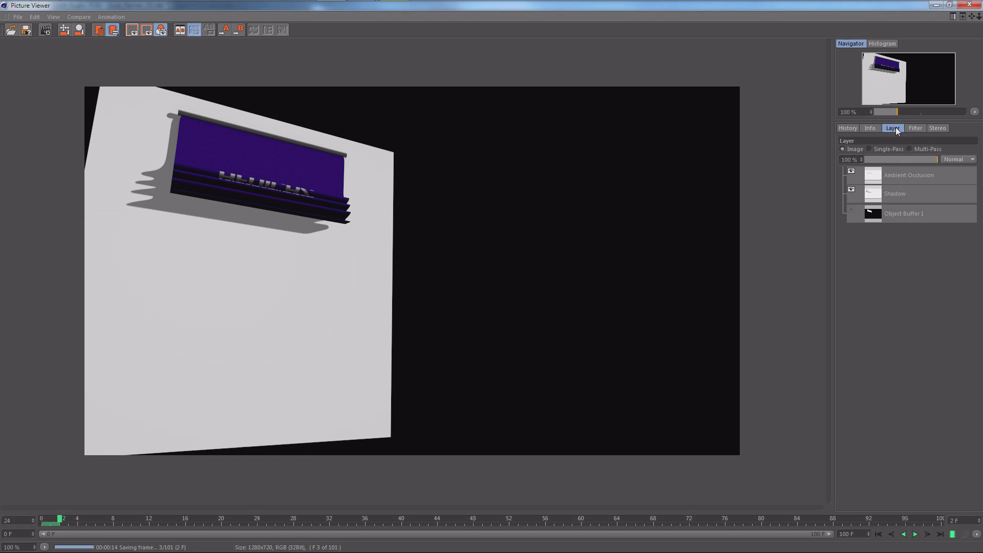
pyautogui.click(908, 174)
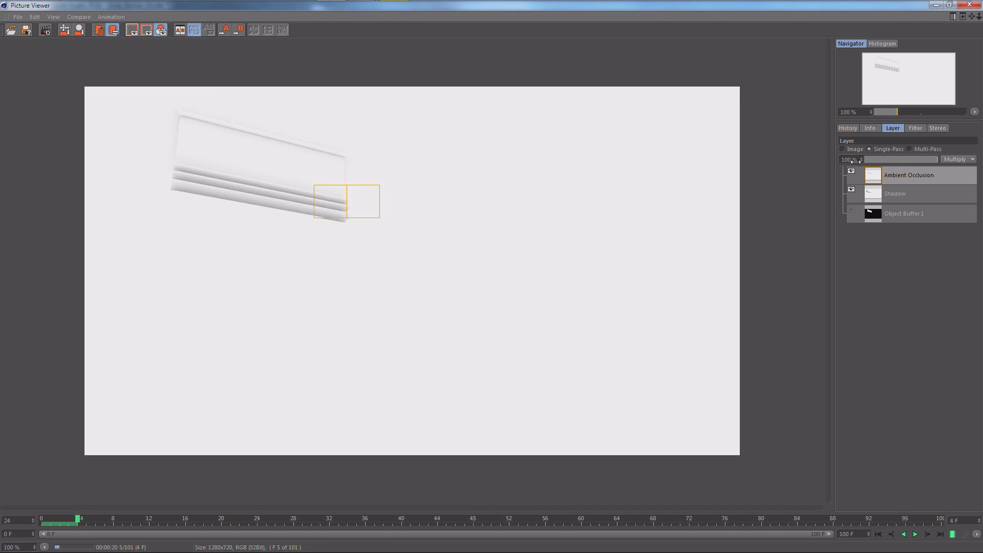
pyautogui.click(894, 193)
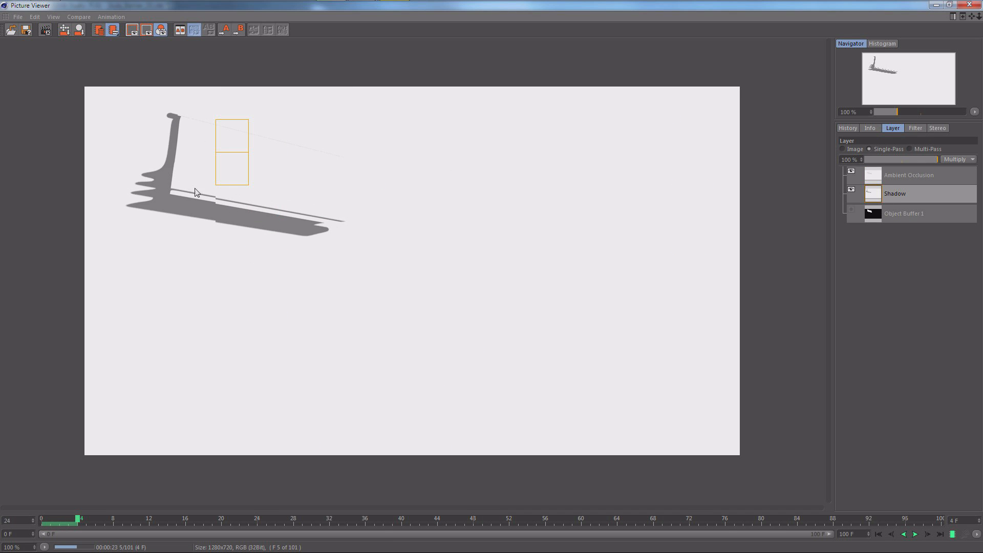
pyautogui.click(906, 213)
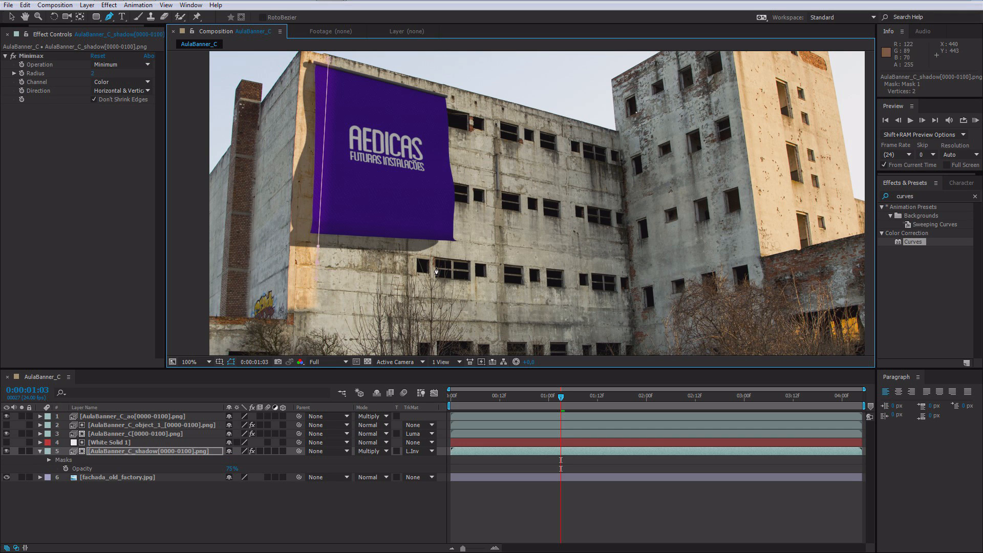
# In After Effects, close the mask around the banner's shadow on the shadow layer and set its feather to 25 pixels.
pyautogui.click(463, 277)
pyautogui.click(468, 94)
pyautogui.click(328, 59)
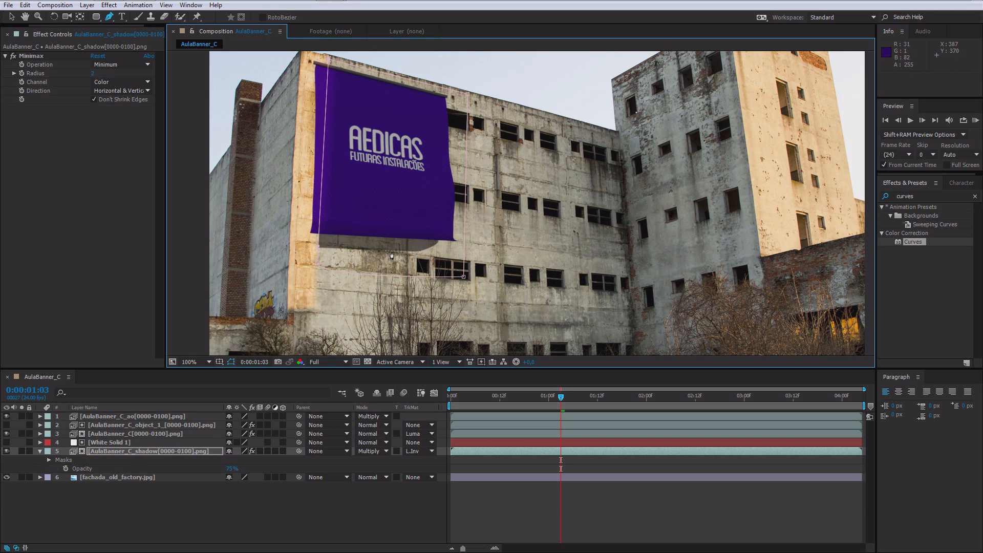
pyautogui.press('m')
pyautogui.press('m')
pyautogui.moveTo(238, 478); pyautogui.dragTo(247, 478)
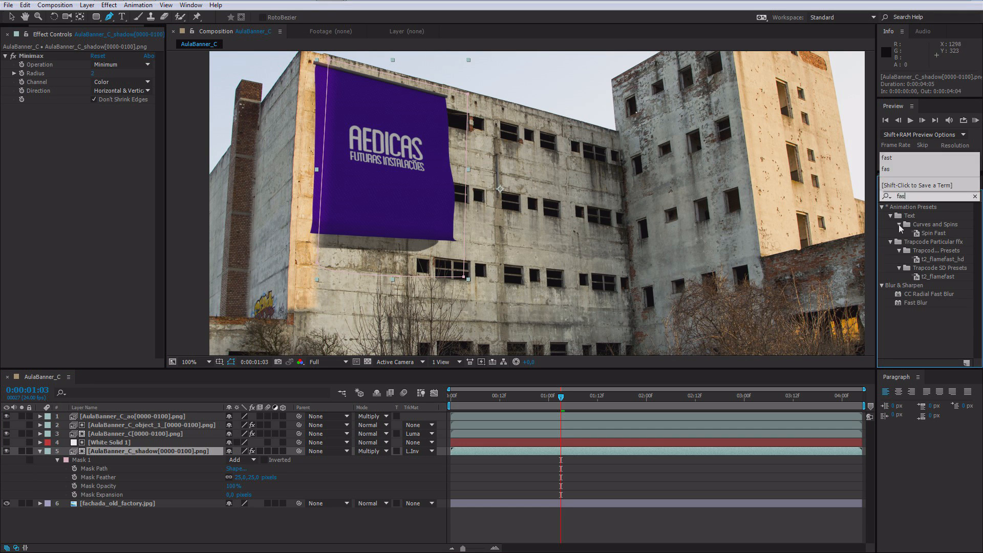
# Soften the banner's shadow layer with Fast Blur and adjust its Minimax radius.
pyautogui.moveTo(95, 117); pyautogui.dragTo(100, 118)
pyautogui.click(93, 74)
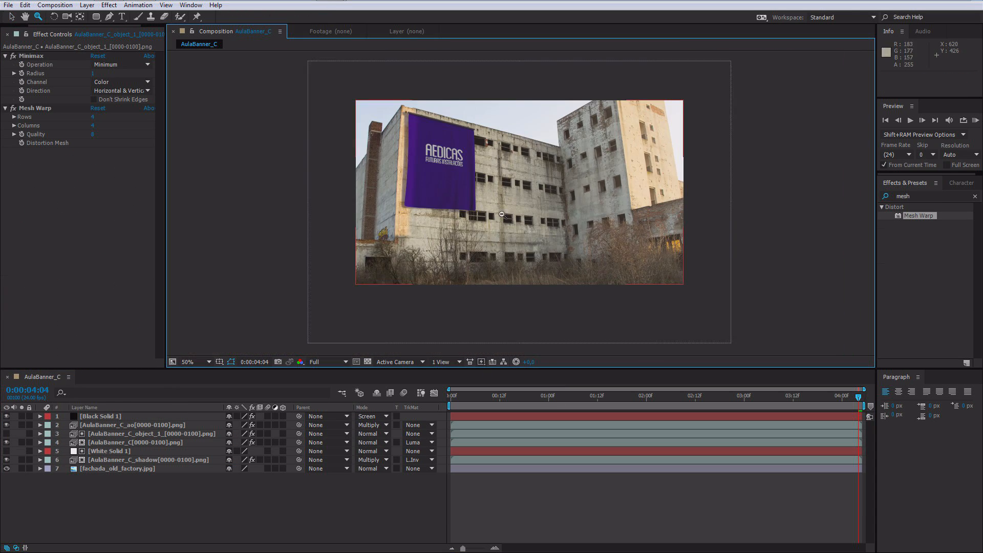
pyautogui.click(504, 219)
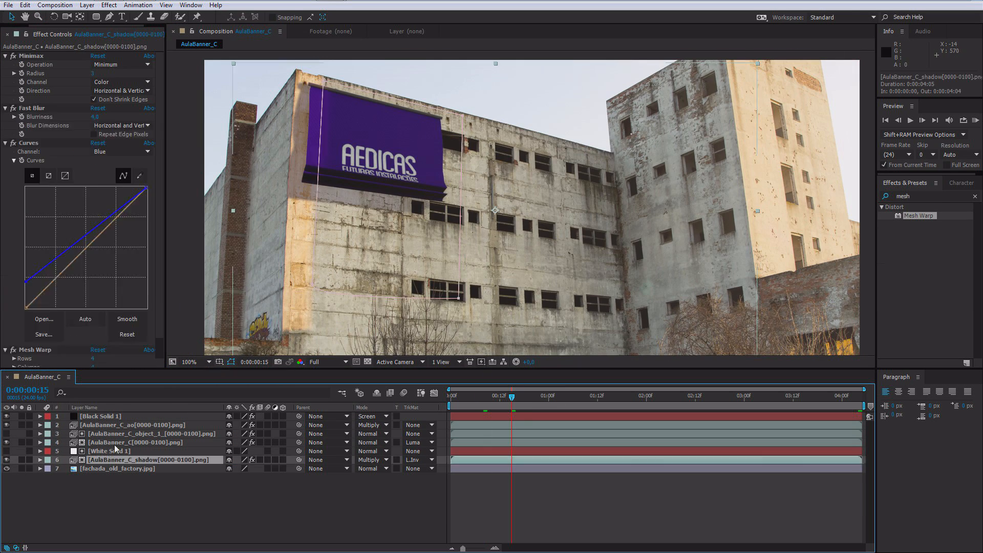
pyautogui.click(338, 189)
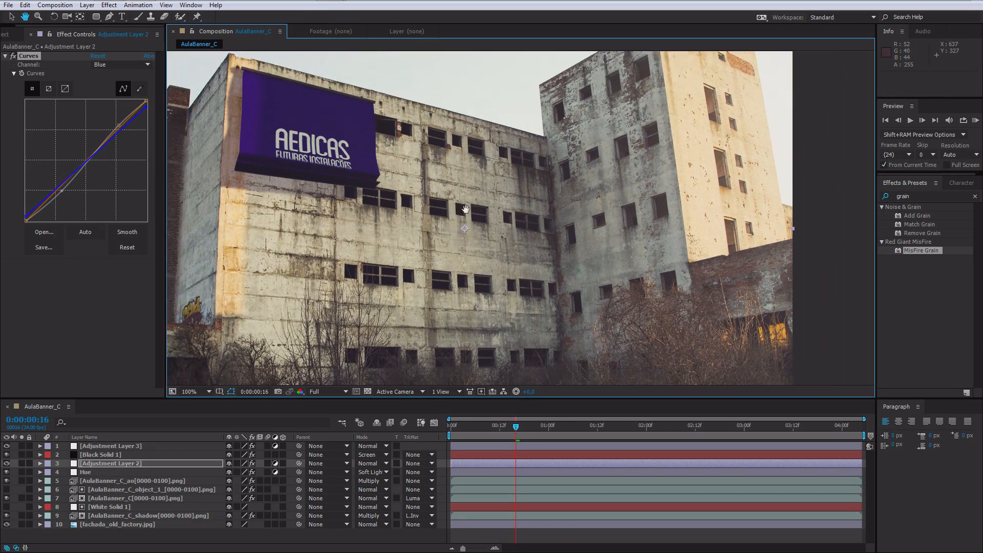
pyautogui.moveTo(302, 180); pyautogui.dragTo(273, 163)
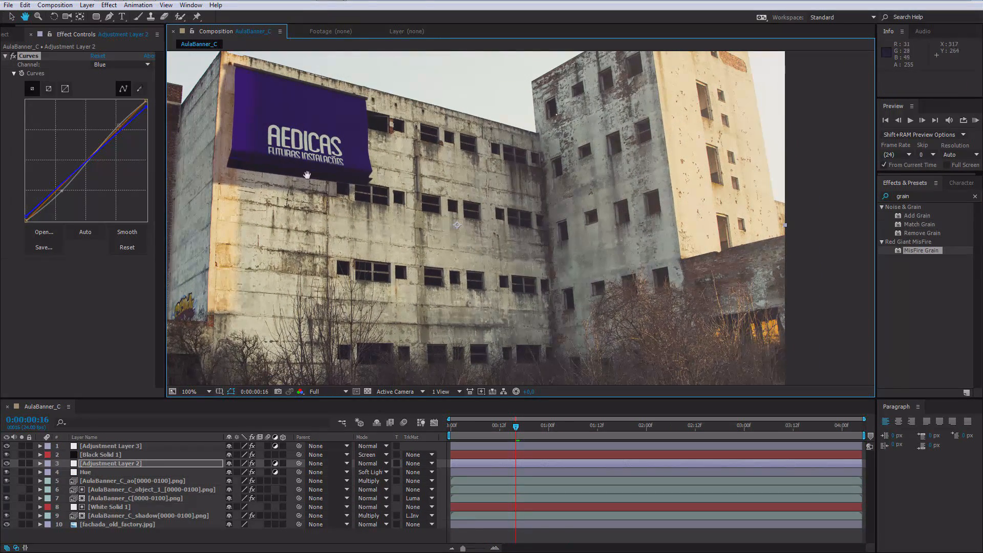